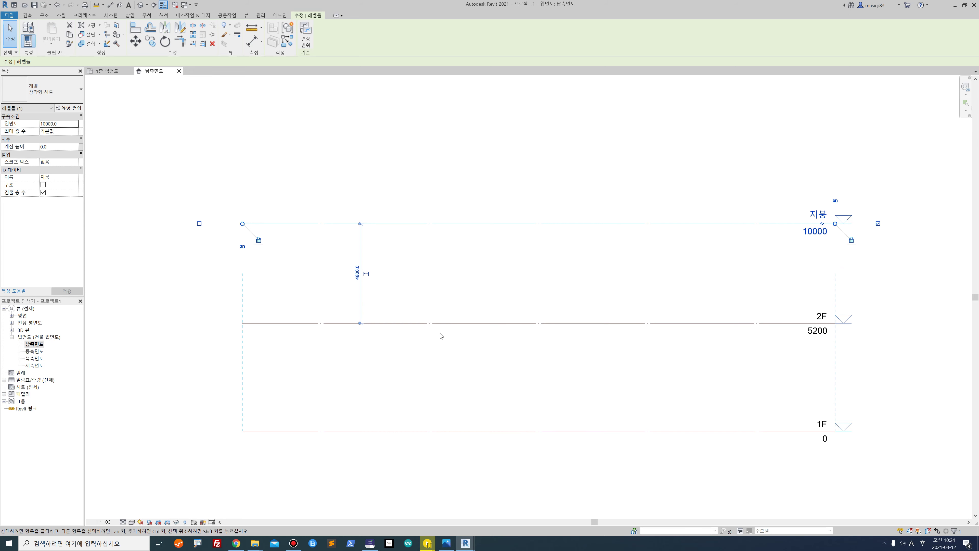
- Select the three level lines in the south elevation and set their level type's line colour to red
click(550, 448)
drag(621, 462, 417, 134)
click(384, 280)
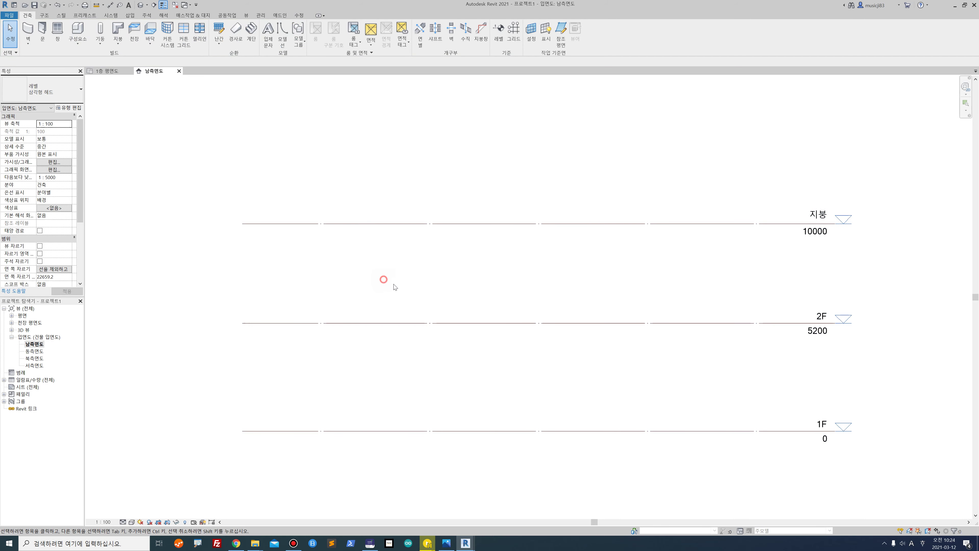
drag(571, 441, 402, 170)
click(69, 108)
click(540, 257)
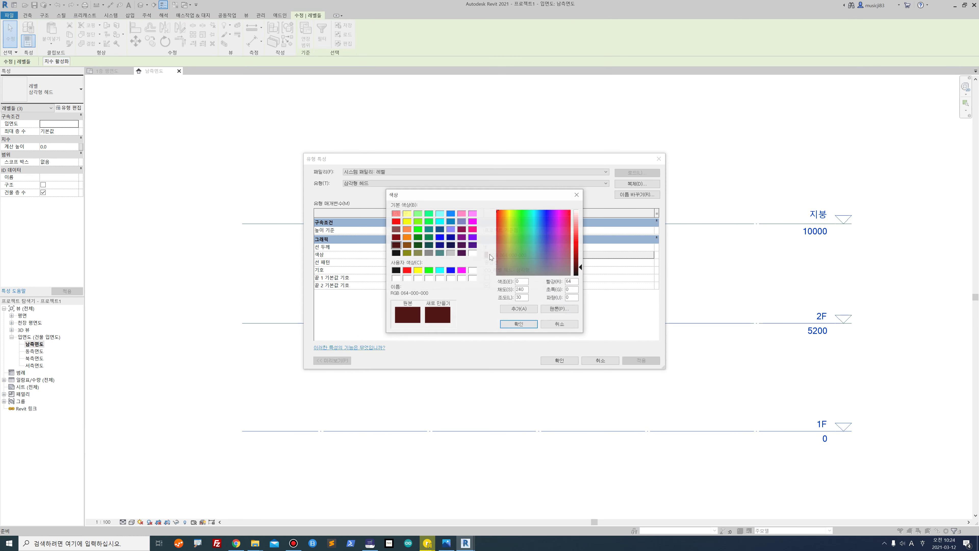
click(406, 270)
click(519, 324)
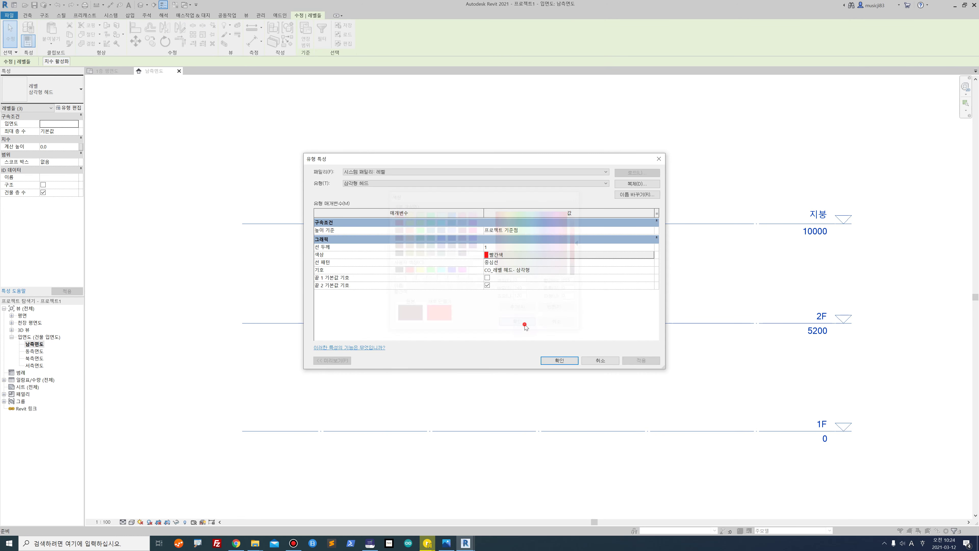
click(495, 262)
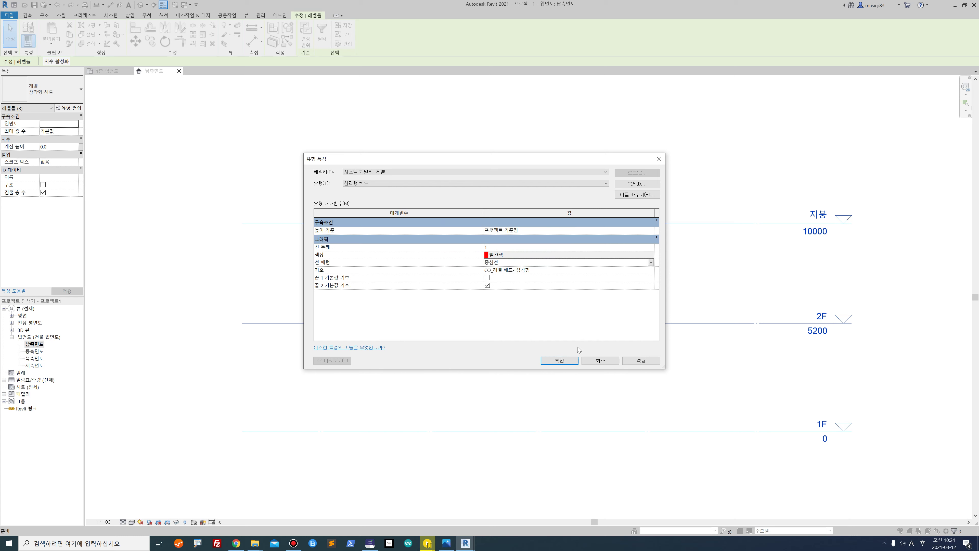
click(641, 362)
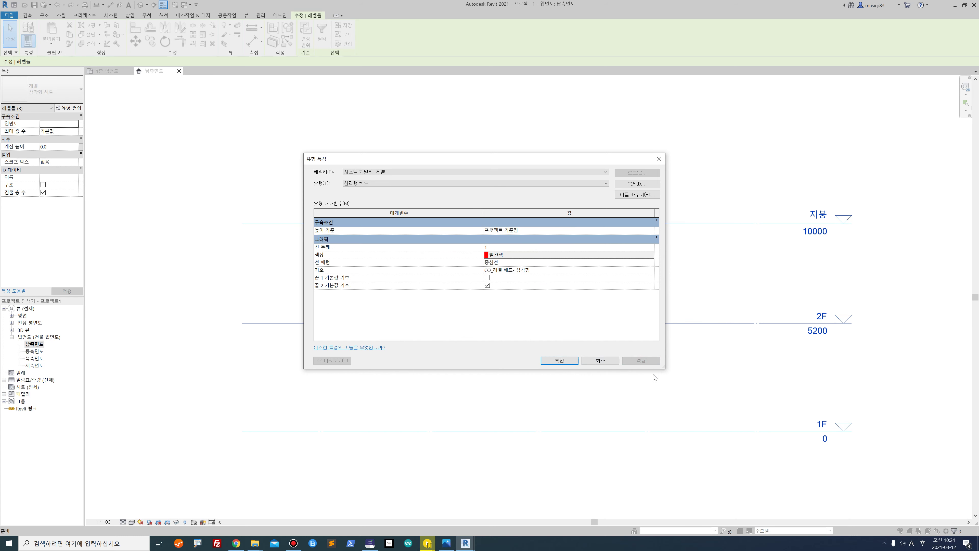
click(559, 361)
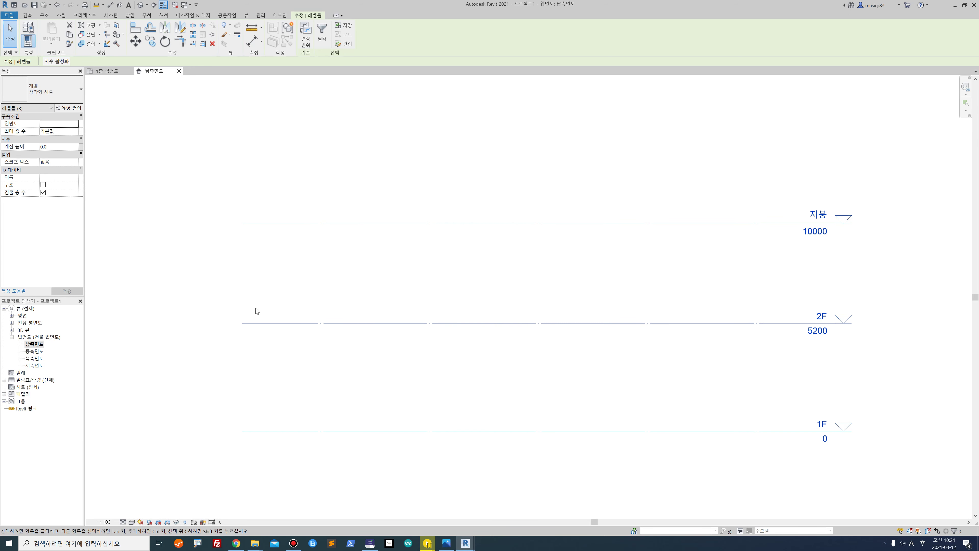
click(214, 321)
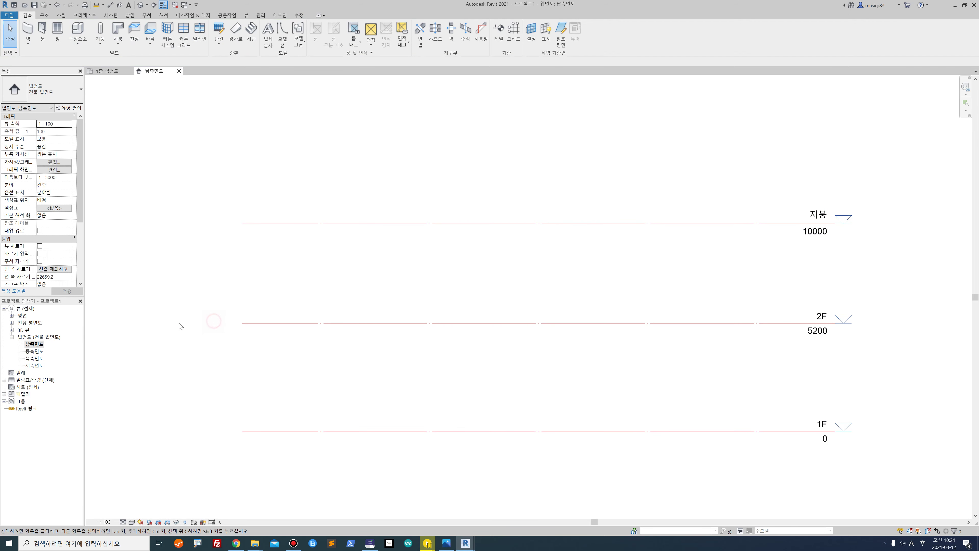
- Open the first-floor plan view and consult the grid and reference plane drawing in the photo viewer
click(108, 72)
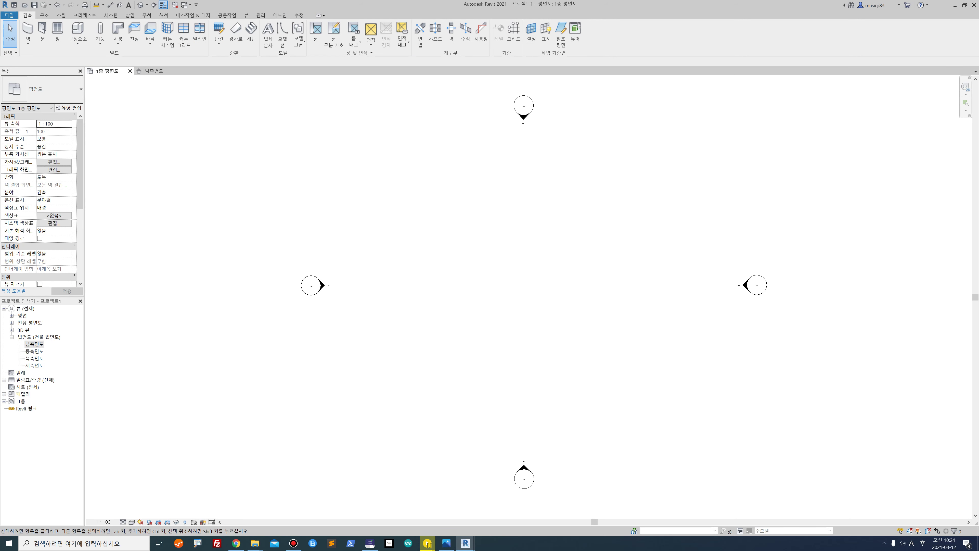
click(446, 543)
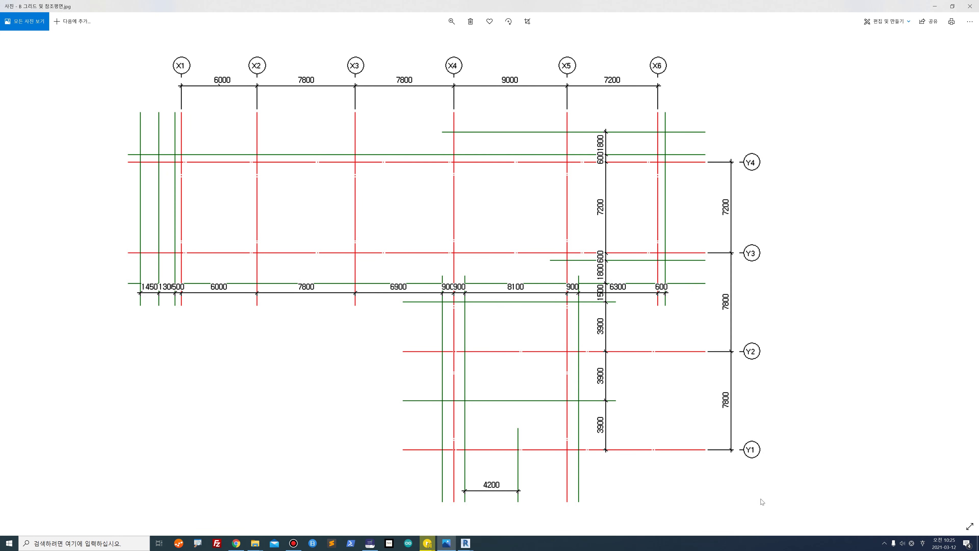
drag(578, 3, 978, 42)
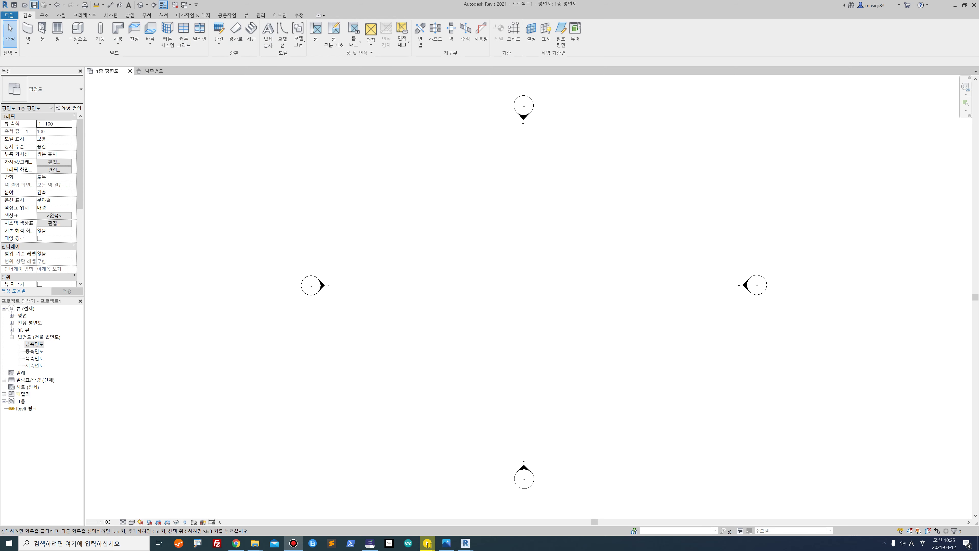
- Draw a vertical grid line between the elevation markers, toward the west side, and name it X1
click(513, 32)
click(382, 399)
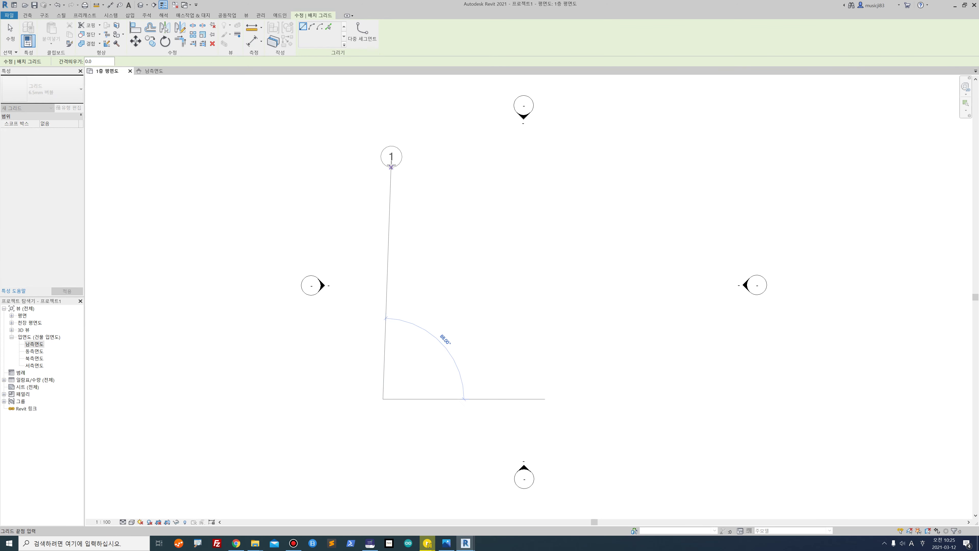
click(383, 168)
key(Escape)
key(Escape)
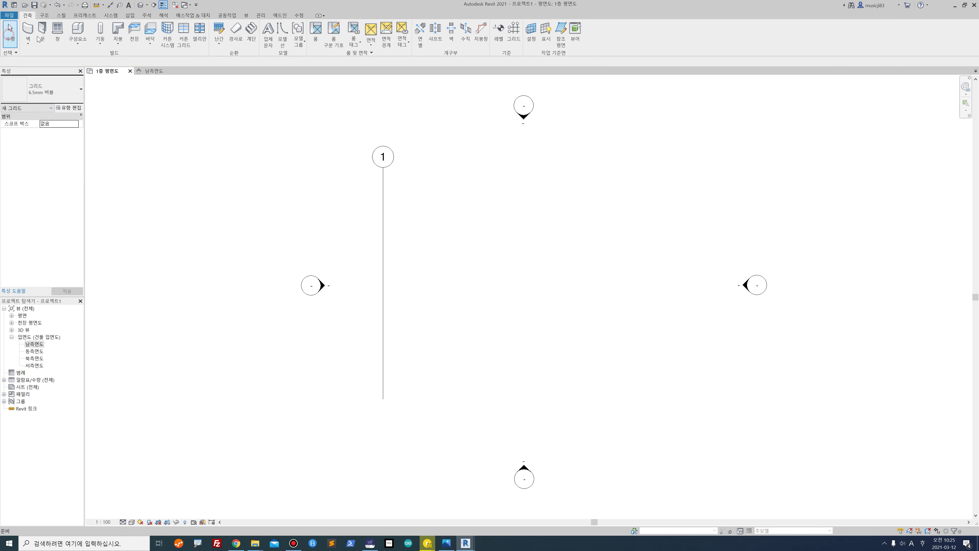
click(380, 158)
click(379, 158)
text(X1)
key(Return)
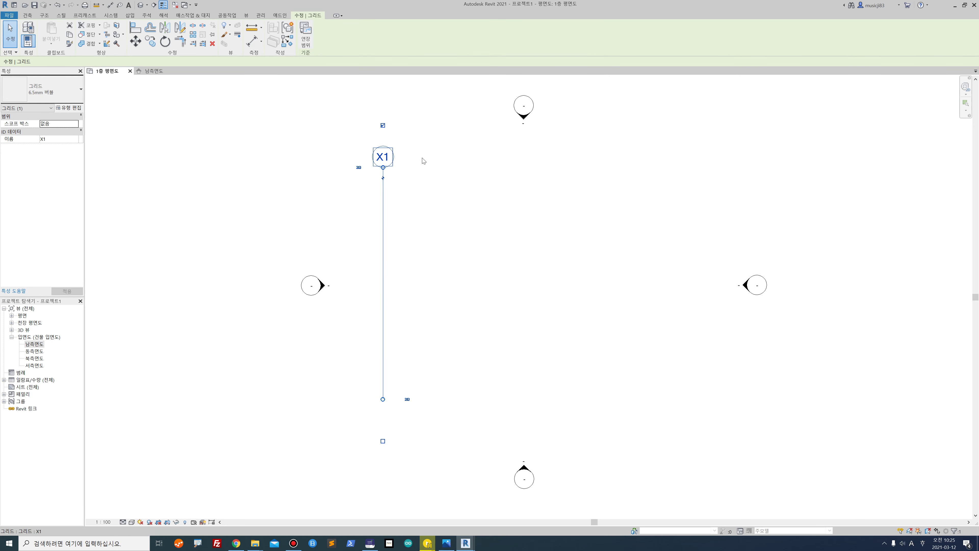
- Create grid X2 by picking grid X1 with a 6000 offset to the east
scroll(531, 264, down, 2)
scroll(476, 234, up, 2)
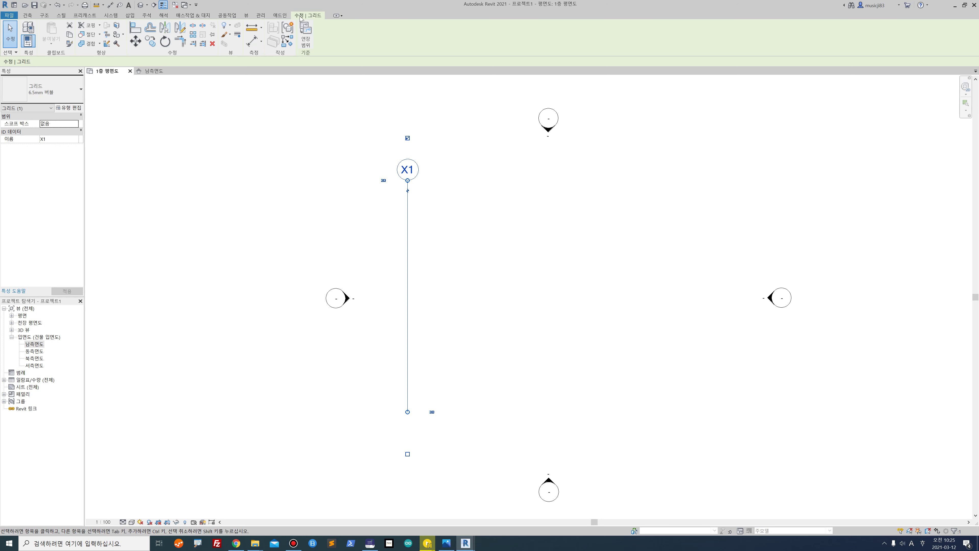
click(28, 15)
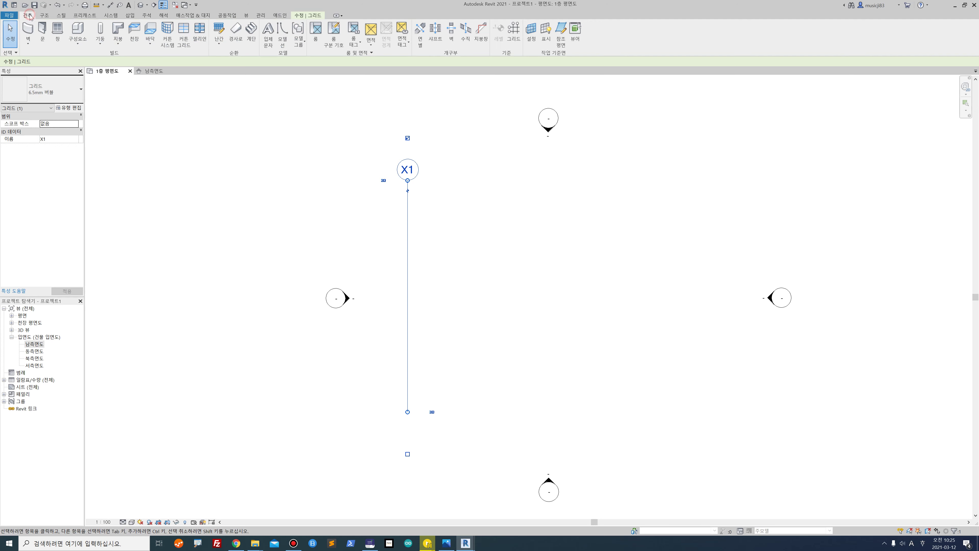
click(513, 31)
click(329, 27)
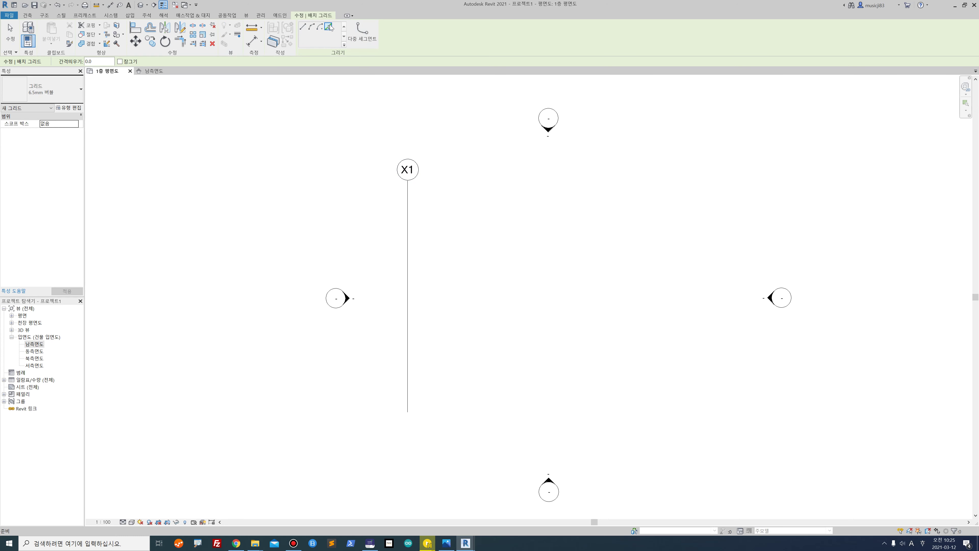
click(95, 61)
key(Return)
click(408, 250)
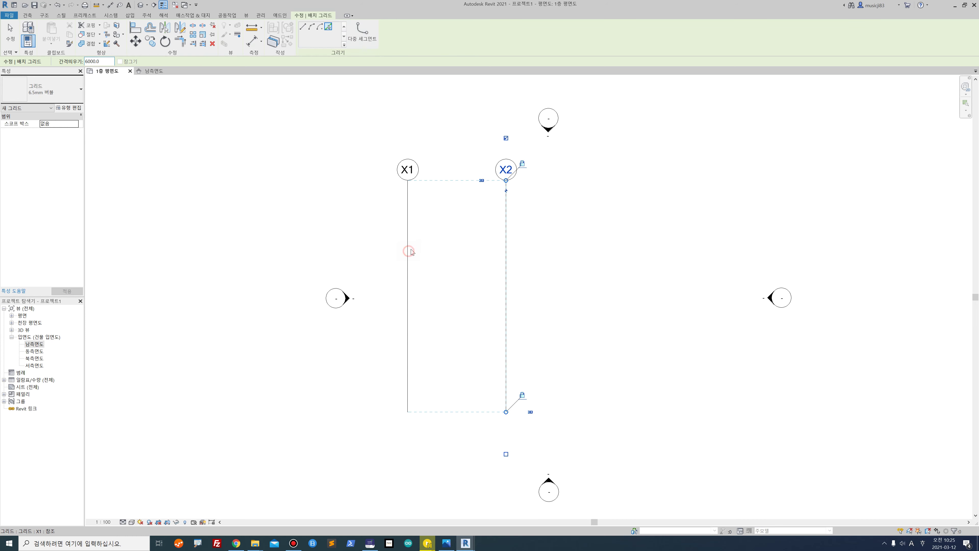
- Create grids X3 and X4 to the east of X2, each offset 7800 from the preceding grid line
double_click(107, 61)
text(78)
click(506, 259)
click(108, 63)
double_click(81, 63)
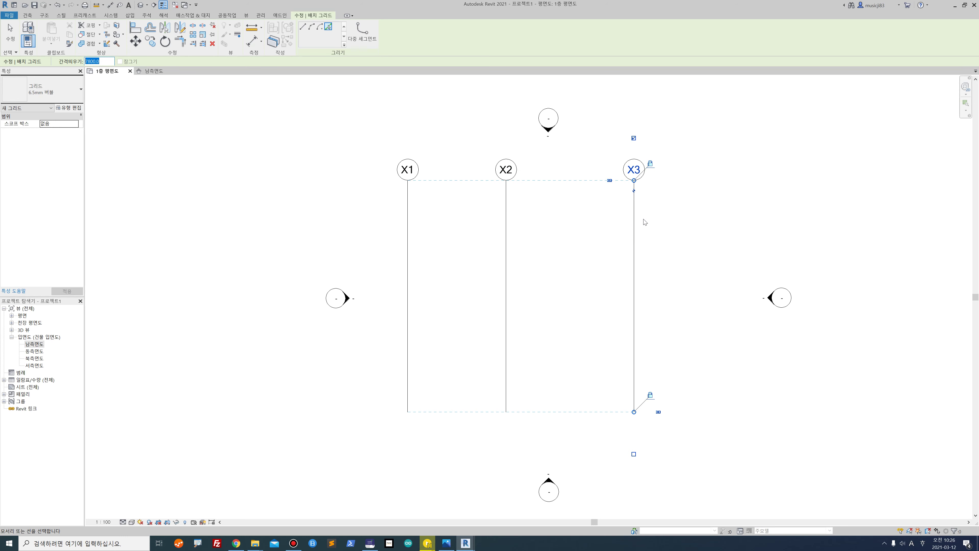
click(637, 239)
- Create grid X5 by offsetting grid X4 to the east by 9000
middle_drag(728, 207, 442, 216)
double_click(99, 61)
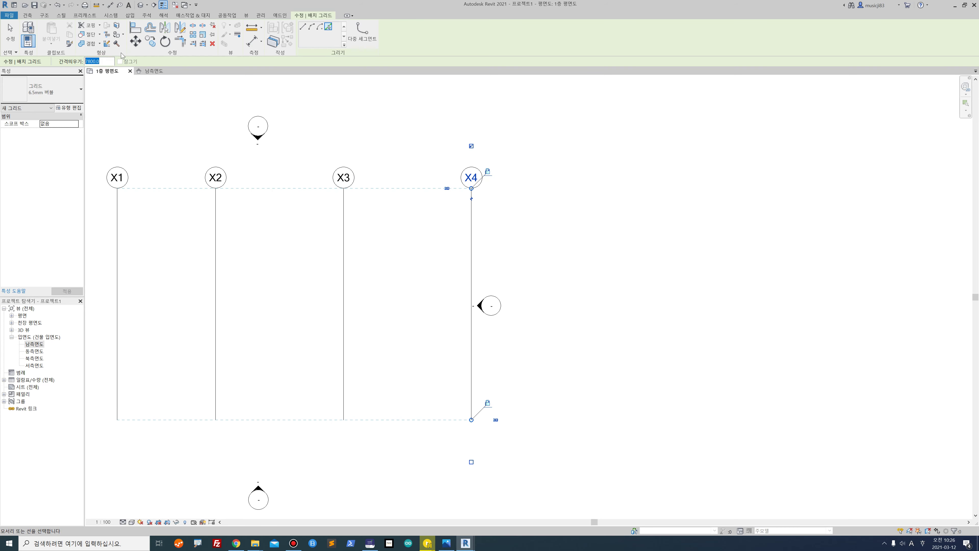
text(90)
click(476, 263)
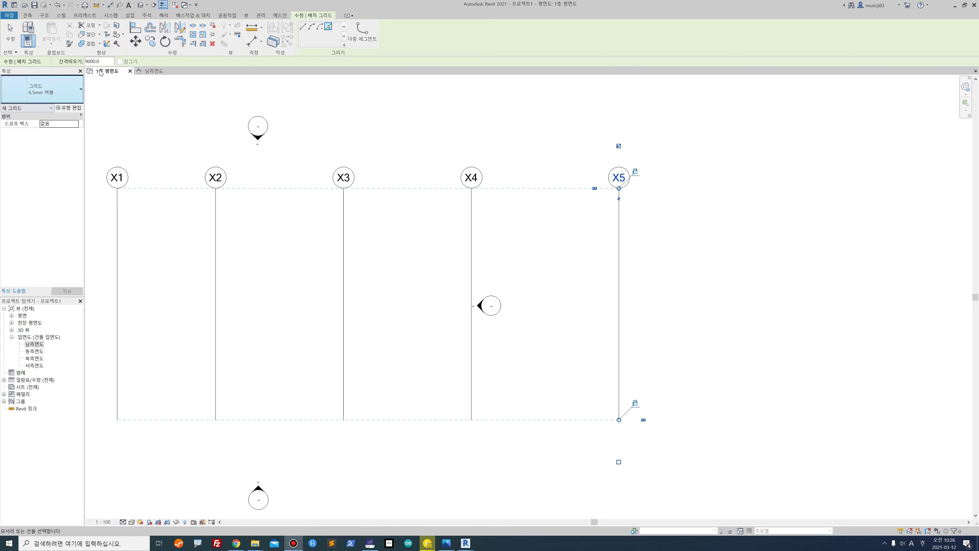
- Create grid X6 by offsetting grid X5 to the east by 7200
double_click(110, 61)
text(72)
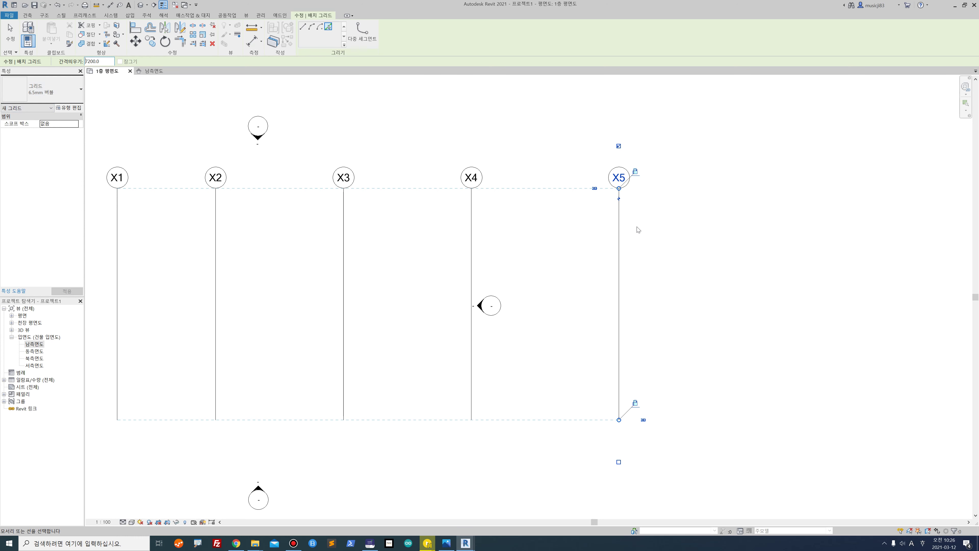
click(618, 230)
- Try to draw a horizontal grid line below the X grids with the 7200 offset still set, and delete it
scroll(604, 182, down, 2)
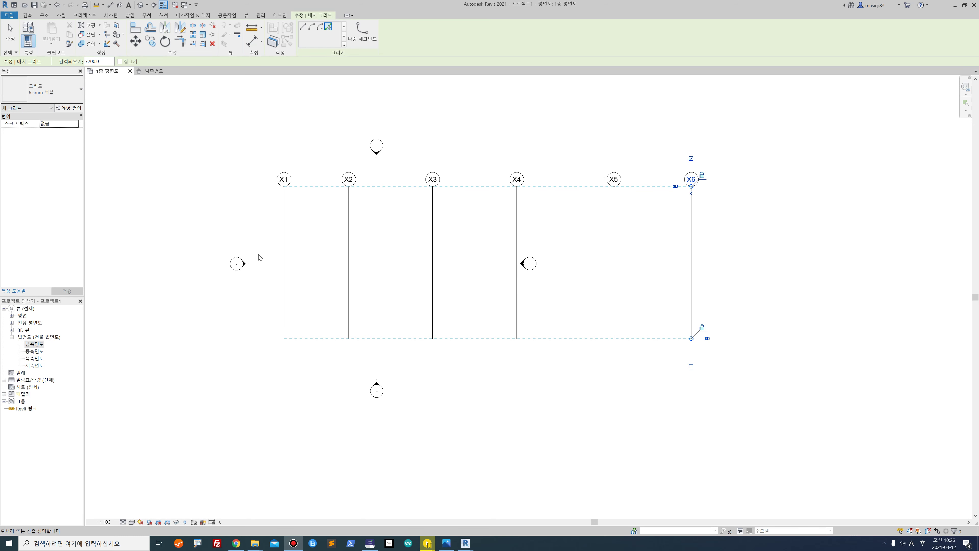
middle_drag(520, 253, 465, 190)
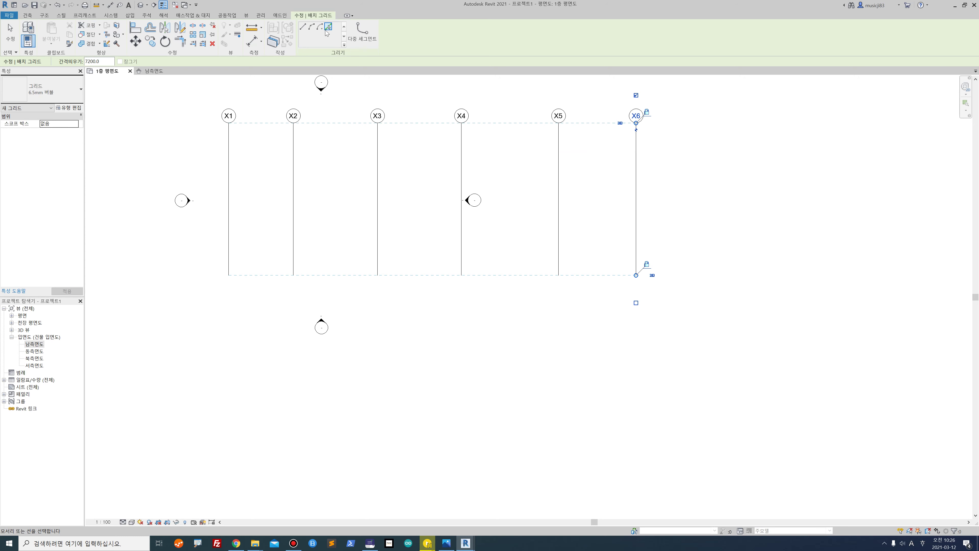
click(303, 26)
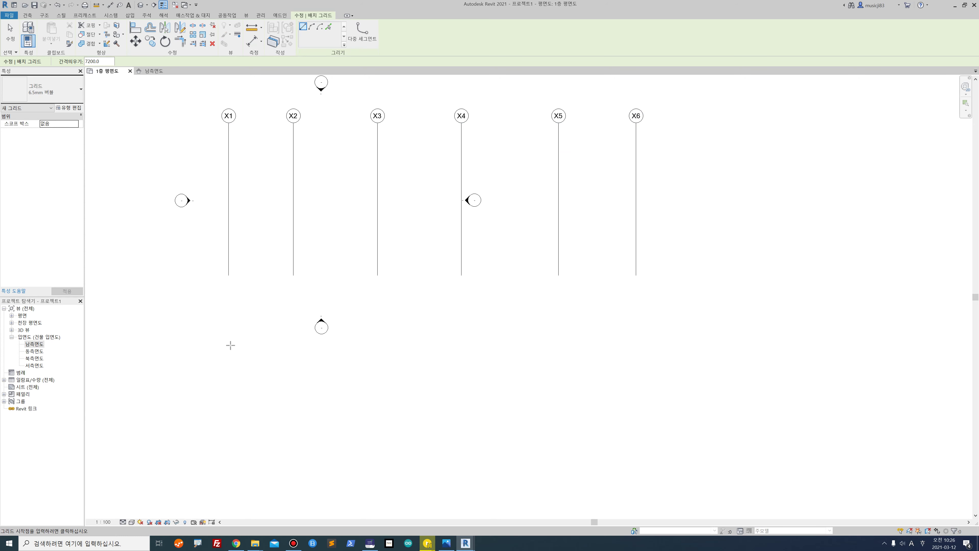
click(197, 381)
click(663, 381)
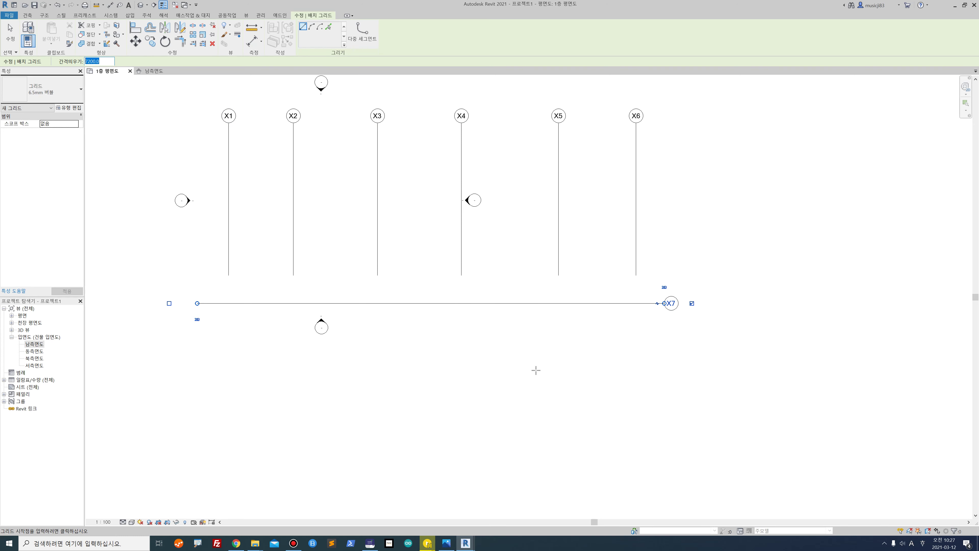
key(Escape)
key(Escape)
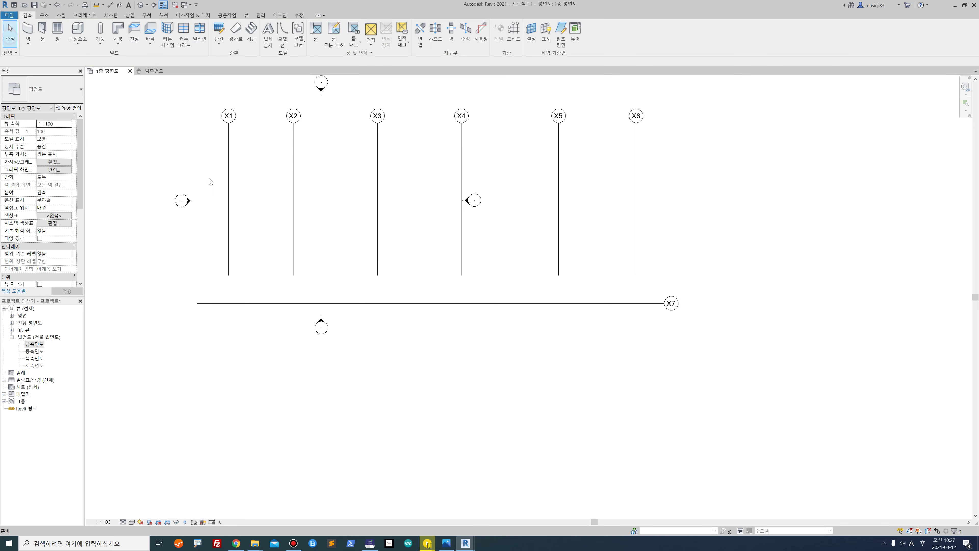
click(396, 303)
key(Delete)
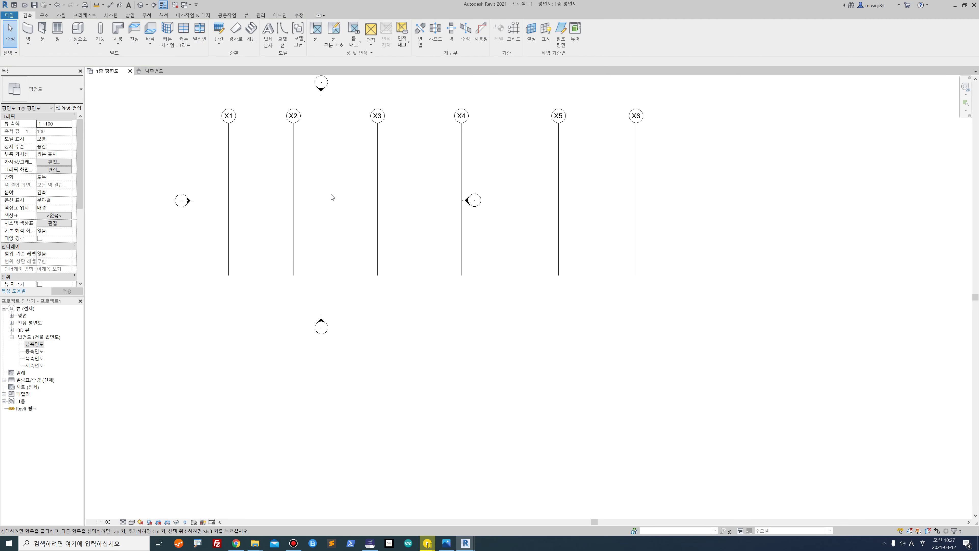
- Draw a horizontal grid line with zero offset below the X grids, spanning past X1 and X6, and name it Y1
click(513, 33)
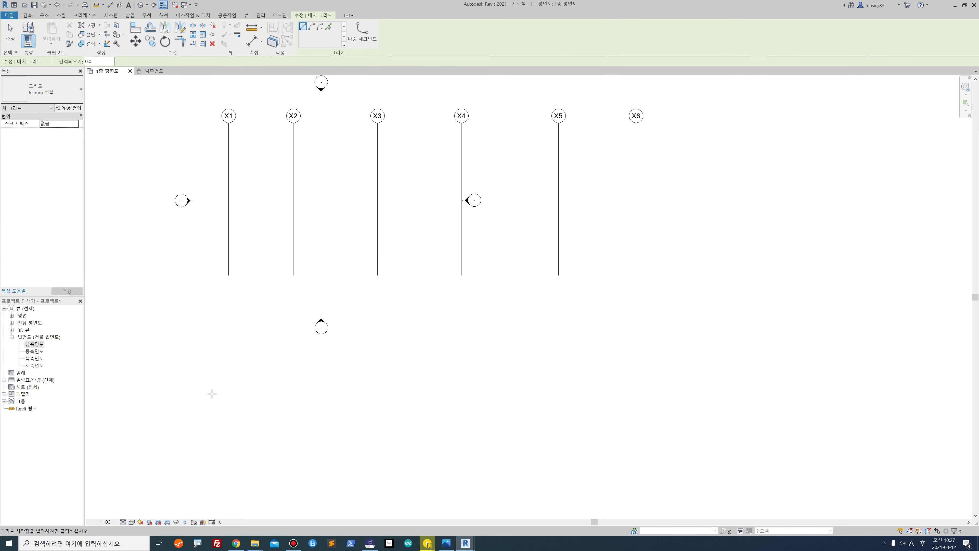
click(199, 377)
click(697, 378)
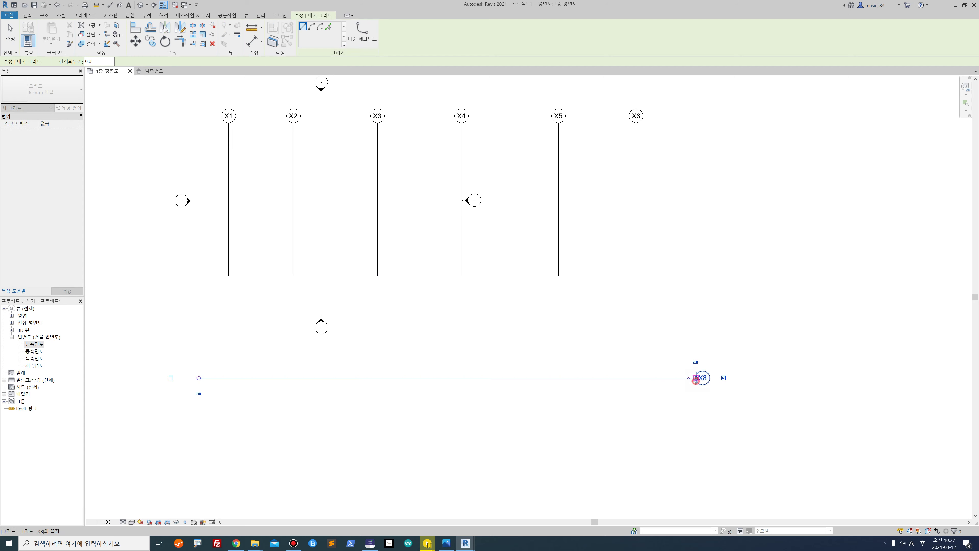
click(18, 37)
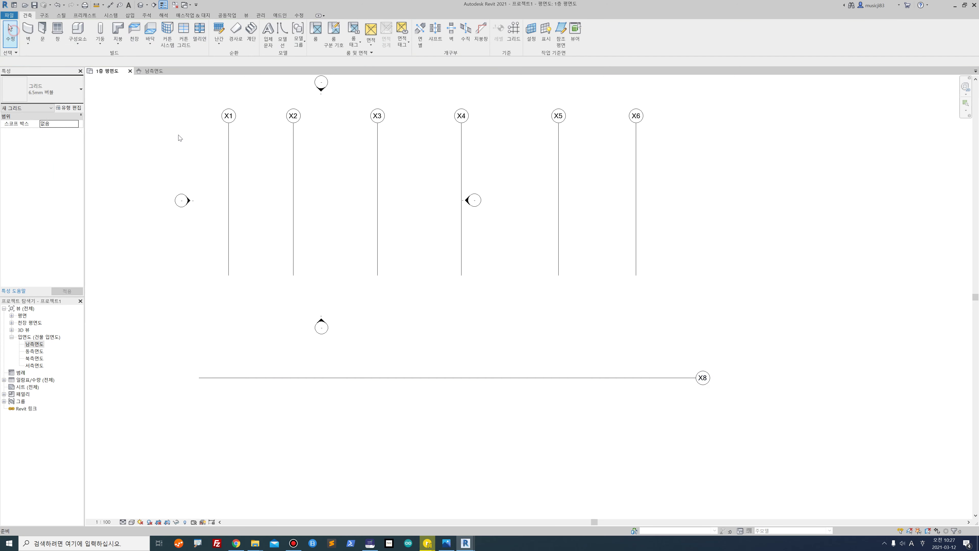
click(702, 378)
click(703, 378)
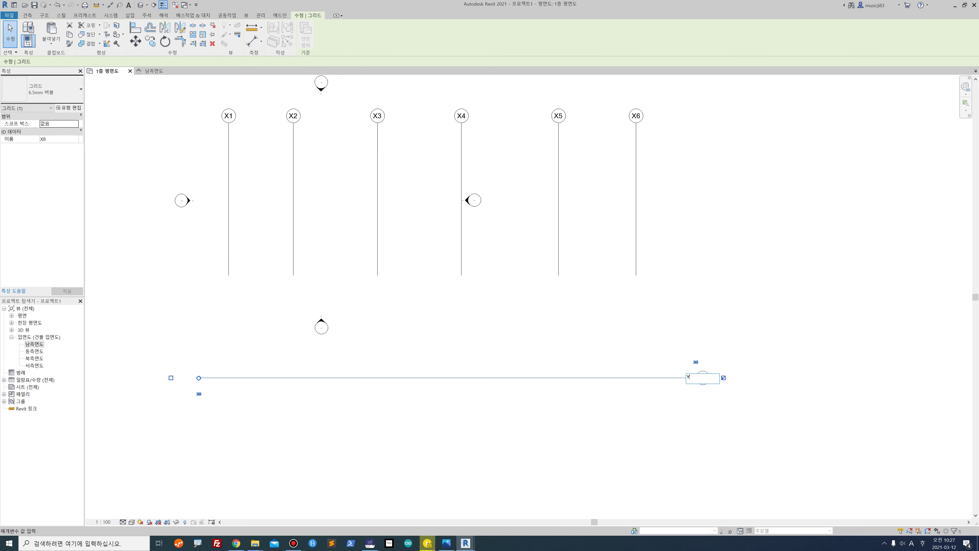
text(Y1)
key(Return)
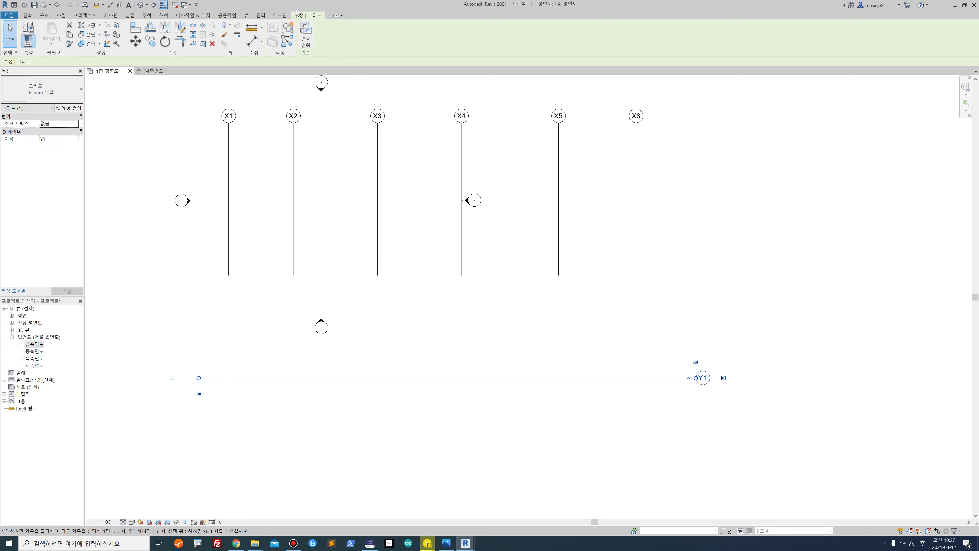
click(14, 33)
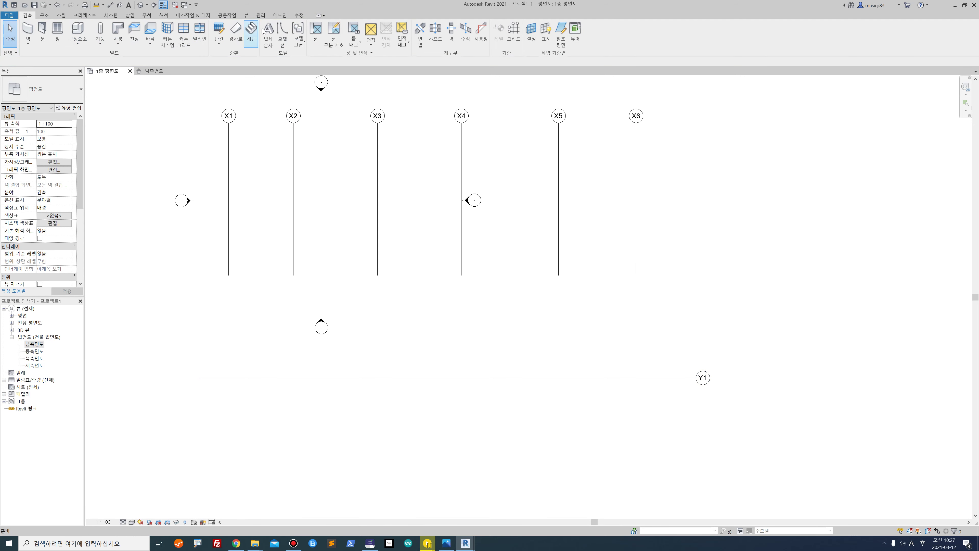
- Create grid Y2 by picking grid Y1 with a 7800 offset to the north
click(513, 32)
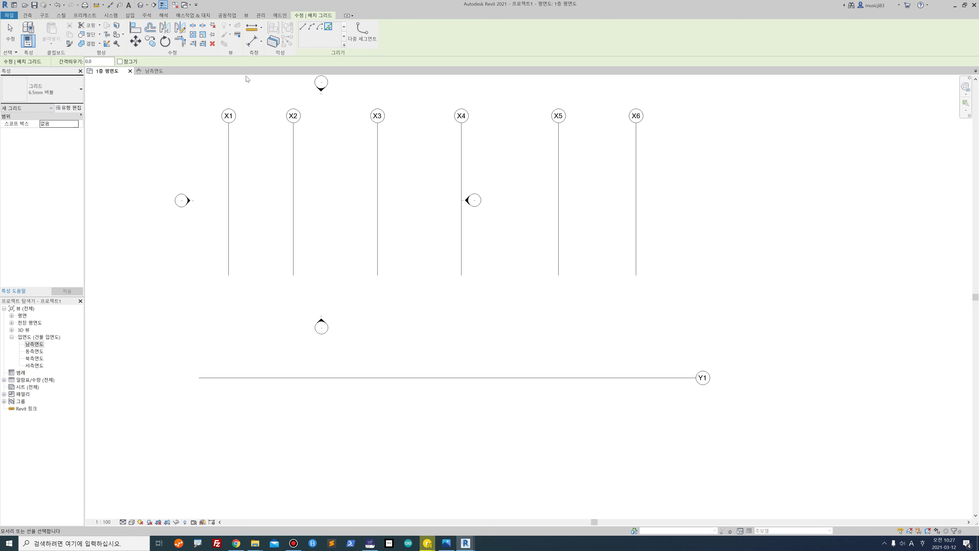
double_click(103, 62)
click(534, 376)
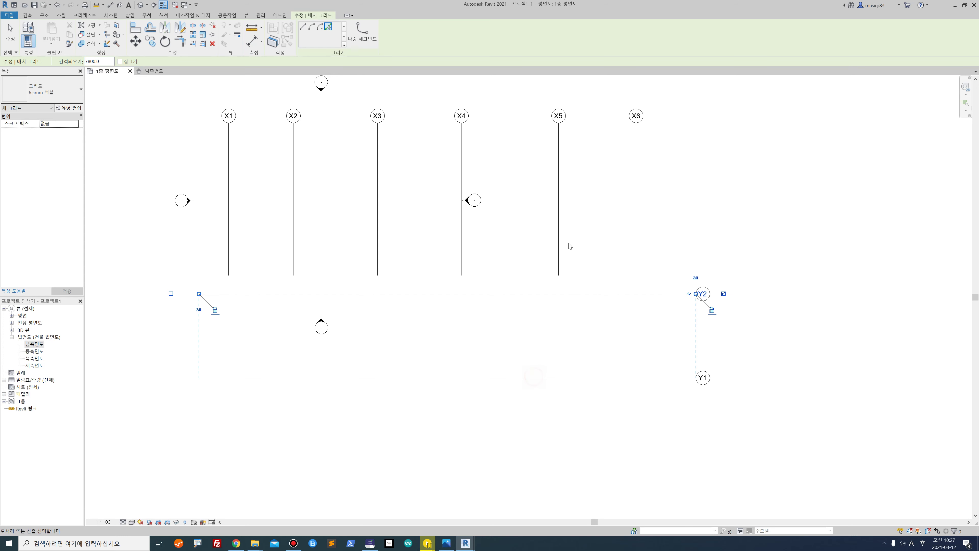
- Create grid Y3 by offsetting grid Y2 7800 to the north, and grid Y4 by offsetting grid Y3 7200 to the north
double_click(109, 61)
click(618, 293)
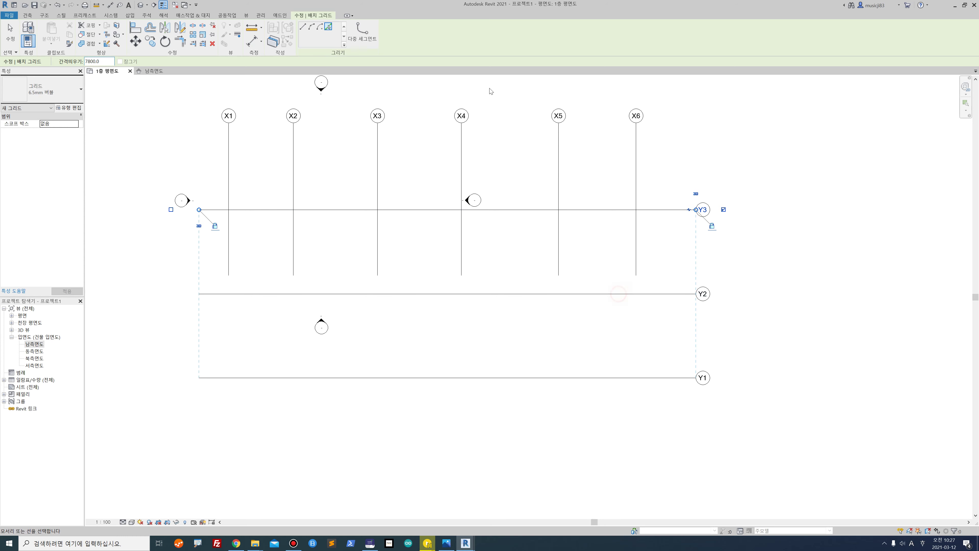
double_click(103, 61)
text(7)
click(609, 211)
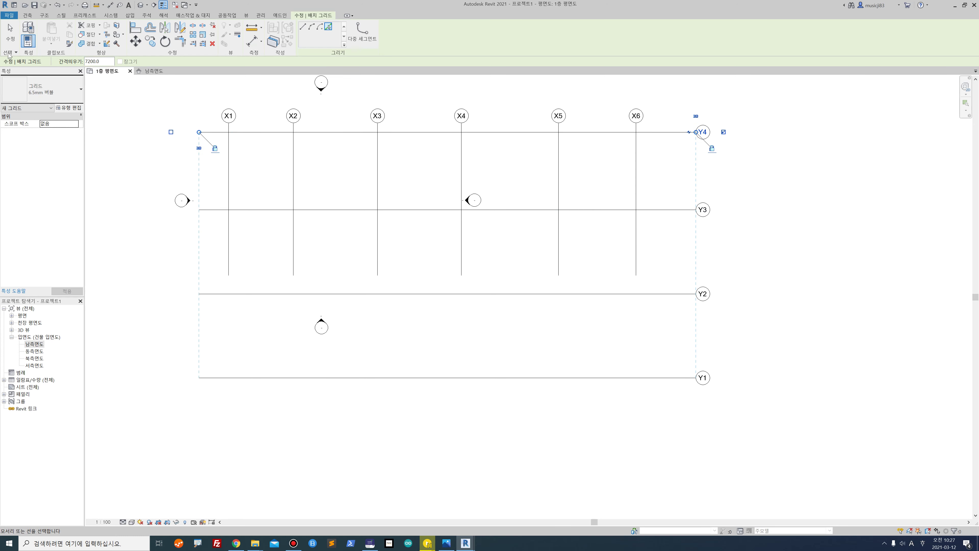
click(10, 33)
- Open the south elevation from its marker in the floor plan to view it, and close that view
mouse_move(337, 249)
middle_down()
mouse_move(247, 274)
mouse_move(323, 277)
middle_up()
scroll(247, 278, down, 1)
scroll(268, 328, up, 1)
drag(325, 349, 265, 308)
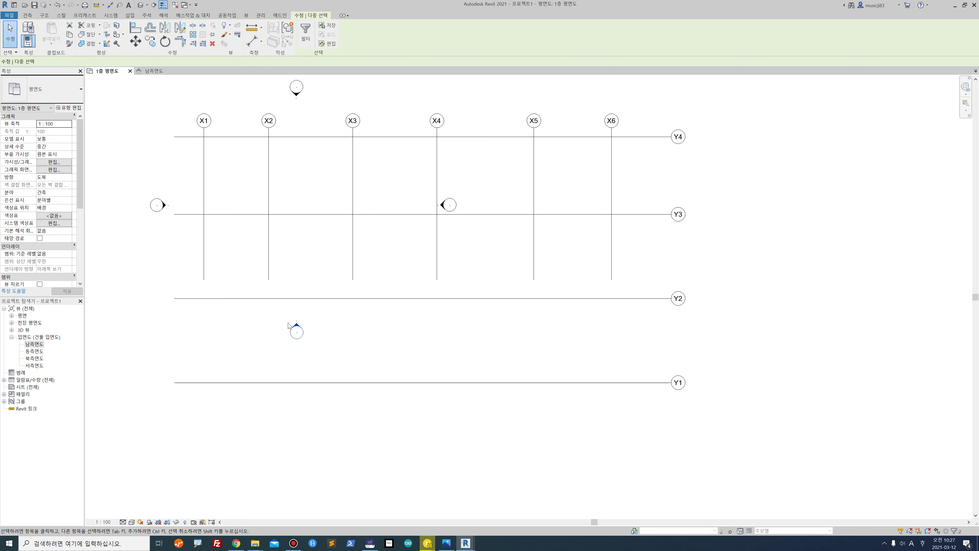
click(344, 329)
click(297, 327)
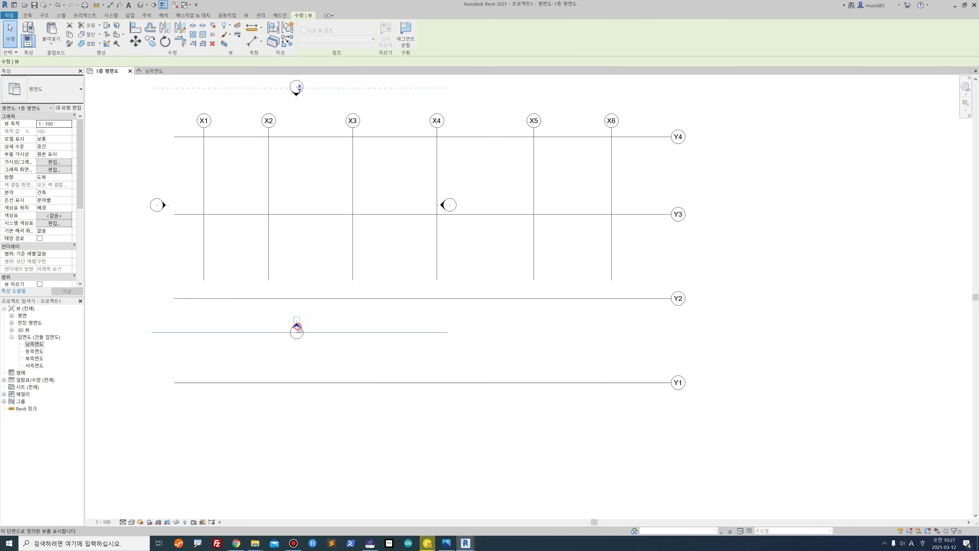
double_click(297, 327)
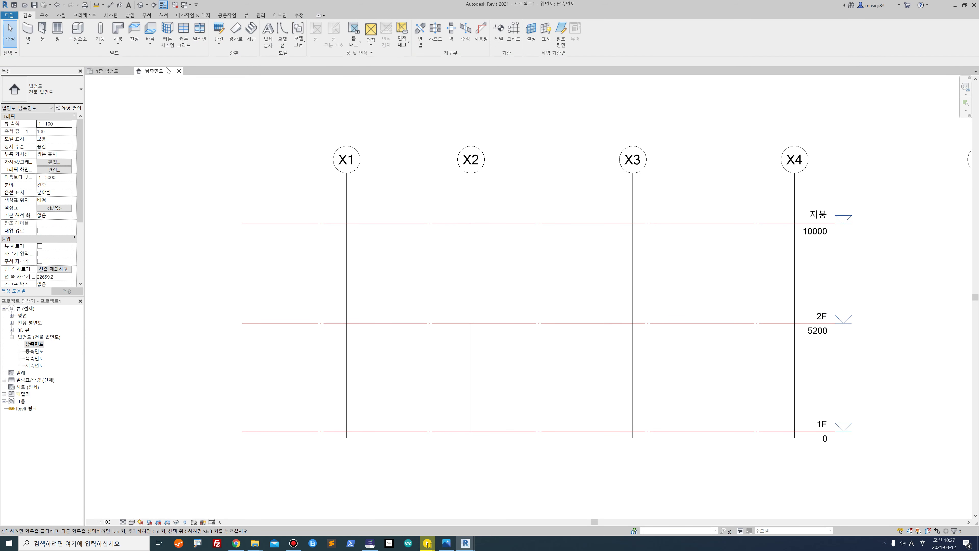
click(179, 71)
- Move the south elevation marker below grid Y1 and the north elevation marker above the X grid bubbles near X4
click(343, 351)
mouse_move(324, 354)
mouse_down()
mouse_move(272, 307)
mouse_move(411, 435)
mouse_move(429, 437)
mouse_move(411, 437)
mouse_up()
middle_drag(392, 197, 377, 315)
mouse_move(315, 227)
mouse_down()
mouse_move(259, 185)
mouse_move(348, 187)
mouse_move(416, 174)
mouse_move(468, 182)
mouse_move(437, 157)
mouse_move(447, 173)
mouse_move(418, 159)
mouse_move(442, 163)
mouse_move(432, 175)
mouse_up()
scroll(456, 161, down, 3)
scroll(441, 176, up, 4)
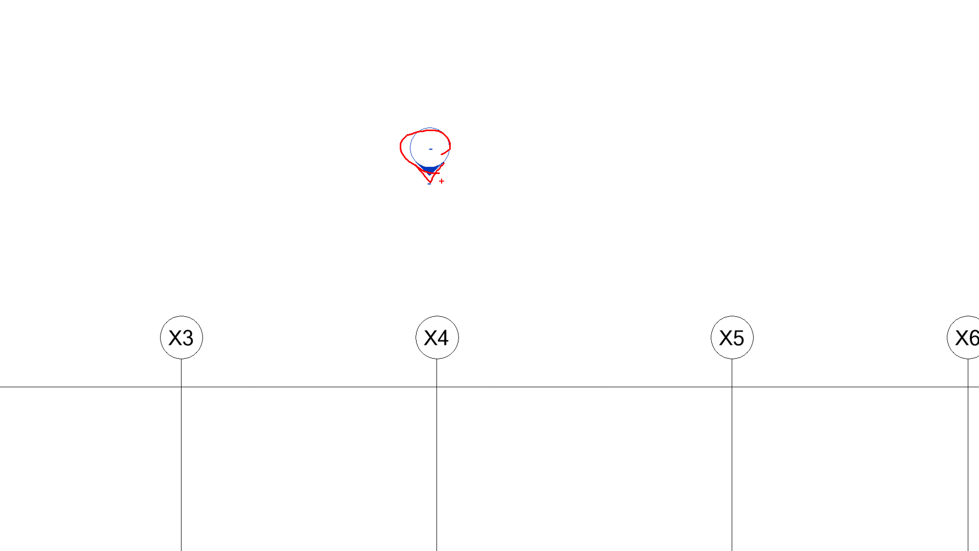
drag(442, 164, 380, 191)
drag(472, 174, 557, 238)
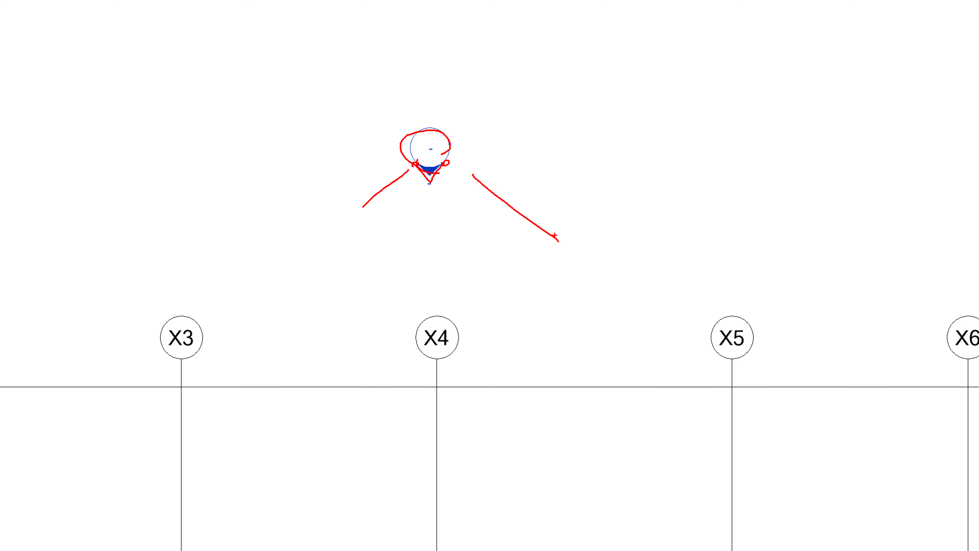
key(Escape)
scroll(501, 202, down, 2)
scroll(428, 282, up, 1)
middle_drag(448, 297, 454, 241)
scroll(439, 227, down, 1)
- Move the east elevation marker beyond the Y grid bubbles and position the west marker outside the grid's west ends
drag(439, 227, 519, 294)
mouse_move(478, 249)
mouse_down()
mouse_move(719, 256)
mouse_move(735, 295)
mouse_up()
middle_drag(339, 282, 409, 258)
drag(269, 220, 321, 272)
drag(244, 196, 315, 260)
drag(298, 224, 269, 279)
middle_drag(383, 284, 338, 315)
middle_drag(327, 258, 358, 261)
mouse_move(470, 116)
mouse_down()
mouse_move(546, 175)
mouse_move(550, 161)
mouse_up()
click(662, 205)
- Stretch both ends of grid X5 so the aligned X grids run south past Y1 and extend farther north above Y4
click(612, 305)
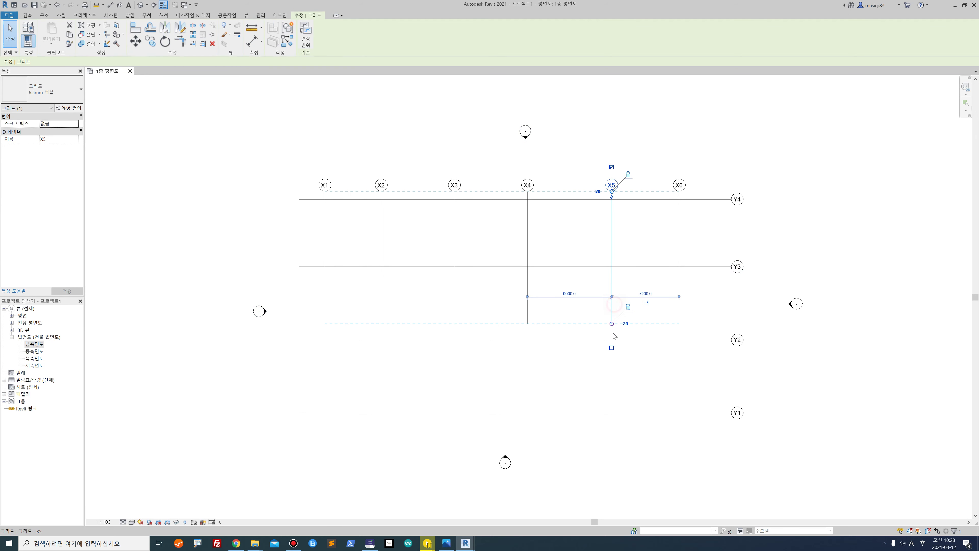
drag(612, 323, 612, 441)
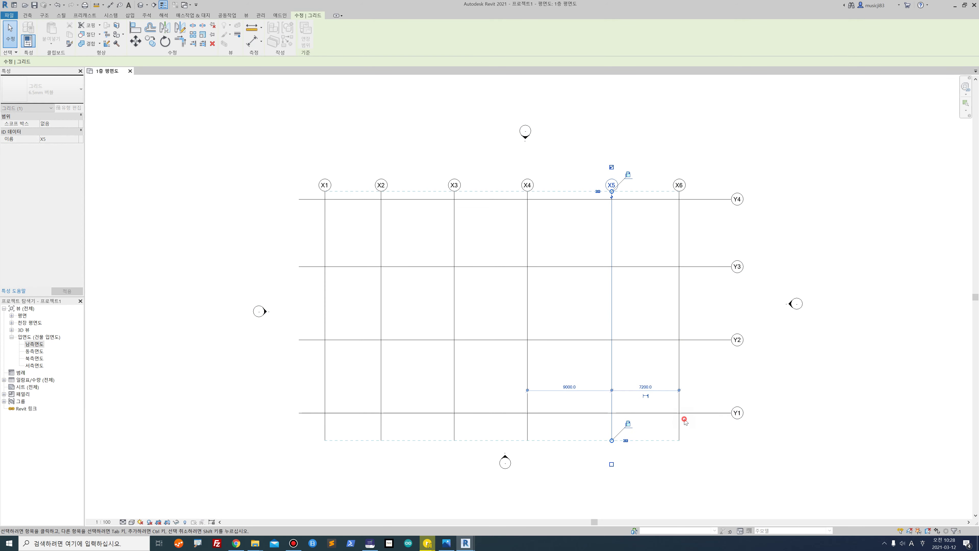
key(Escape)
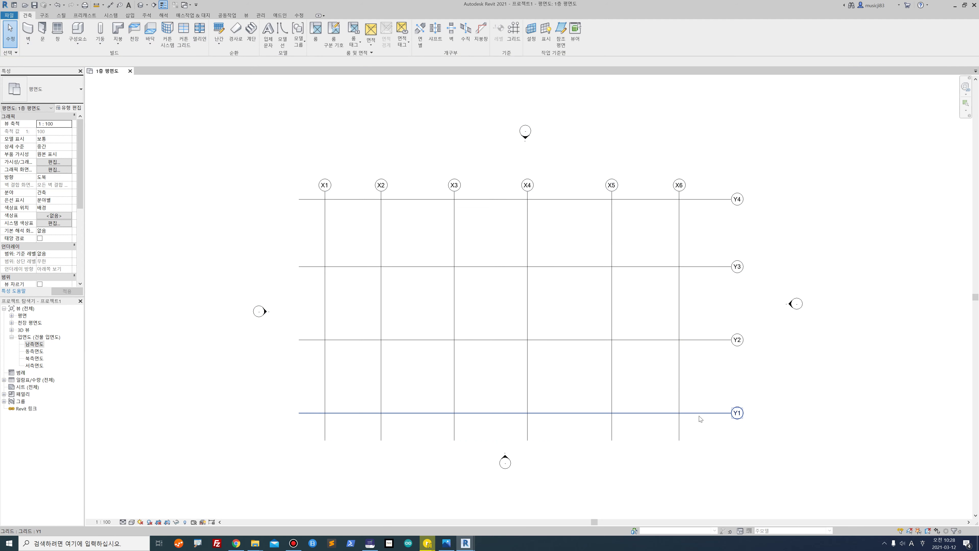
click(612, 196)
drag(611, 192, 608, 163)
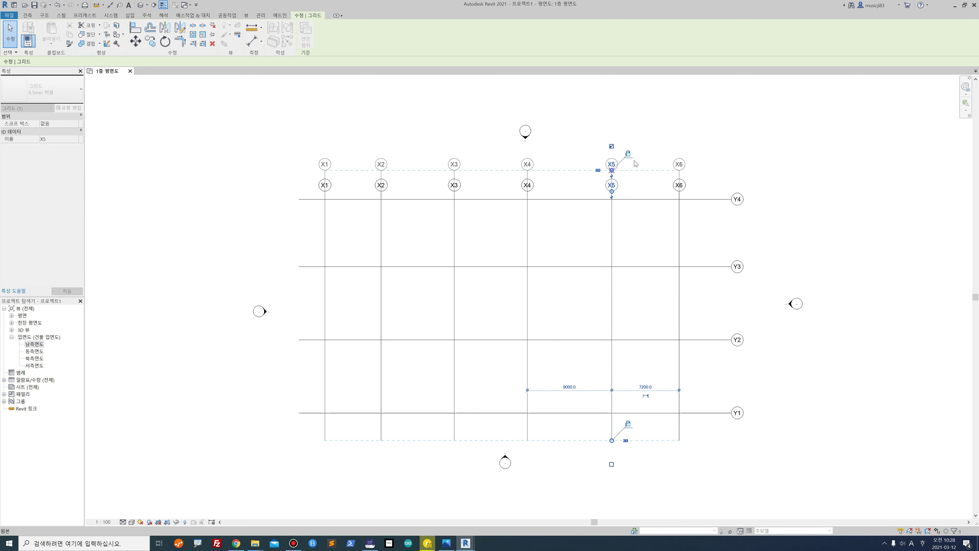
key(Escape)
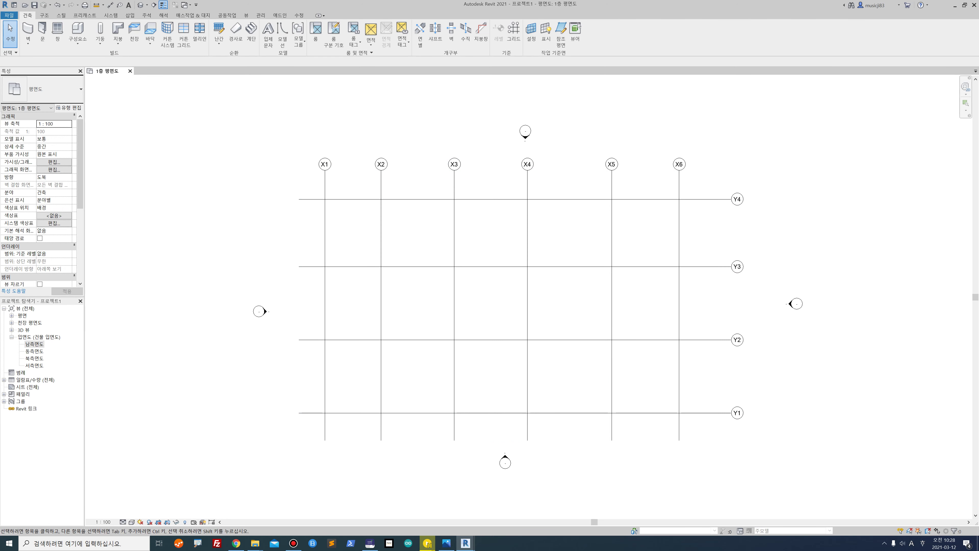
- Select all X and Y grids and set the end segment colour of their 6.5mm bubble type to red
drag(707, 422, 316, 195)
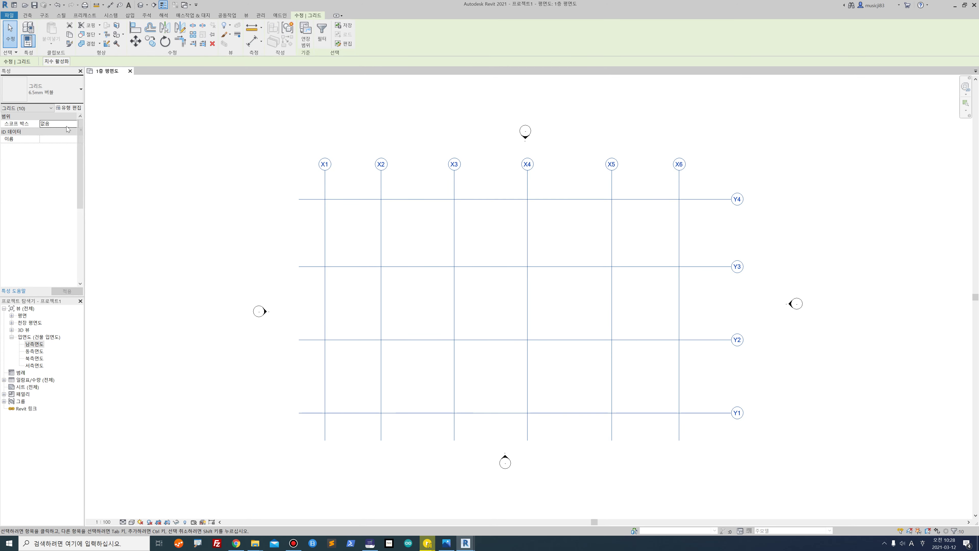
click(68, 107)
click(564, 253)
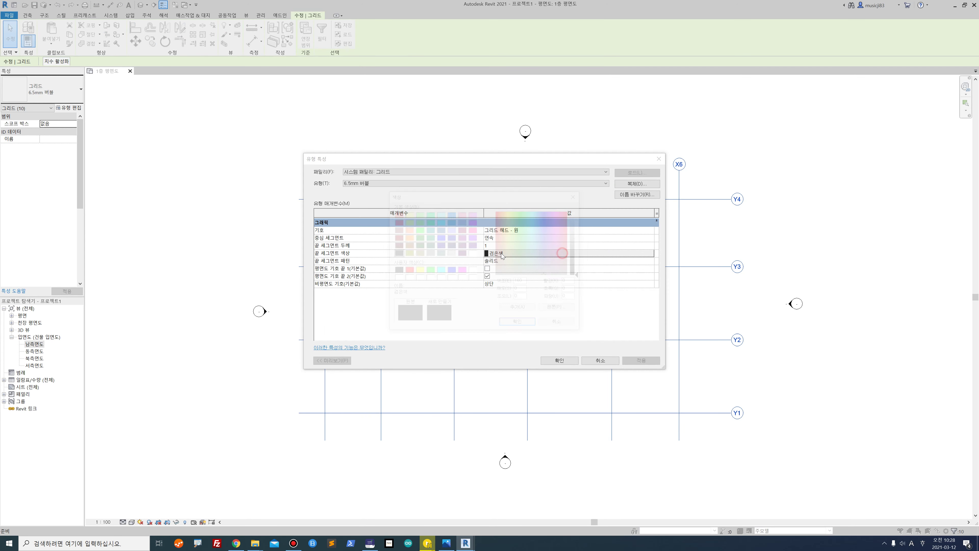
click(396, 222)
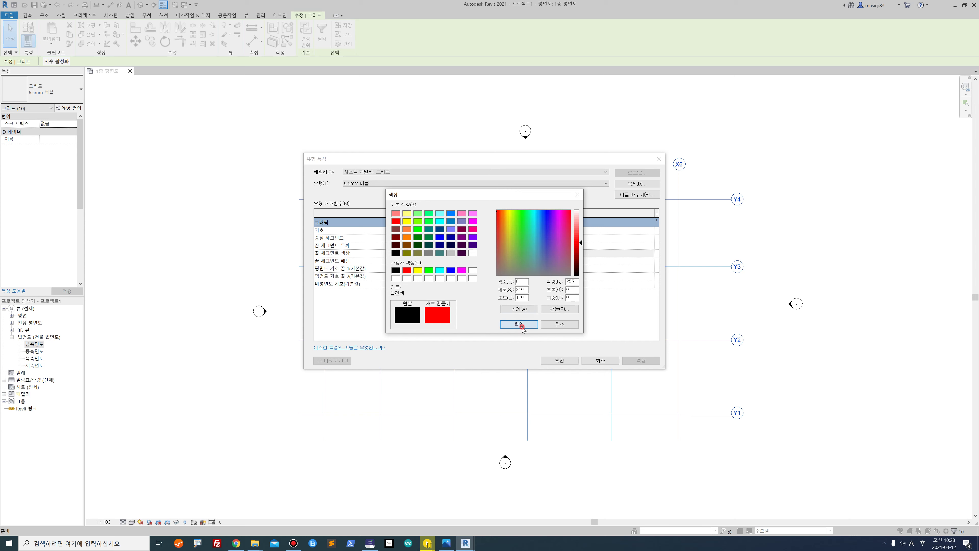
click(518, 324)
- Change the grid type's end segment pattern from solid to a dash-dot line pattern and apply the type changes
click(506, 261)
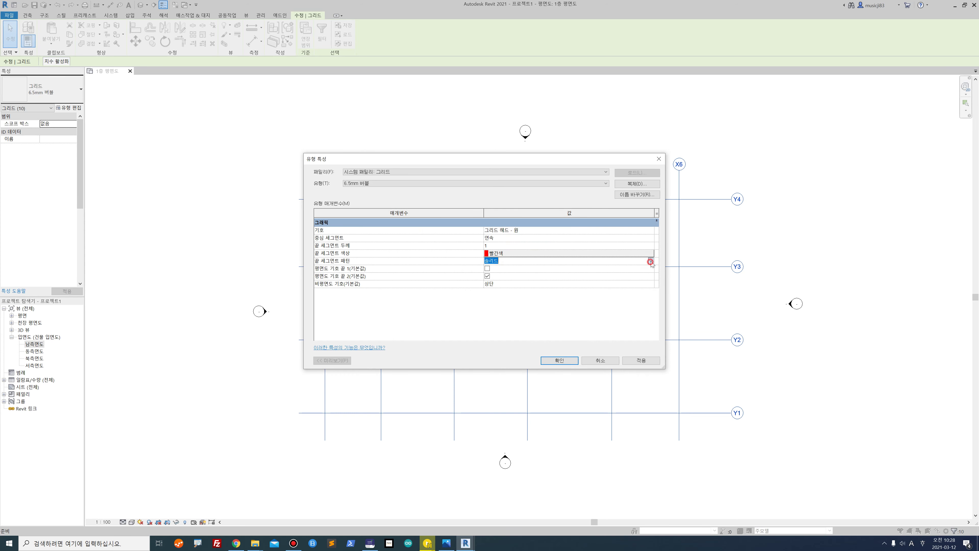
click(651, 260)
scroll(542, 295, down, 4)
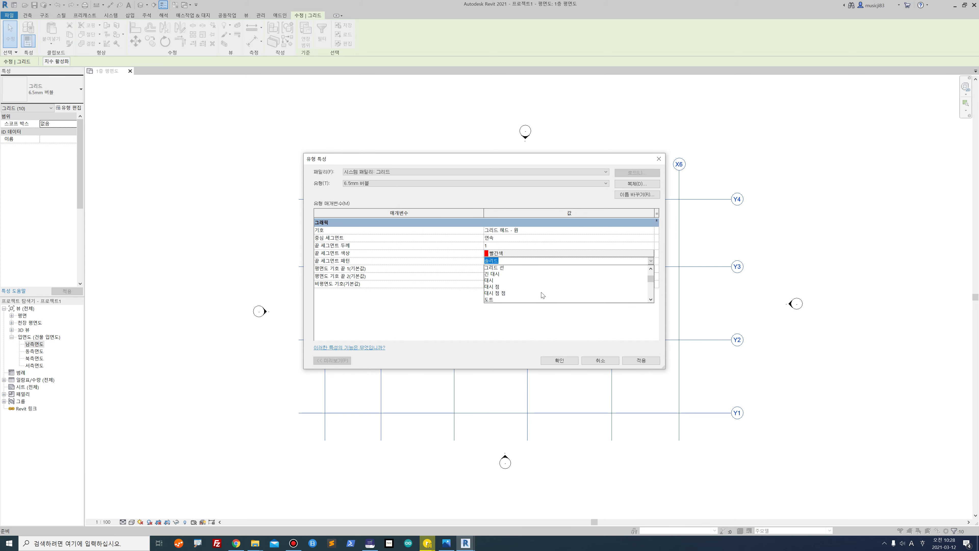
scroll(497, 284, down, 4)
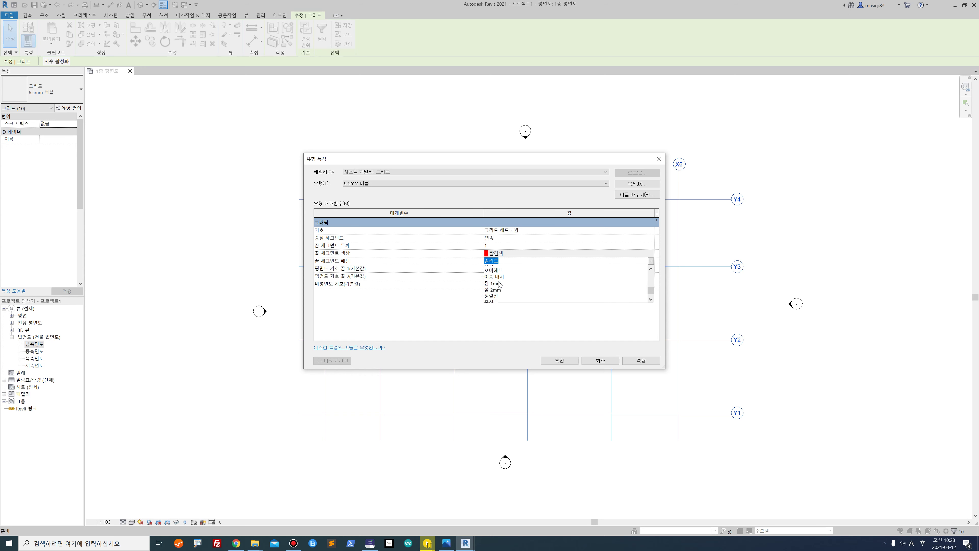
click(499, 289)
click(638, 360)
click(560, 360)
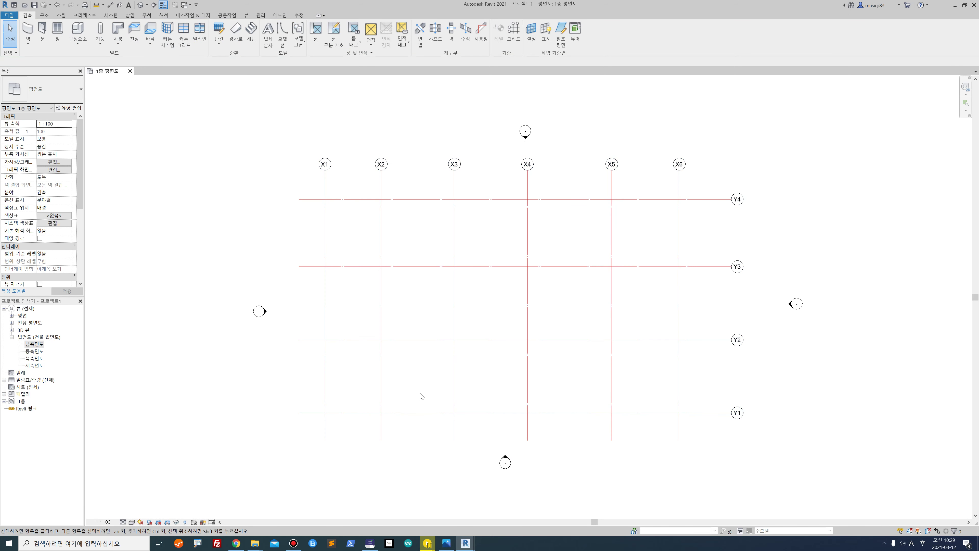
click(243, 228)
key(v)
key(v)
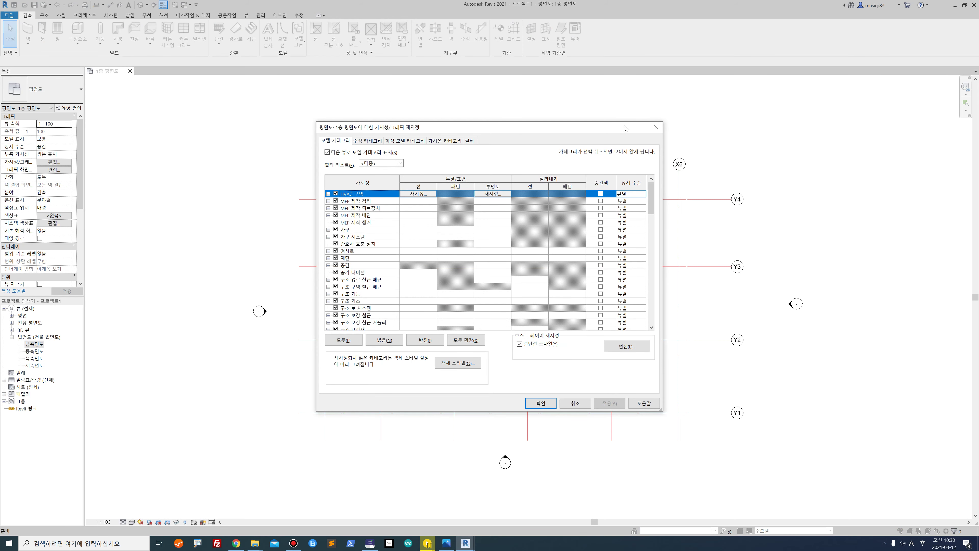
click(656, 127)
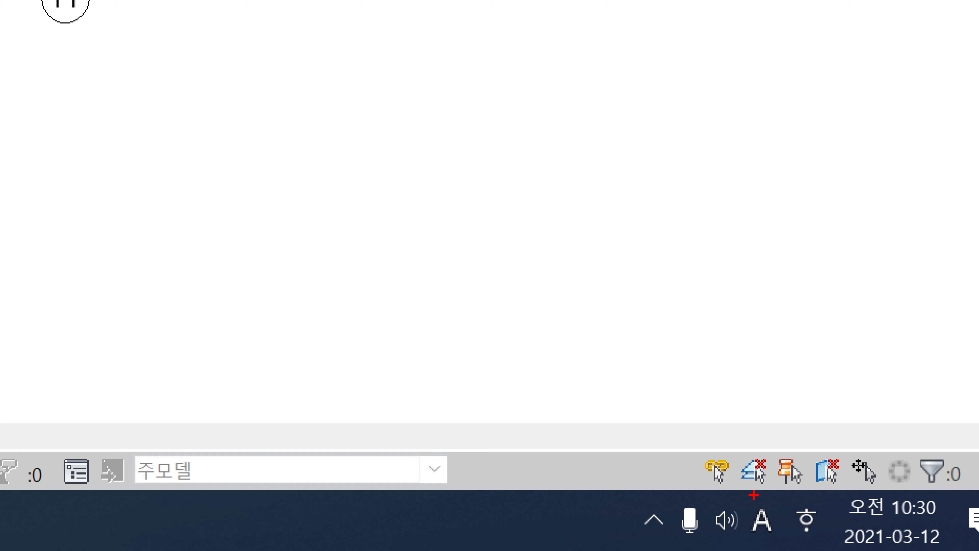
ctrl+drag(746, 503, 784, 548)
drag(776, 513, 809, 407)
drag(778, 483, 782, 510)
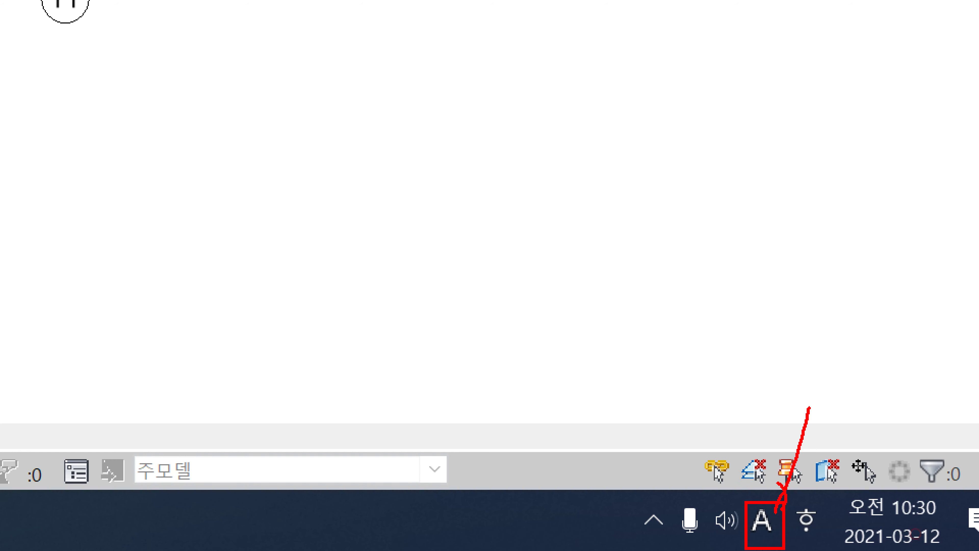
key(Escape)
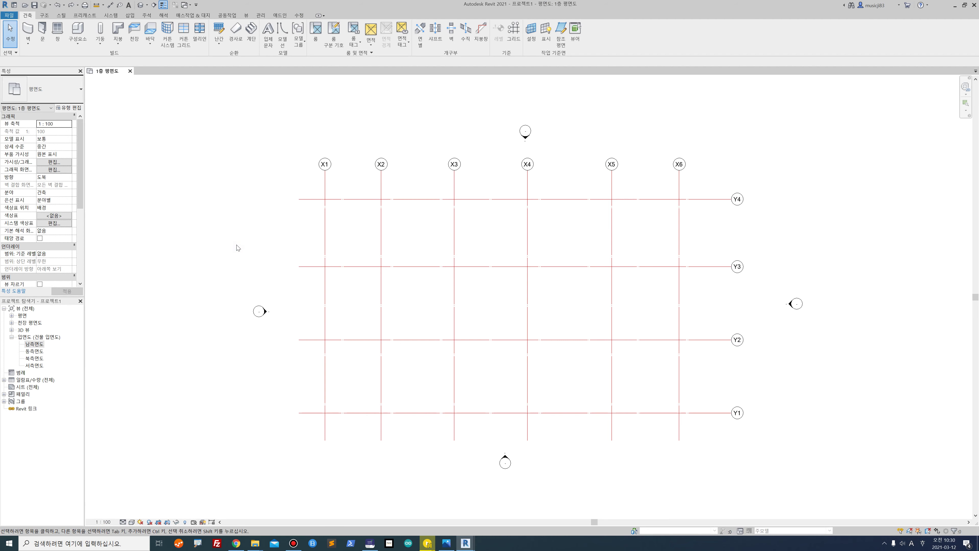
- Turn on the Project Base Point under the Site category in the floor plan's Visibility/Graphics overrides
key(v)
key(g)
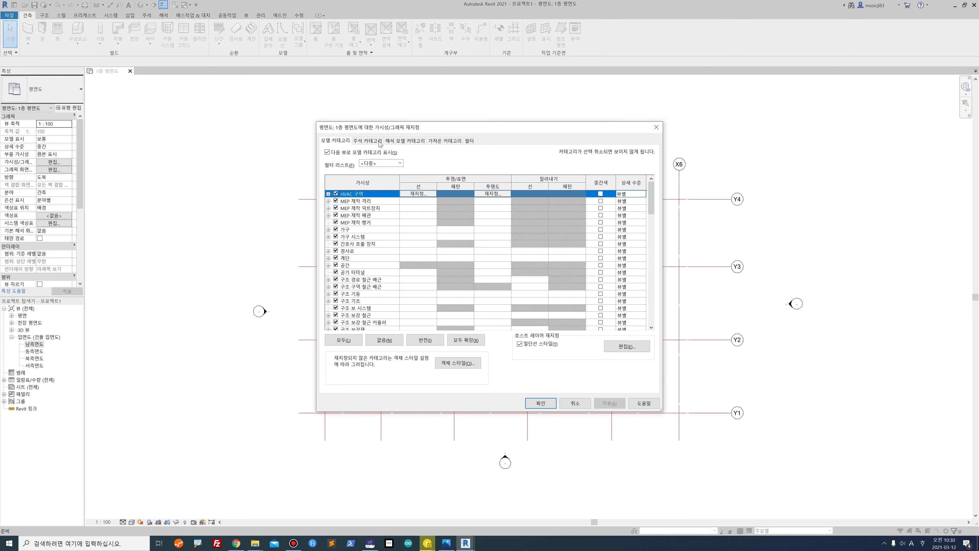
scroll(355, 302, down, 4)
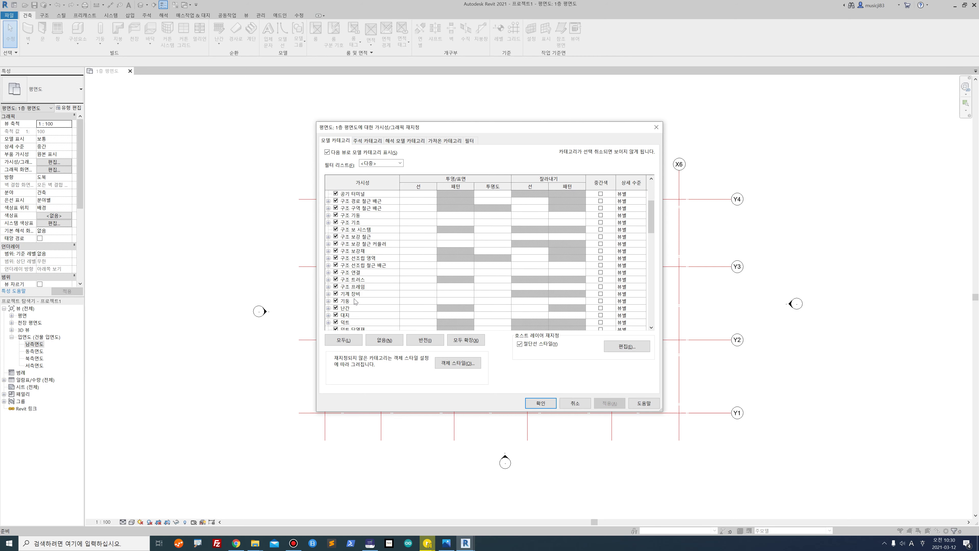
scroll(356, 301, down, 2)
click(328, 279)
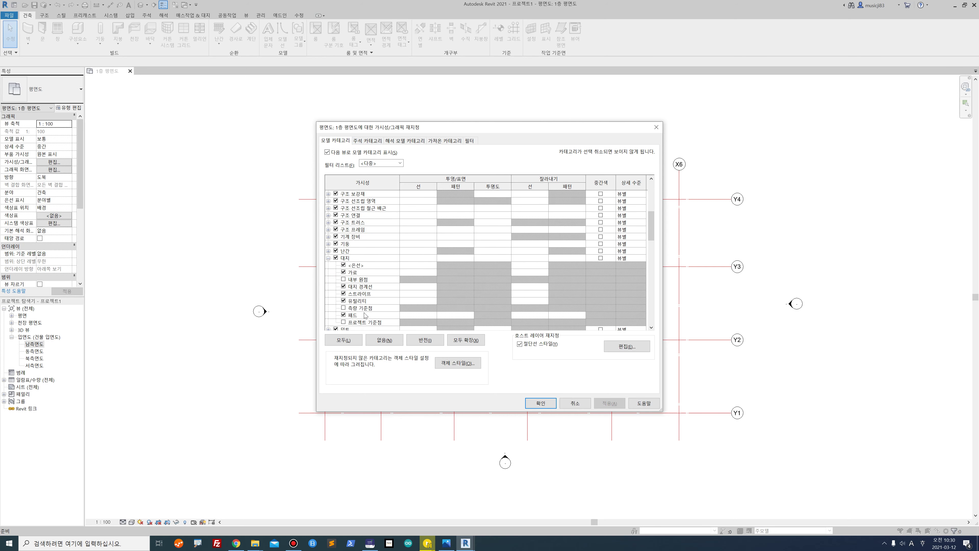
click(343, 322)
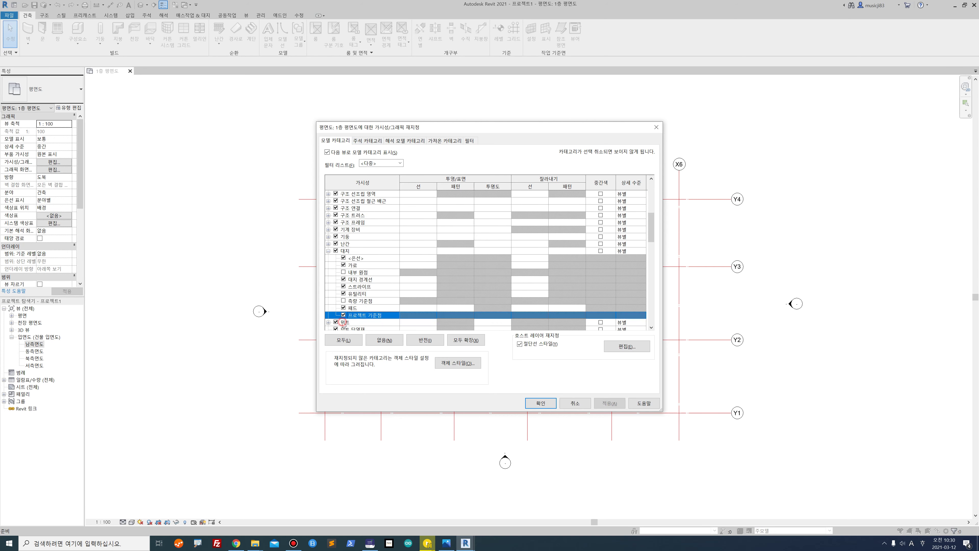
click(609, 403)
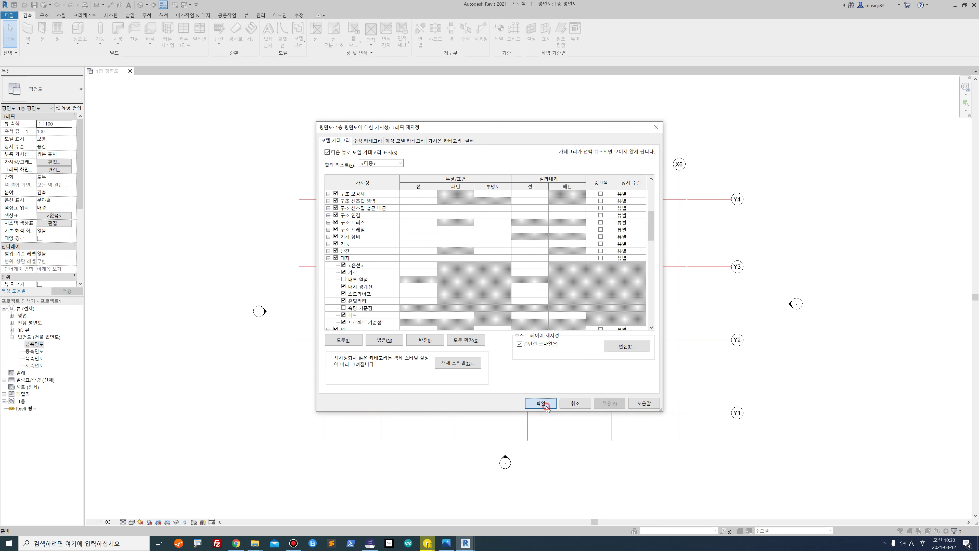
click(541, 403)
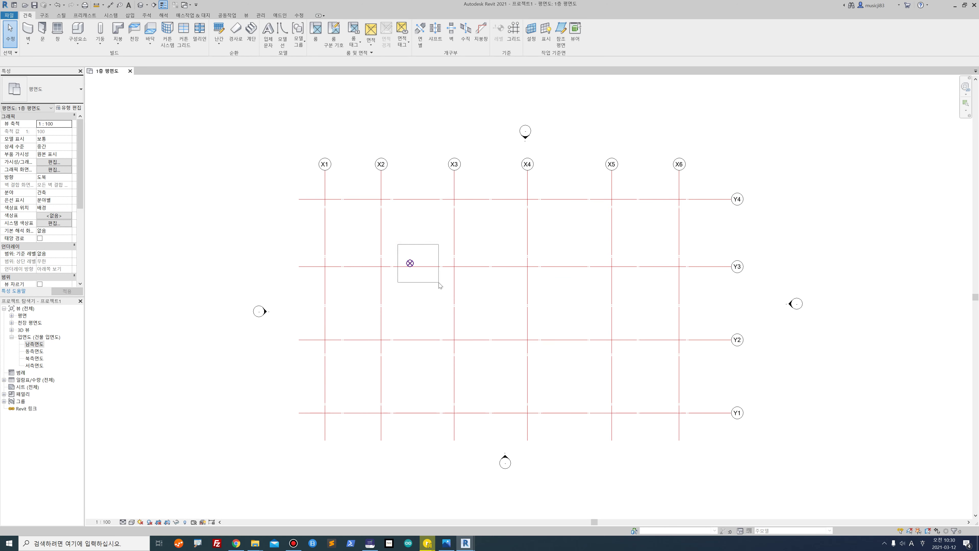
- Select the project base point near grid Y3 and examine its coordinates and position relative to the grids
click(409, 263)
click(414, 224)
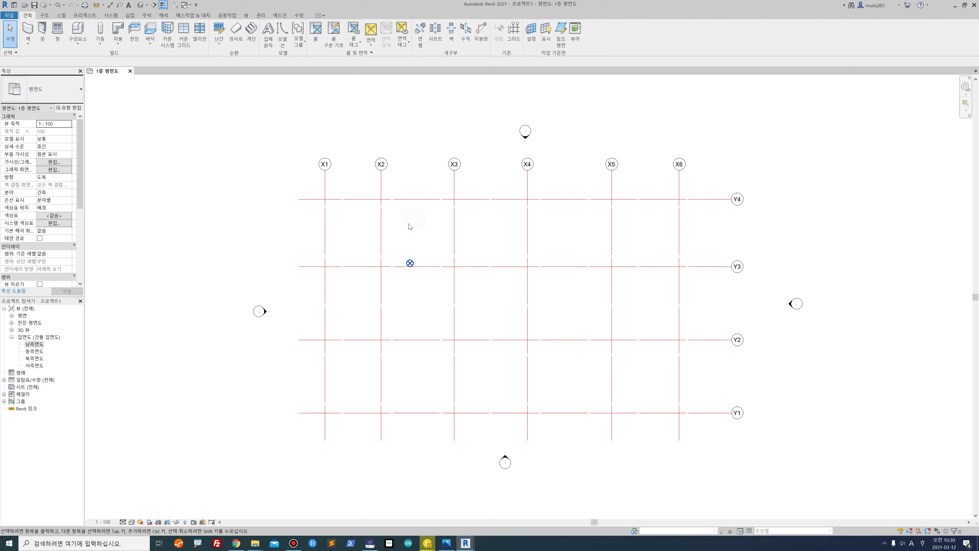
scroll(407, 223, down, 2)
click(409, 250)
scroll(423, 244, up, 2)
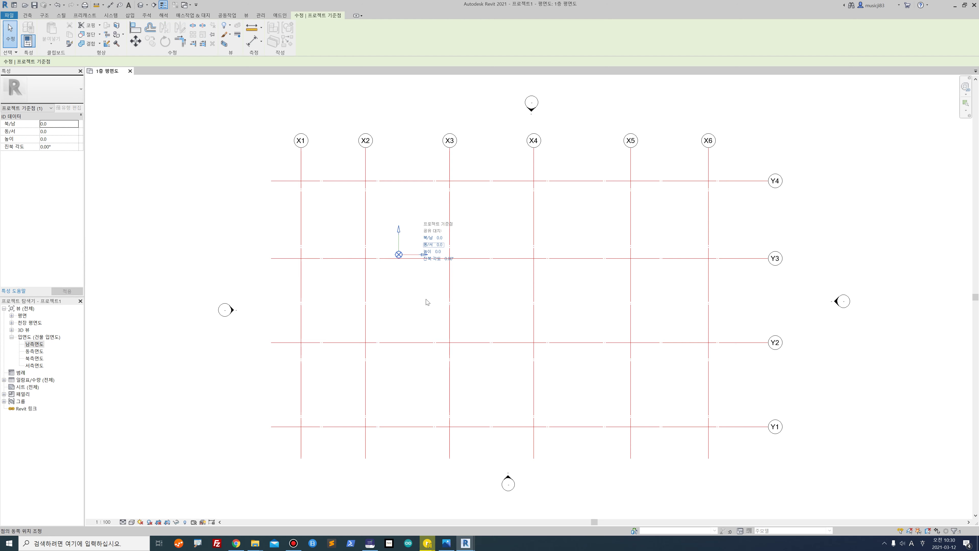
scroll(432, 291, down, 4)
click(252, 198)
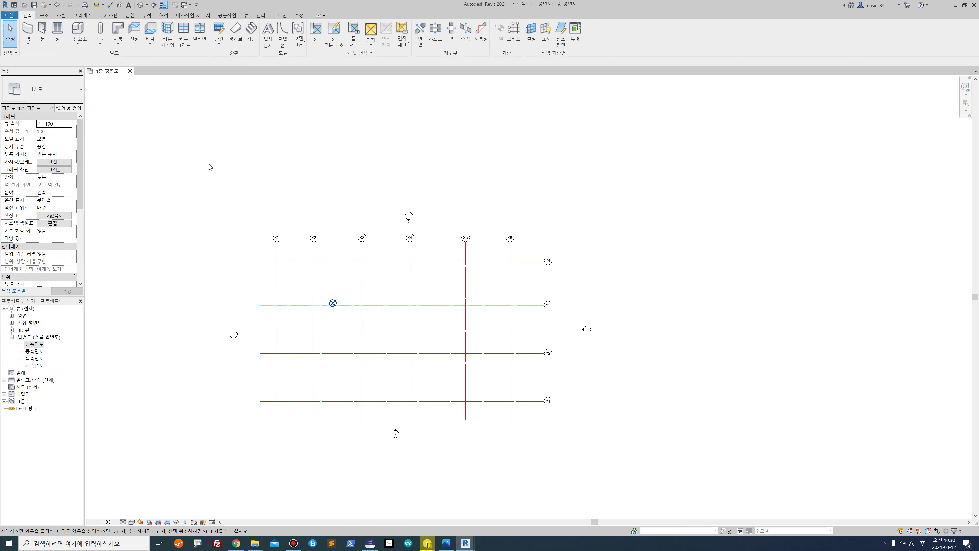
- Move all grids and elevation markers, with the project base point filtered out of the selection, from the X1/Y1 intersection onto the project base point
drag(210, 166, 767, 519)
click(306, 32)
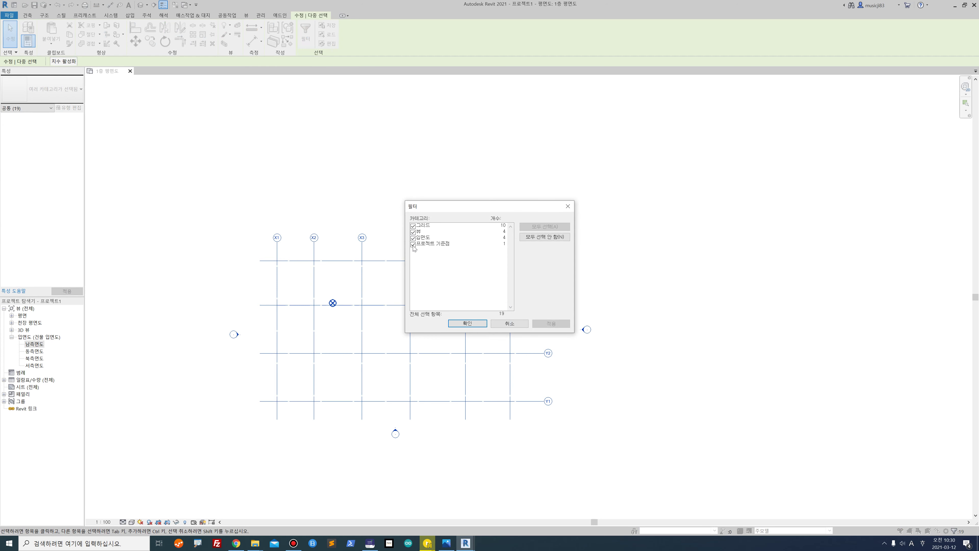
click(412, 245)
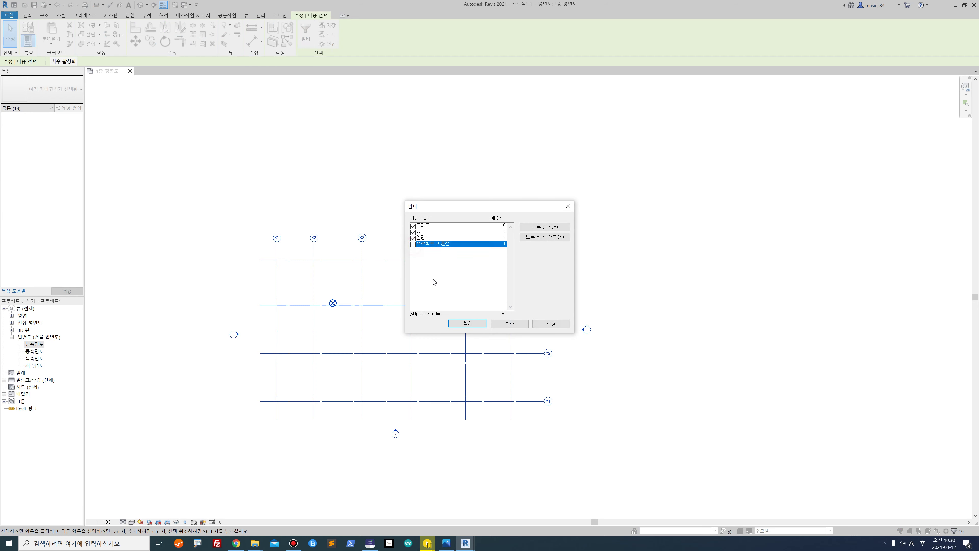
click(478, 323)
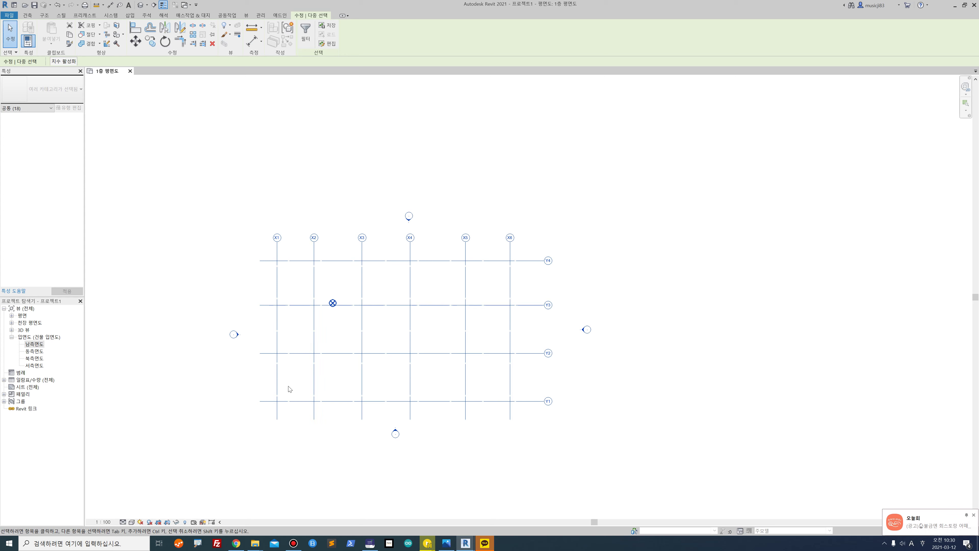
click(135, 41)
click(277, 401)
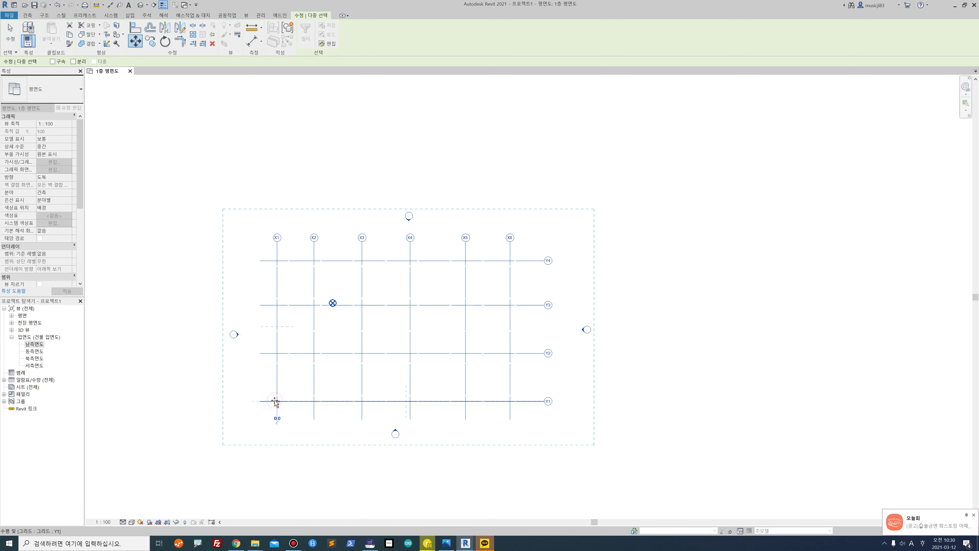
click(333, 303)
scroll(334, 303, up, 3)
middle_drag(337, 304, 264, 408)
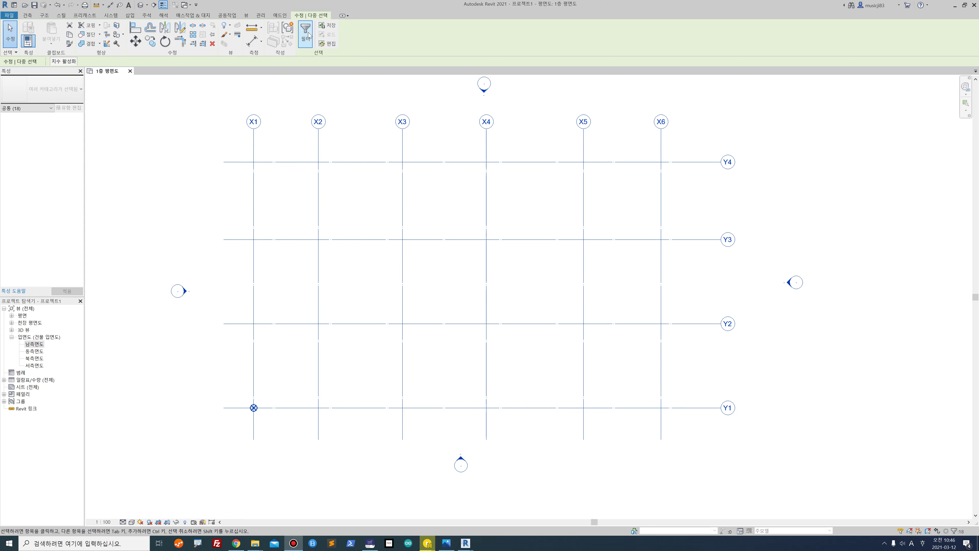
- Turn off the Project Base Point under the Site category in the floor plan's Visibility/Graphics overrides
key(v)
key(g)
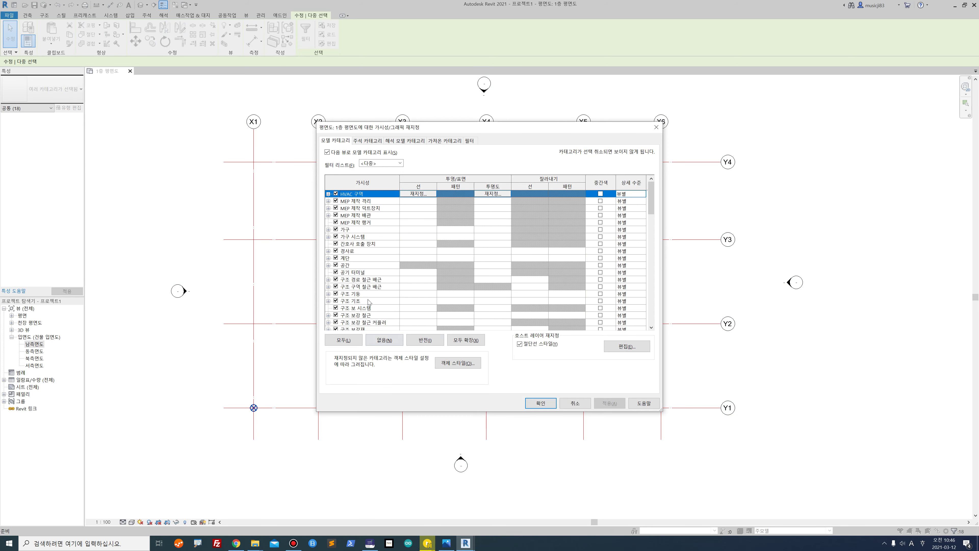
scroll(369, 302, down, 5)
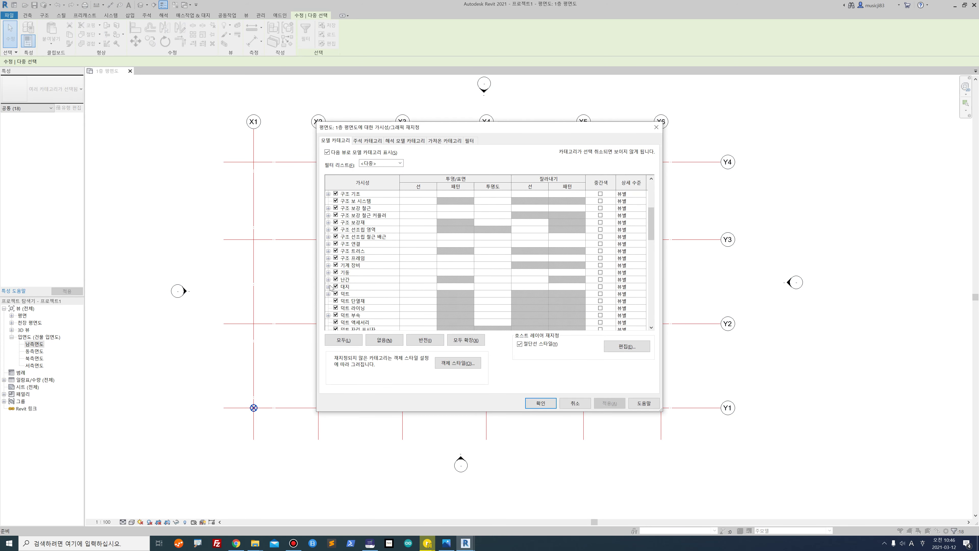
click(328, 287)
scroll(374, 295, down, 2)
click(344, 307)
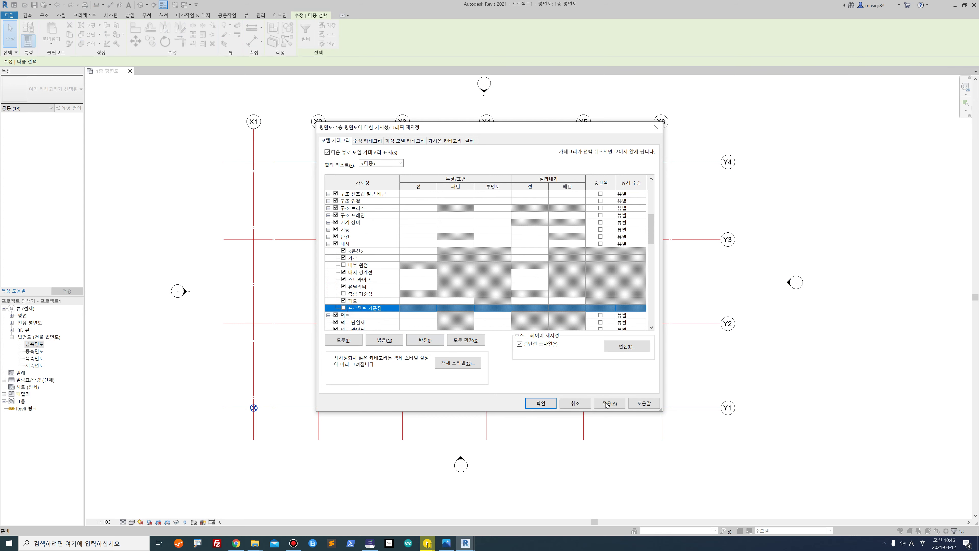
click(607, 403)
click(540, 403)
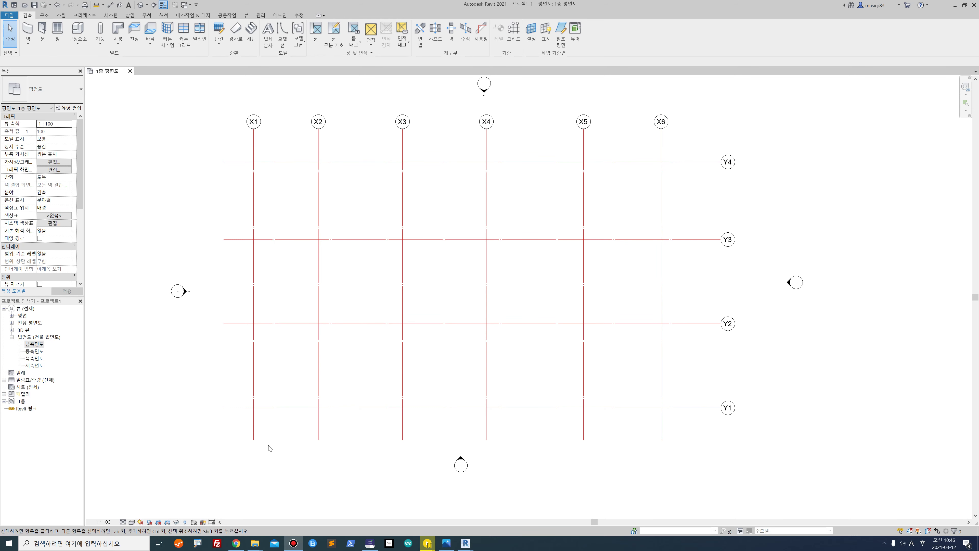
- Shorten the lower ends of grids X1, X2, X3 and X6 so that they stop just below grid Y3
click(253, 433)
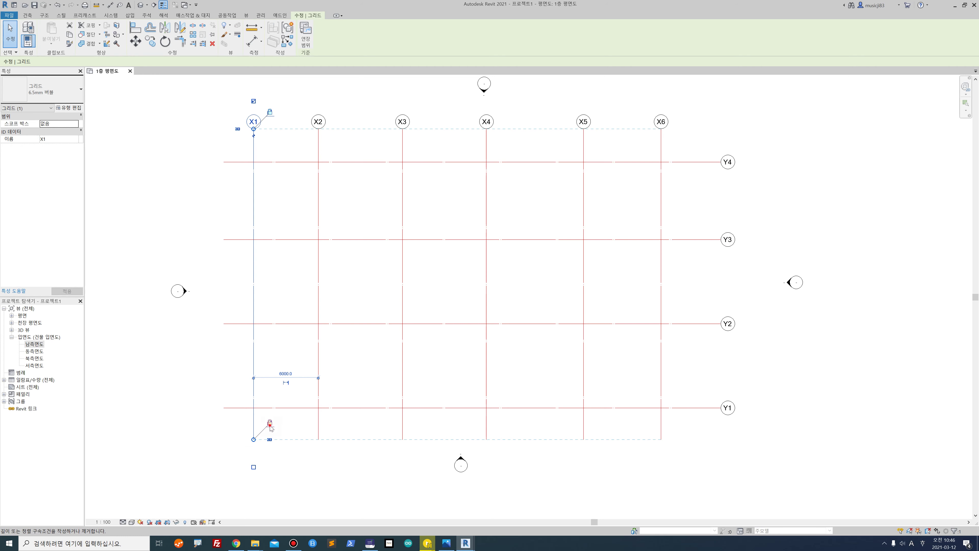
drag(254, 439, 254, 258)
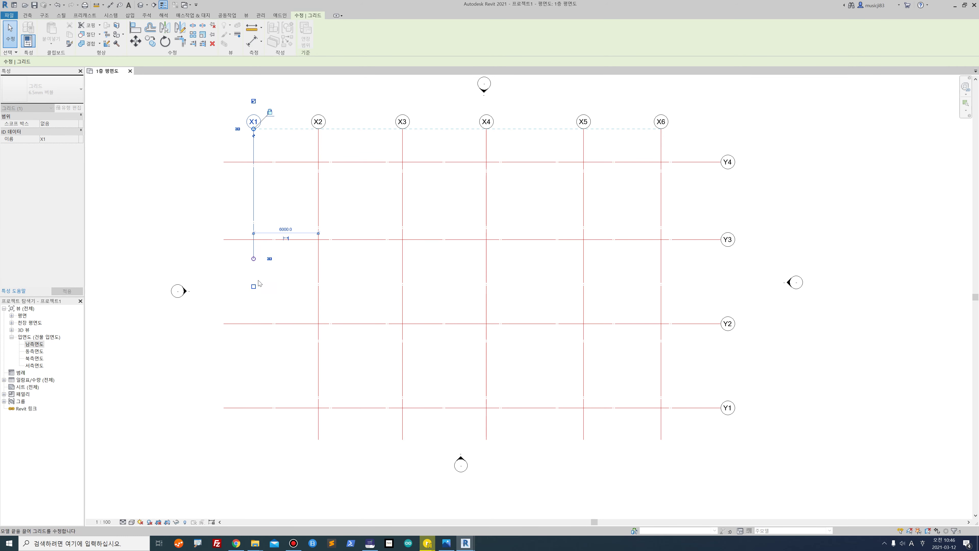
click(318, 434)
drag(318, 440, 318, 259)
click(402, 431)
drag(402, 440, 383, 259)
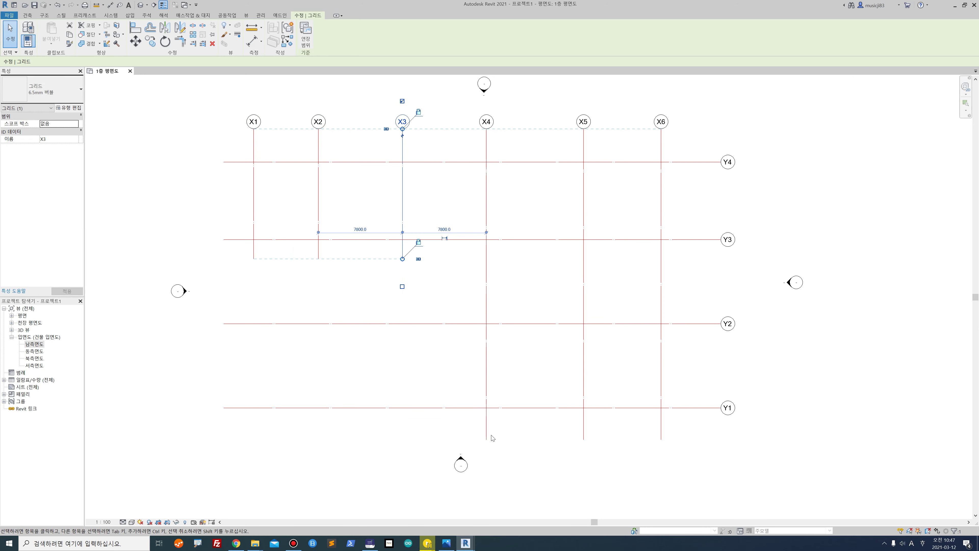
click(661, 427)
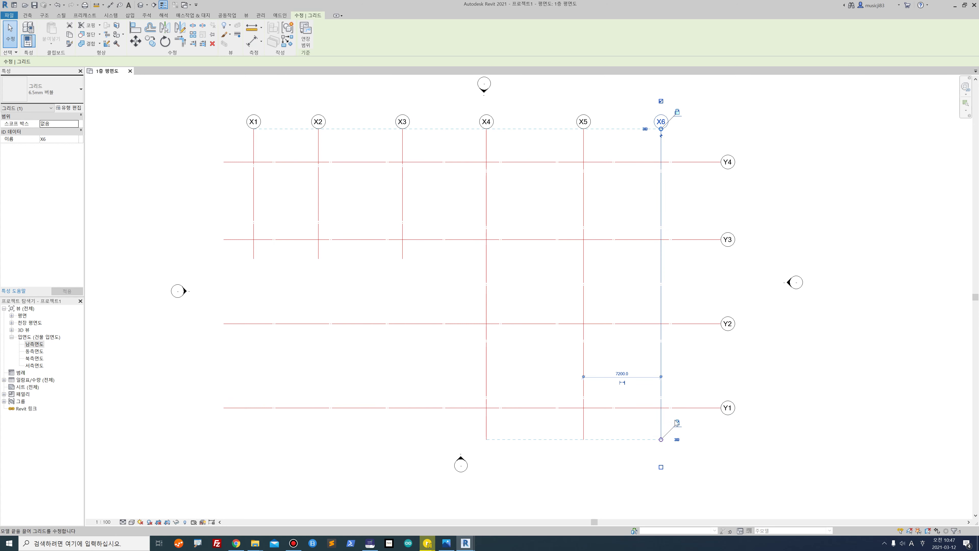
drag(661, 438, 662, 258)
click(841, 335)
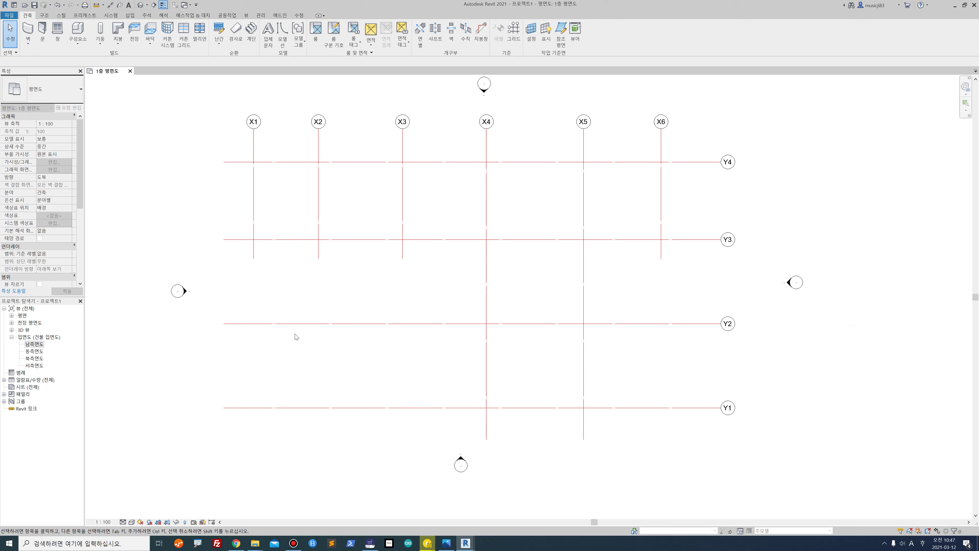
- Shorten the left ends of grids Y2 and Y1 so that they start midway between grids X3 and X4
click(291, 325)
mouse_move(224, 324)
mouse_down()
mouse_move(509, 312)
mouse_move(557, 324)
mouse_move(501, 315)
mouse_move(443, 324)
mouse_up()
click(230, 408)
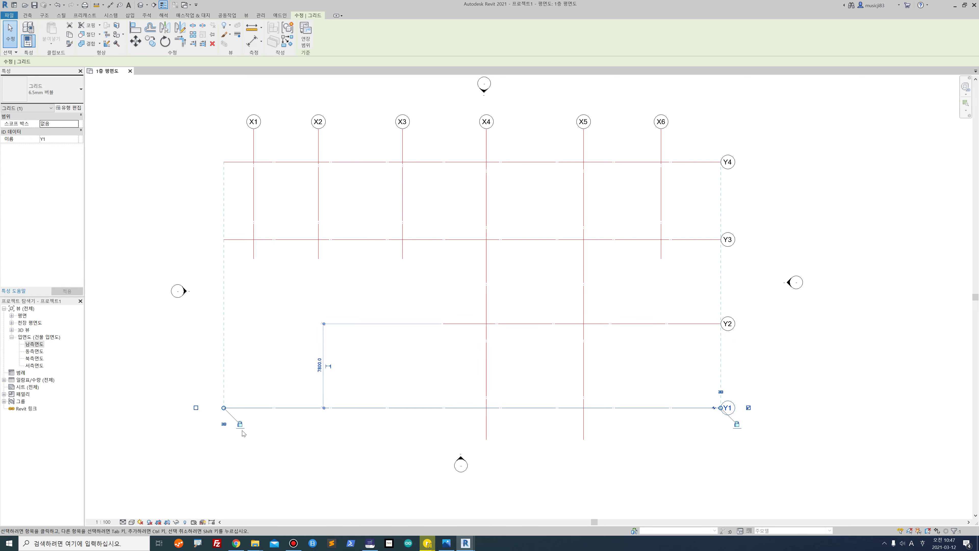
drag(224, 407, 443, 408)
click(492, 389)
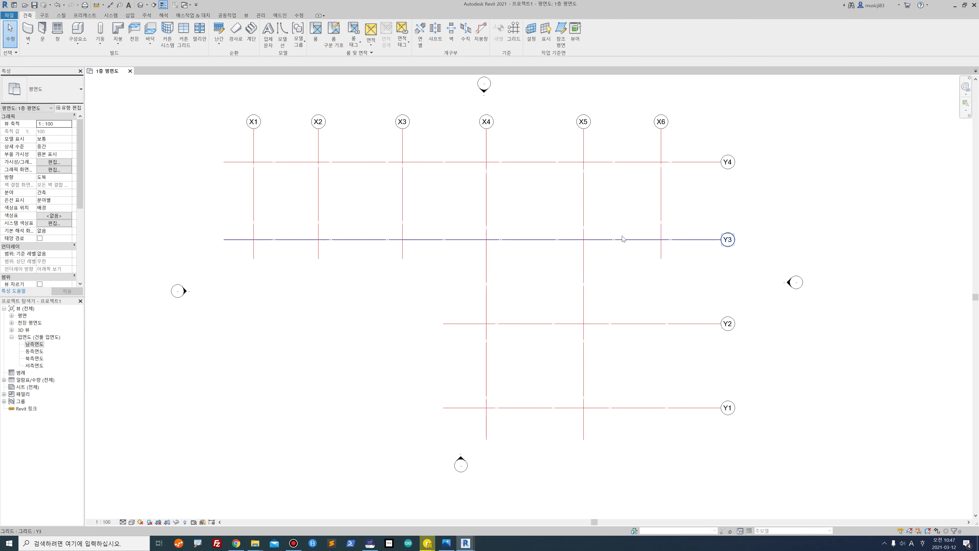
- Create a horizontal reference plane offset 600 above grid Y4 by picking the grid line
middle_drag(444, 319, 474, 341)
scroll(475, 341, down, 1)
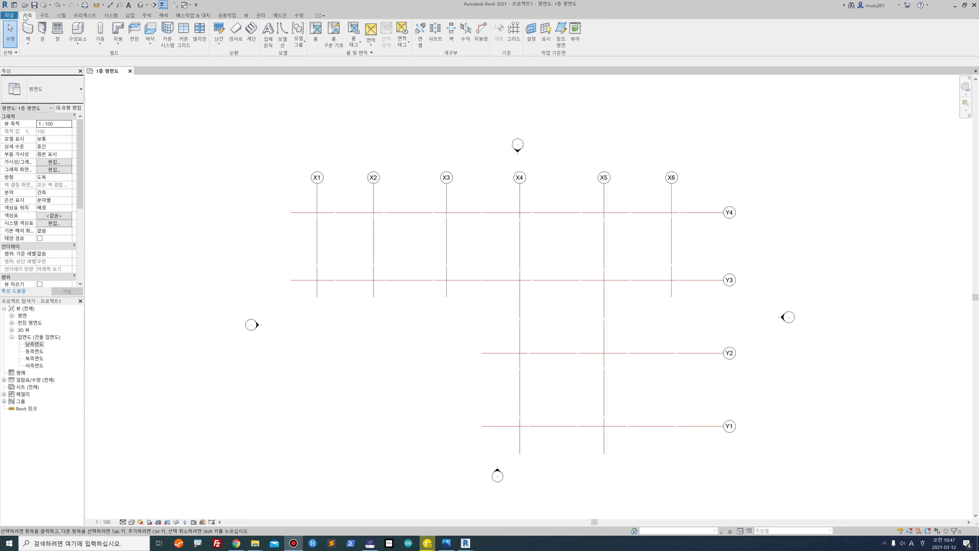
click(565, 40)
click(312, 25)
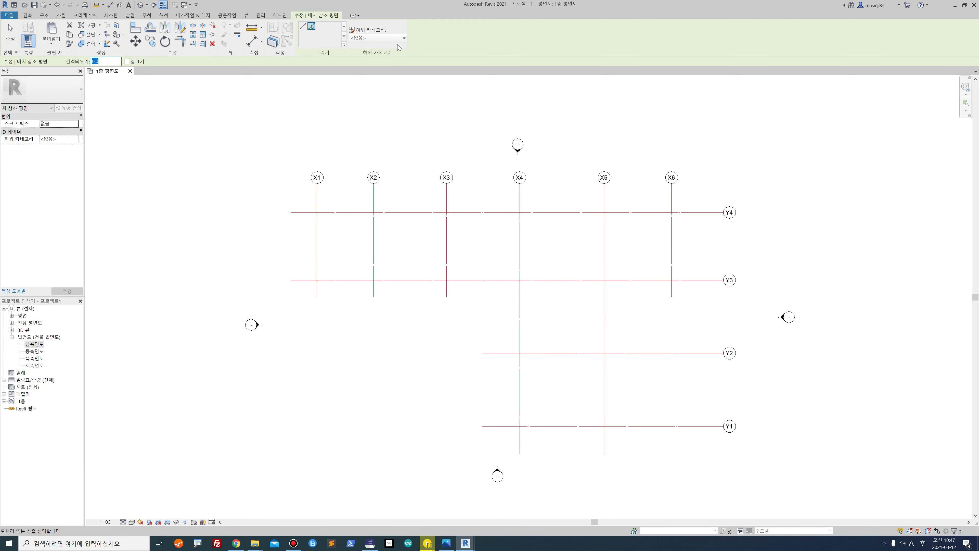
text(60)
click(454, 211)
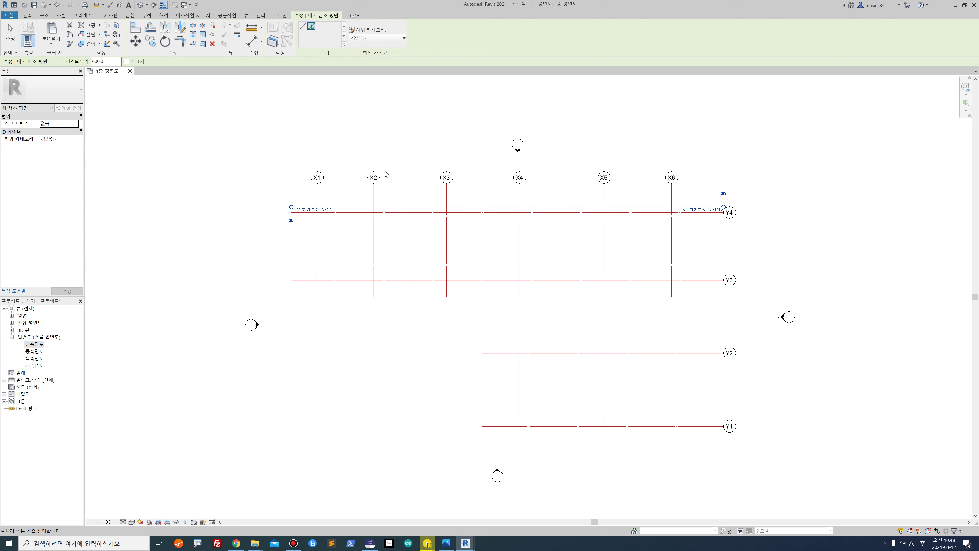
- Add a second reference plane 1800 above the one over Y4 and shorten its left end to just left of grid X4
double_click(108, 62)
text(18)
click(572, 208)
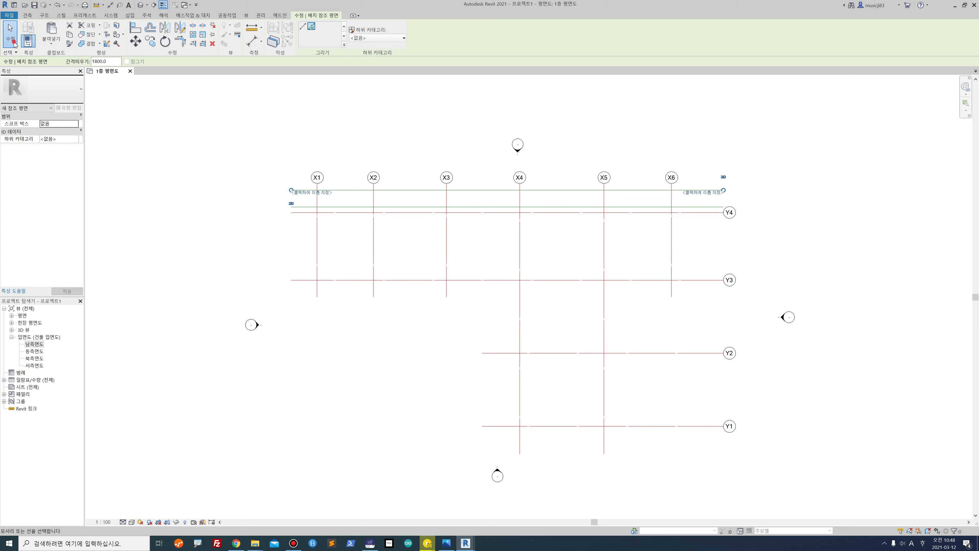
click(10, 34)
click(293, 190)
drag(292, 192, 502, 200)
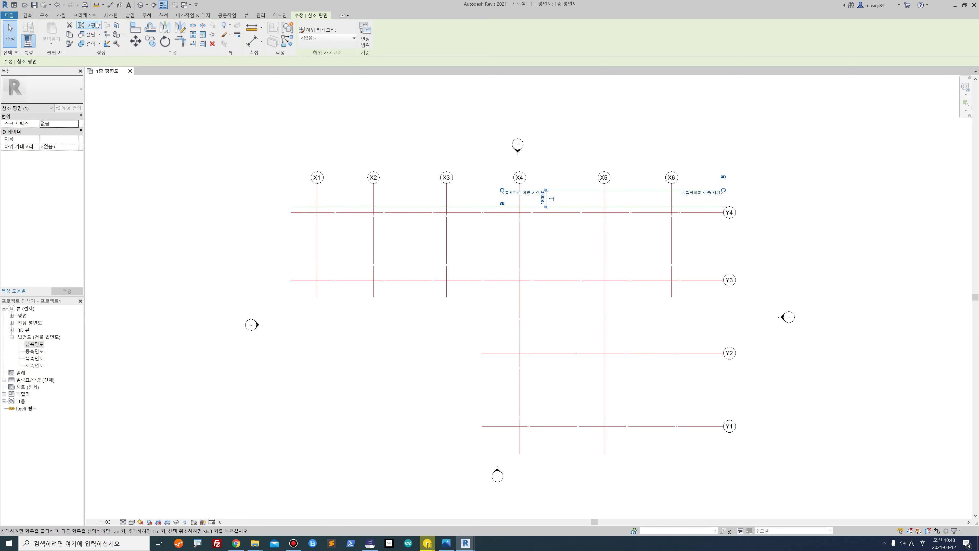
- Create a vertical reference plane offset 600 to the right of grid X6 by picking the grid line
click(12, 18)
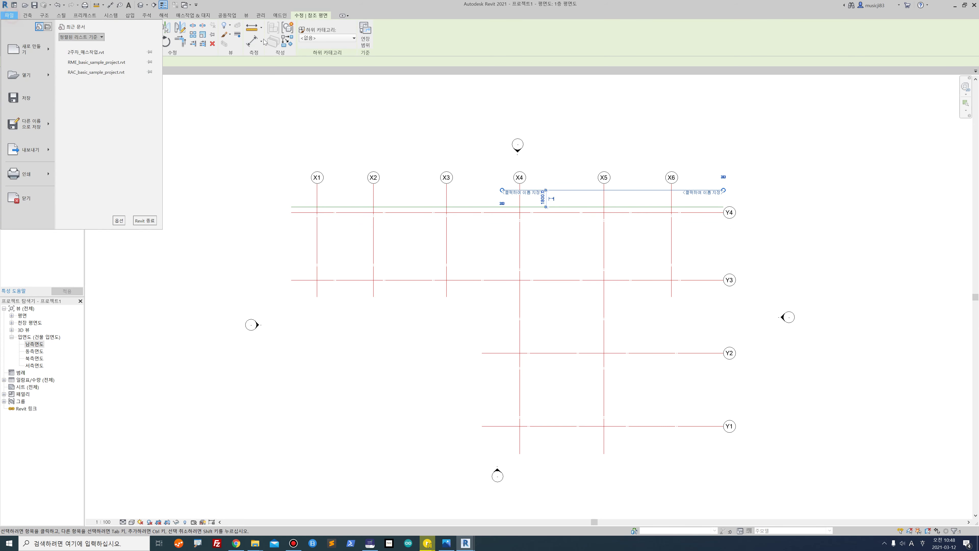
click(296, 5)
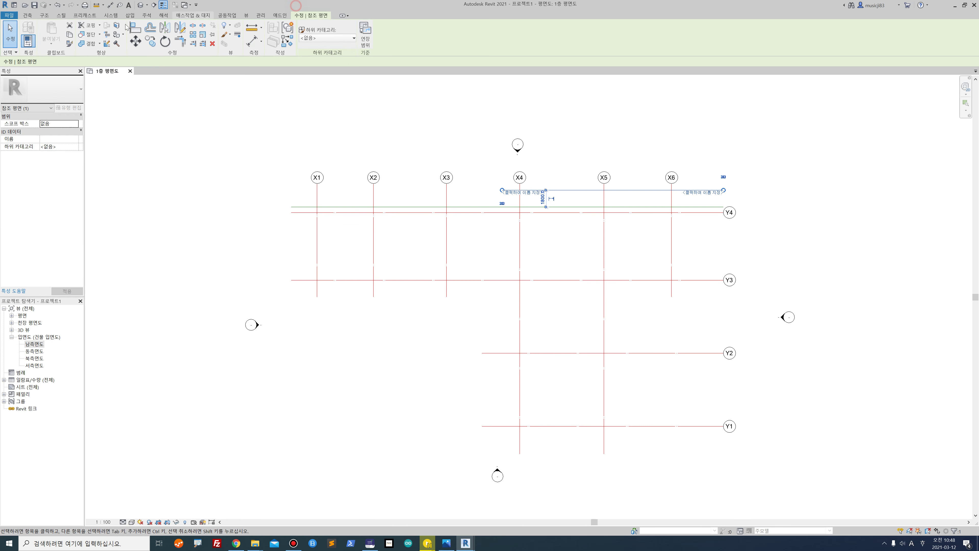
click(27, 15)
click(562, 34)
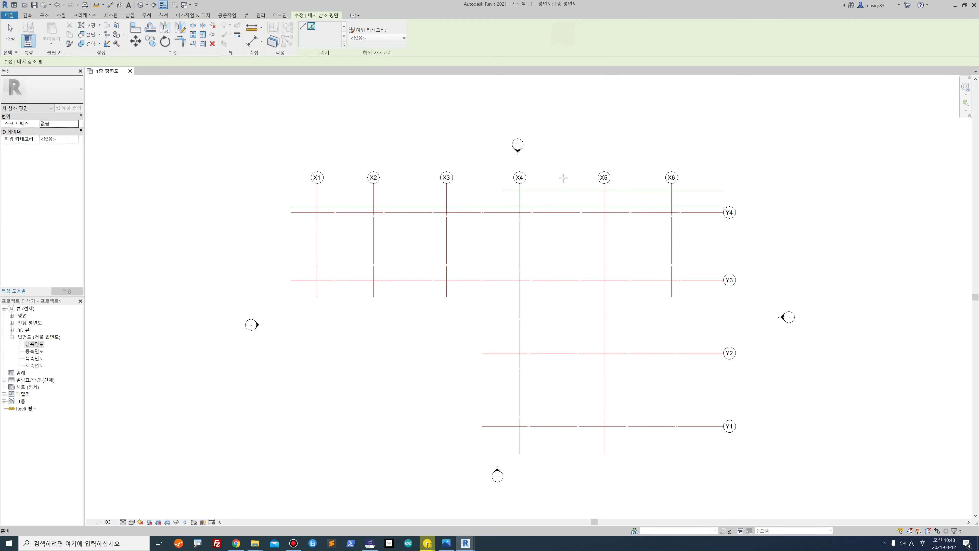
click(311, 26)
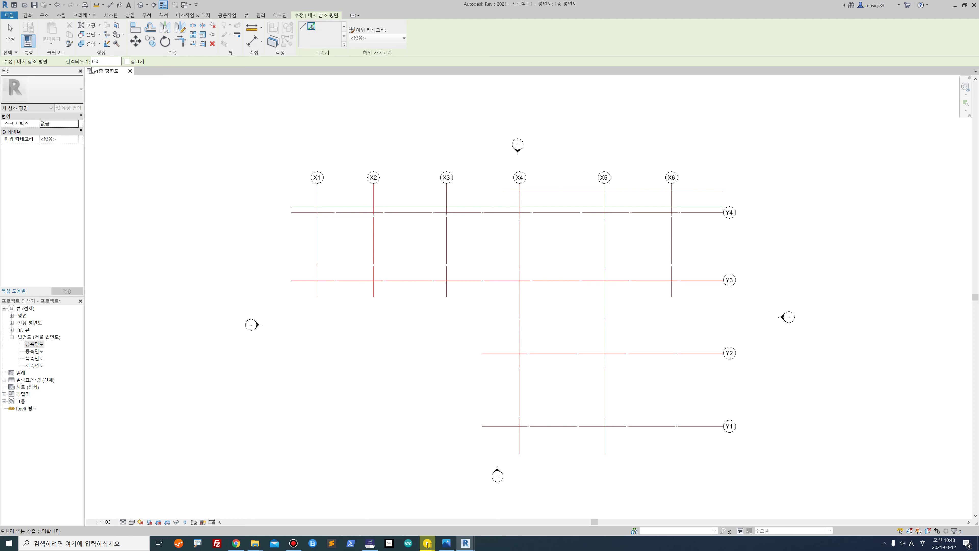
text(60)
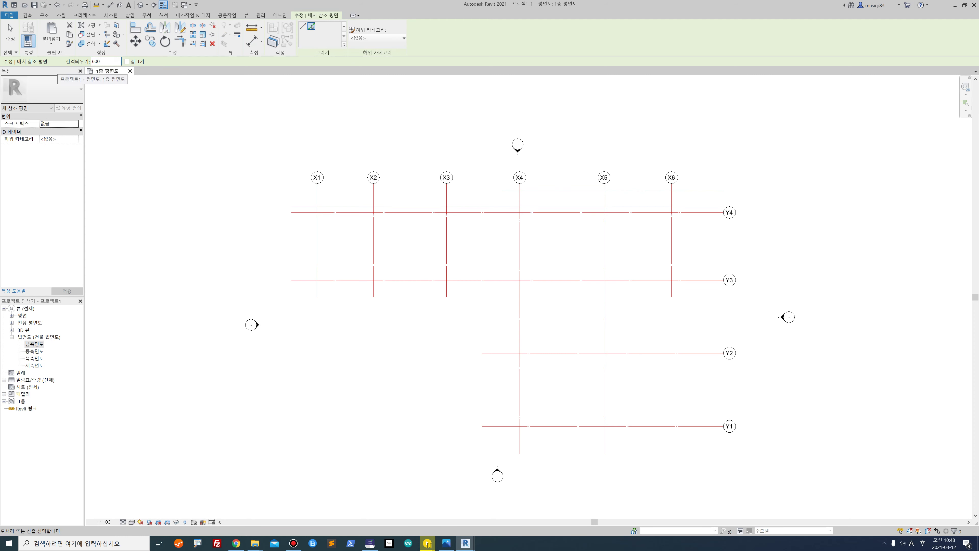
click(675, 241)
click(582, 209)
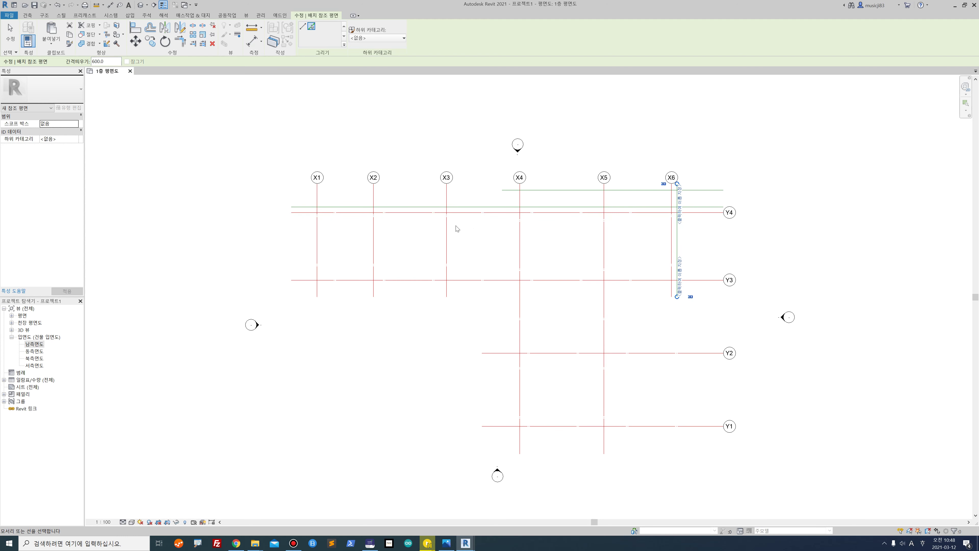
- Add three vertical reference planes left of grid X1 at successive offsets of 500, 1300 and 1450, each measured from the previous line
drag(108, 61, 74, 65)
text(50)
click(319, 237)
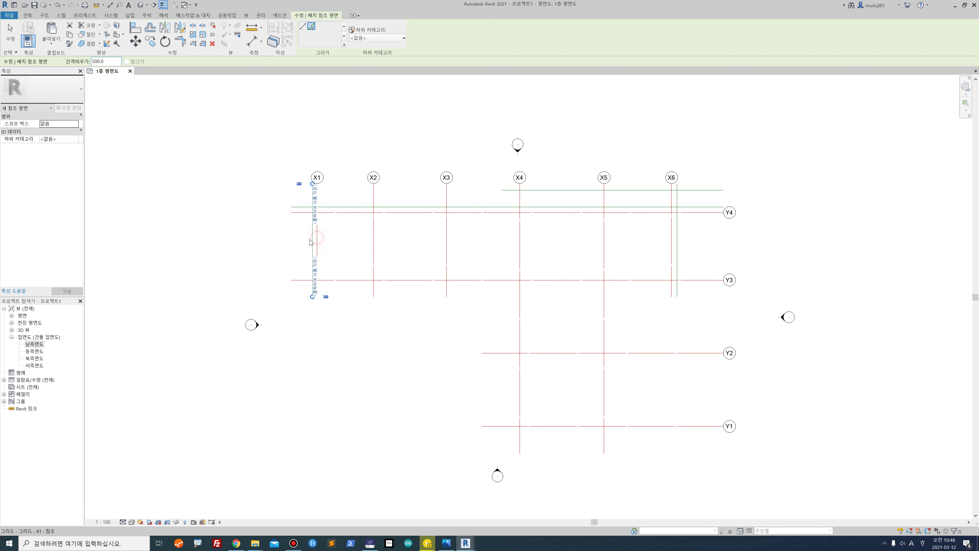
double_click(93, 61)
text(13)
click(311, 244)
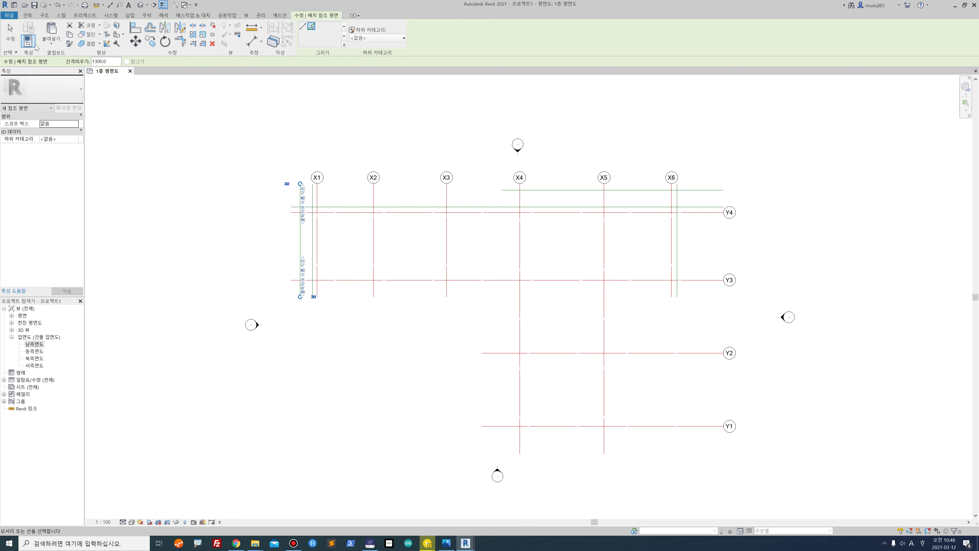
double_click(106, 61)
text(1)
click(300, 240)
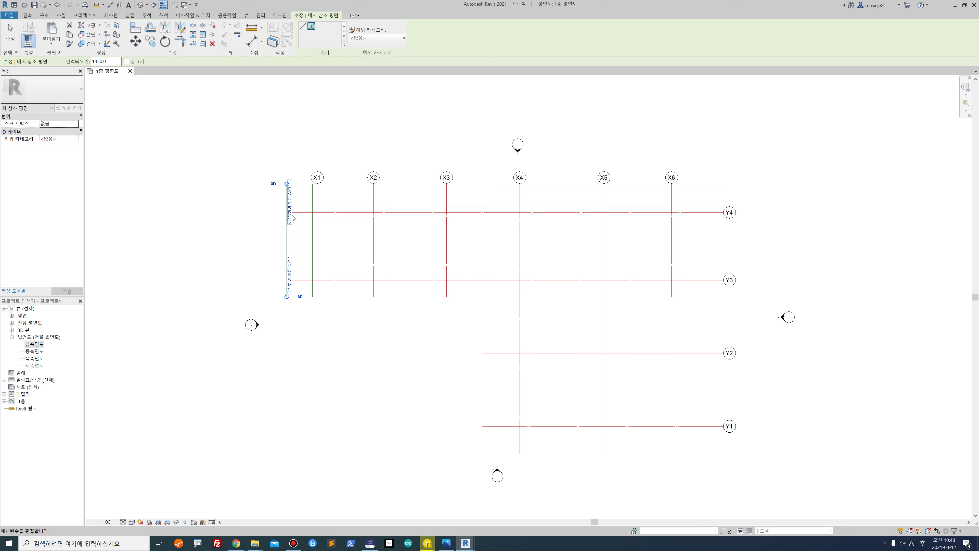
- Extend the left ends of grids Y4 and Y3 and of the reference plane above Y4 past the leftmost vertical reference plane
key(Escape)
key(Escape)
click(284, 216)
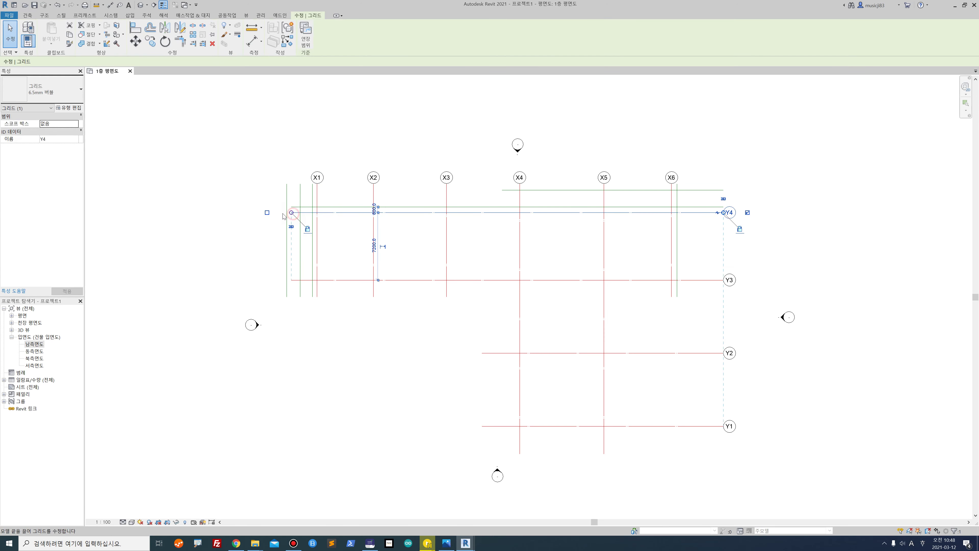
drag(291, 212, 272, 206)
click(300, 207)
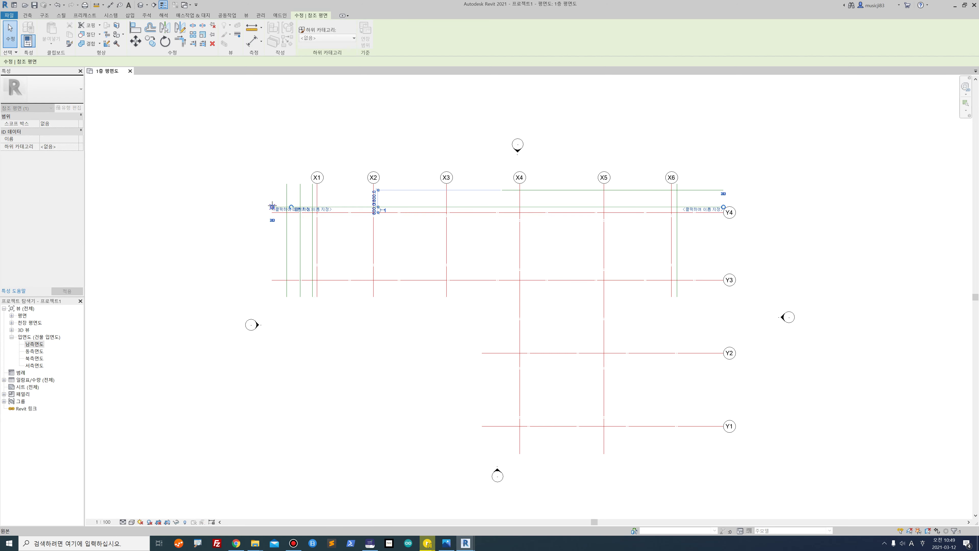
key(Escape)
- Check the remaining offsets in the reference image and add vertical reference planes offset 900 on both sides of grid X4
click(446, 543)
drag(867, 95, 204, 1)
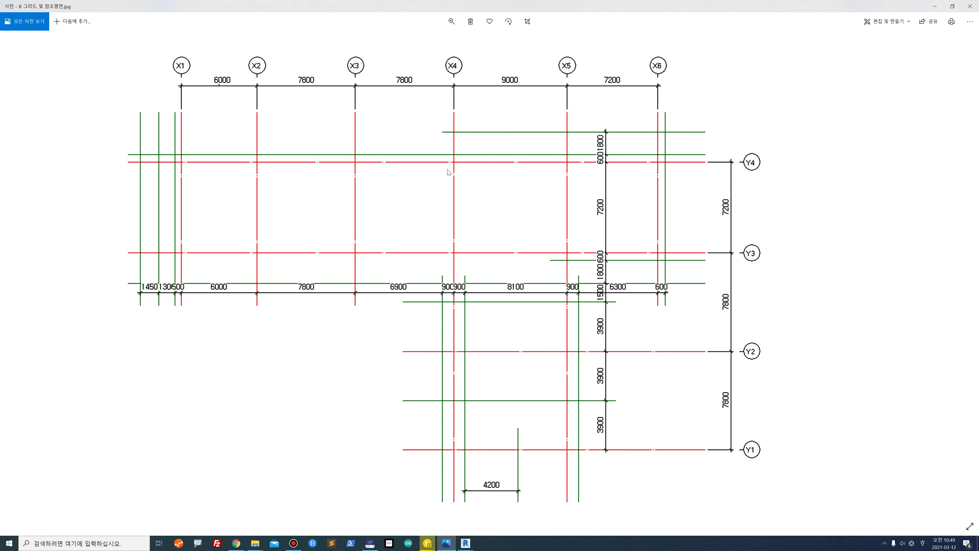
double_click(560, 7)
key(alt+Tab)
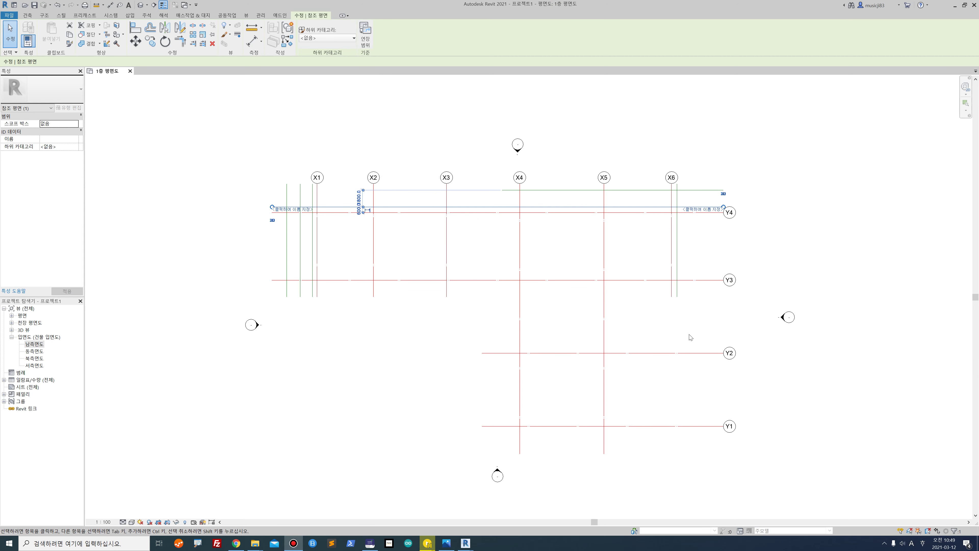
click(27, 16)
click(561, 35)
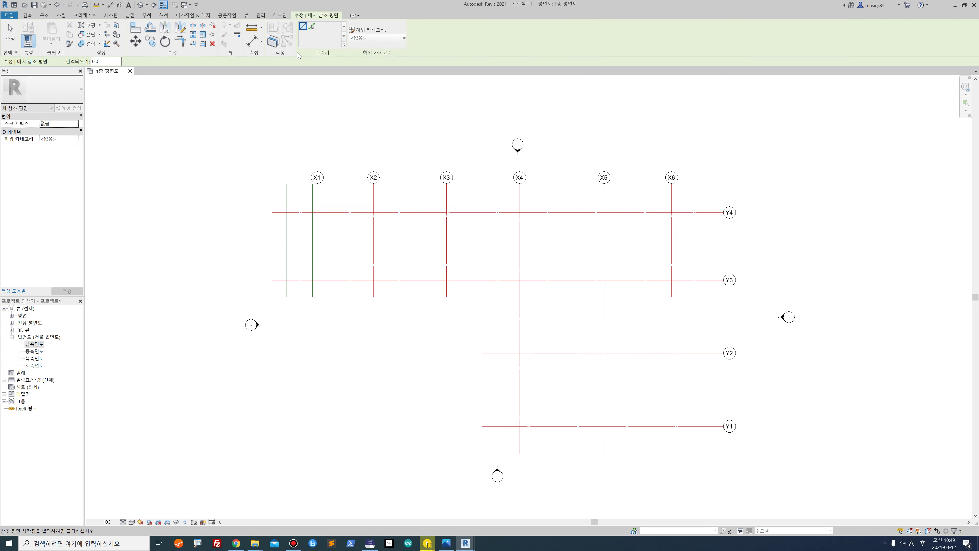
click(312, 27)
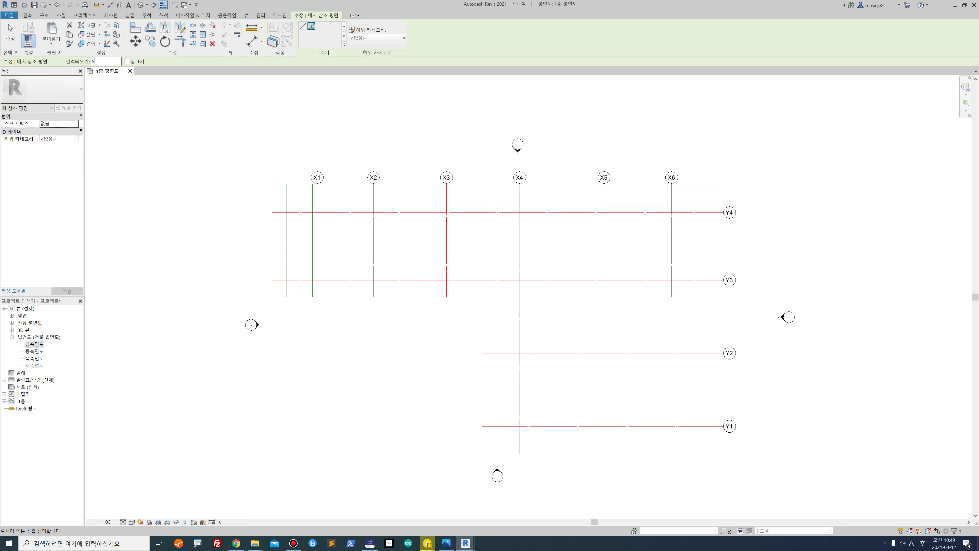
key(Return)
click(519, 335)
click(522, 337)
- Shorten the upper ends of both reference planes beside grid X4 to a common level below grid Y3
click(11, 42)
click(510, 193)
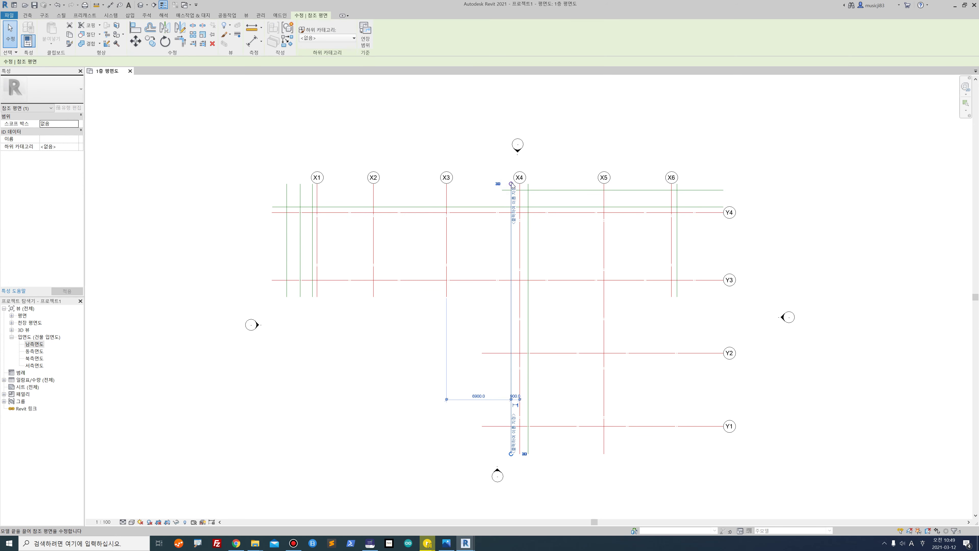
drag(511, 240, 511, 304)
click(529, 232)
drag(528, 184, 528, 302)
click(810, 333)
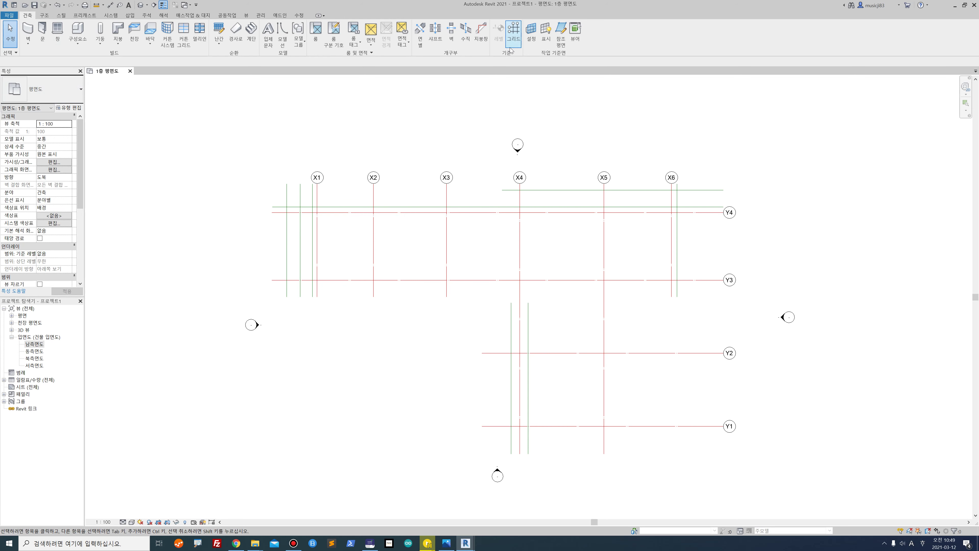
- Add a vertical reference plane offset 900 to the right of grid X5 and shorten its upper end level with the planes beside X4
click(562, 35)
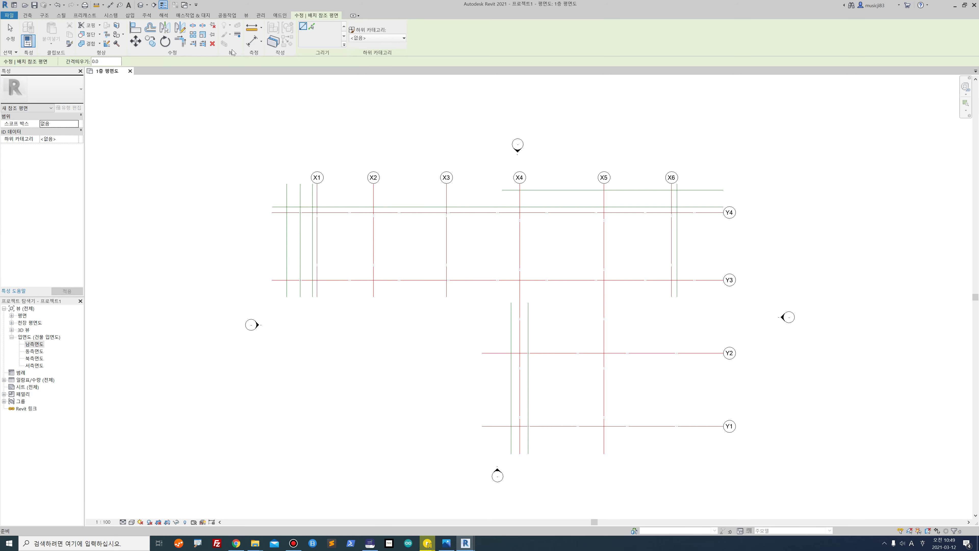
double_click(102, 61)
key(Return)
click(312, 26)
click(605, 409)
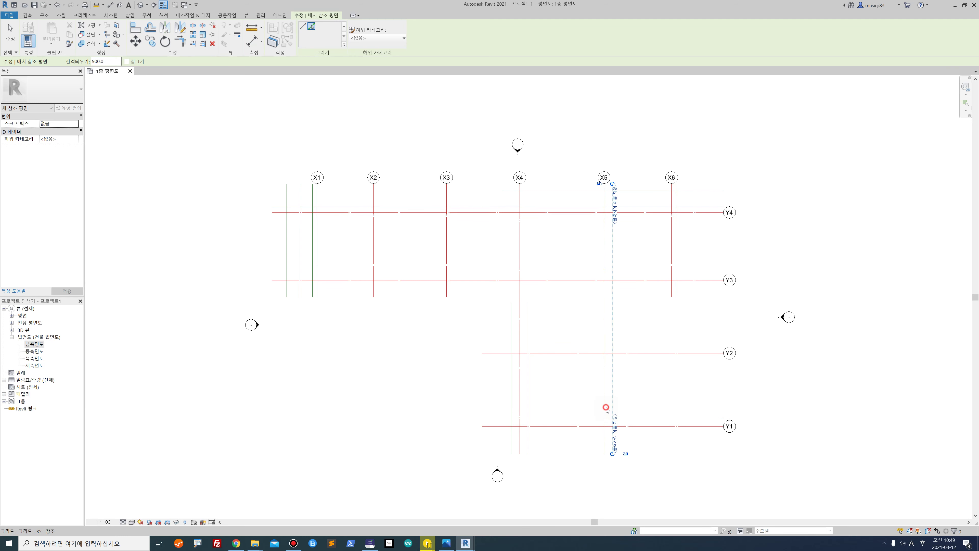
drag(612, 184, 617, 305)
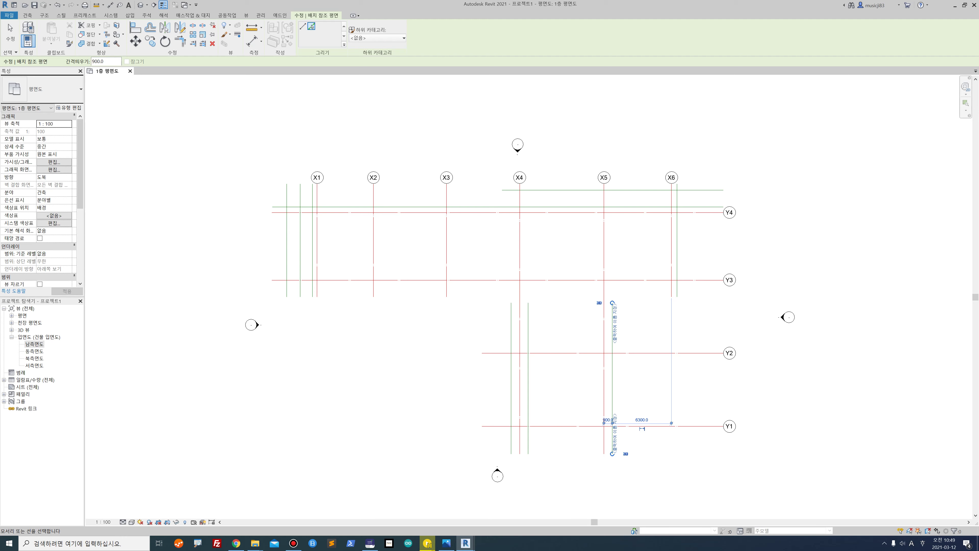
- Add a vertical reference plane 4200 right of the one just right of X4 and lower its upper end to between Y2 and Y1
drag(110, 62, 74, 74)
text(42)
click(532, 384)
key(Escape)
key(Escape)
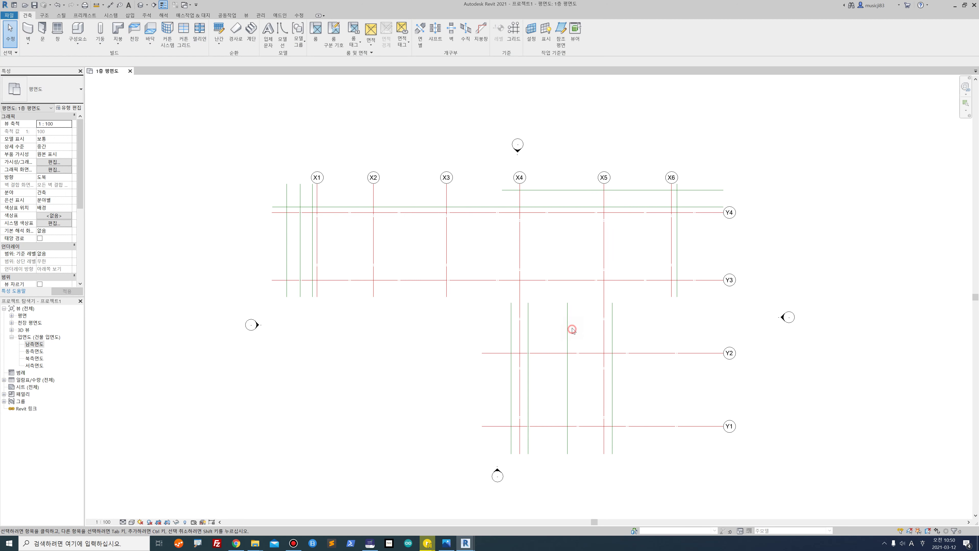
click(572, 330)
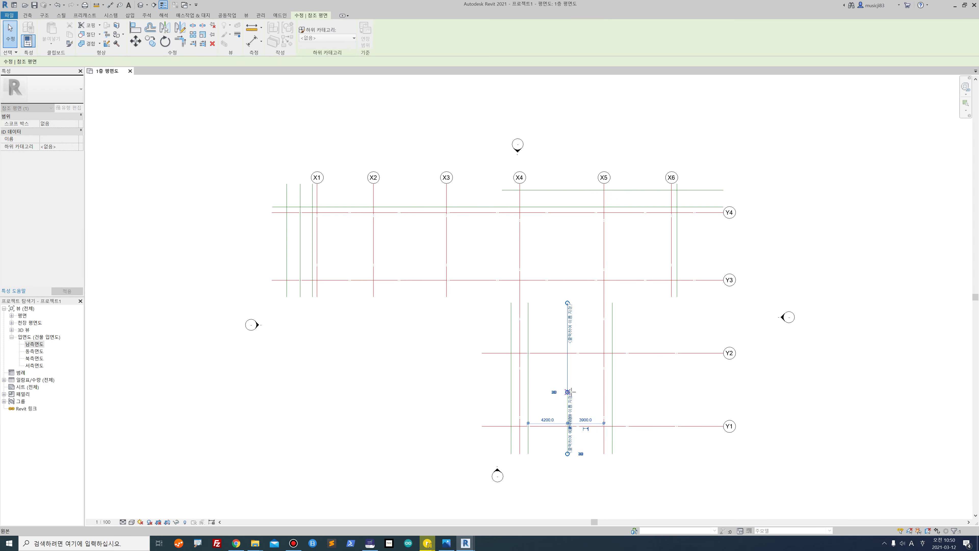
click(427, 397)
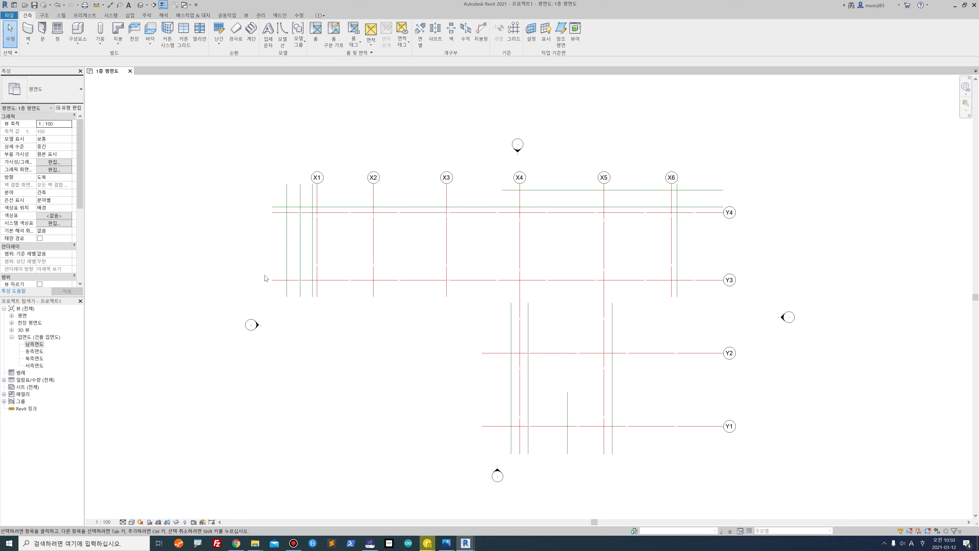
- Add a horizontal reference plane 600 below grid Y3 and another 1800 below that plane
click(559, 37)
click(313, 30)
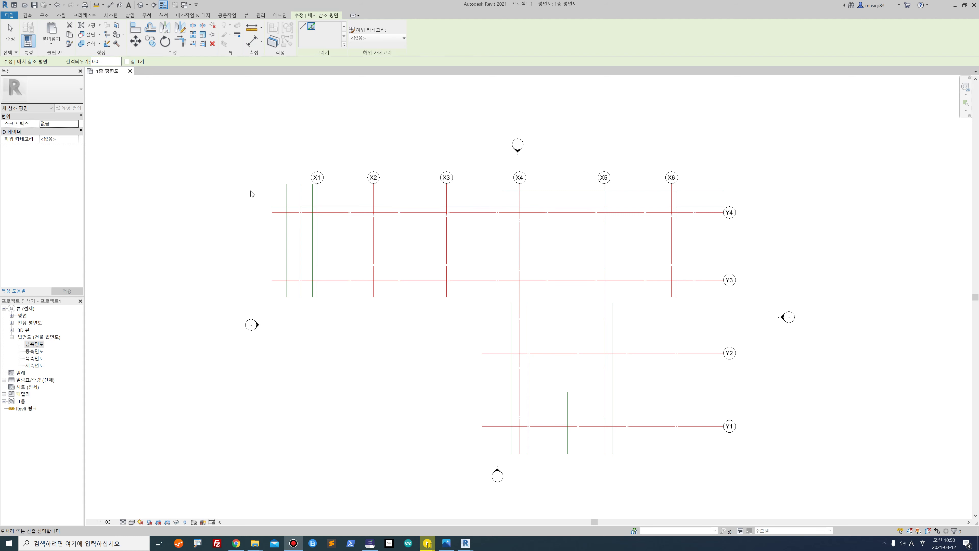
text(60)
click(548, 281)
double_click(106, 62)
text(180)
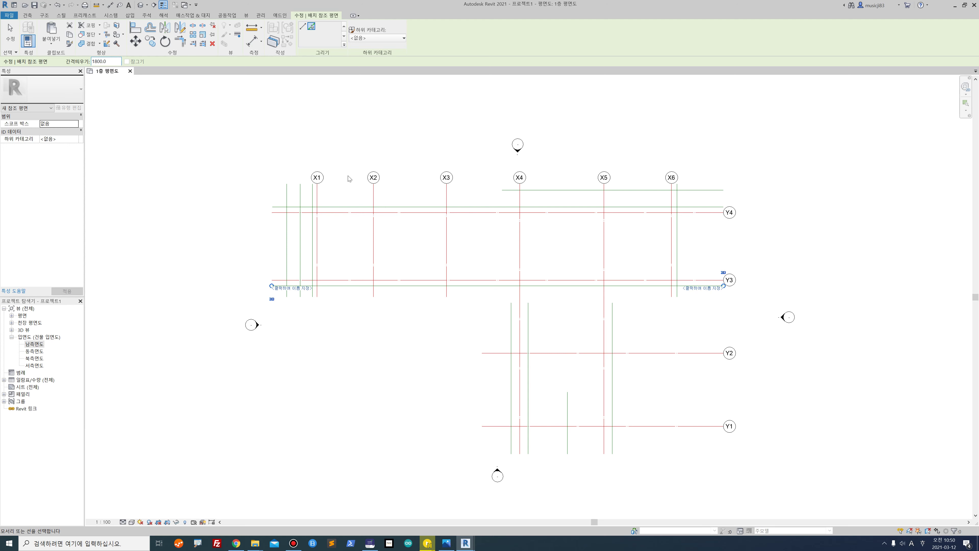
click(526, 288)
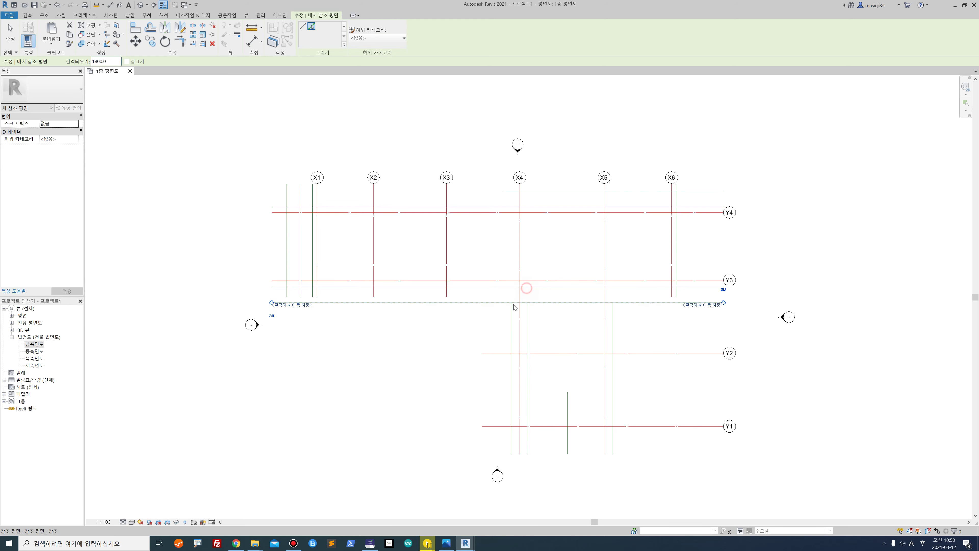
- Extend the upper ends of both reference planes beside grid X4 slightly above the lower horizontal plane under Y3
click(9, 39)
click(511, 327)
drag(511, 296, 528, 297)
click(528, 316)
click(550, 335)
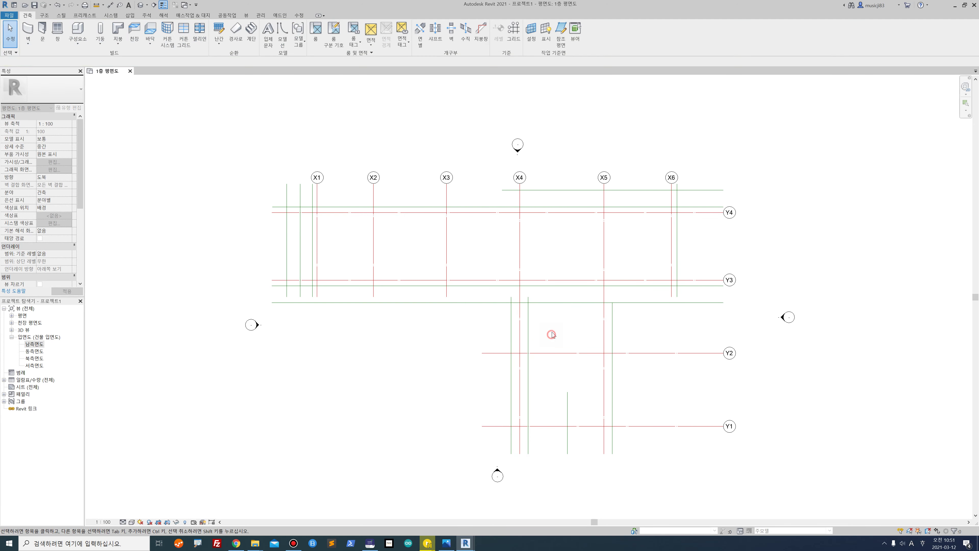
- Shorten the left end of the reference plane directly below grid Y3 to just left of grid X5
scroll(554, 295, up, 4)
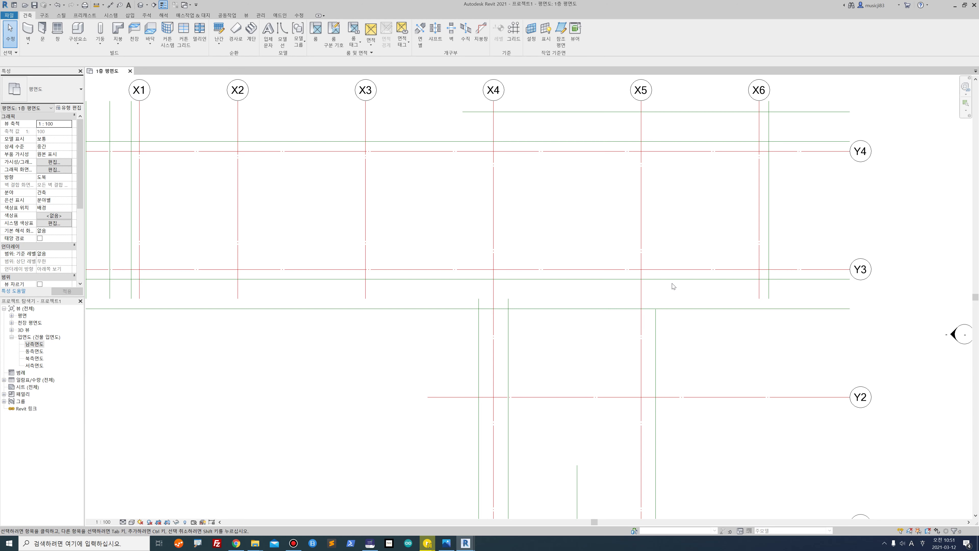
scroll(673, 287, down, 2)
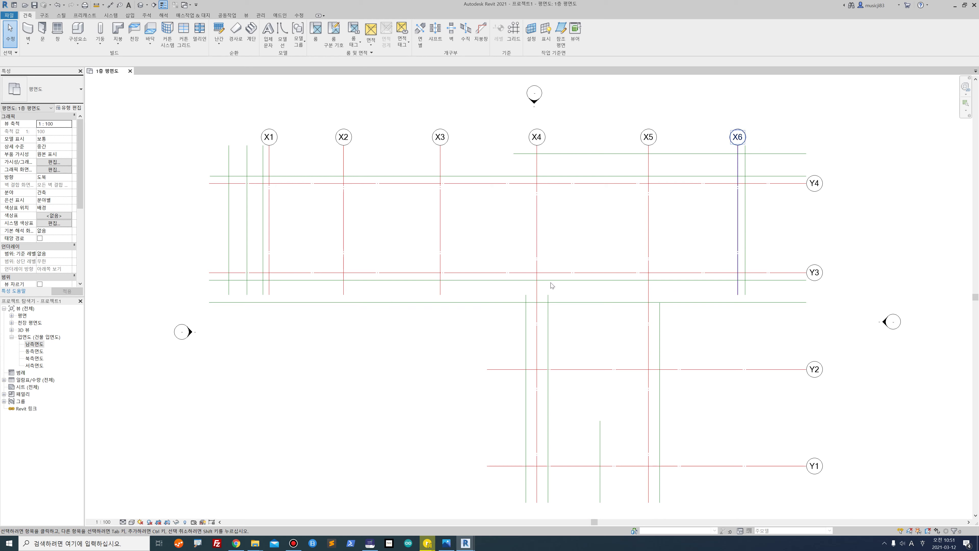
click(378, 280)
drag(209, 280, 634, 280)
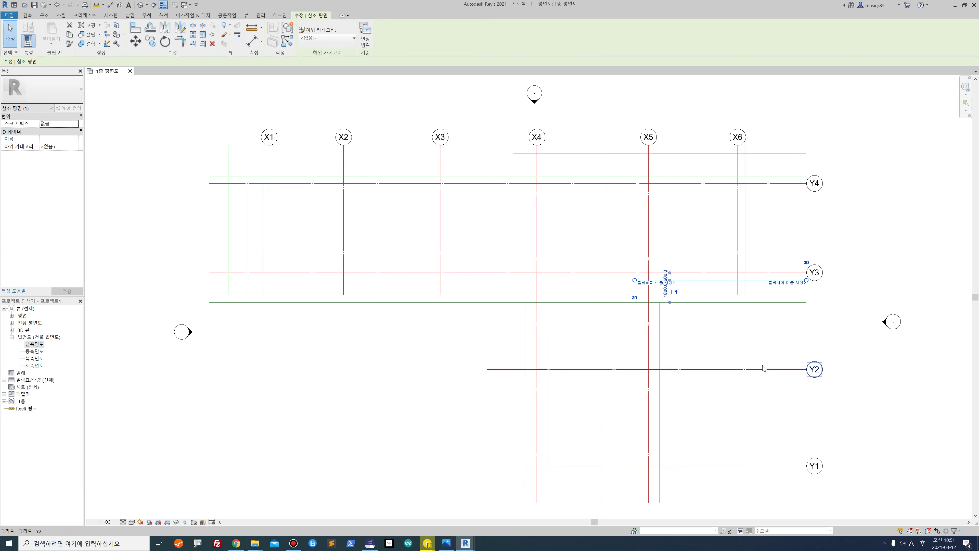
click(764, 349)
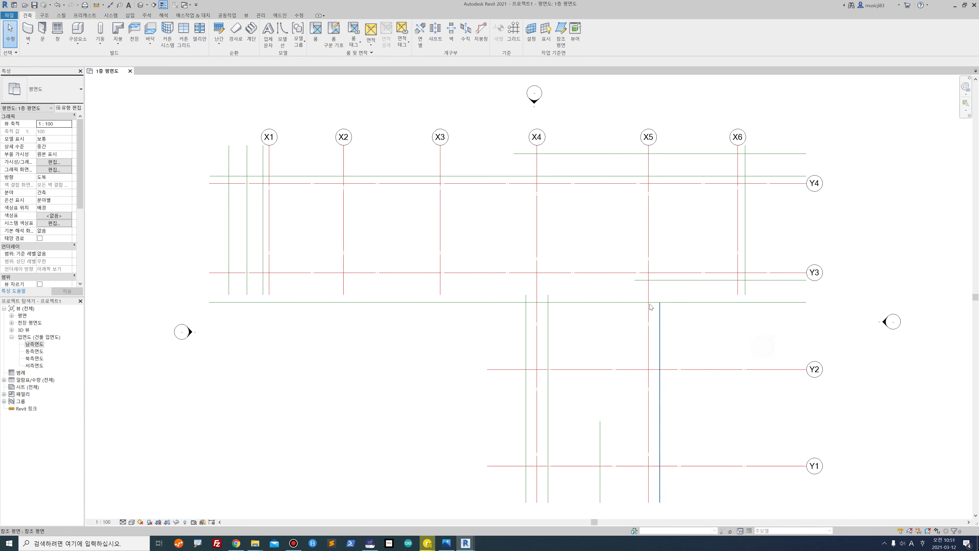
- Extend the upper ends of the reference planes right of X5 and on both sides of X4 to one common level between the horizontal planes under Y3
click(660, 313)
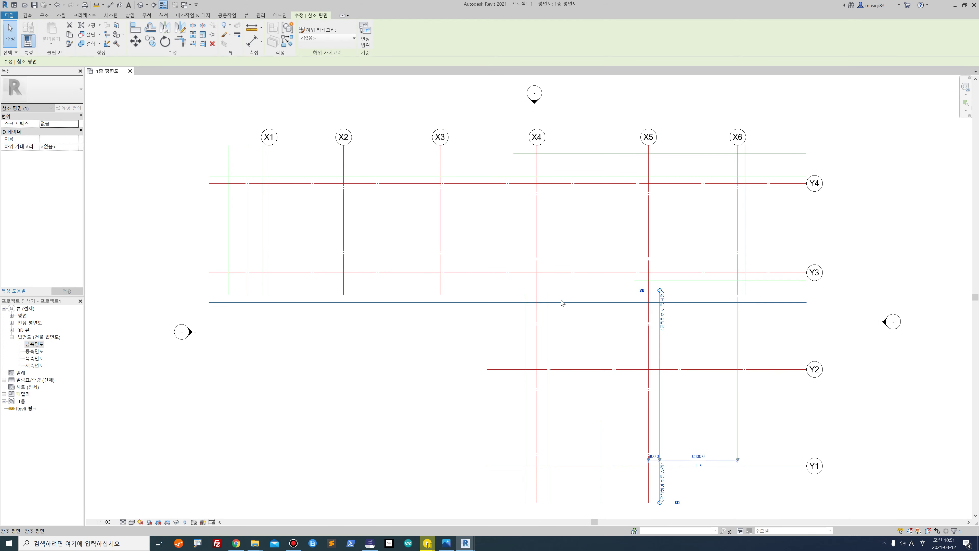
click(548, 297)
drag(548, 295, 527, 290)
click(527, 297)
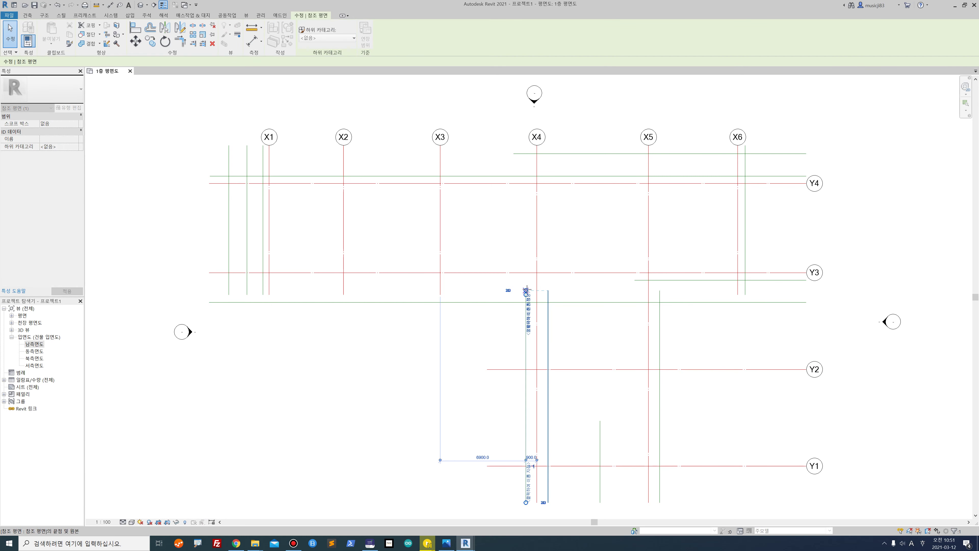
click(488, 343)
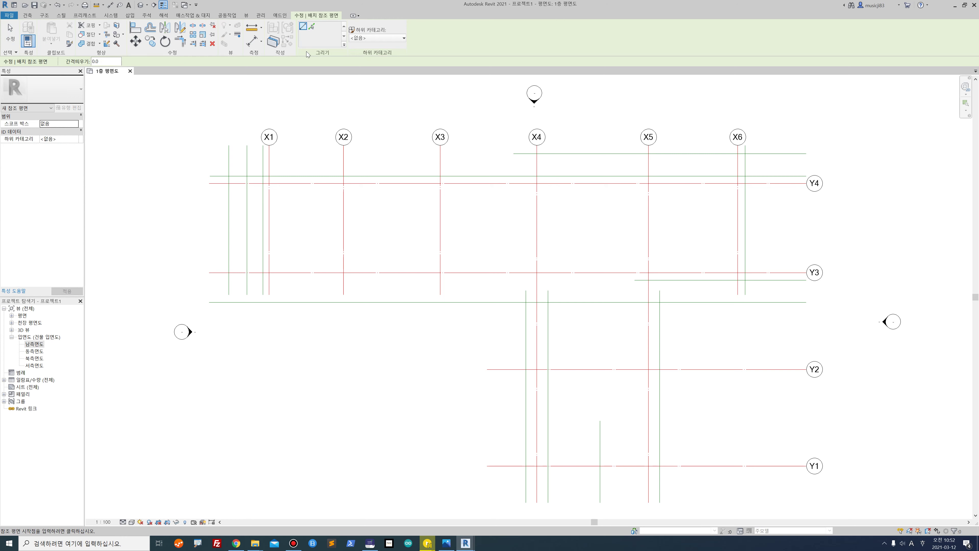
- Add a horizontal reference plane offset 3900 above grid Y1 by picking the grid line
click(117, 64)
mouse_move(560, 3)
text(3900)
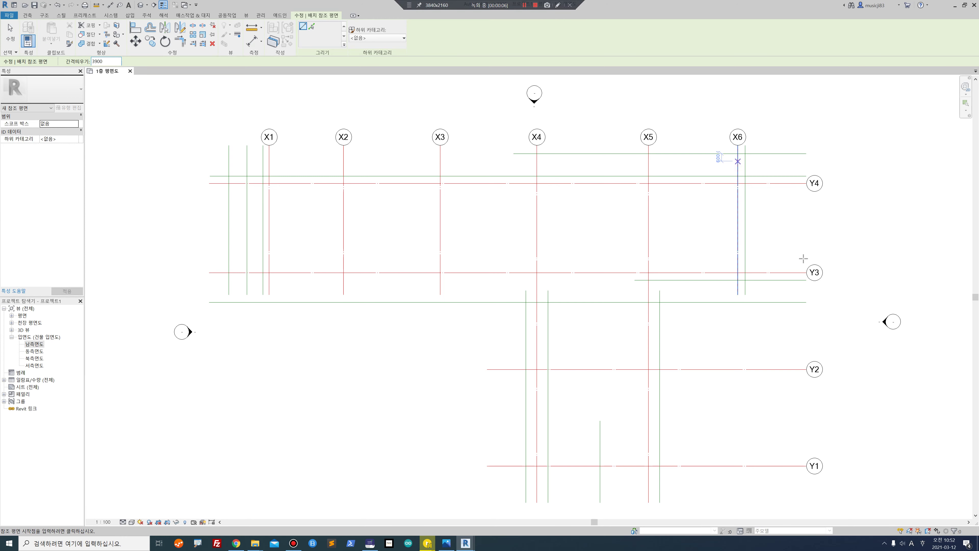
click(314, 26)
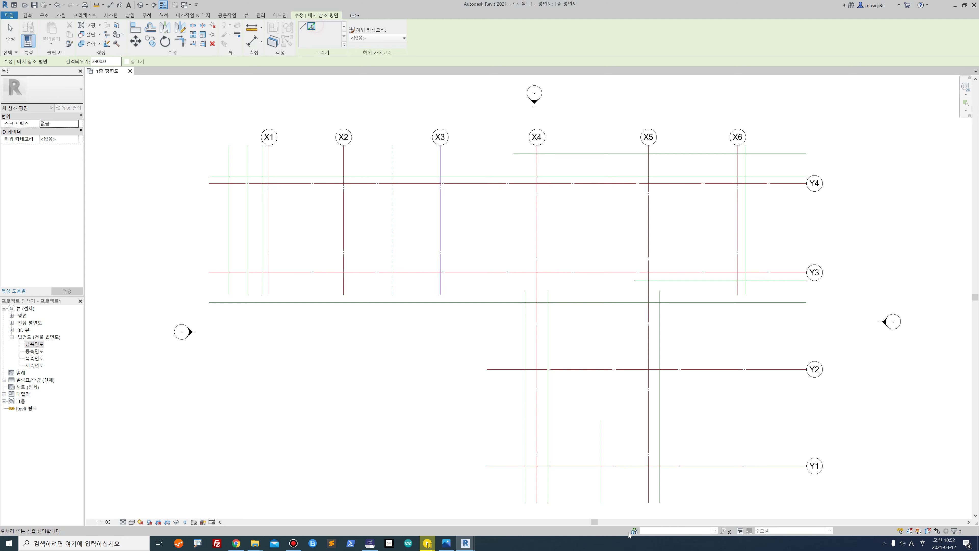
click(626, 465)
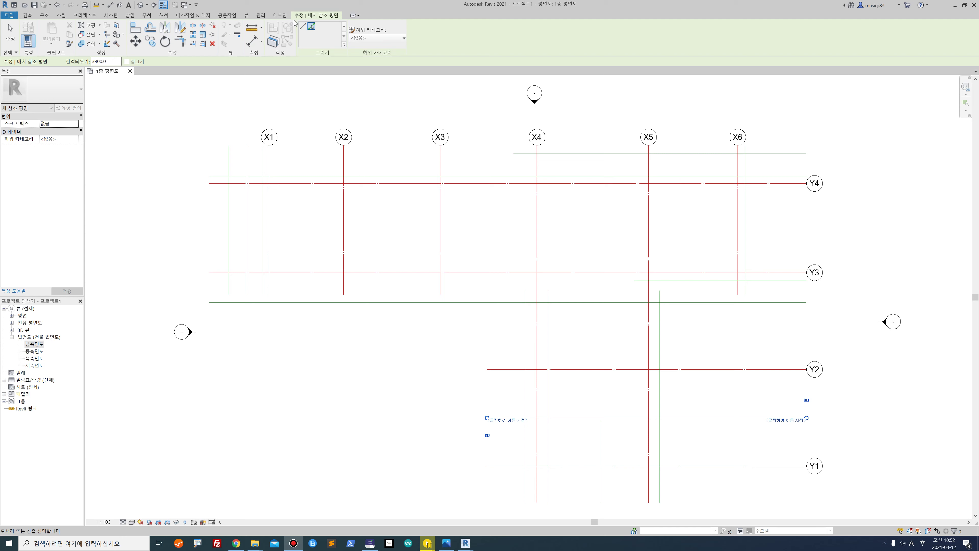
- Add a horizontal reference plane 1500 below the long one under Y3 and shorten its left end to align with grid Y2's left end
click(112, 63)
text(15)
click(572, 306)
click(10, 34)
click(228, 320)
drag(211, 320, 487, 320)
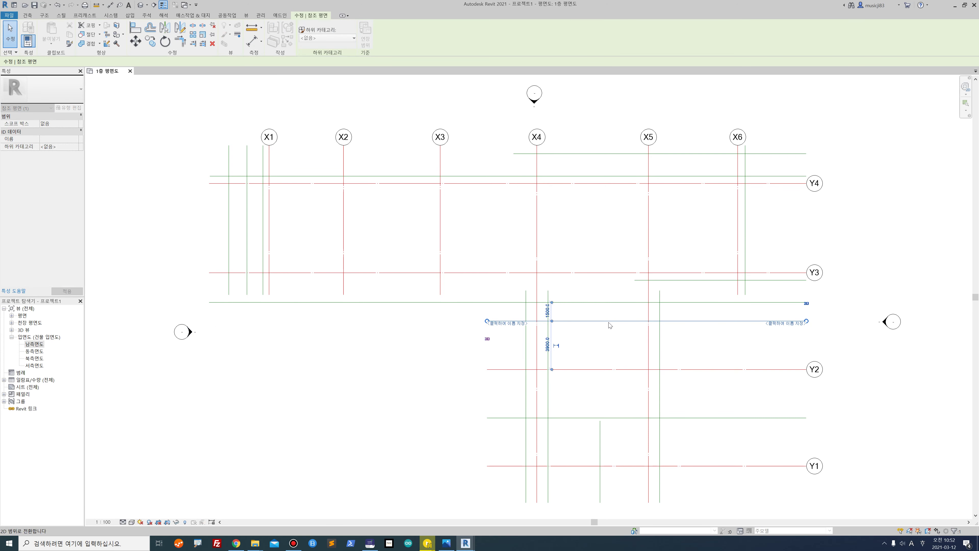
- Shorten the right ends of the reference planes above and below grid Y2 to just right of the vertical plane beside X5
drag(806, 321, 686, 321)
click(739, 451)
click(738, 419)
drag(806, 418, 688, 420)
click(692, 445)
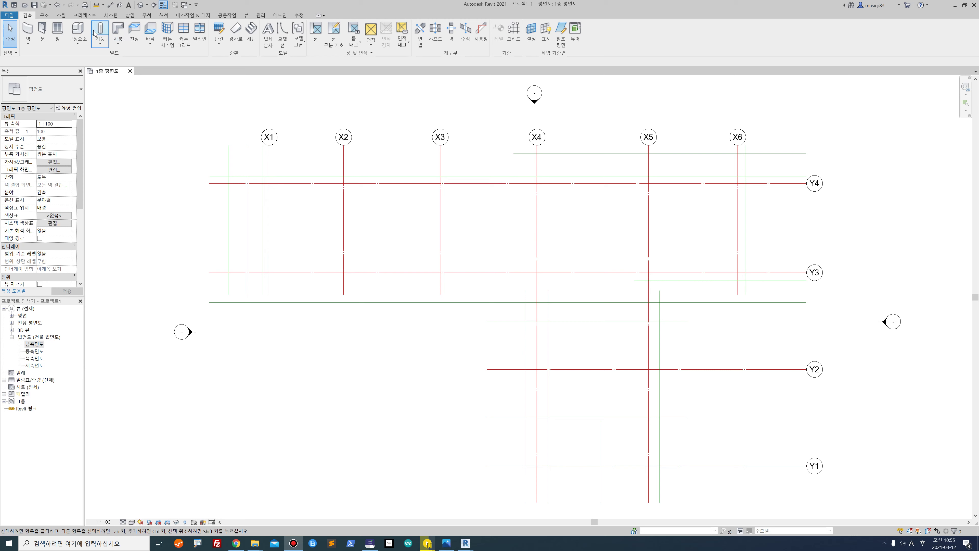
- Start a new in-place mass on the first-floor plan, dismissing the save reminder without saving
click(187, 18)
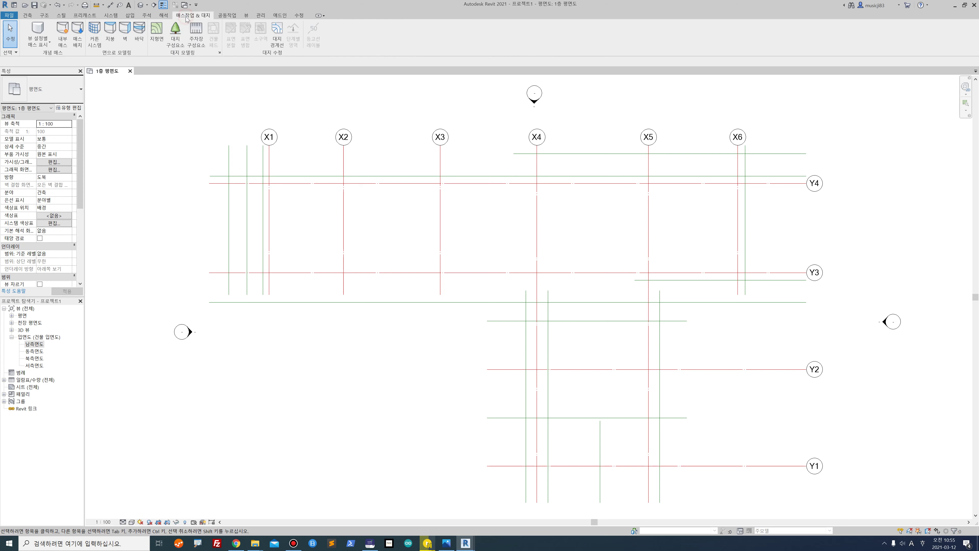
click(41, 30)
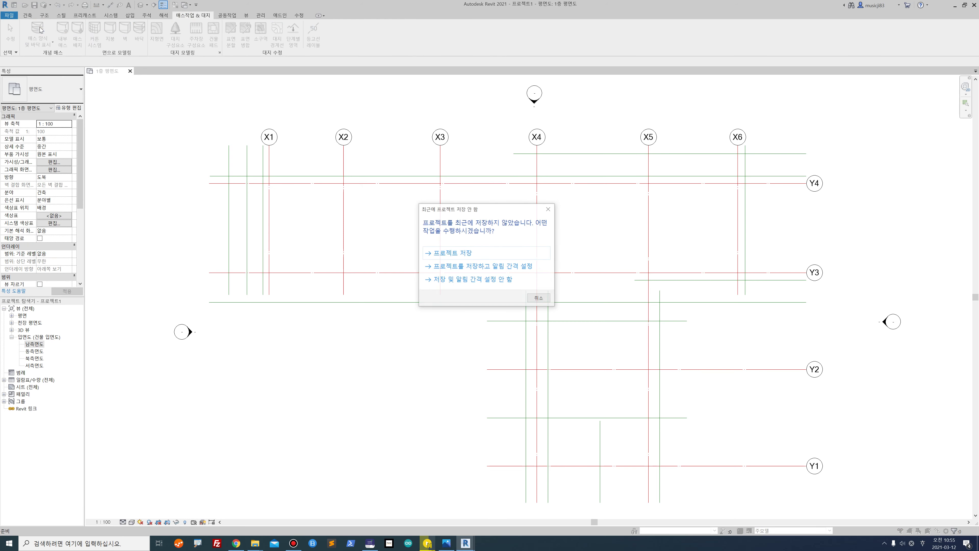
click(541, 301)
click(62, 31)
click(486, 284)
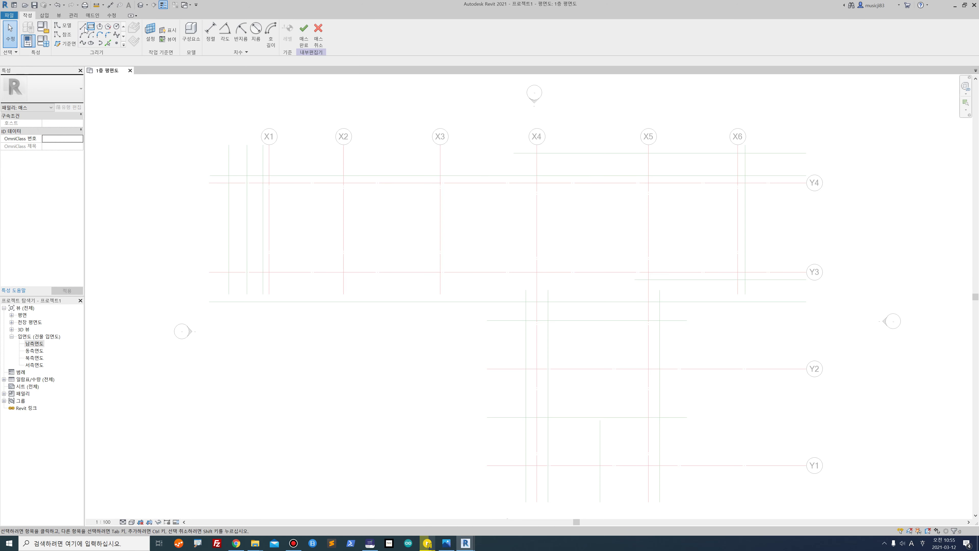
- Trace the footprint with model lines up the plane left of X1, along the plane above Y4, and around the projection between the planes beside X4 and X5
click(83, 28)
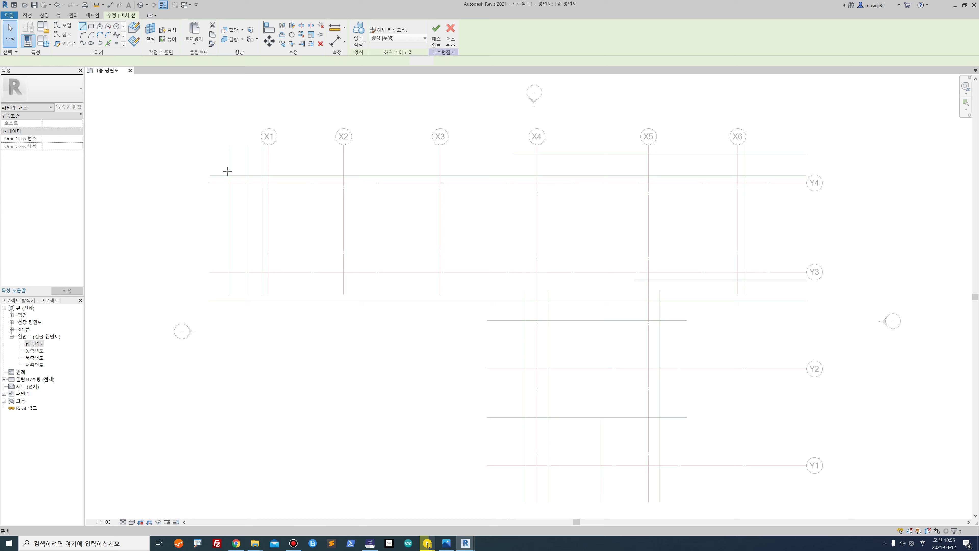
click(262, 301)
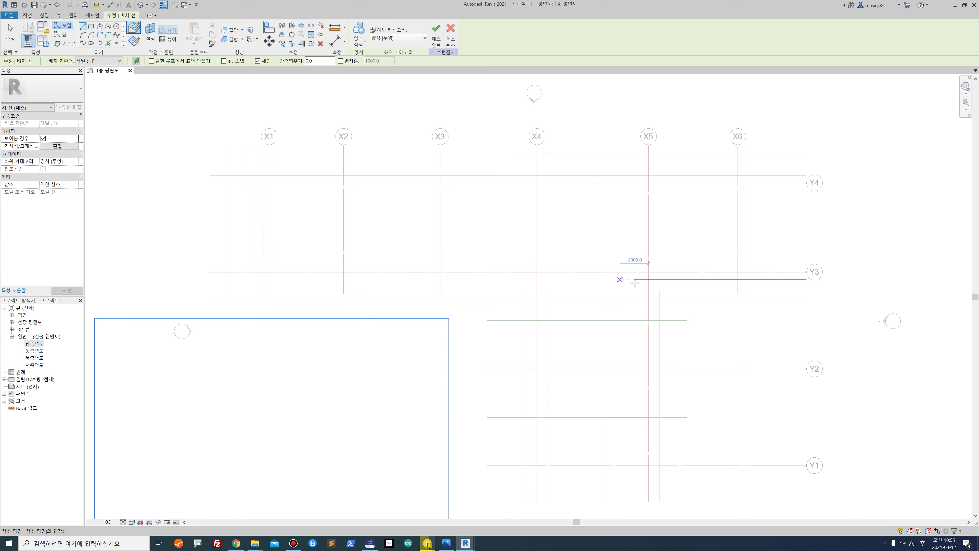
click(263, 279)
click(263, 176)
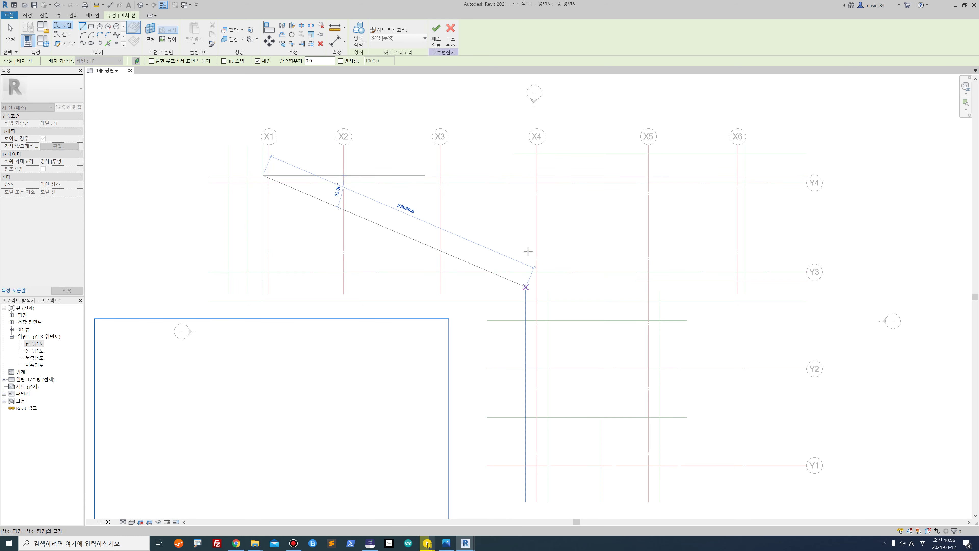
click(525, 176)
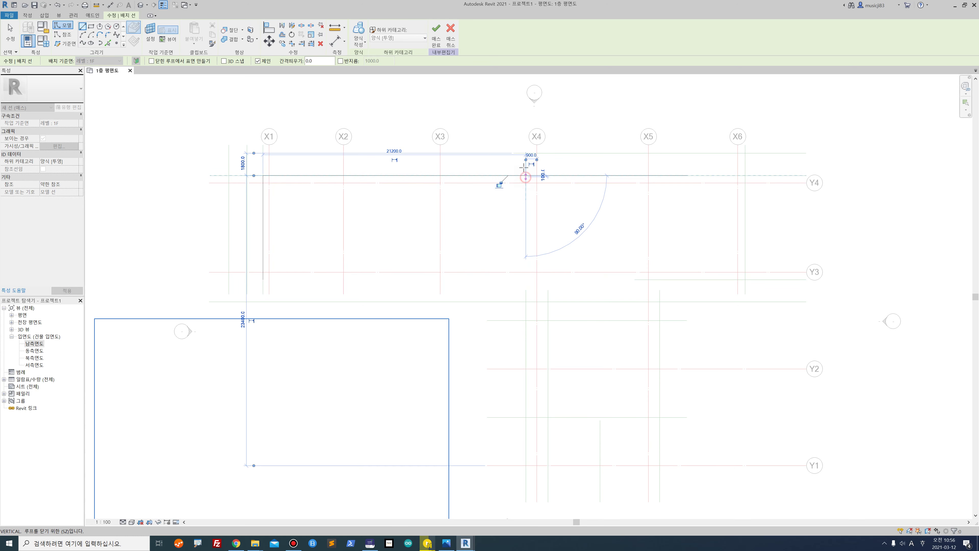
click(525, 153)
click(660, 153)
click(659, 176)
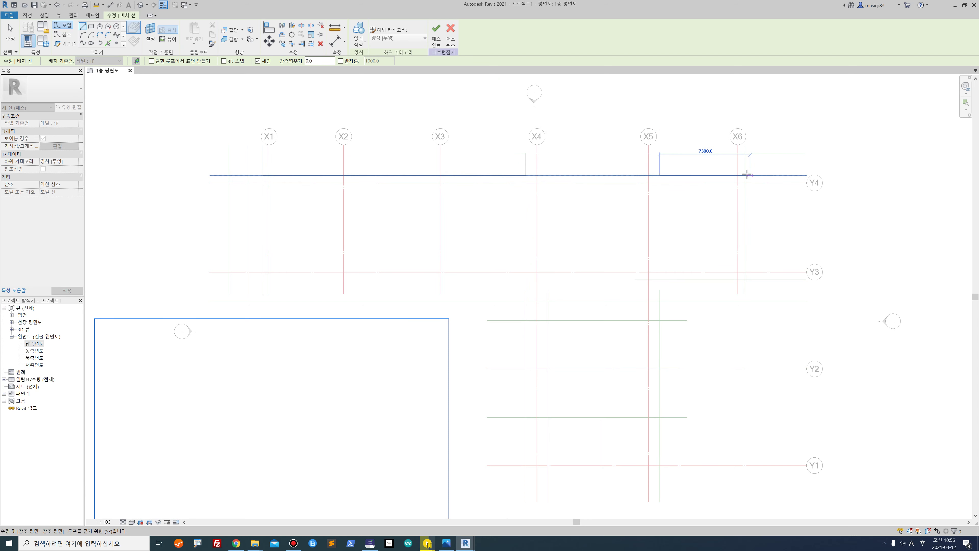
- Continue the footprint along the plane right of X6, below Y3, down to Y1 and back up, closing it left of X1
click(745, 175)
click(745, 279)
click(660, 280)
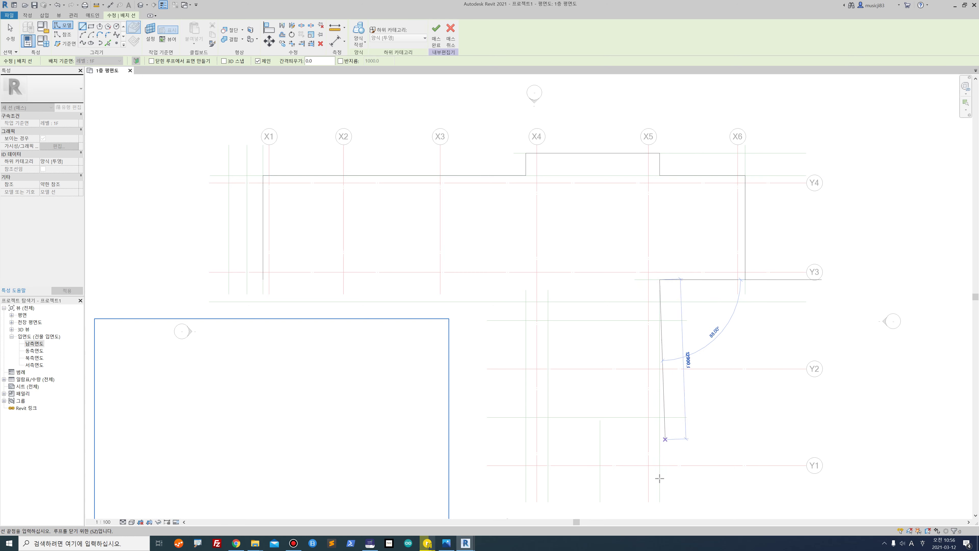
click(660, 465)
click(525, 465)
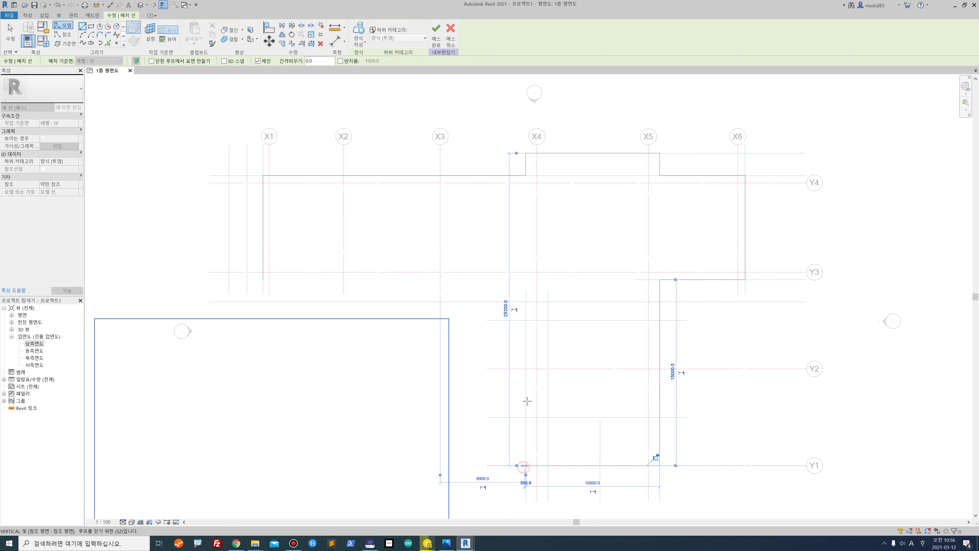
click(525, 279)
click(269, 279)
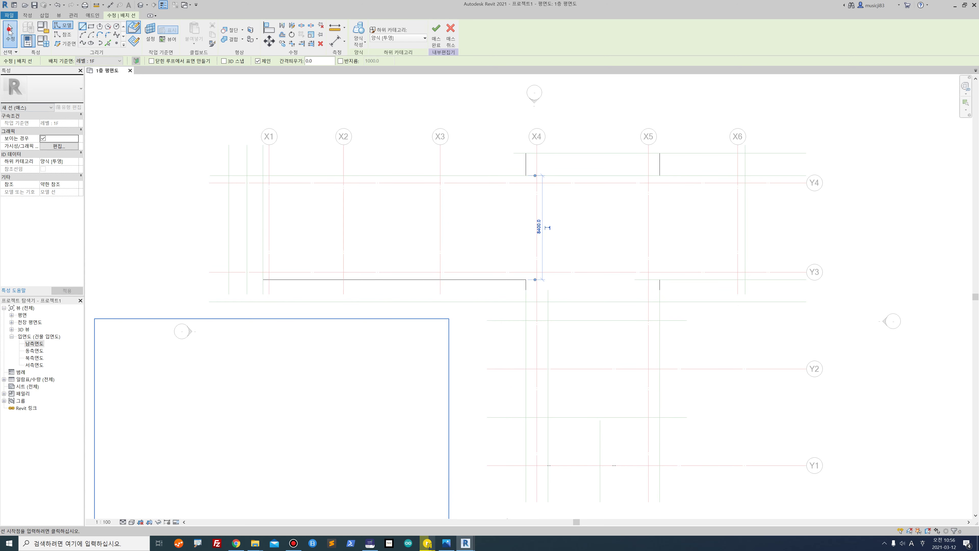
click(10, 30)
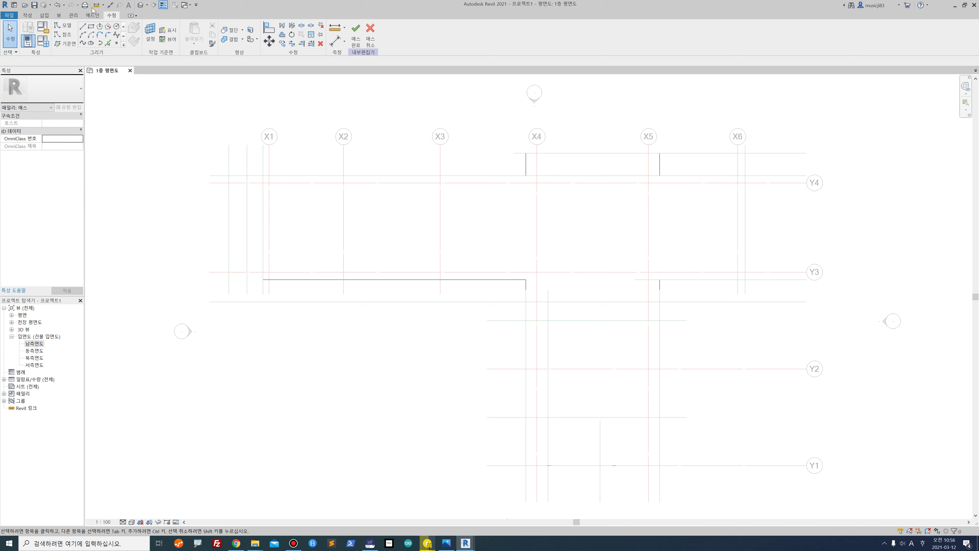
- Open the default 3D view and tile it side by side with the first-floor plan
click(142, 5)
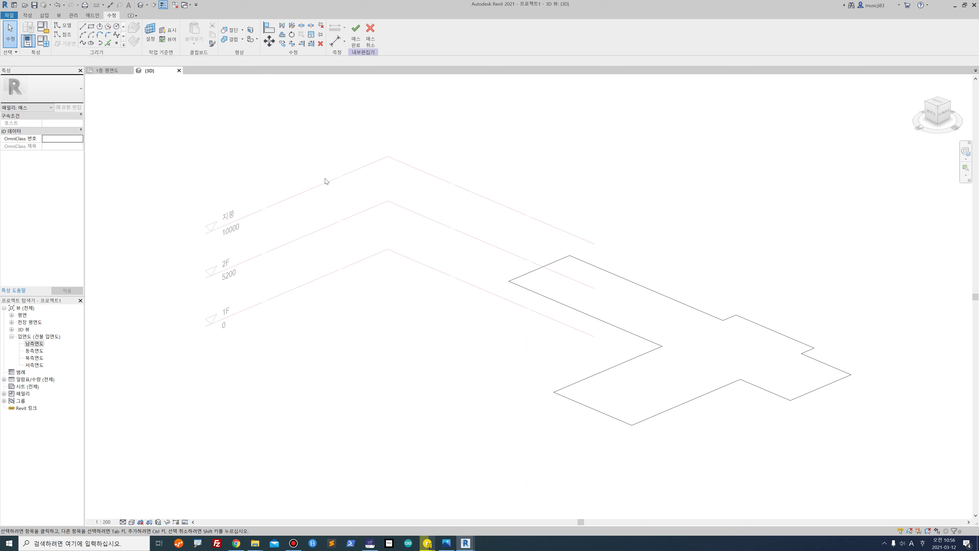
click(912, 547)
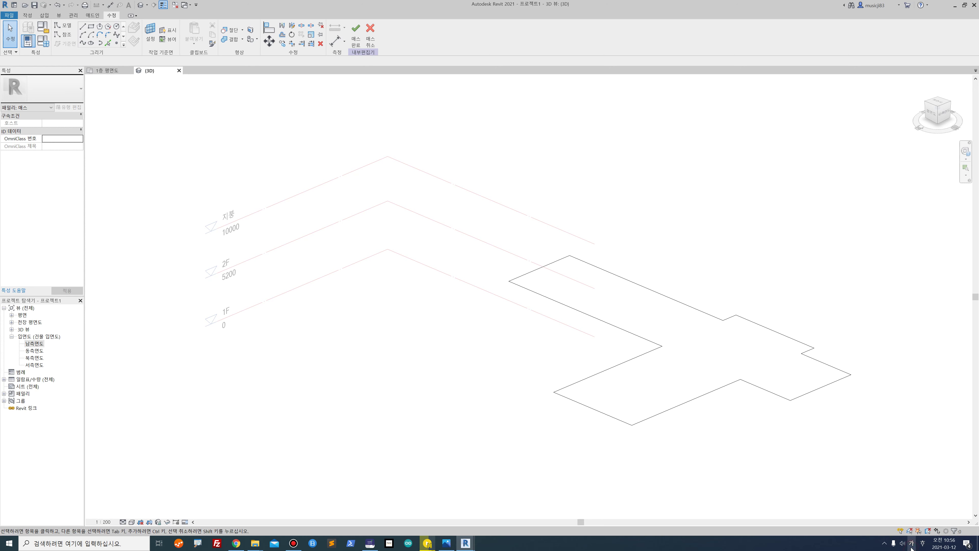
click(911, 547)
key(w)
key(t)
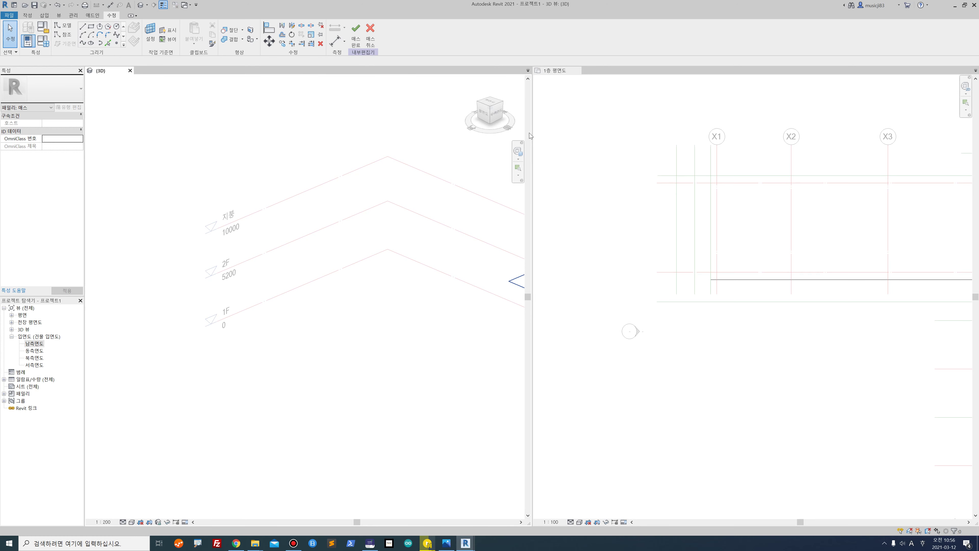
mouse_move(450, 262)
middle_down()
mouse_move(453, 273)
mouse_move(334, 262)
mouse_move(324, 242)
middle_up()
scroll(325, 242, down, 3)
middle_drag(425, 266, 367, 253)
scroll(701, 320, down, 5)
middle_drag(709, 282, 719, 280)
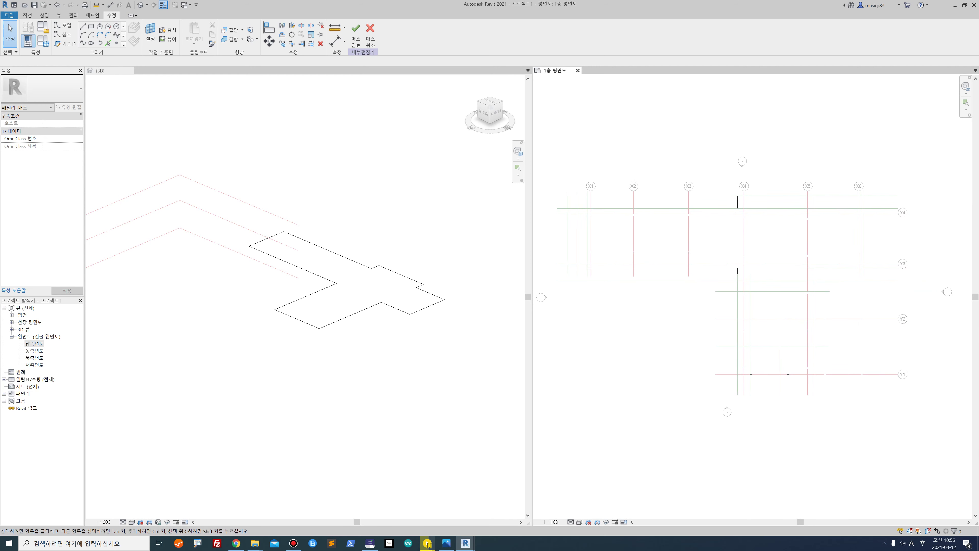
- Select the whole closed footprint chain in the 3D view, create a solid form from it and finish the mass
scroll(341, 321, up, 2)
key(Tab)
click(349, 328)
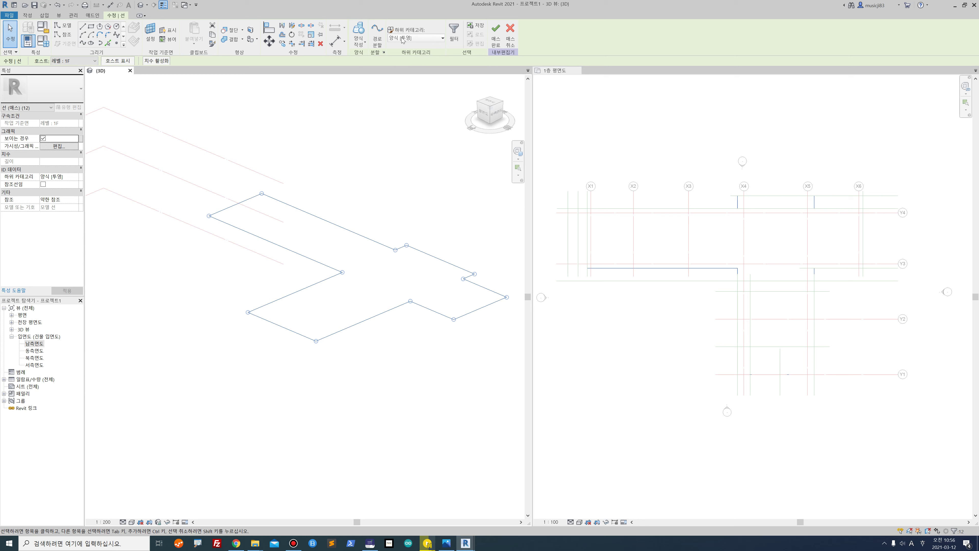
click(359, 38)
click(358, 57)
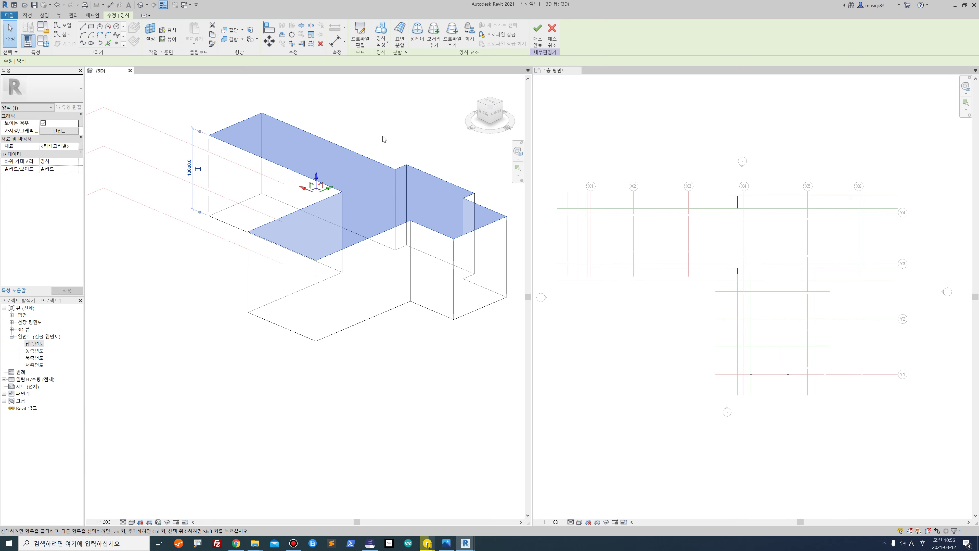
click(541, 38)
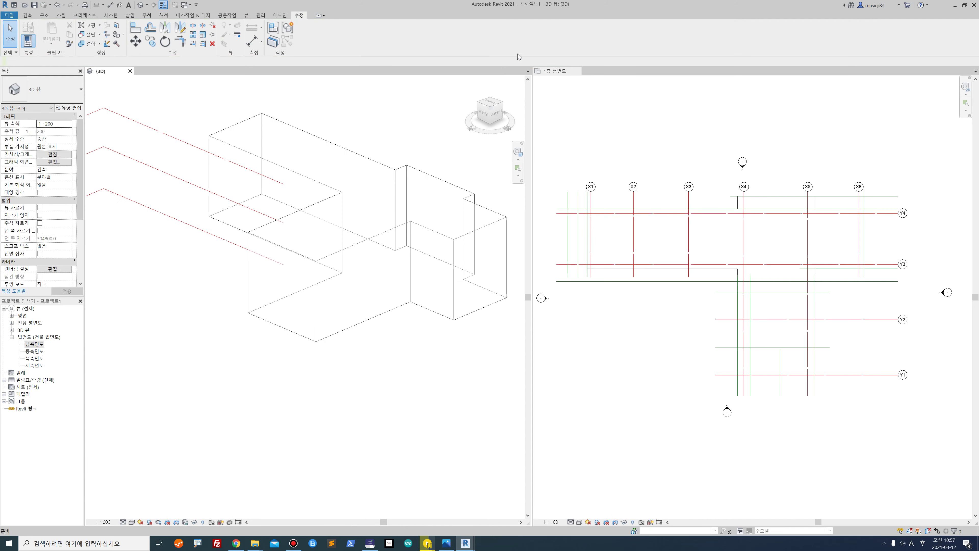
- Switch the 3D view and the first-floor plan to a visual style that fills the mass faces with colour
click(132, 522)
click(141, 506)
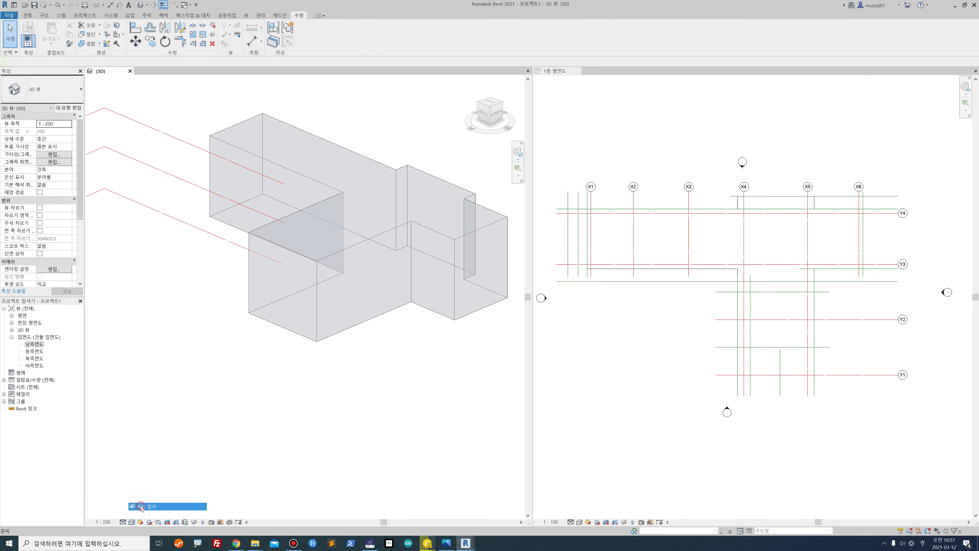
click(579, 522)
click(592, 507)
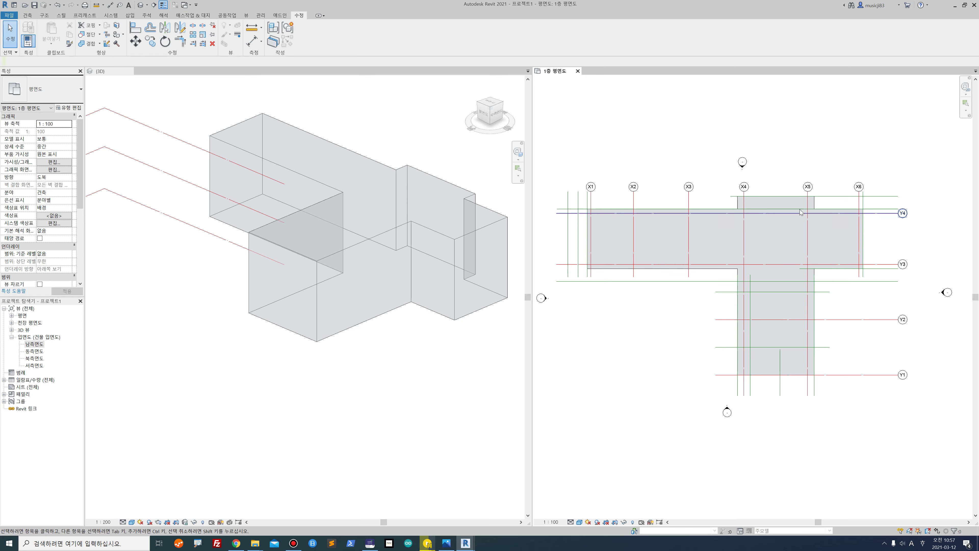
- View the mass in 3D from the X1 end and compare it with the reference building image in the image viewer
click(236, 336)
shift+middle_drag(287, 349, 476, 342)
middle_drag(290, 292, 324, 311)
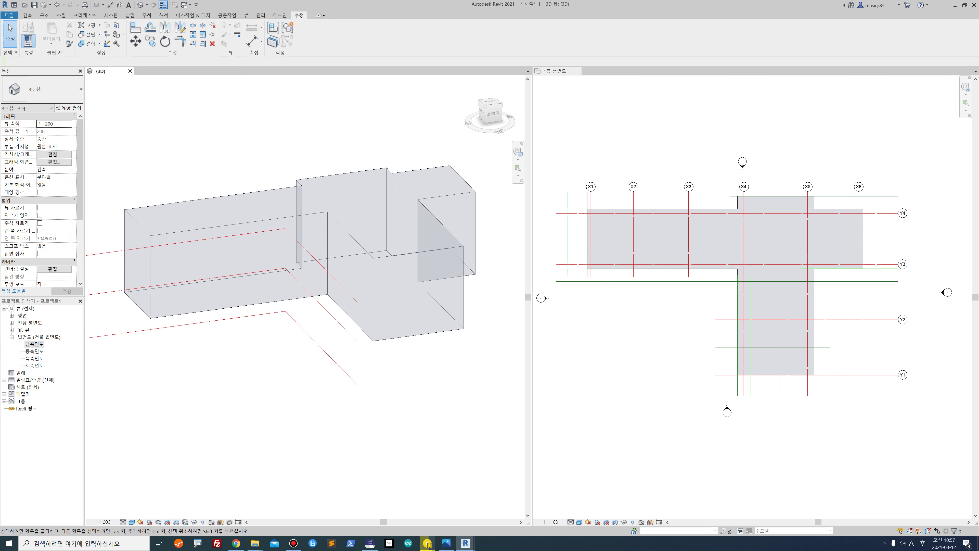
click(370, 543)
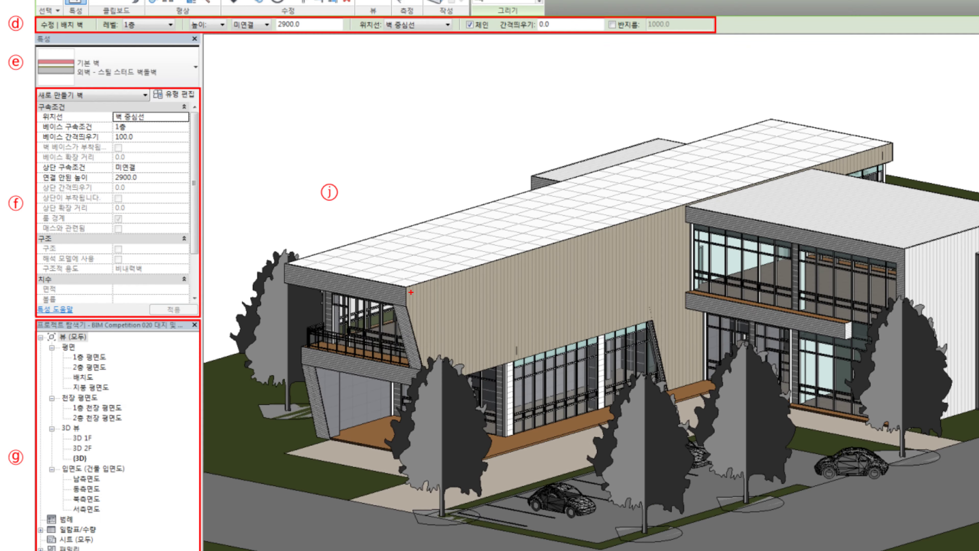
mouse_move(434, 382)
mouse_down()
mouse_move(420, 281)
mouse_move(446, 389)
mouse_up()
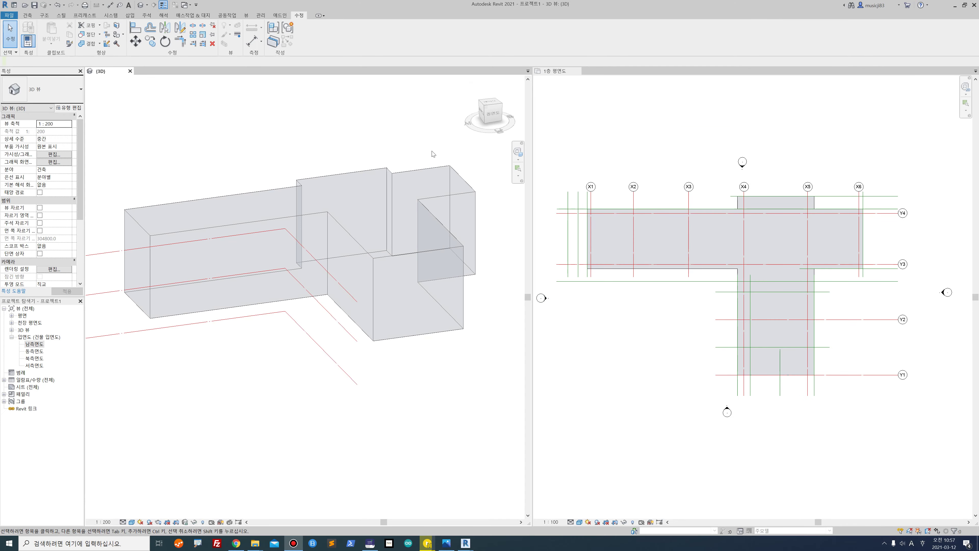
- Edit the mass in place and shift the upper edge of its X1 end outward by setting the top edge length to 23950
middle_drag(153, 201, 242, 218)
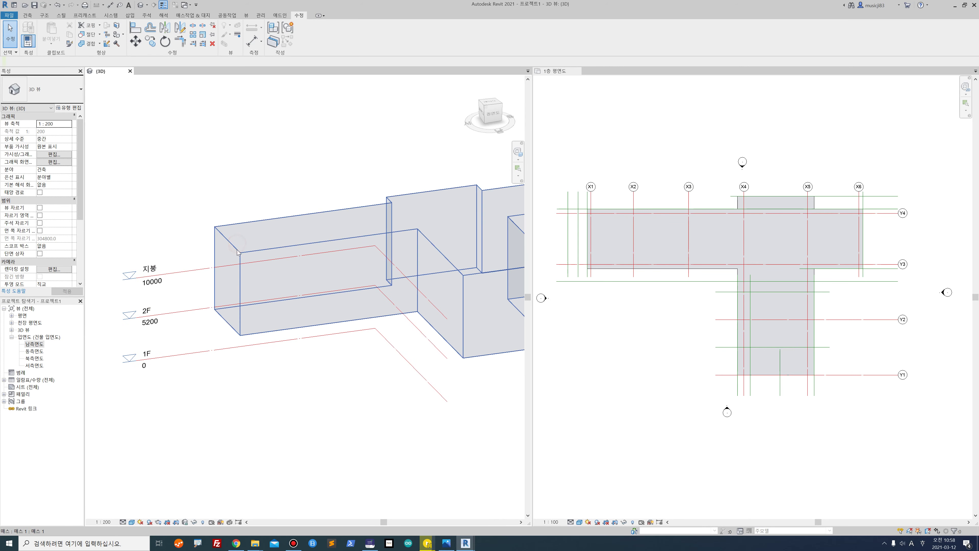
click(237, 246)
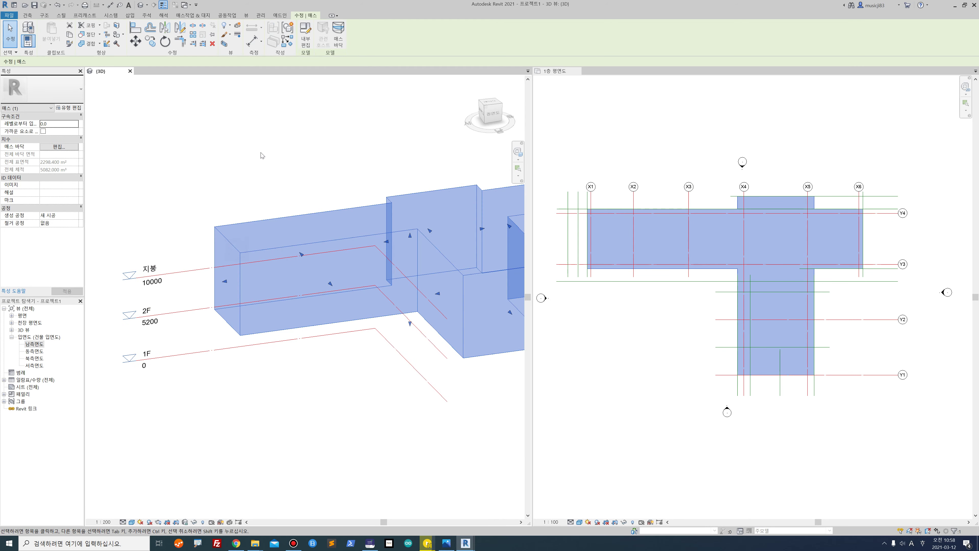
click(306, 37)
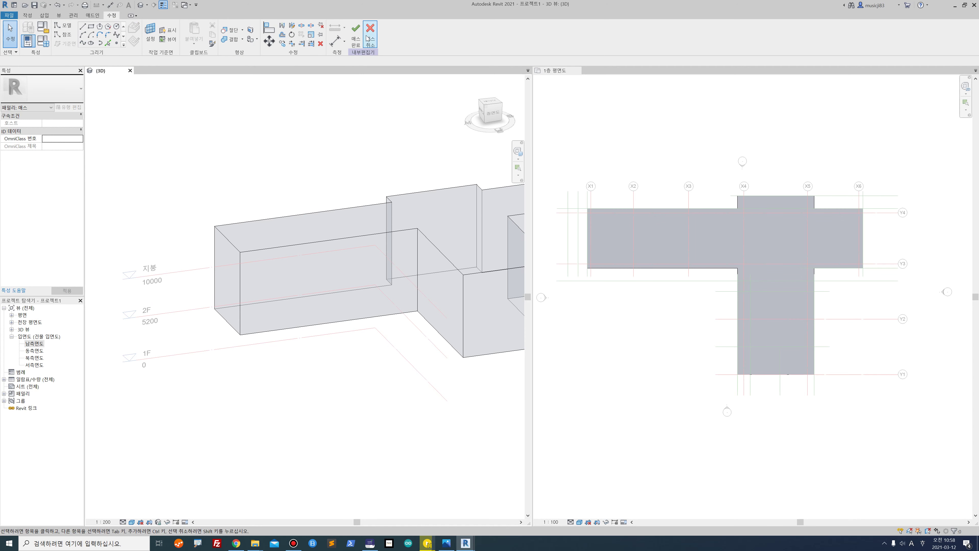
click(227, 240)
click(289, 203)
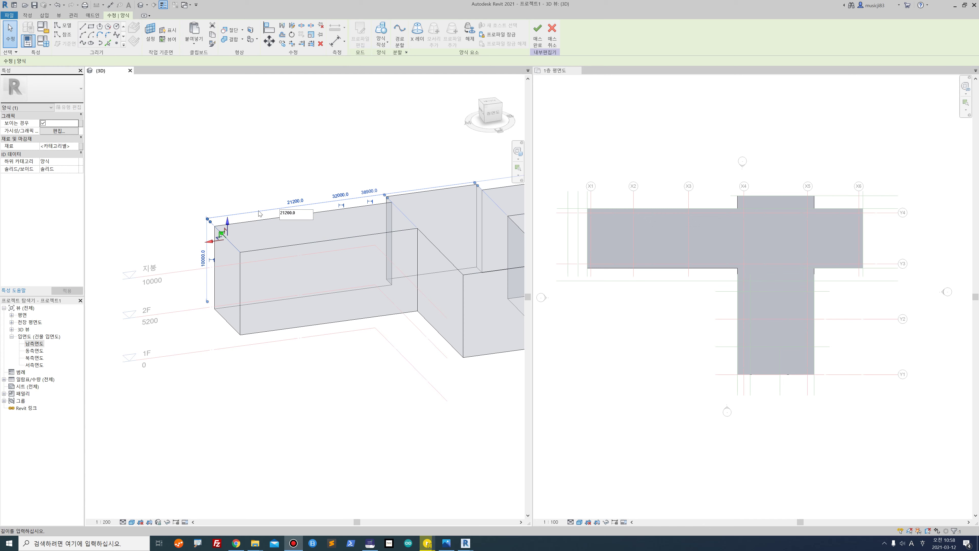
click(305, 213)
key(Return)
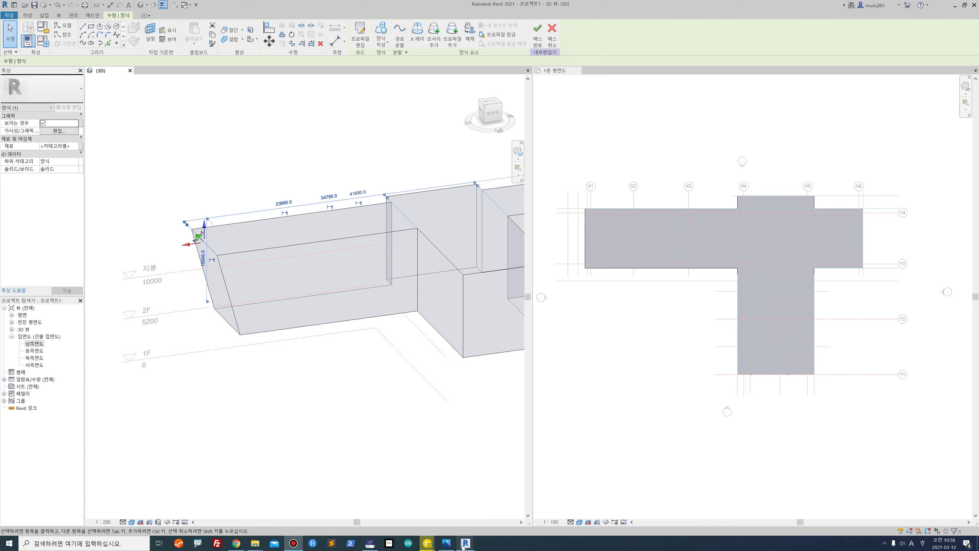
- Consult the reference building image and draw a model-line rectangle over the projection above Y4 between the planes beside X4 and X5
click(370, 543)
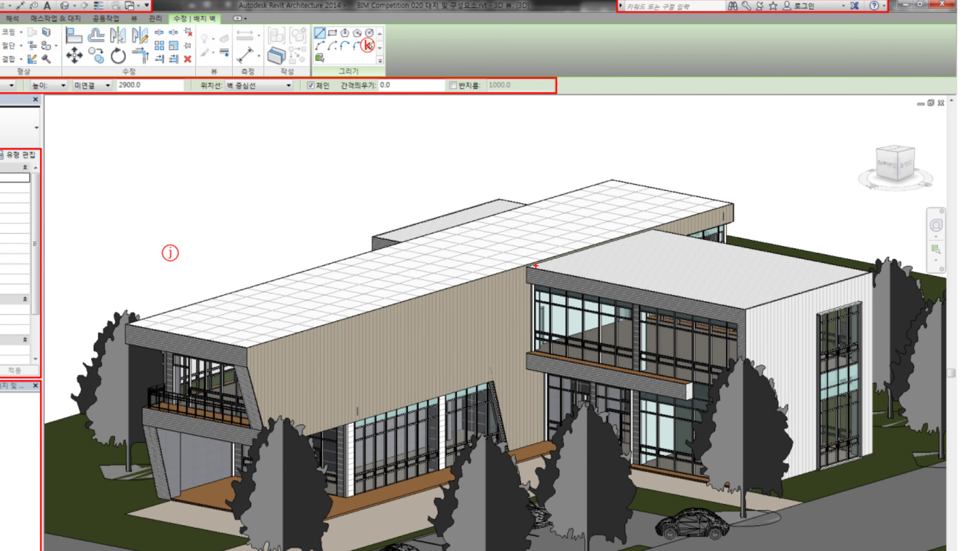
mouse_move(284, 313)
mouse_down()
mouse_move(683, 194)
mouse_move(236, 334)
mouse_up()
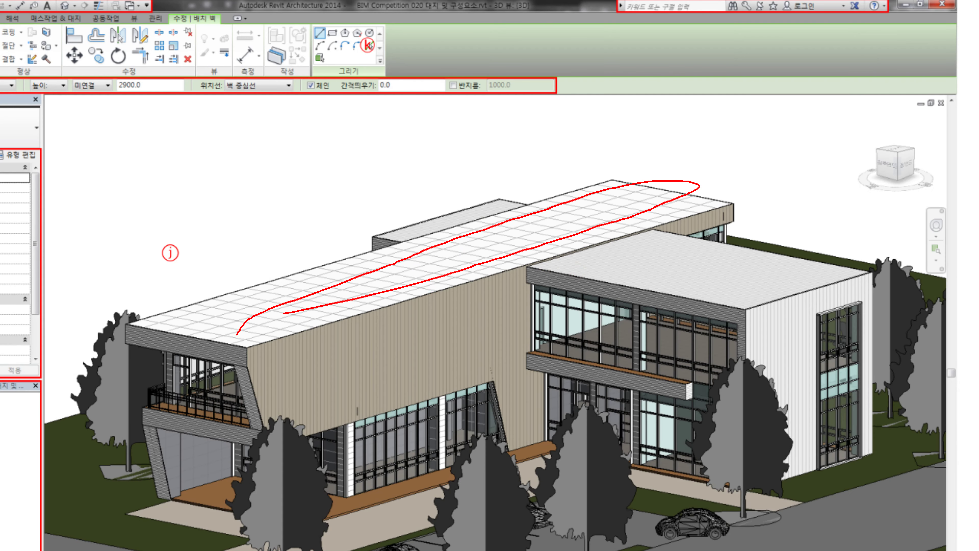
drag(385, 226, 421, 228)
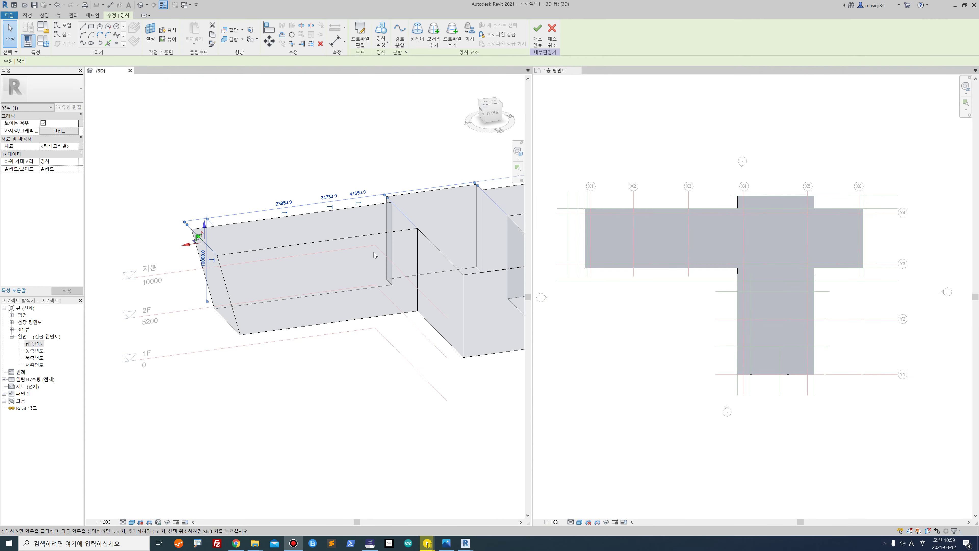
scroll(780, 204, up, 3)
middle_drag(781, 203, 742, 204)
click(92, 27)
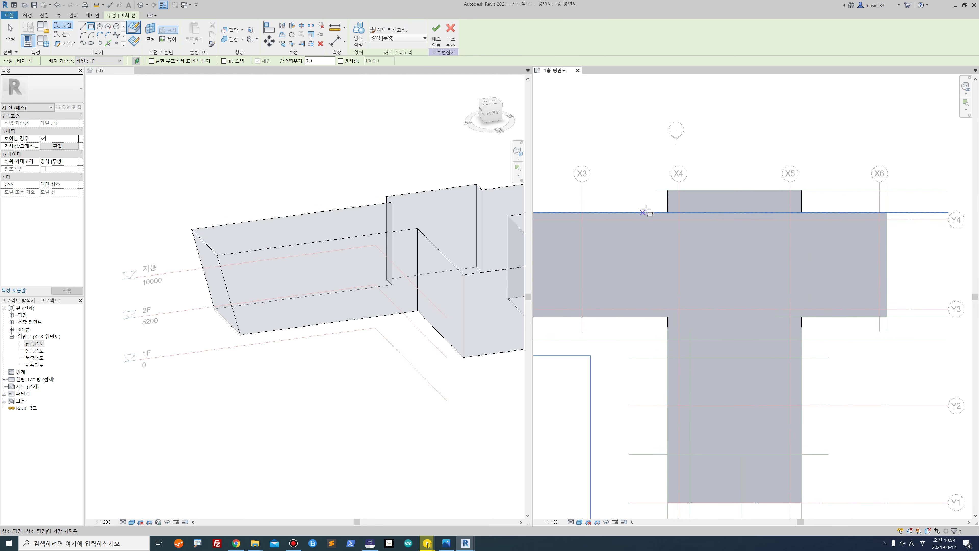
click(668, 212)
click(801, 189)
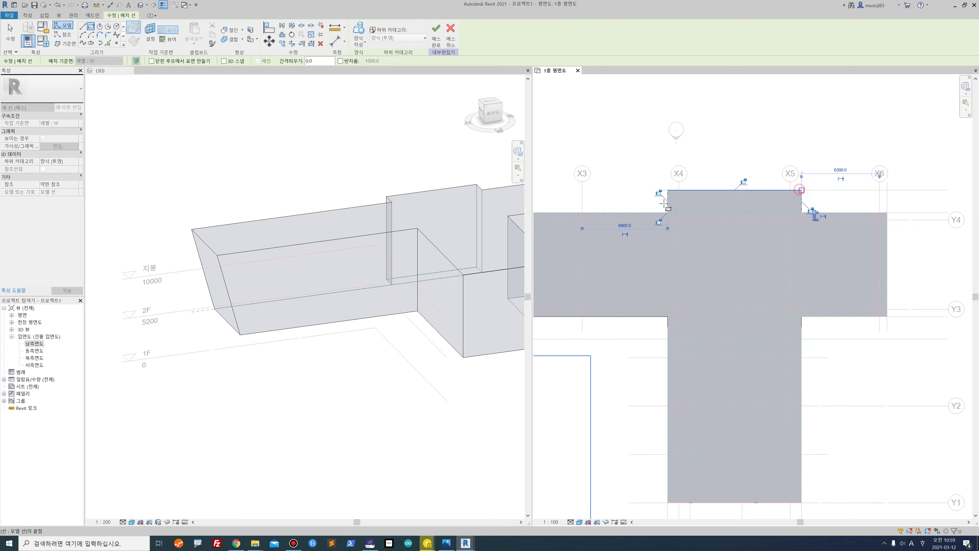
- Try to move the ground-level rectangle at the projection above Y4 up to the projection's top corner in the 3D view
click(216, 231)
middle_drag(284, 239, 245, 254)
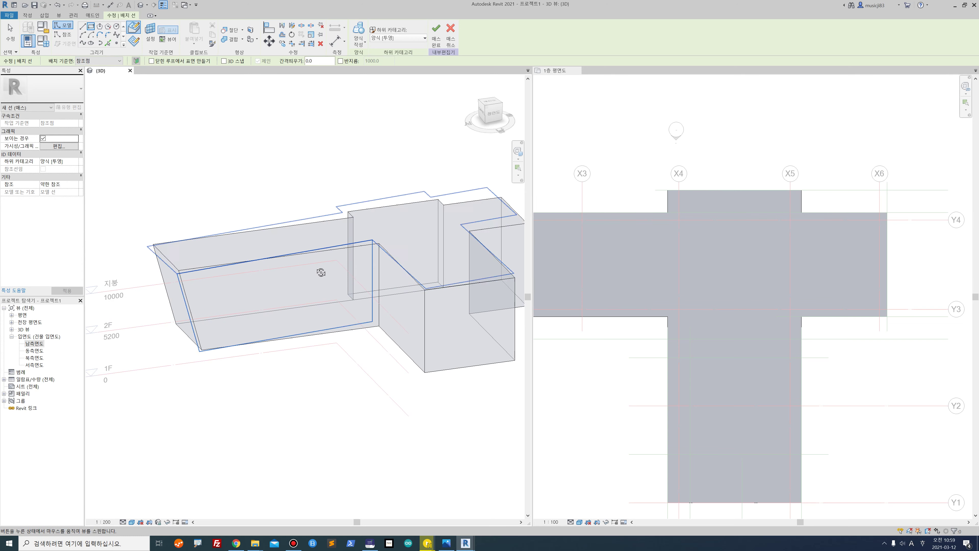
shift+middle_drag(313, 271, 349, 273)
middle_drag(228, 264, 278, 304)
scroll(316, 294, up, 3)
key(Escape)
key(Escape)
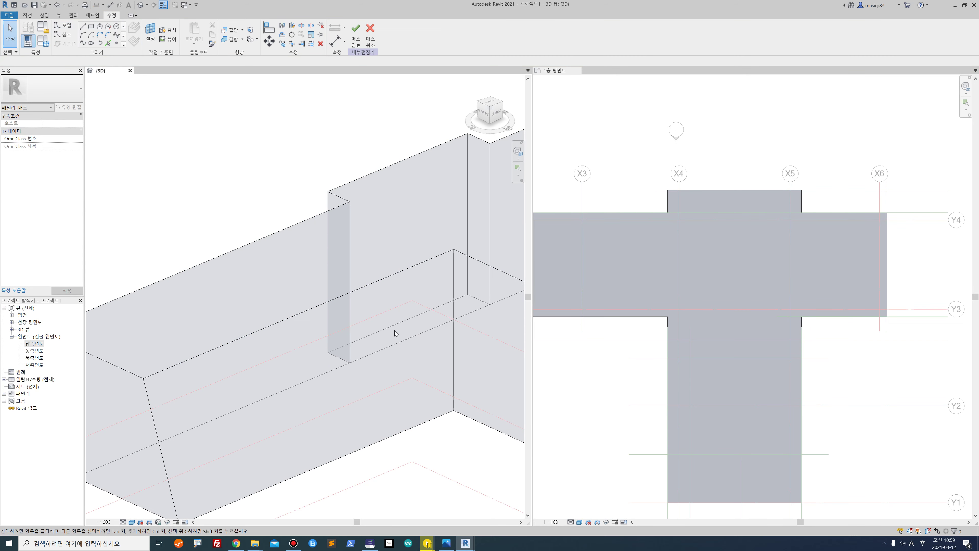
click(384, 330)
scroll(361, 337, down, 3)
scroll(361, 338, up, 2)
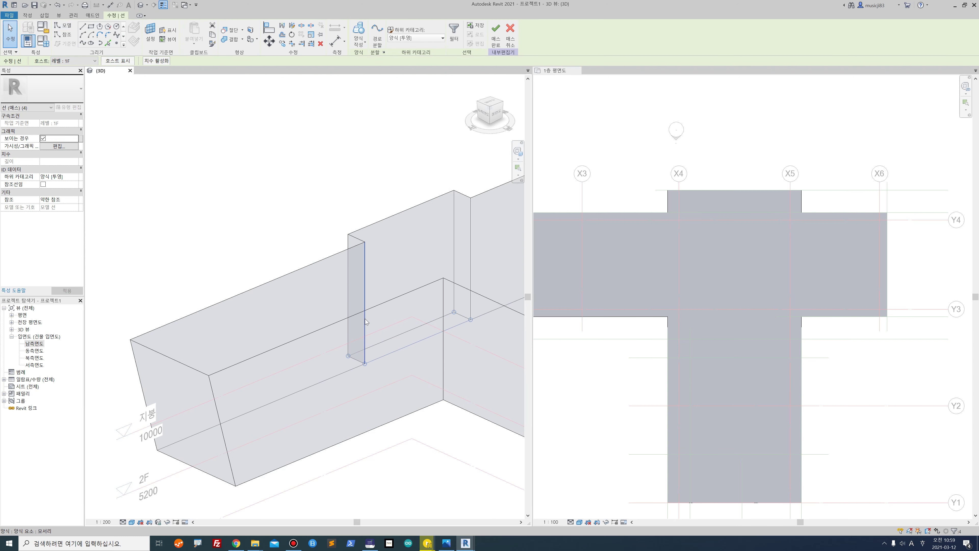
click(269, 41)
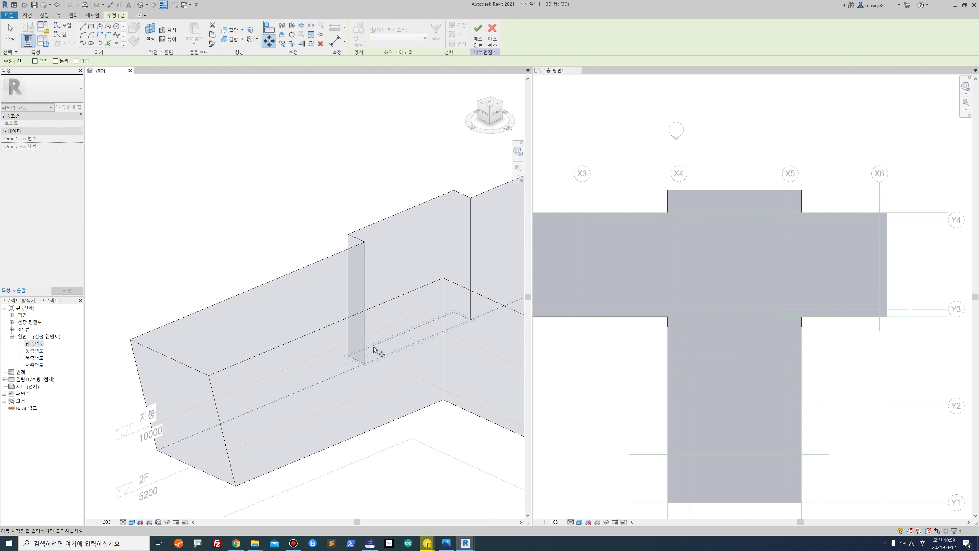
click(348, 356)
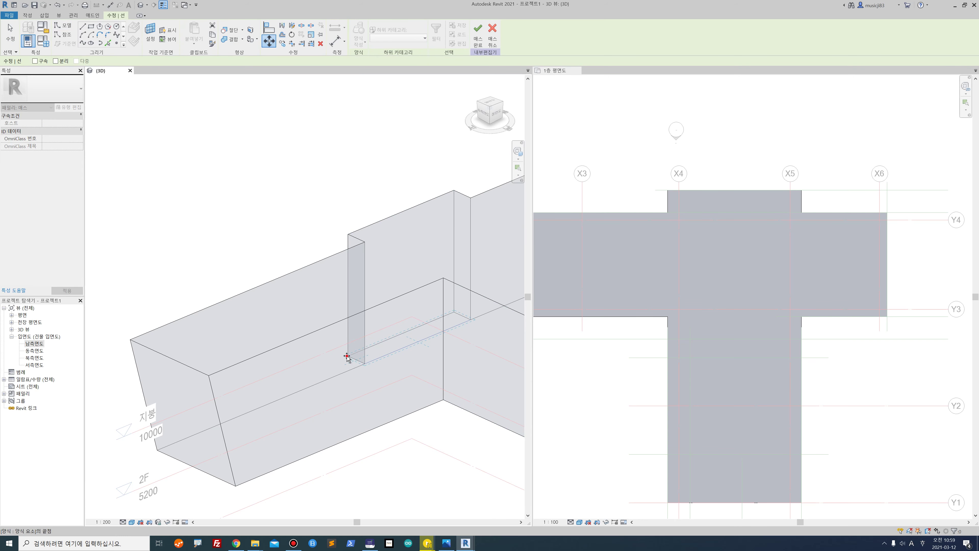
click(348, 234)
key(Escape)
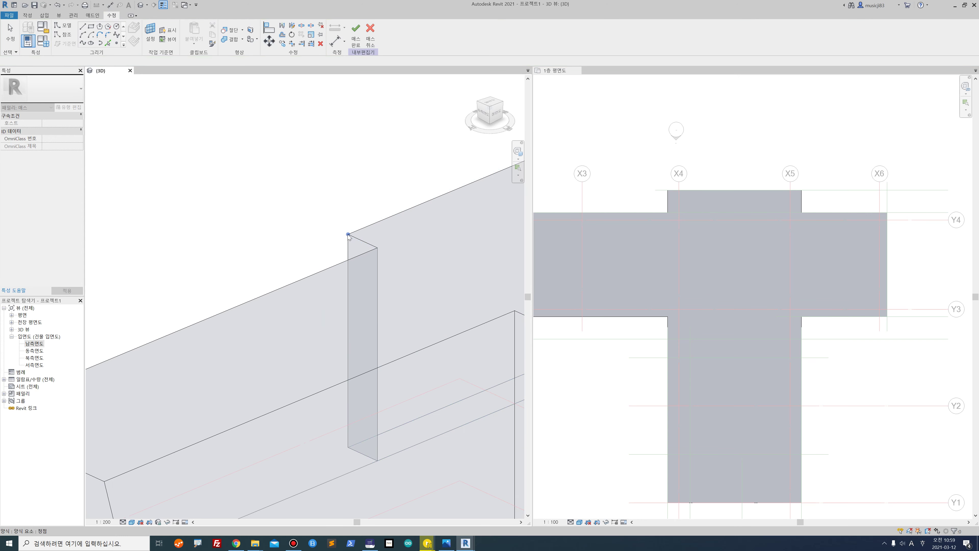
- Delete the ground-level rectangle from the base of the projection above Y4
key(Tab)
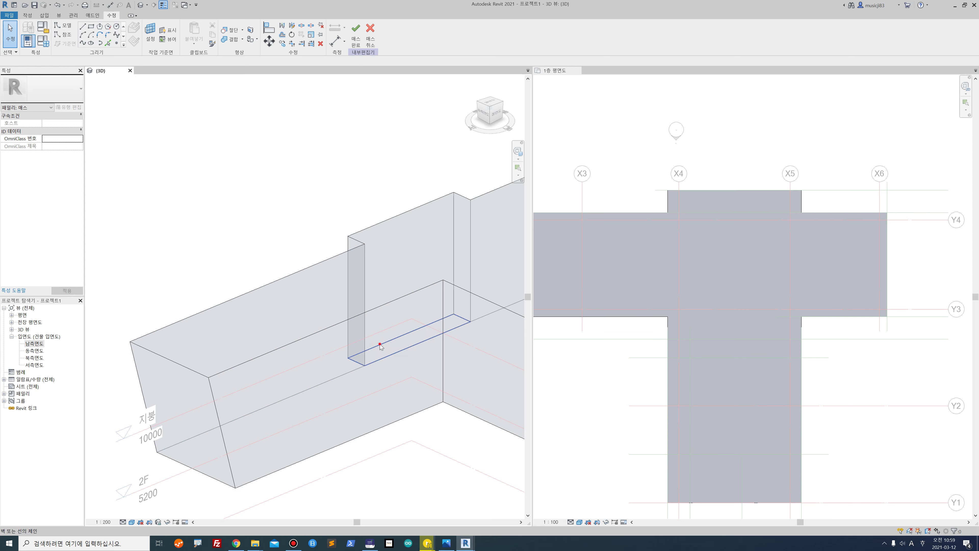
click(381, 347)
key(Escape)
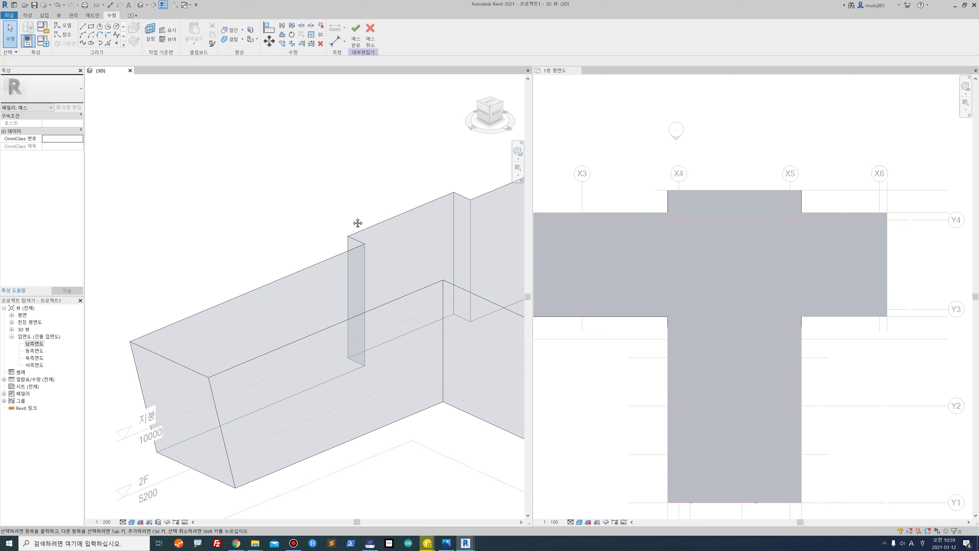
- Draw a model-line rectangle over the top face of the projection above Y4, between its opposite top corners
scroll(357, 221, up, 2)
middle_drag(356, 221, 266, 236)
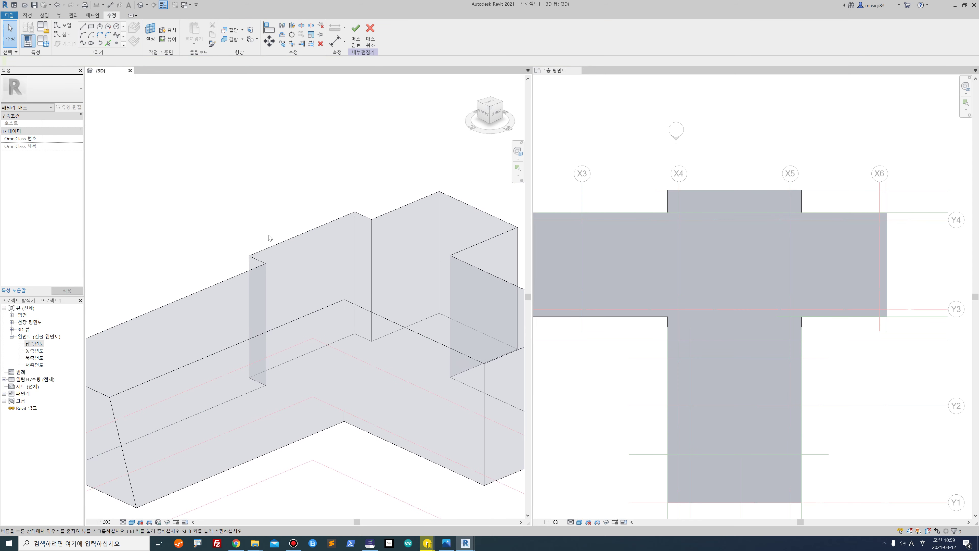
click(92, 25)
click(240, 260)
click(426, 204)
scroll(211, 164, down, 2)
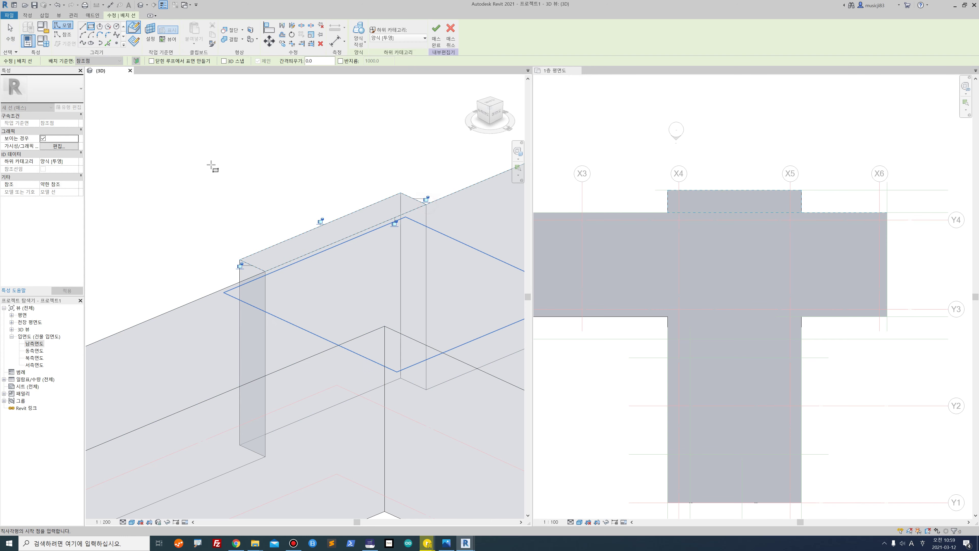
click(18, 37)
- Create a void form from the rectangle on top of the projection above Y4 and set its depth to 600
scroll(278, 203, up, 3)
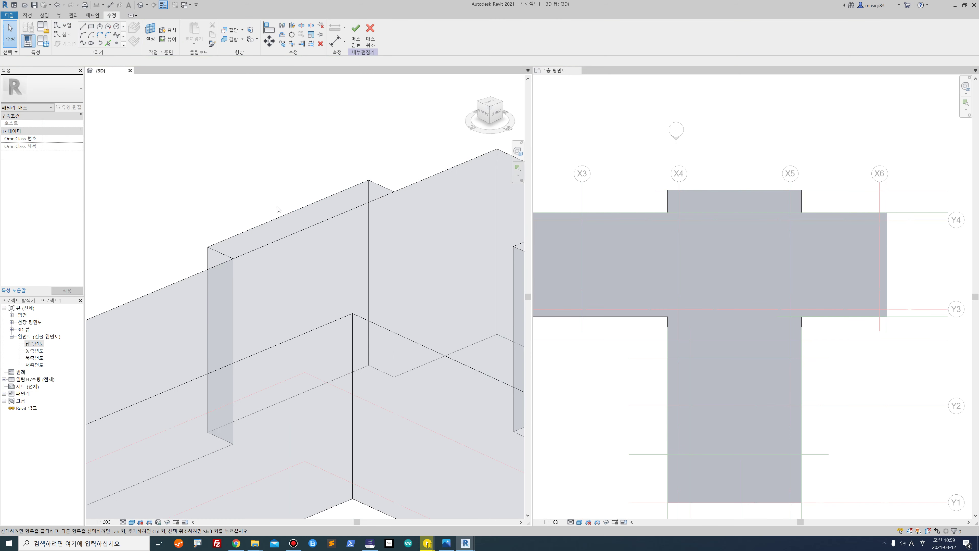
click(264, 249)
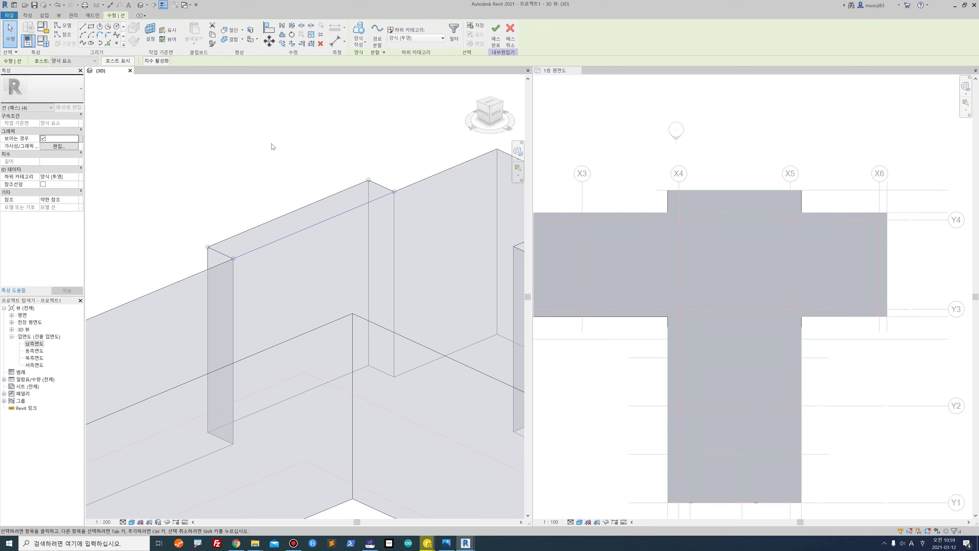
click(361, 45)
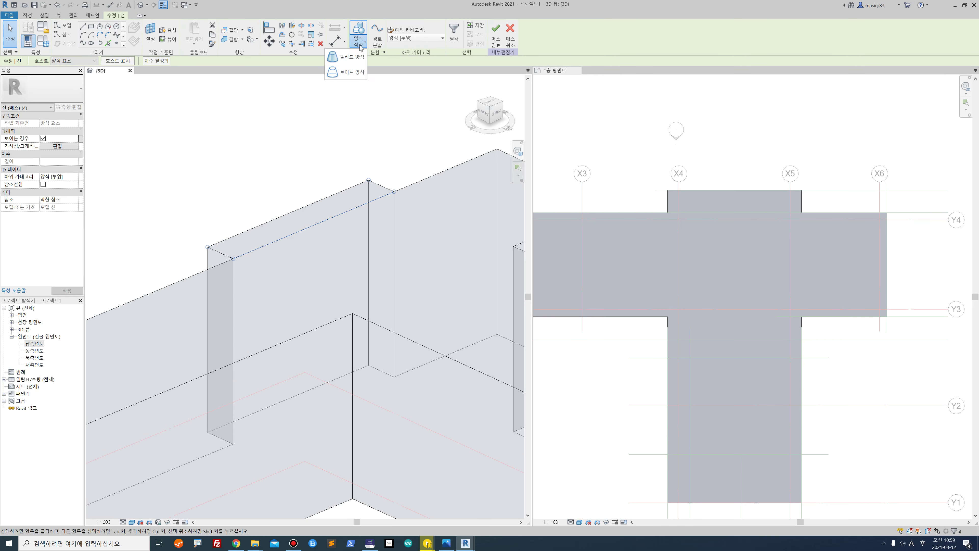
click(362, 74)
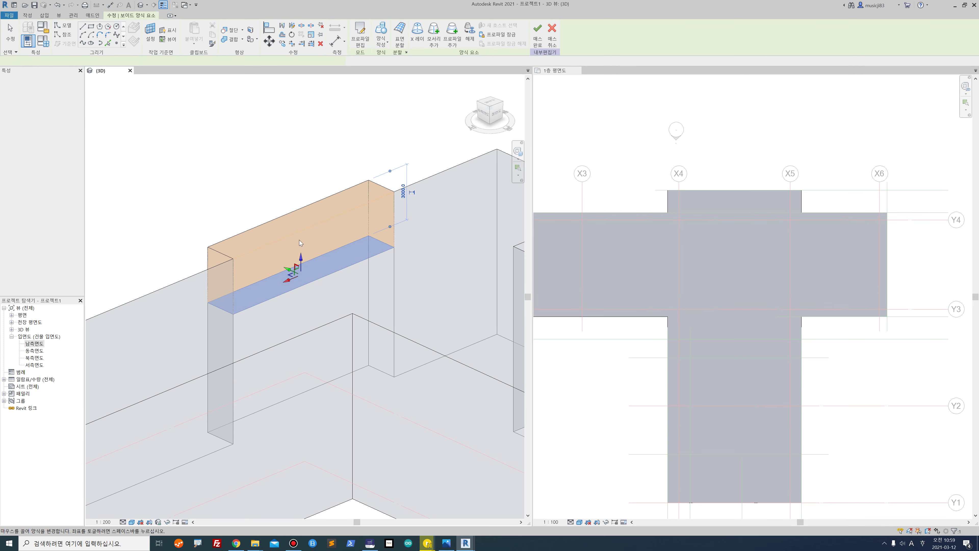
click(402, 195)
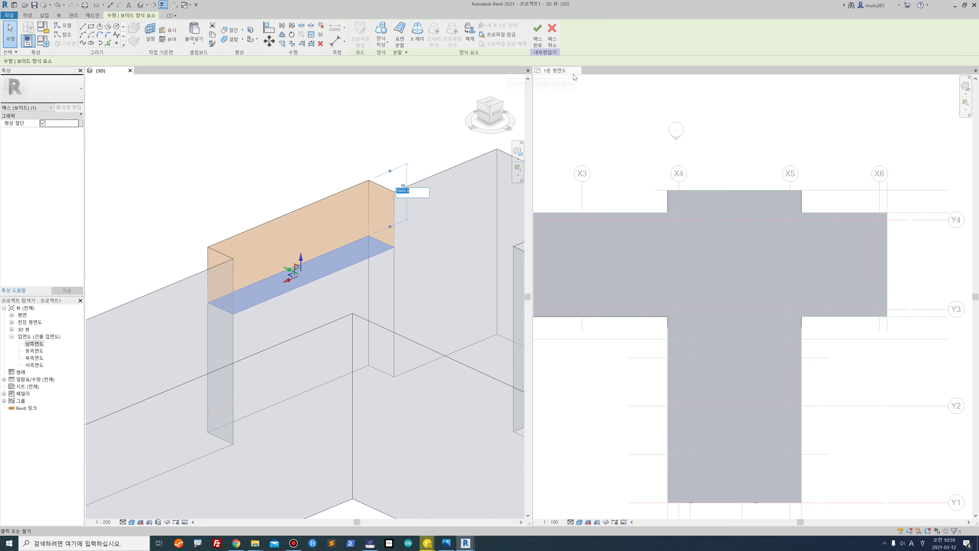
text(600)
key(Return)
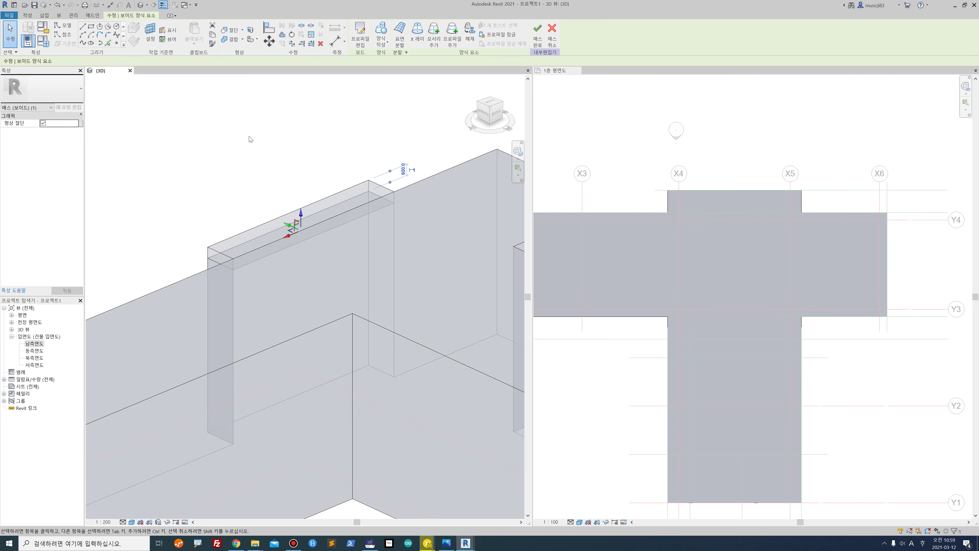
click(247, 148)
scroll(246, 147, down, 3)
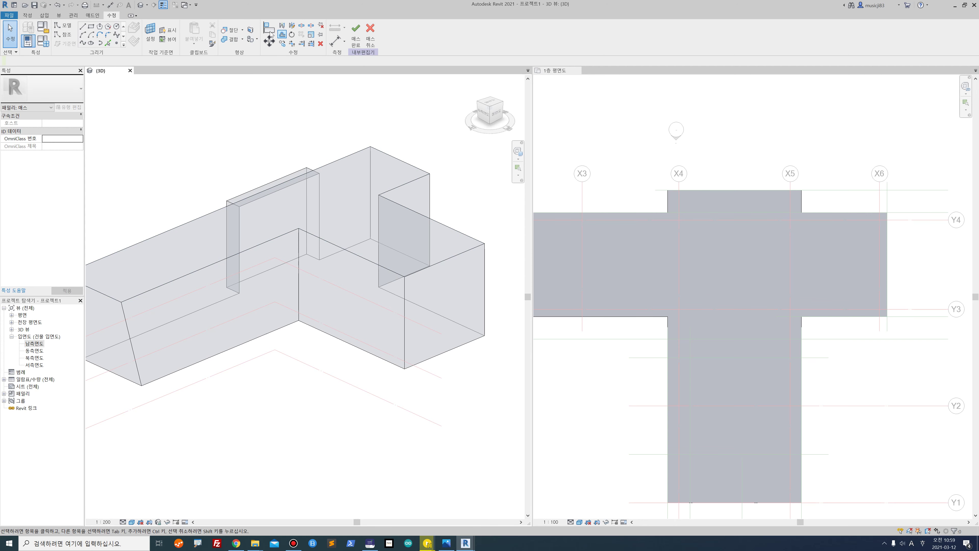
click(91, 27)
scroll(334, 234, up, 2)
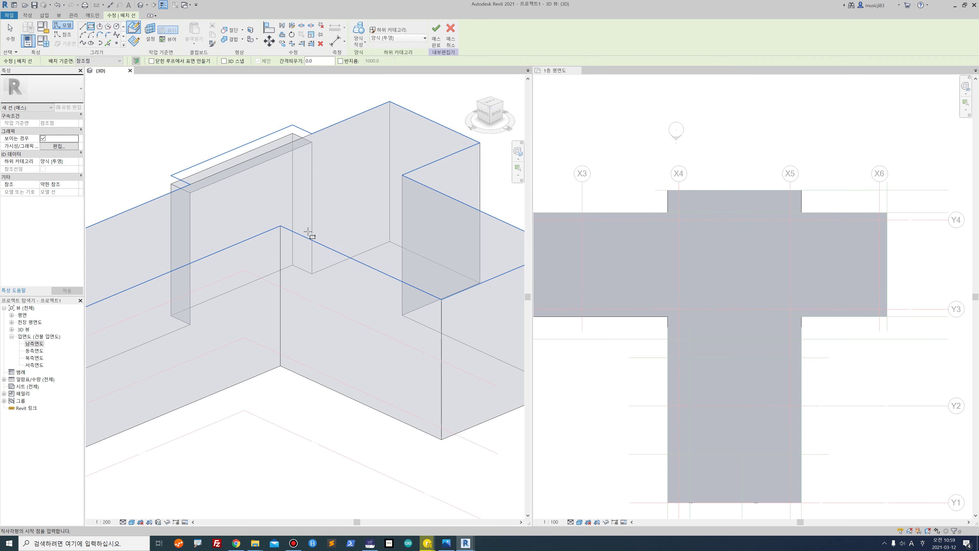
click(283, 225)
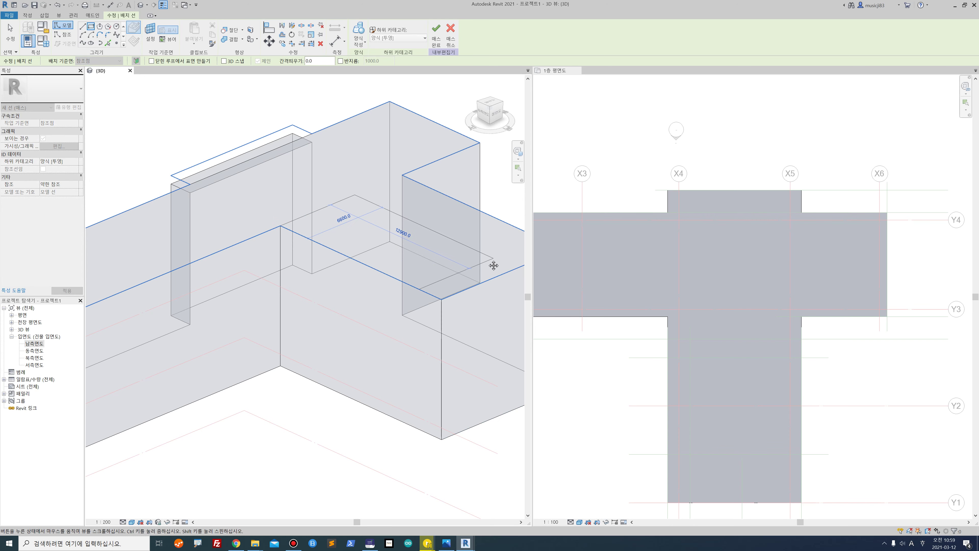
middle_drag(497, 264, 390, 274)
middle_drag(296, 253, 346, 254)
key(Escape)
key(Escape)
scroll(323, 254, down, 3)
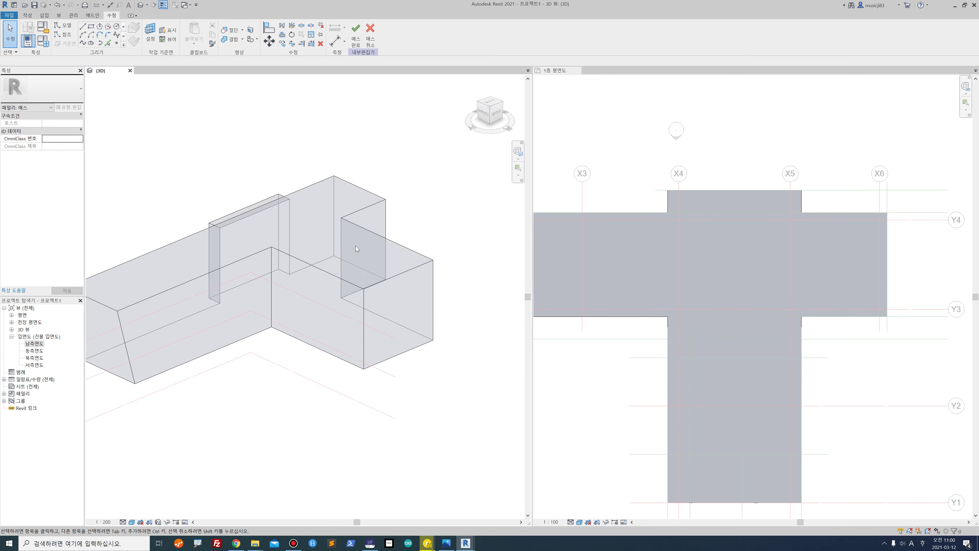
mouse_move(373, 252)
shift+middle_down()
mouse_move(356, 273)
mouse_move(312, 212)
mouse_move(422, 241)
mouse_move(385, 279)
mouse_move(385, 269)
shift+middle_up()
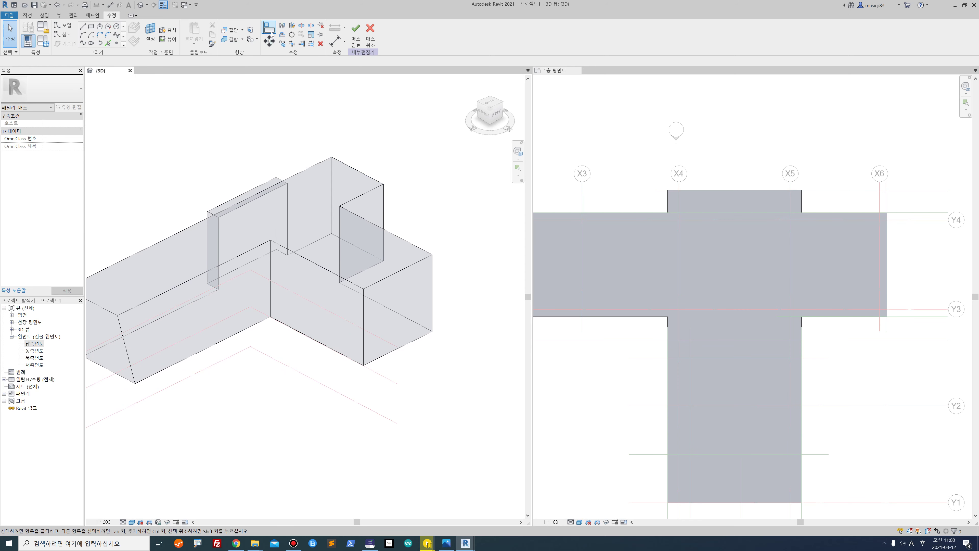
click(93, 33)
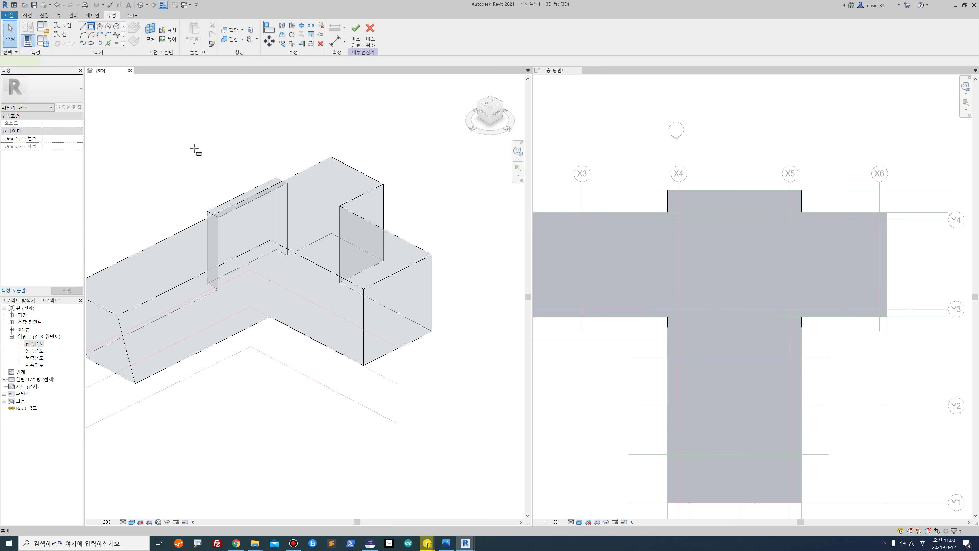
scroll(285, 247, up, 4)
click(255, 237)
scroll(255, 237, down, 3)
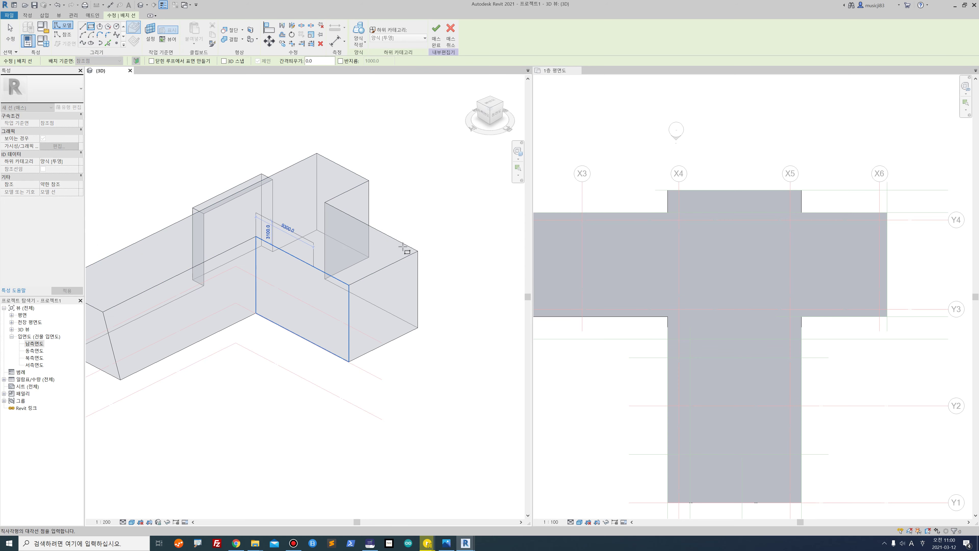
key(Escape)
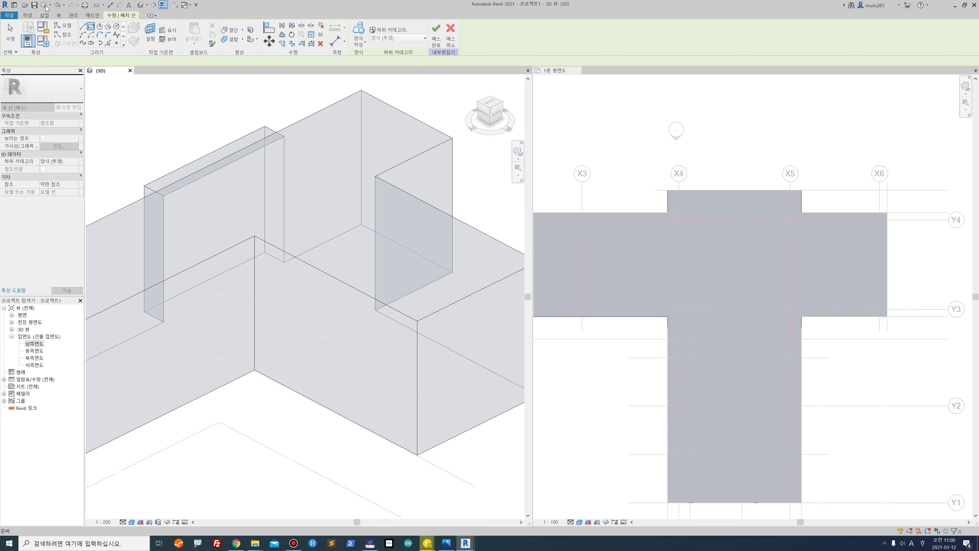
- Draw a model line between the two inner top corners where the Y1 wing meets the main block, and delete it
click(82, 27)
scroll(223, 244, up, 4)
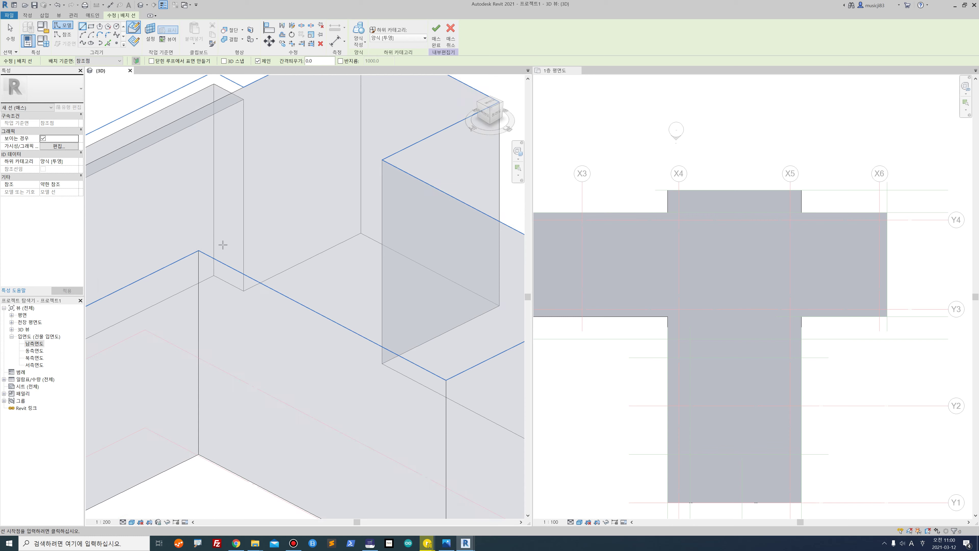
click(199, 251)
scroll(198, 251, down, 3)
click(320, 191)
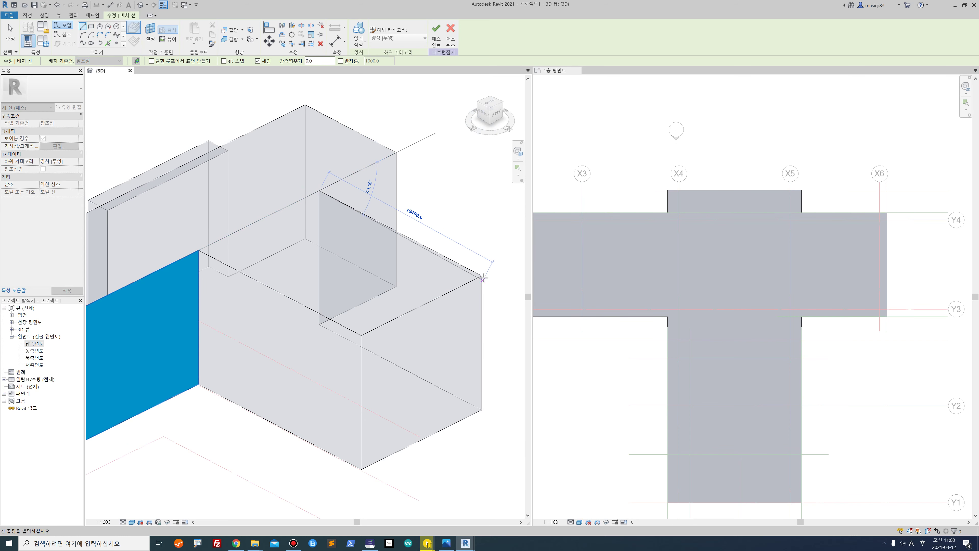
key(Escape)
key(Escape)
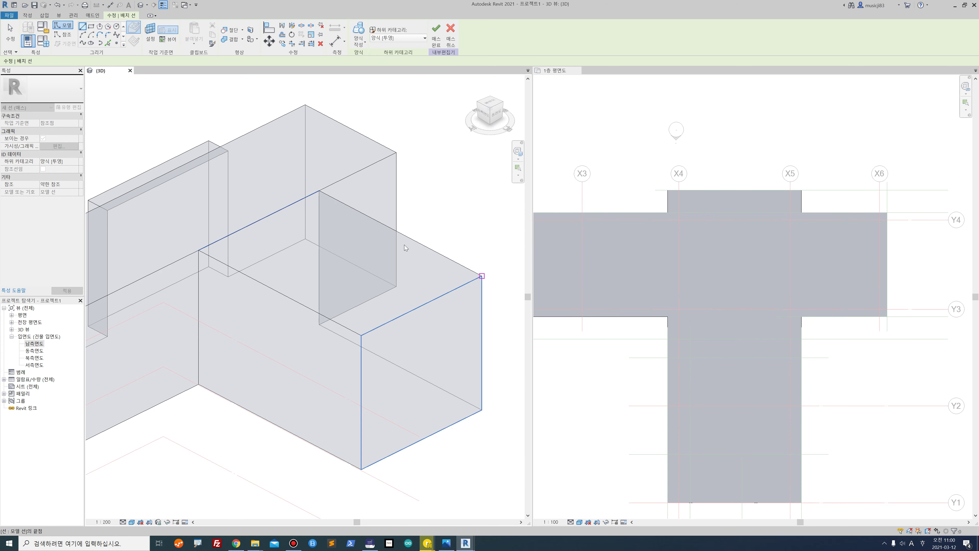
click(224, 245)
key(Delete)
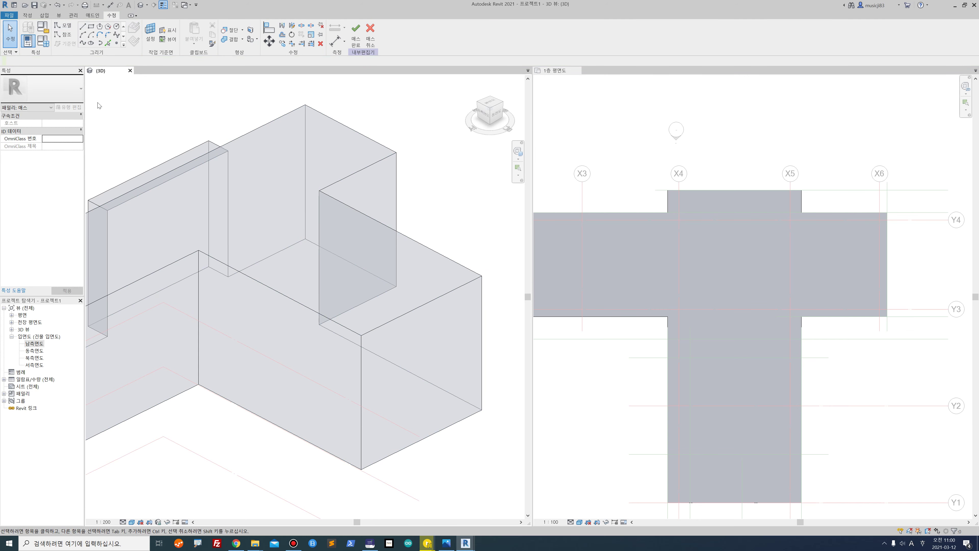
click(91, 25)
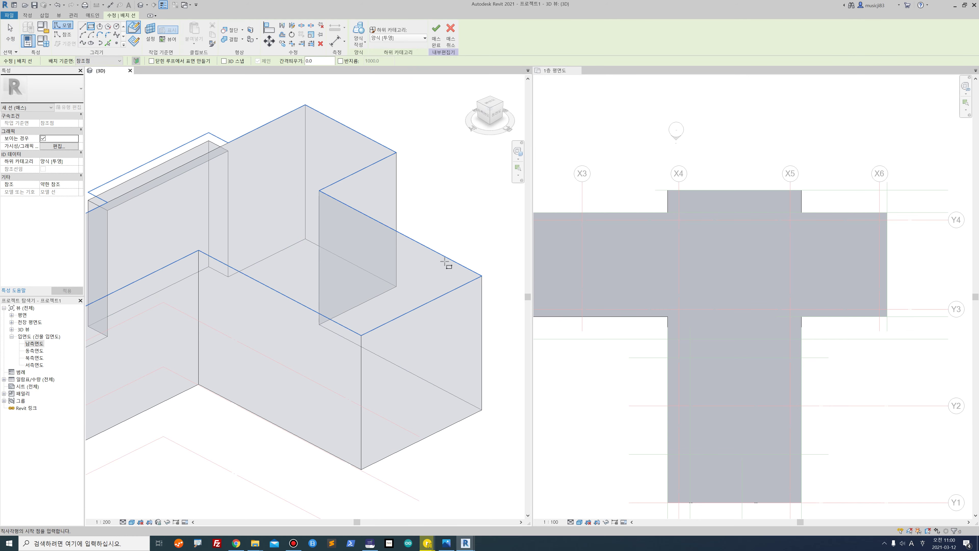
click(479, 277)
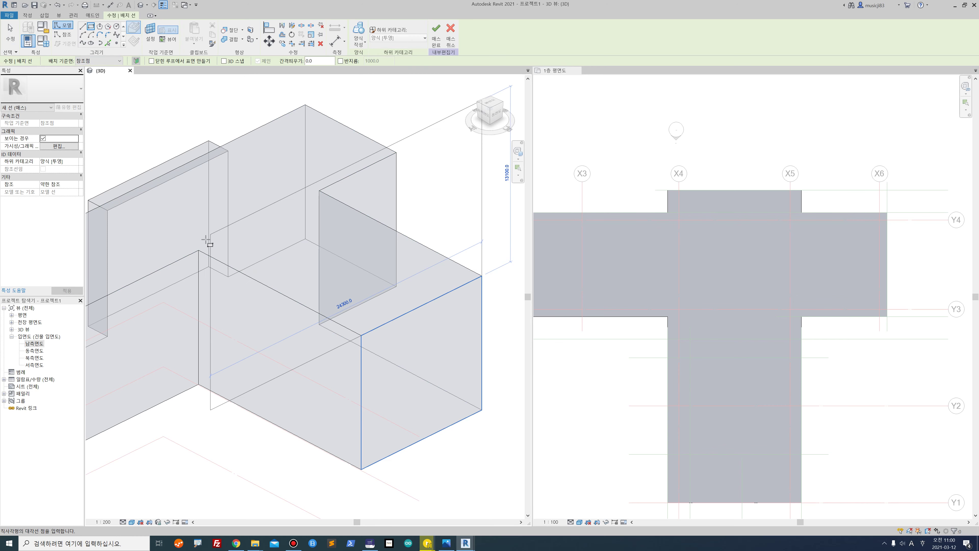
key(Escape)
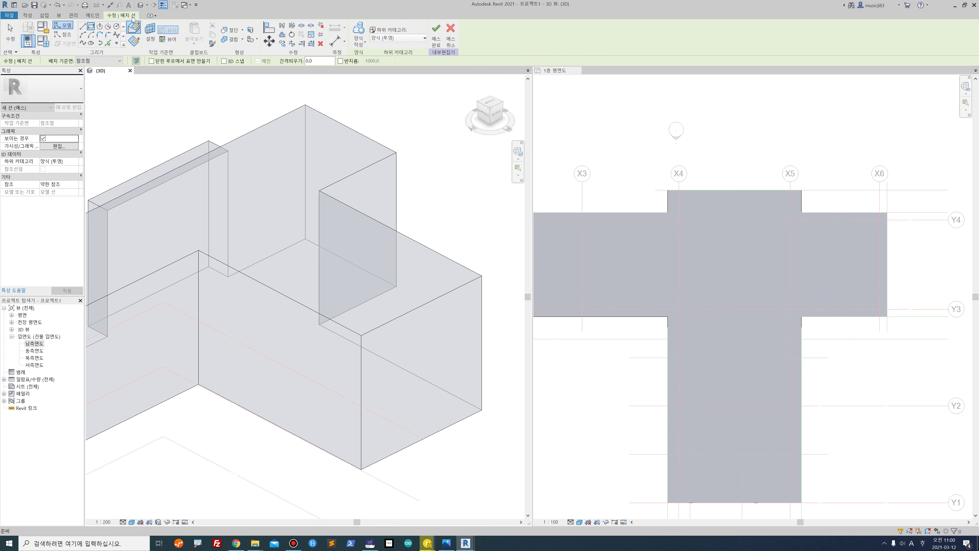
- Set the Y1 wing's top face as the work plane and draw a model-line rectangle over it between opposite corners
click(135, 43)
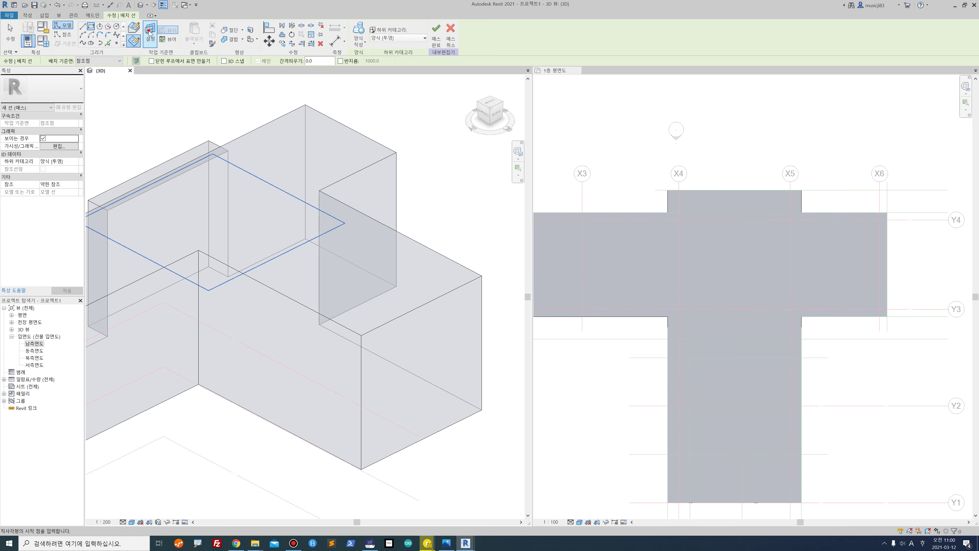
key(Escape)
key(Escape)
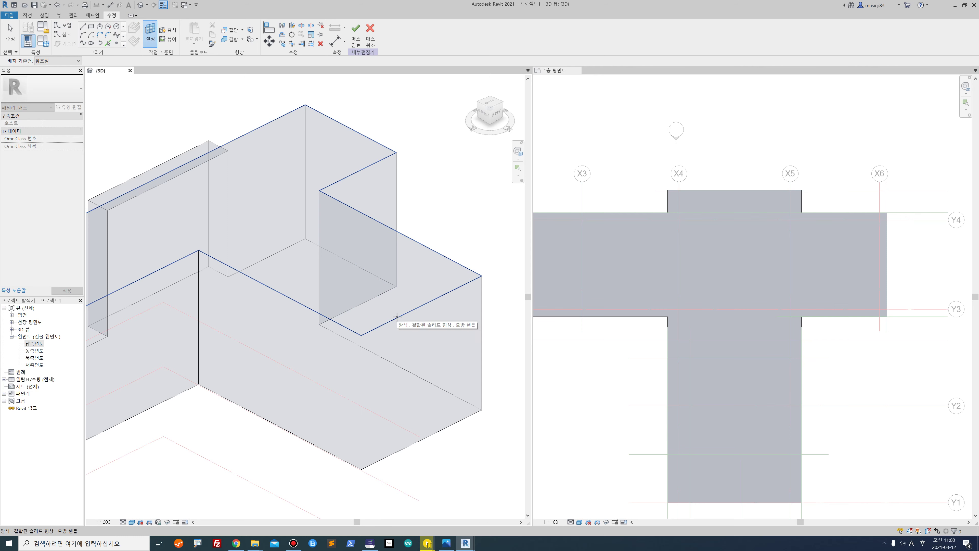
click(397, 316)
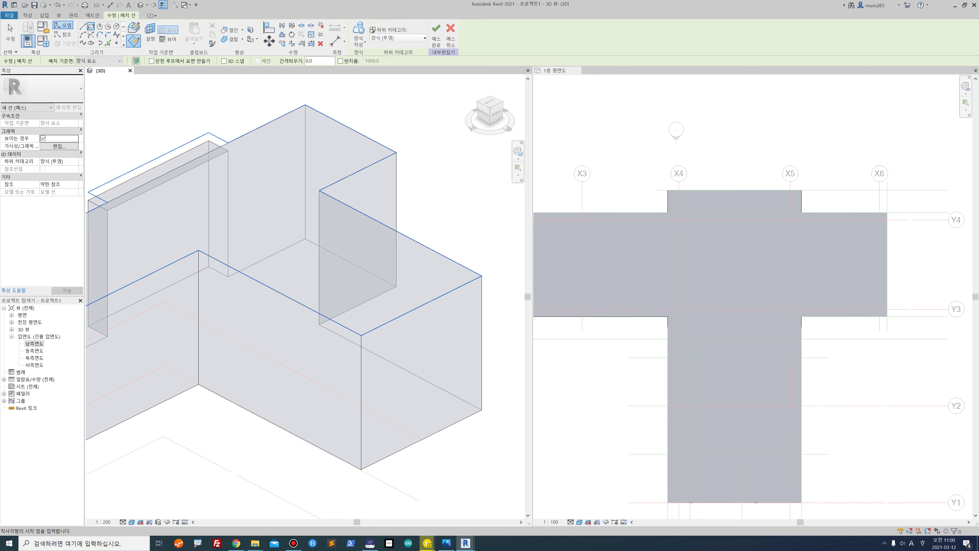
click(322, 192)
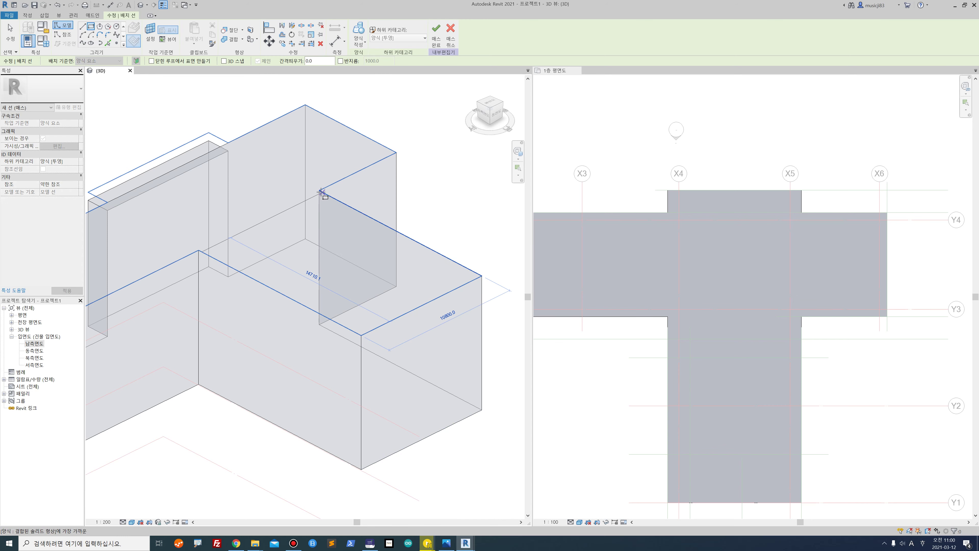
click(322, 192)
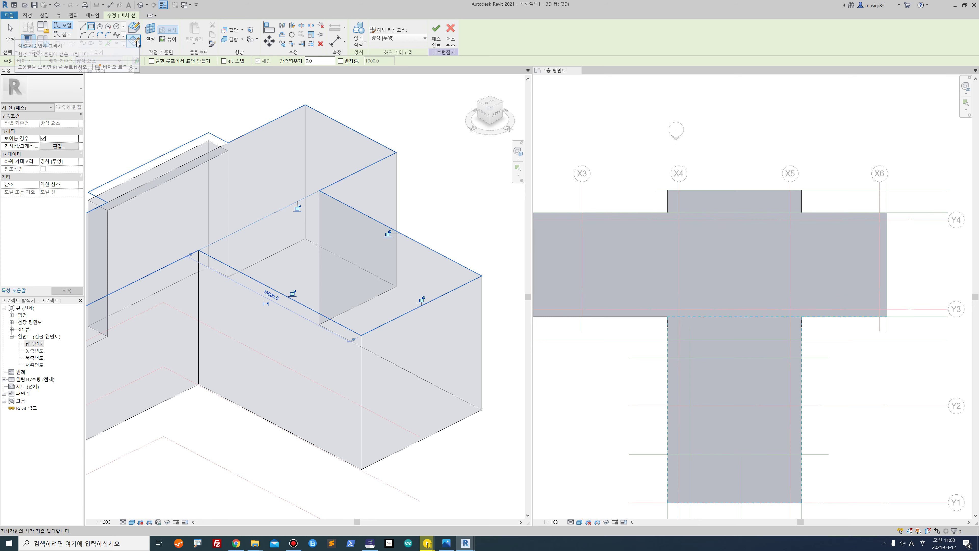
click(151, 39)
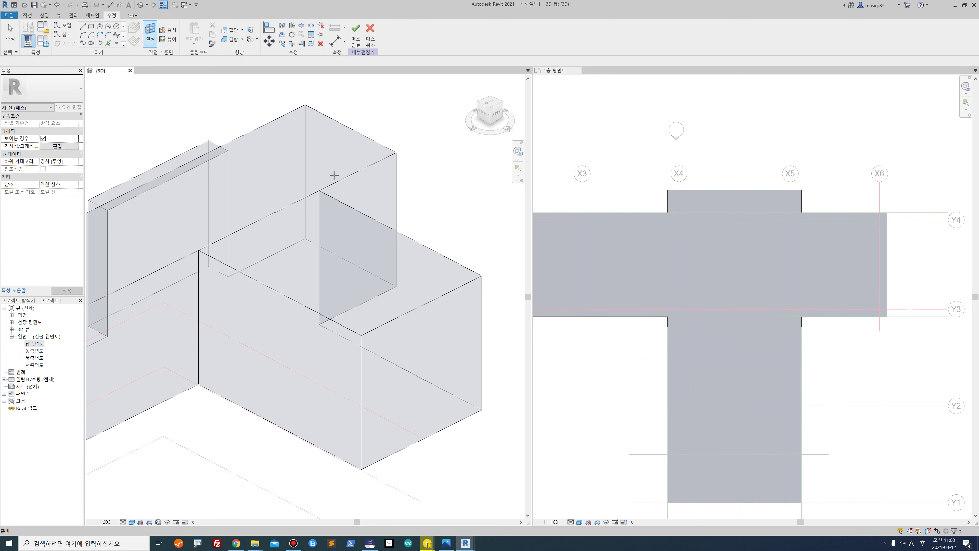
click(406, 306)
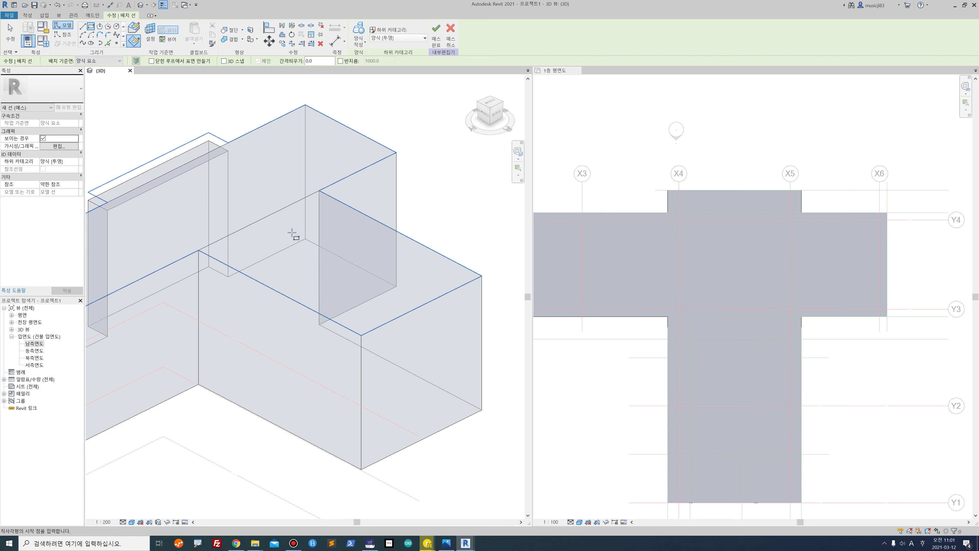
- Create a void form from the rectangle on top of the Y1 wing and set its depth to 300
key(Escape)
key(Tab)
click(280, 210)
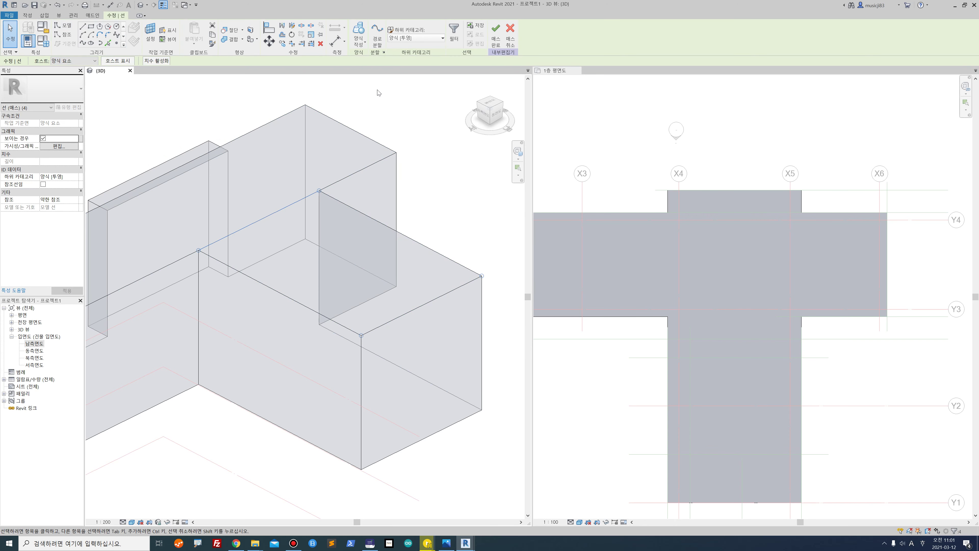
click(359, 41)
click(350, 73)
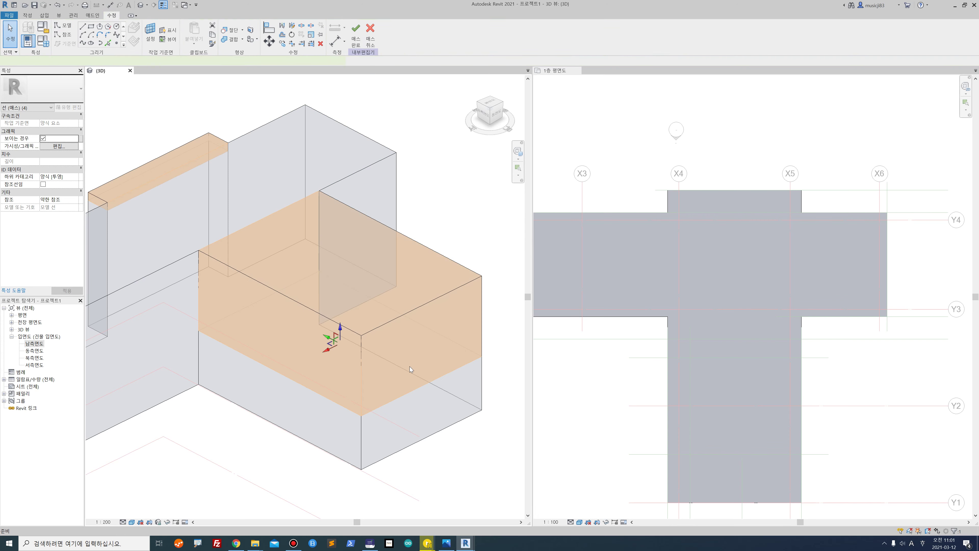
click(505, 330)
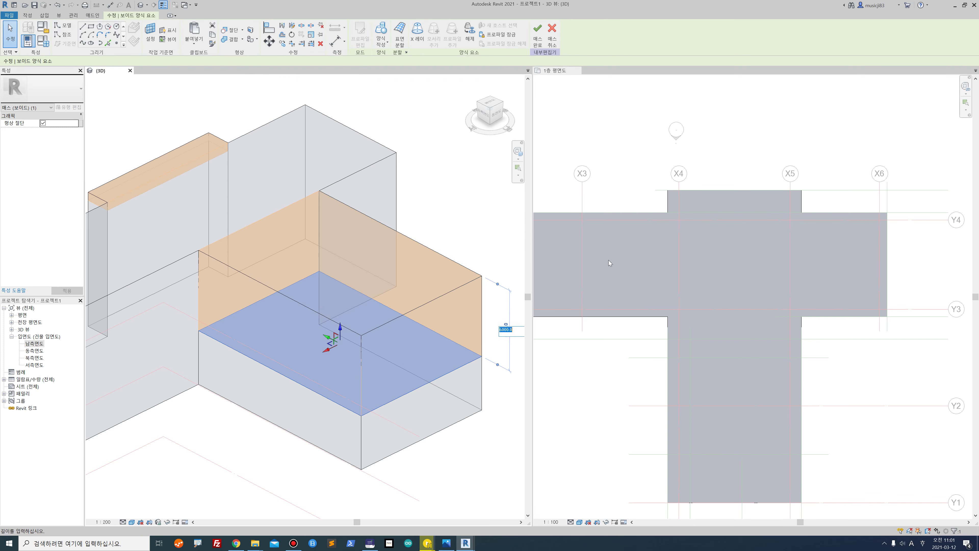
text(300)
key(Return)
click(505, 290)
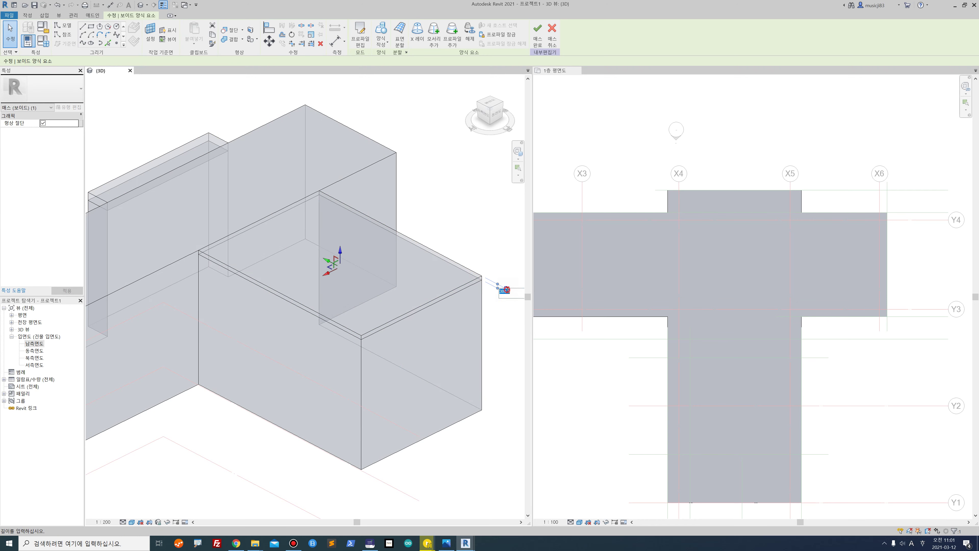
key(Return)
click(453, 221)
scroll(462, 230, down, 2)
key(Caps_Lock)
middle_drag(332, 279, 391, 253)
key(Caps_Lock)
shift+middle_drag(255, 270, 258, 308)
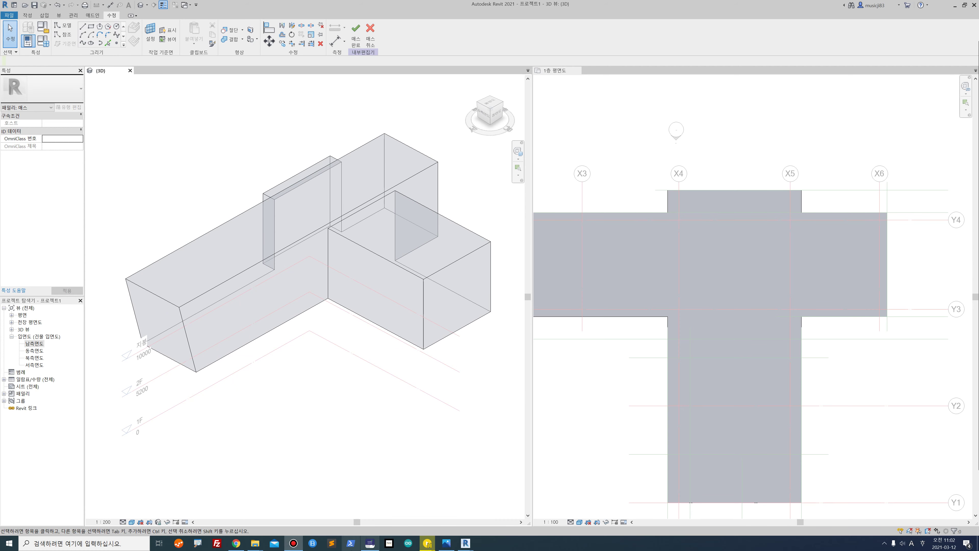
- Examine the recessed ground floor along the main block and wing in the reference building image
click(367, 544)
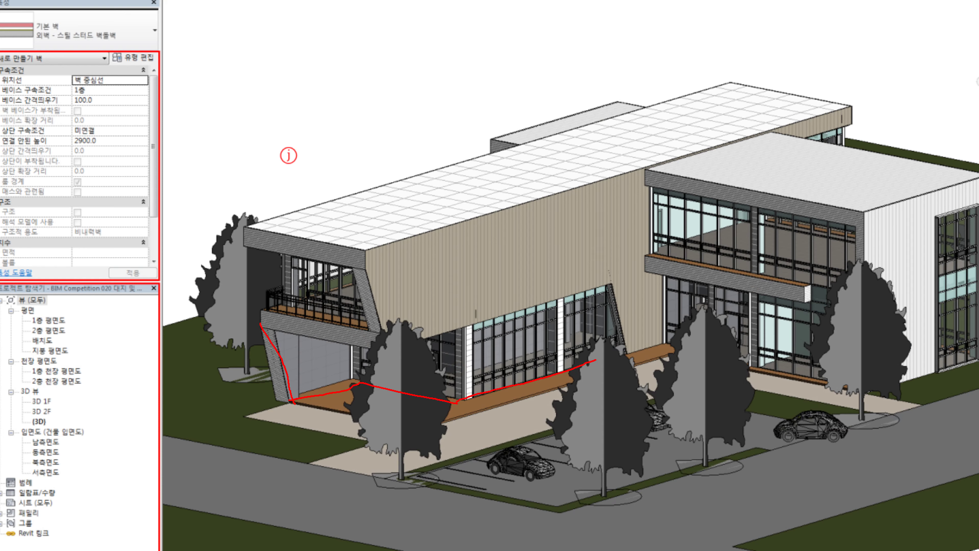
drag(619, 350, 314, 428)
drag(373, 423, 370, 224)
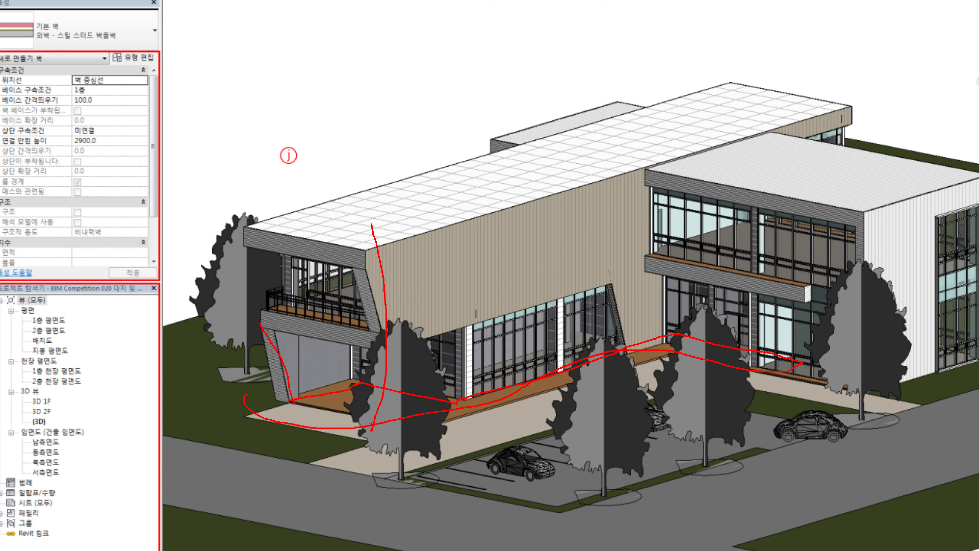
key(Escape)
click(937, 8)
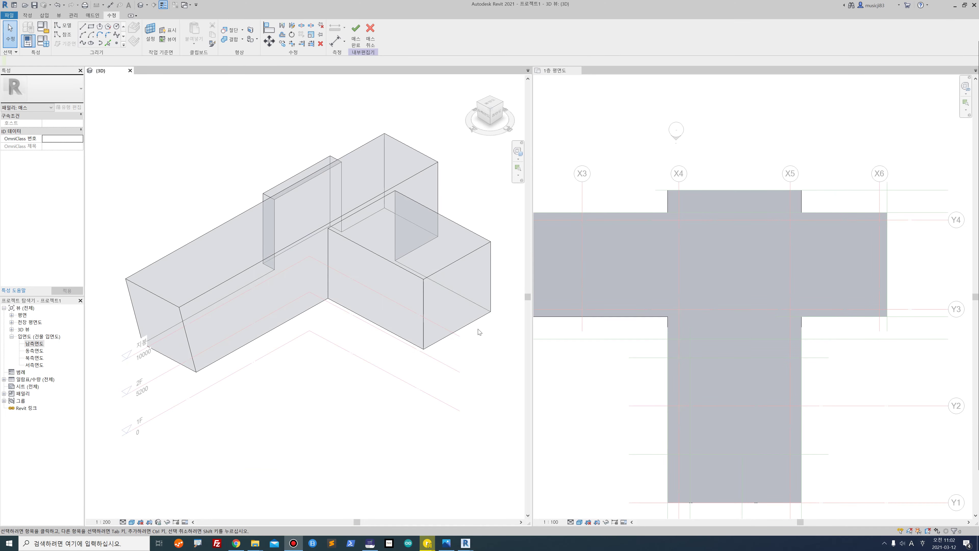
- Switch to the Revit Architecture e-book, page forward to page 45, and study the void cuts under the main block
click(375, 547)
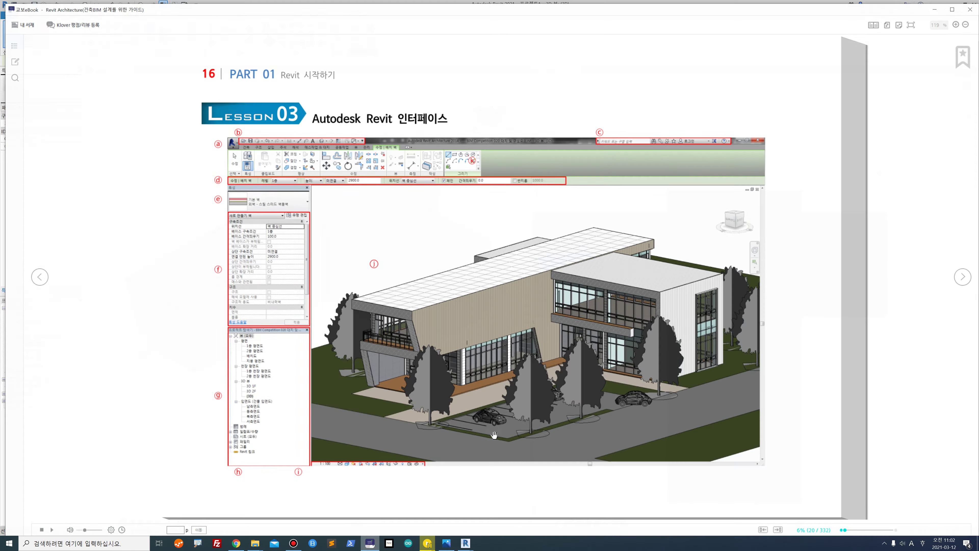
click(966, 284)
click(966, 285)
click(966, 285)
click(966, 285)
click(966, 285)
click(965, 284)
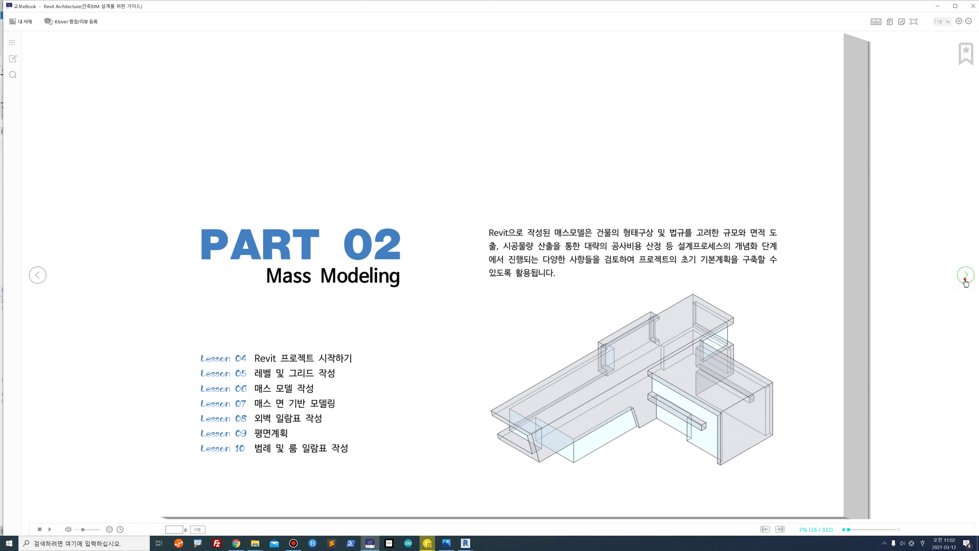
click(966, 283)
click(965, 283)
click(965, 283)
click(966, 283)
click(966, 283)
click(965, 283)
click(966, 282)
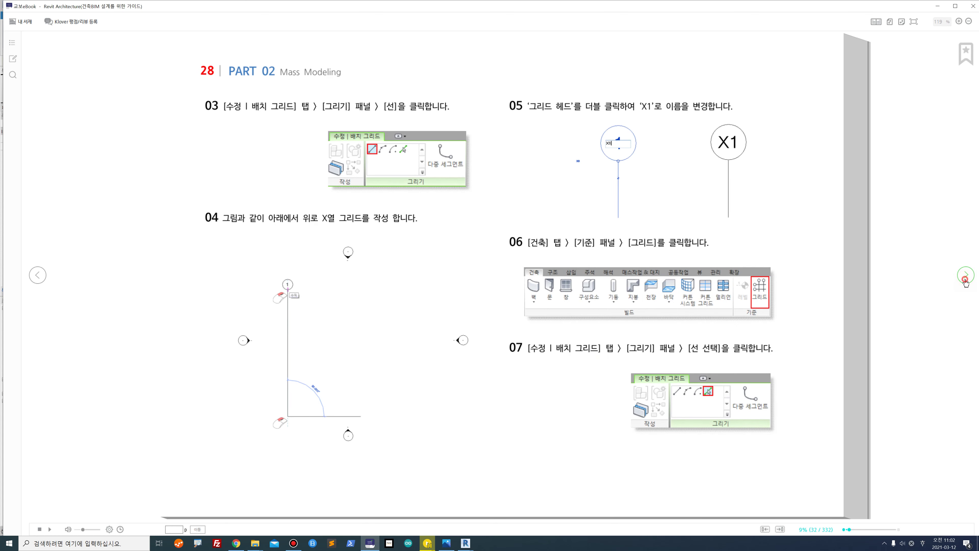
click(966, 283)
click(966, 283)
click(966, 283)
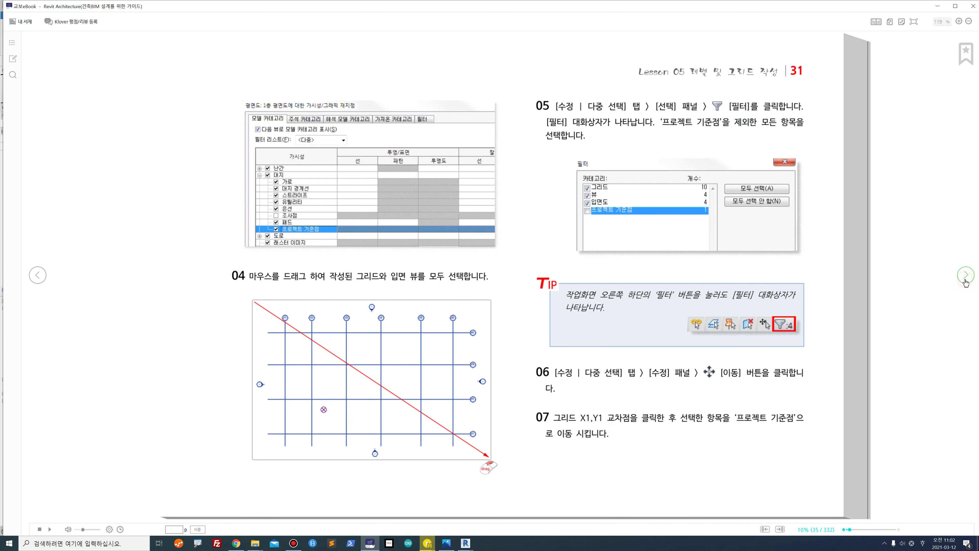
click(951, 286)
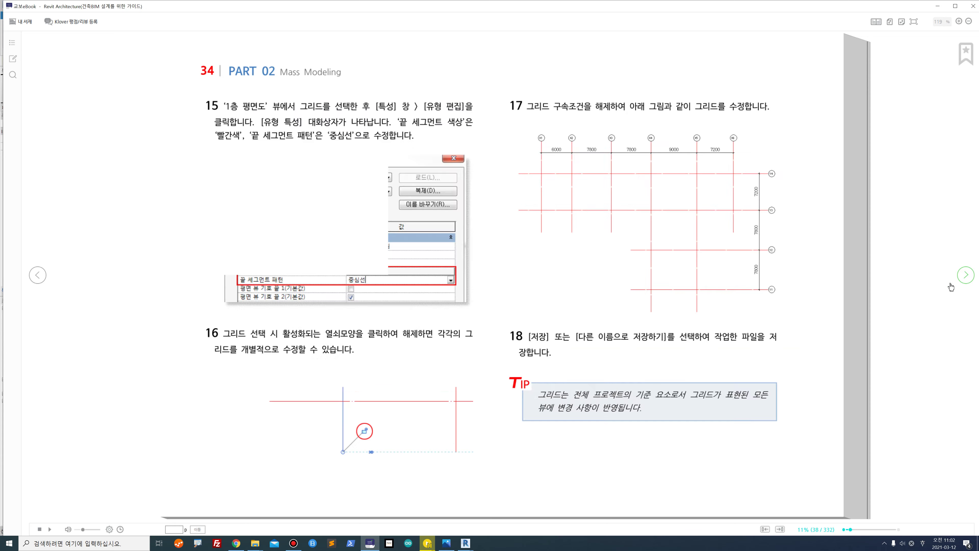
click(951, 285)
click(951, 285)
click(951, 285)
click(952, 286)
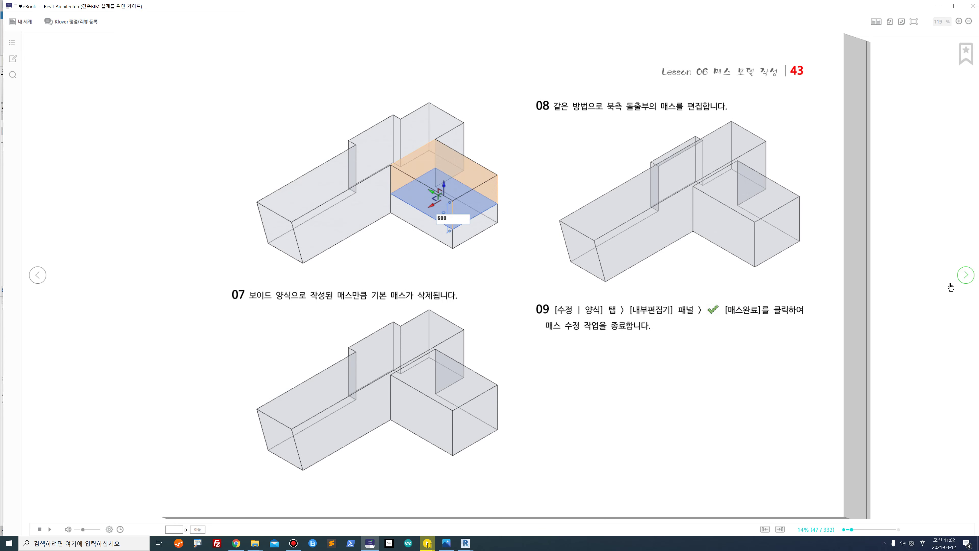
click(952, 286)
click(951, 286)
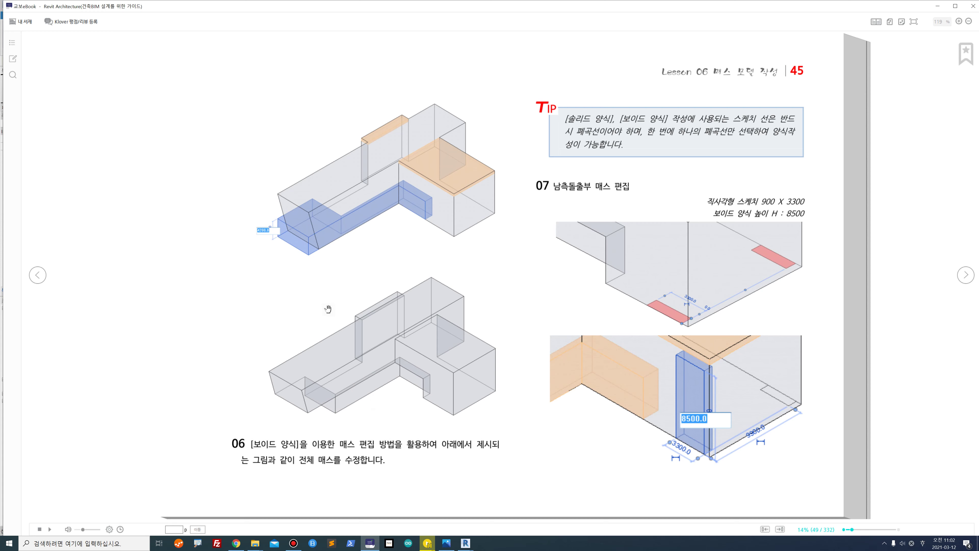
scroll(326, 313, up, 1)
scroll(561, 291, down, 1)
click(937, 7)
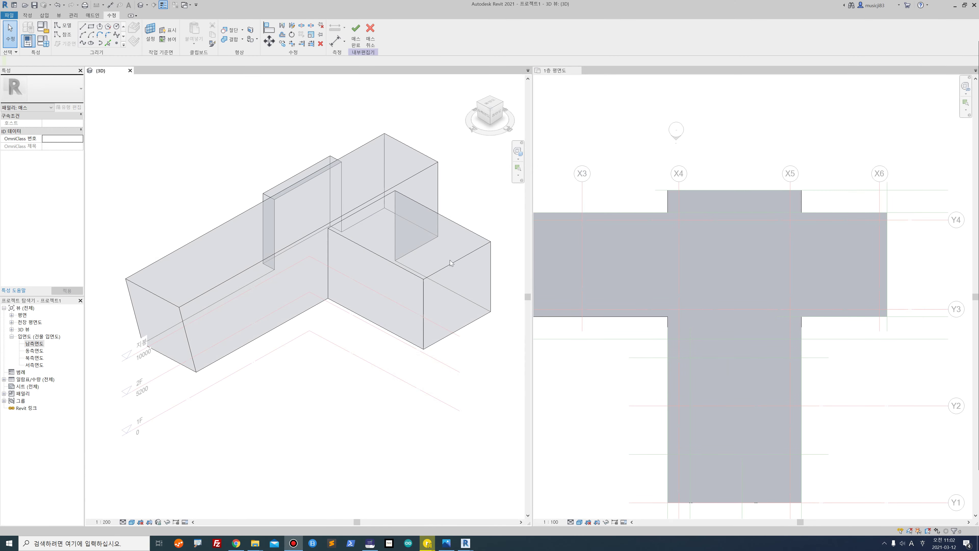
- In the first-floor plan, draw chained model lines from X2/Y3 to the north edge, west to the outermost reference plane, and south beyond the block
middle_drag(666, 275, 854, 260)
middle_drag(563, 227, 629, 240)
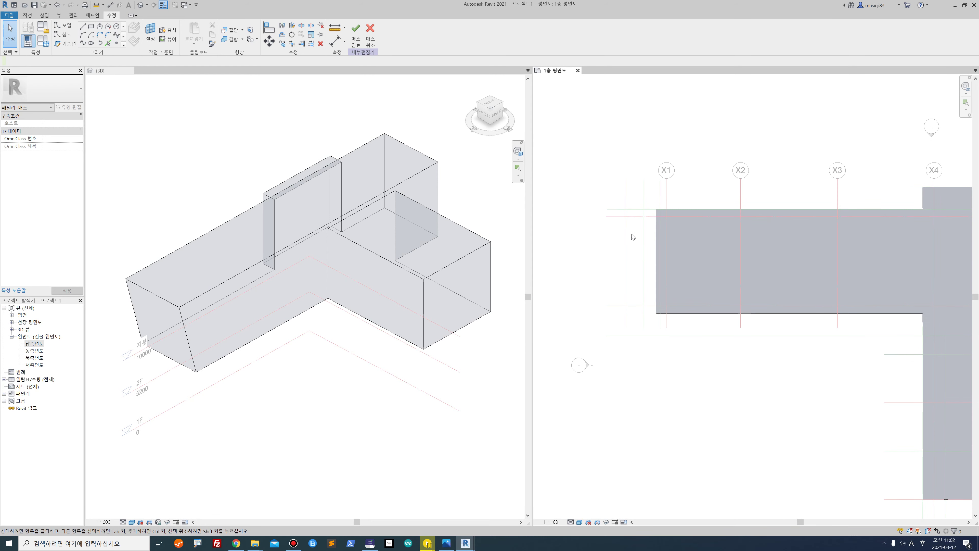
scroll(637, 234, up, 1)
middle_drag(723, 215, 699, 217)
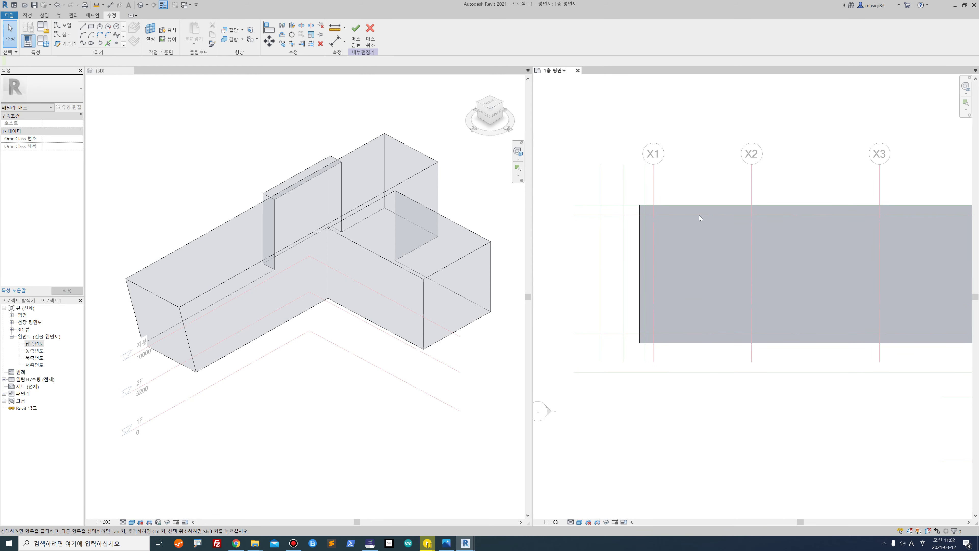
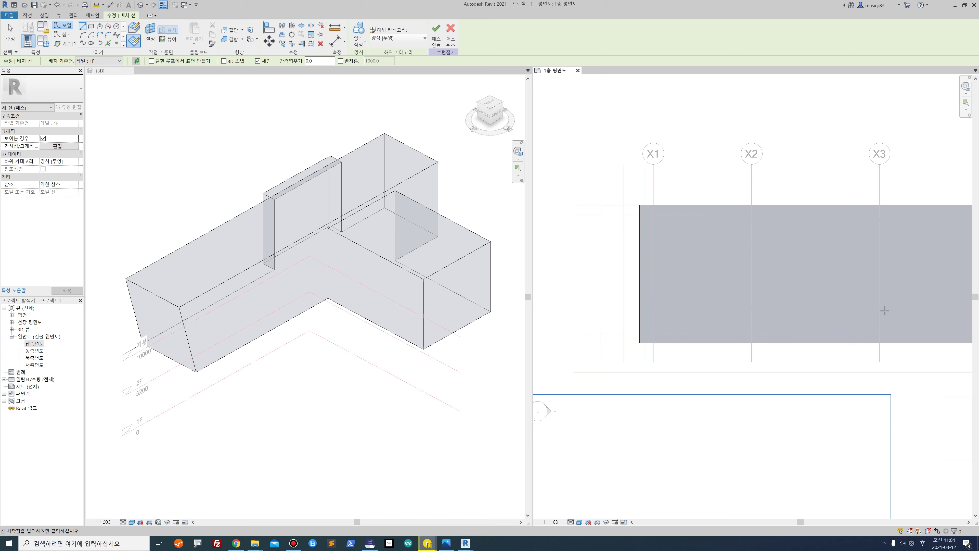
click(752, 333)
click(752, 205)
click(600, 205)
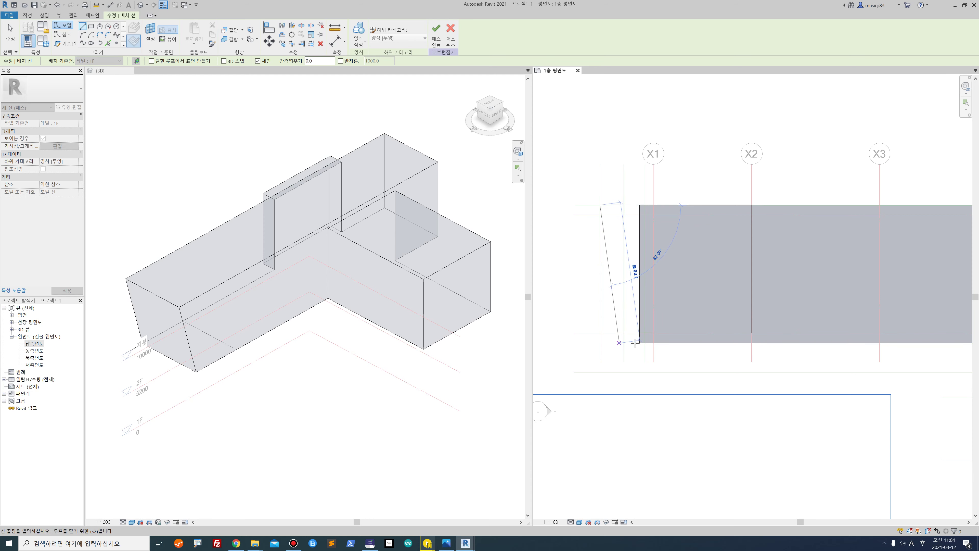
click(599, 350)
- Draw a line from the main block's southwest corner to the outermost reference plane, and shorten the vertical line to meet it
mouse_move(830, 346)
middle_down()
mouse_move(665, 313)
mouse_move(820, 315)
middle_up()
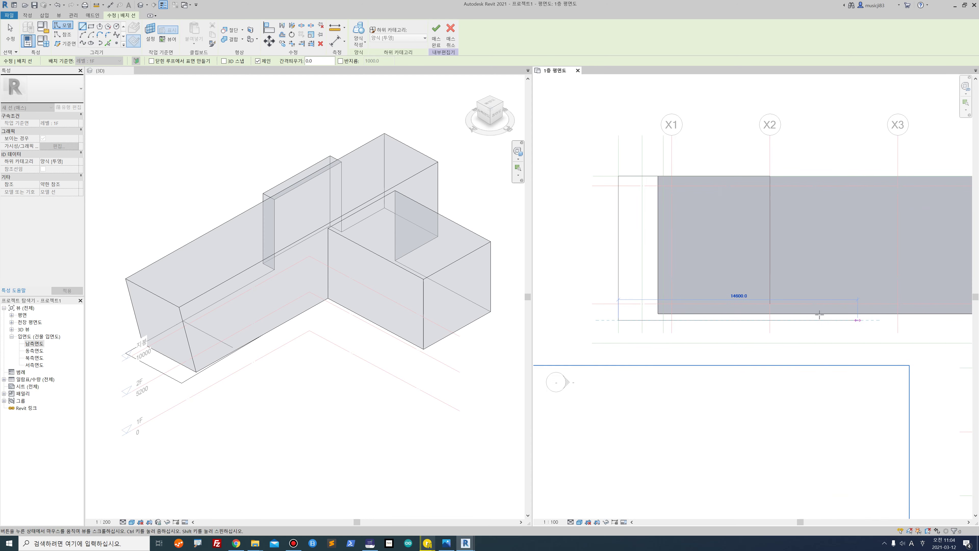
scroll(672, 328, down, 1)
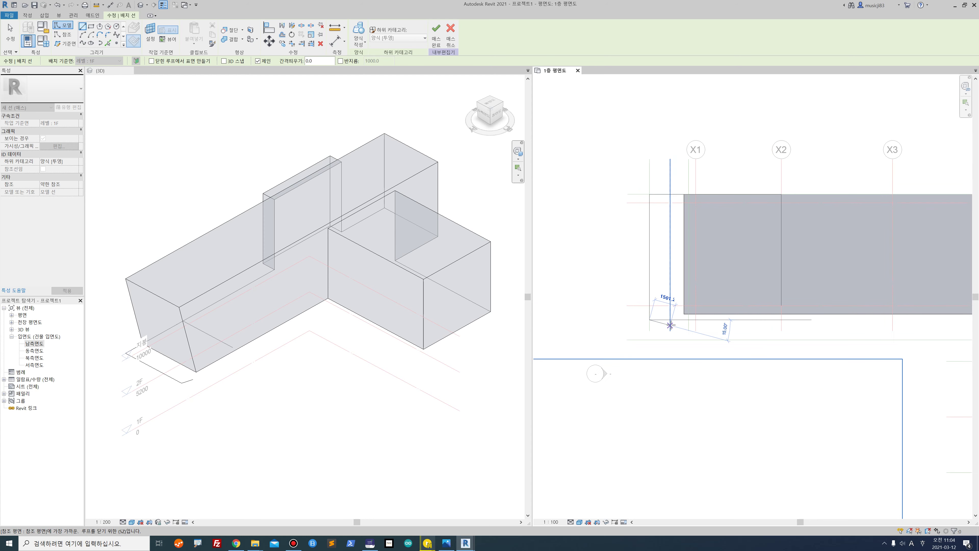
click(684, 314)
click(650, 314)
scroll(655, 318, up, 4)
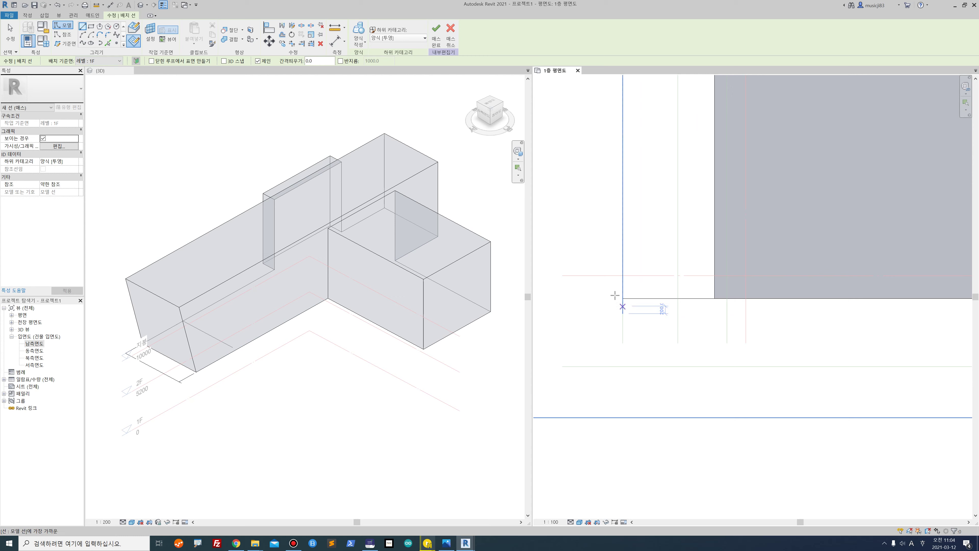
click(10, 33)
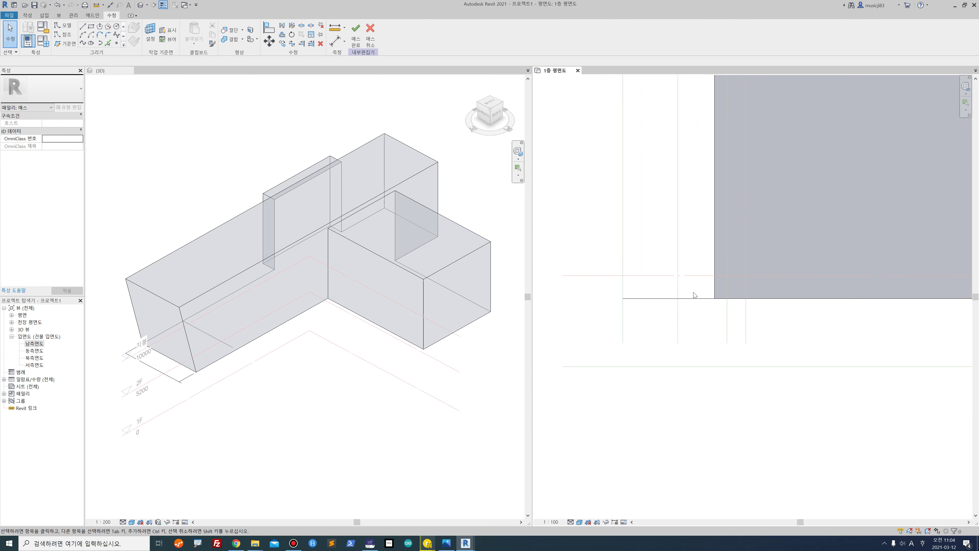
click(623, 311)
drag(623, 311, 623, 299)
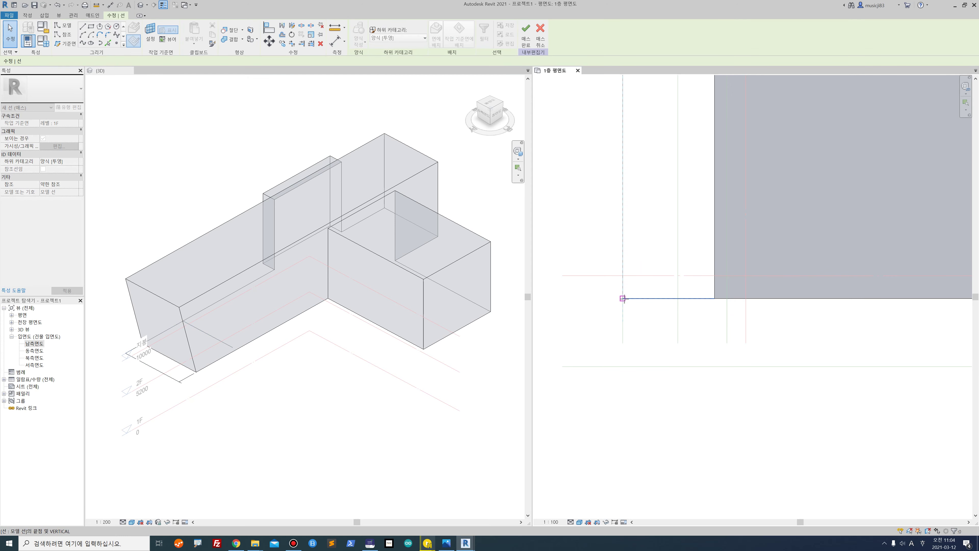
scroll(669, 317, down, 5)
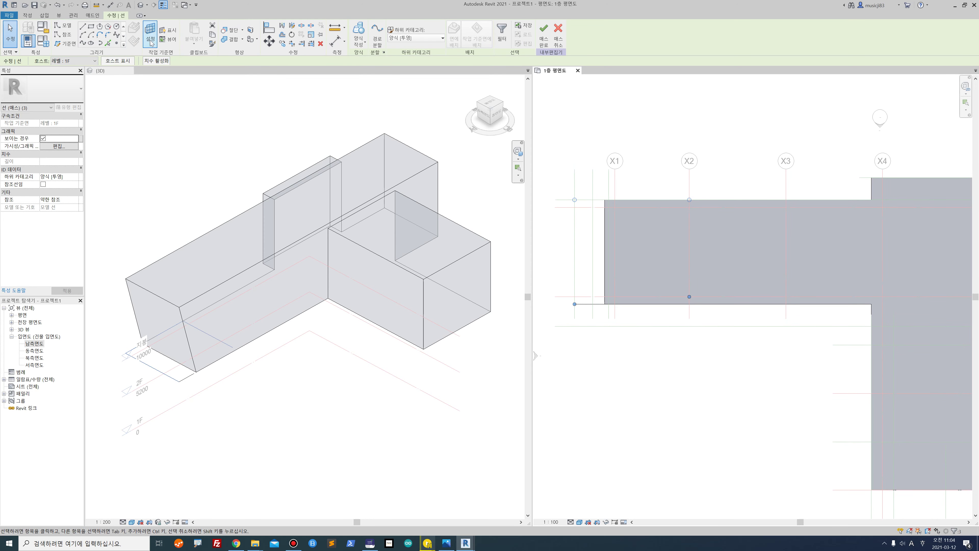
- Draw chained model lines from X2 along the block's south edge, down the wing's west edge, 1800 mm inward, north, and back west to X2
click(83, 27)
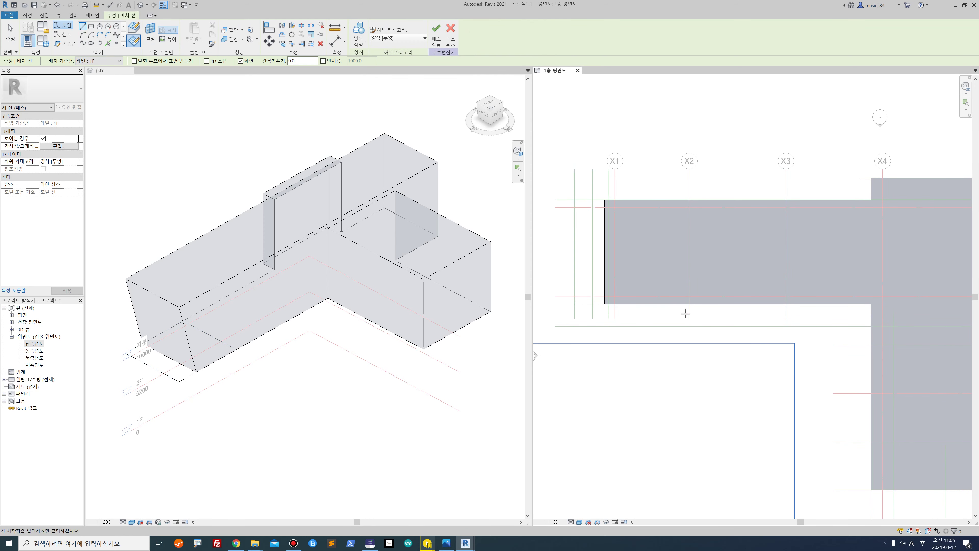
click(689, 304)
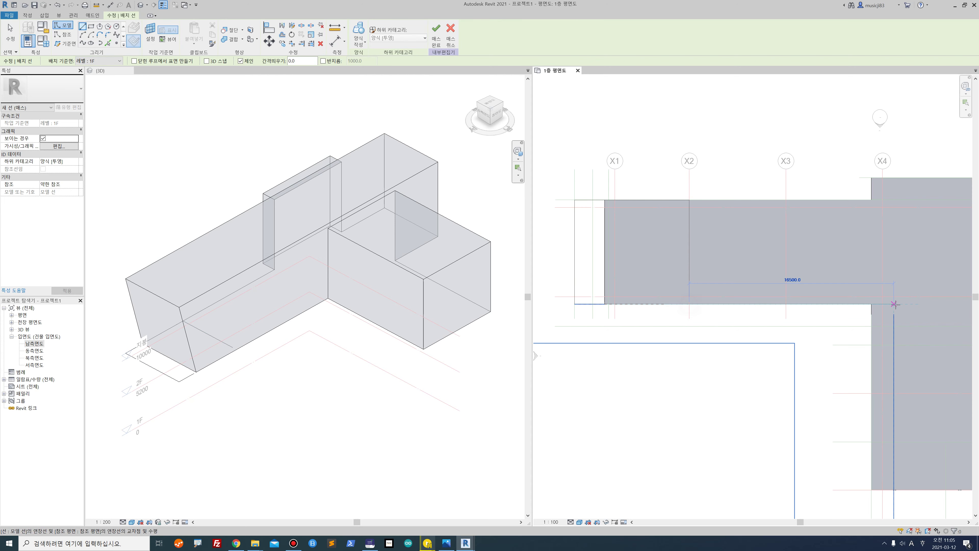
click(690, 304)
middle_drag(872, 305, 775, 284)
click(774, 284)
click(775, 372)
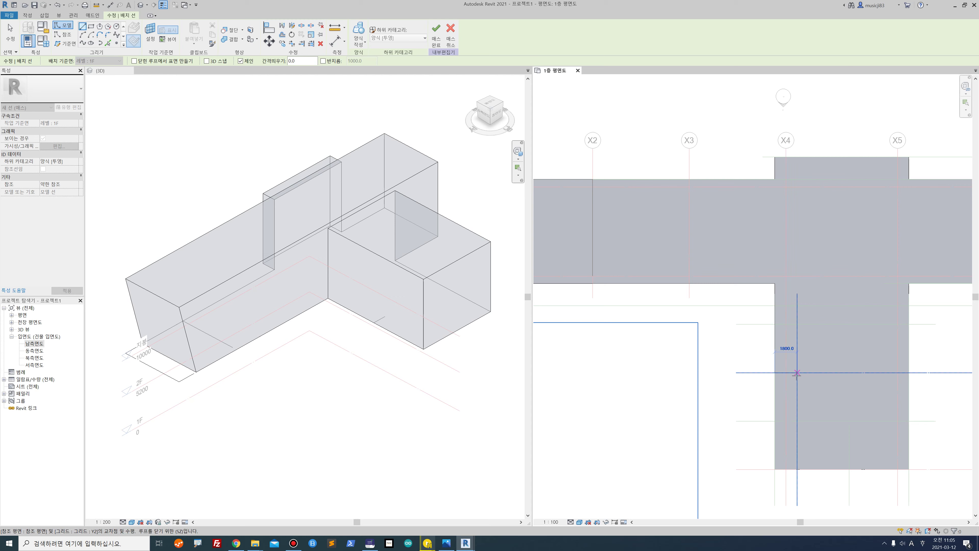
click(796, 373)
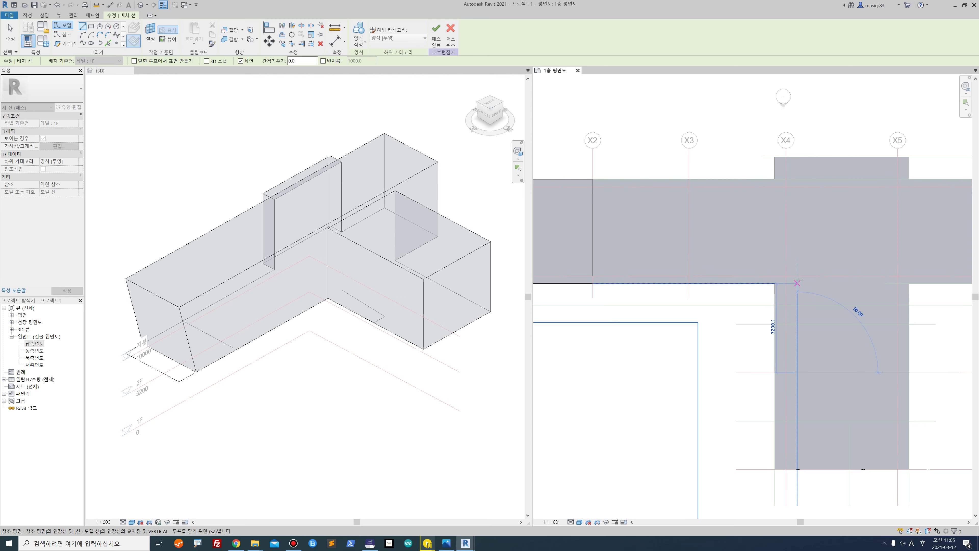
click(797, 276)
middle_drag(797, 276, 899, 286)
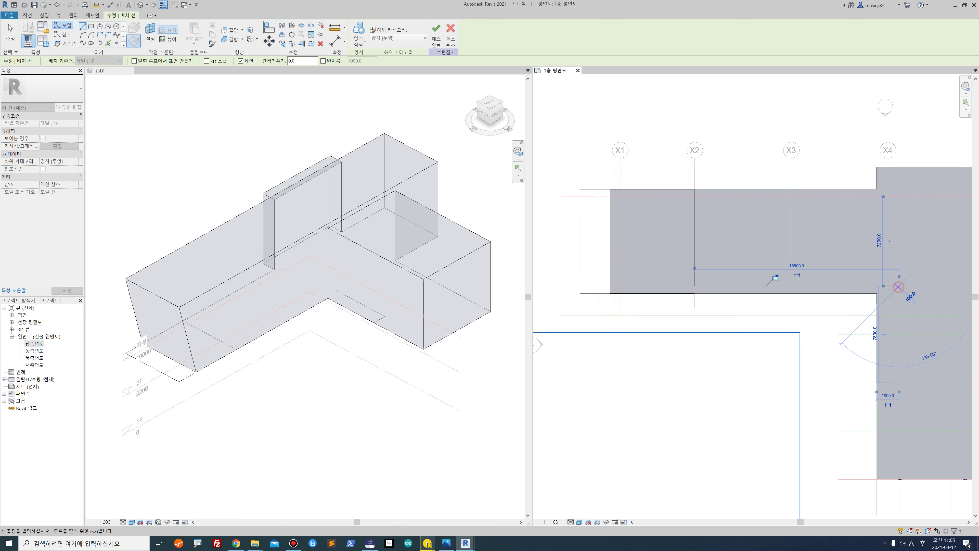
click(694, 285)
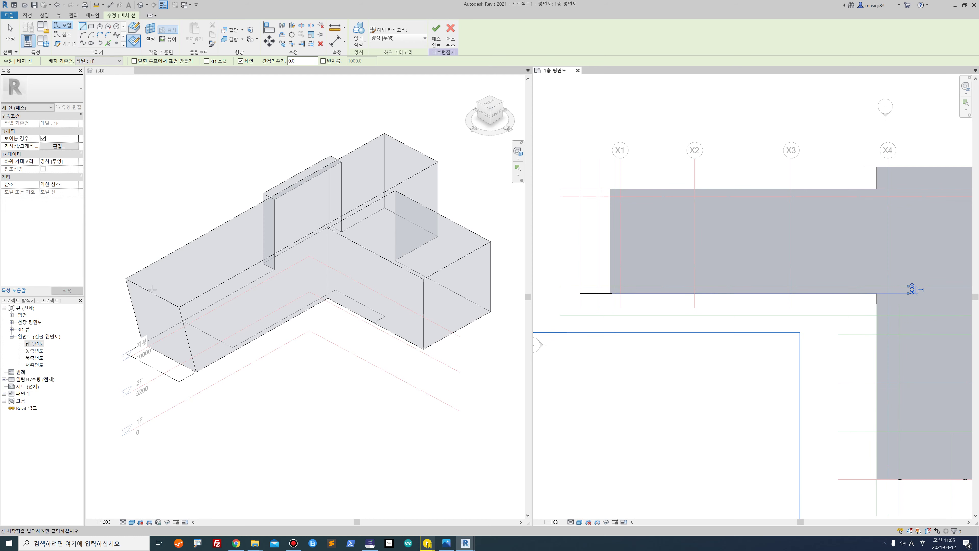
- In the 3D view, select the recess lines and extend the short line at the block's southwest corner to the line end at X2
click(4, 36)
key(Tab)
click(182, 381)
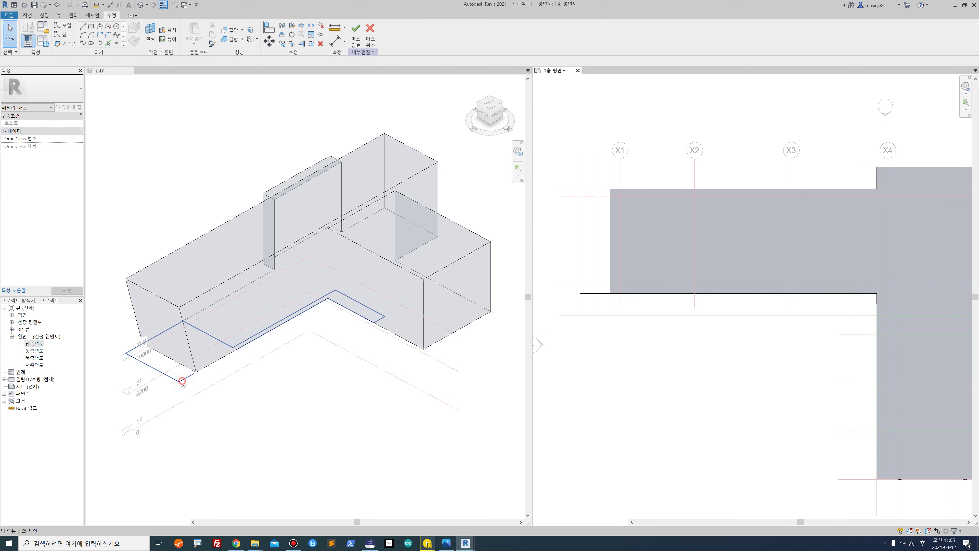
click(182, 380)
scroll(191, 379, up, 5)
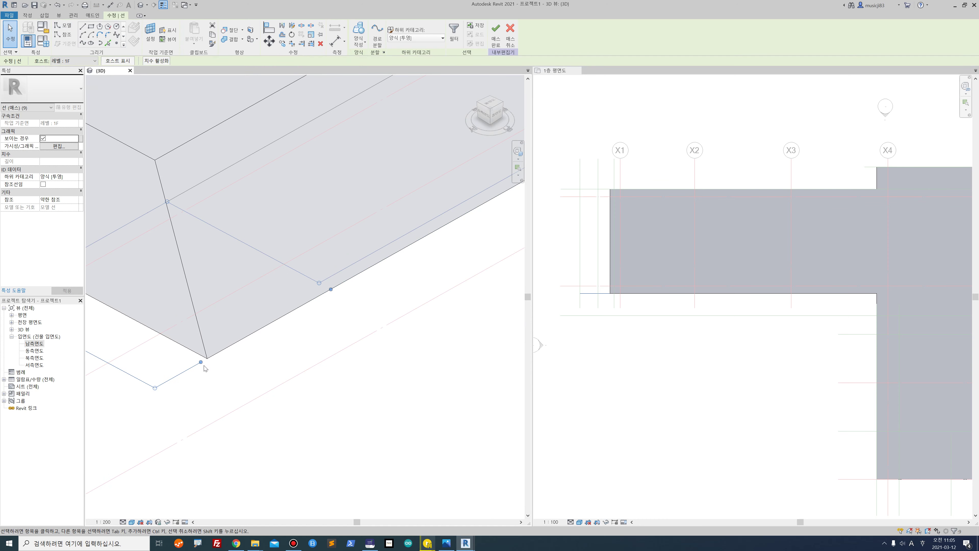
drag(202, 365, 333, 288)
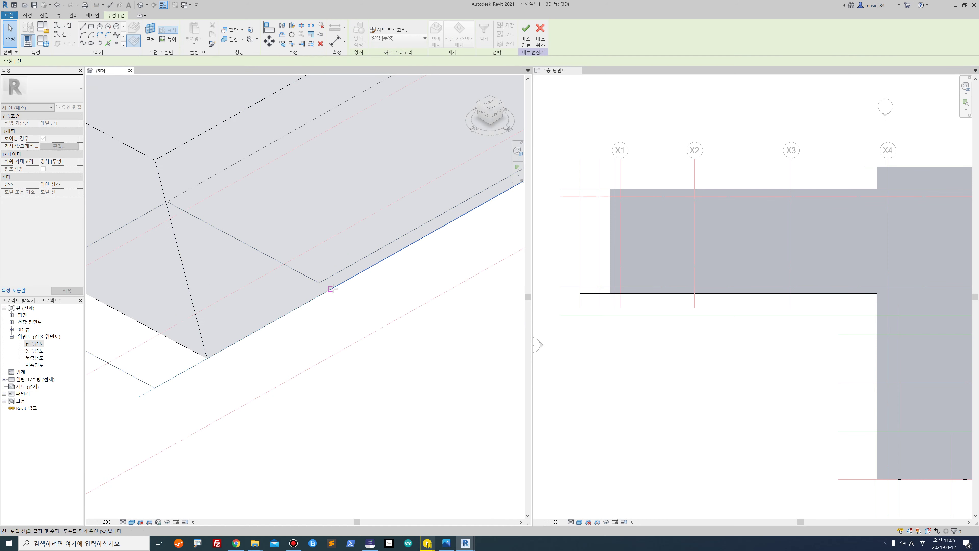
scroll(339, 316, down, 3)
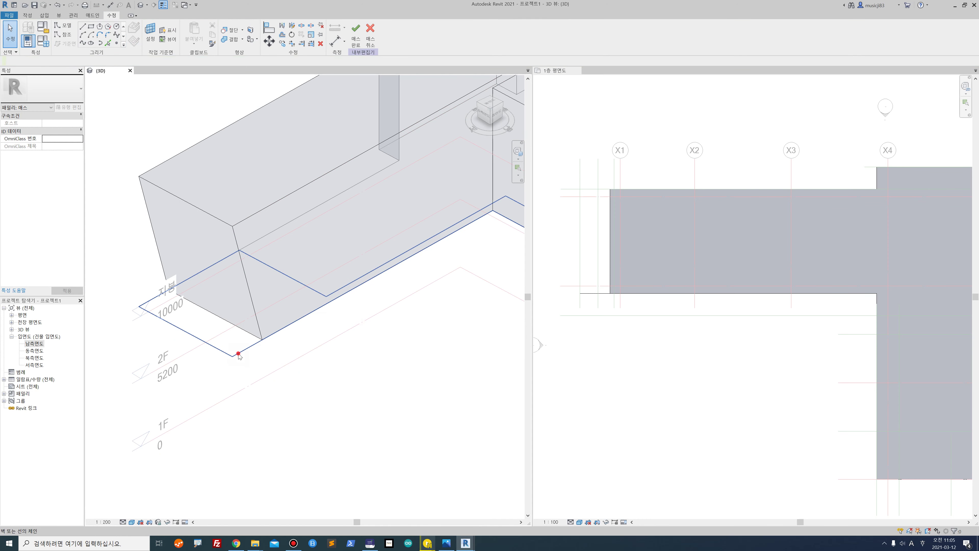
scroll(238, 352, down, 3)
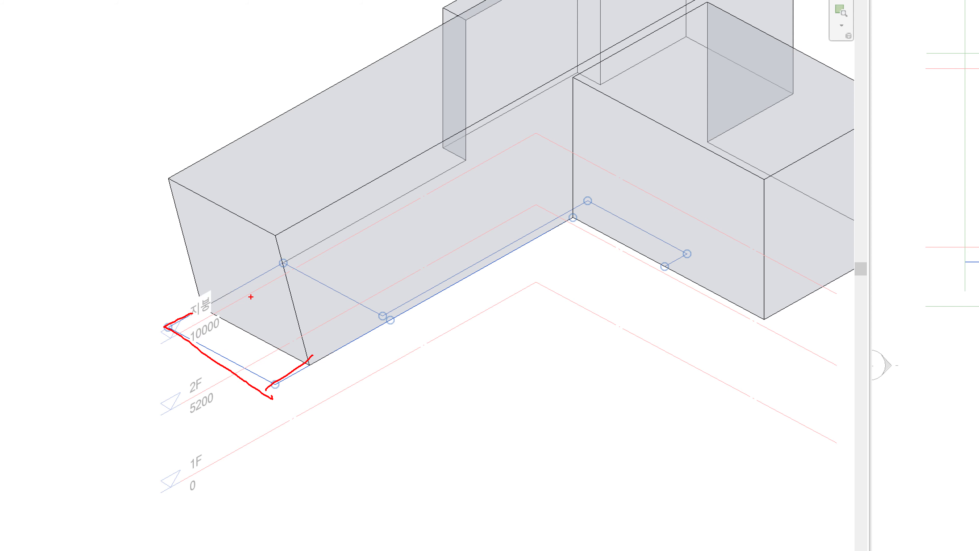
- Create a void form from the closed recess line chain, set its height to 4200 mm, and deselect it to cut the mass
key(Escape)
click(248, 359)
key(Tab)
click(238, 356)
click(365, 44)
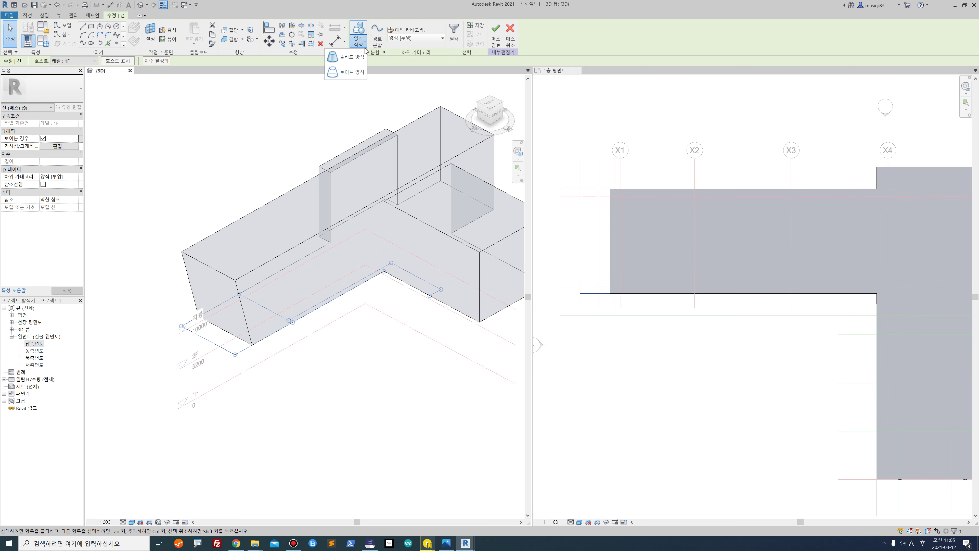
click(352, 72)
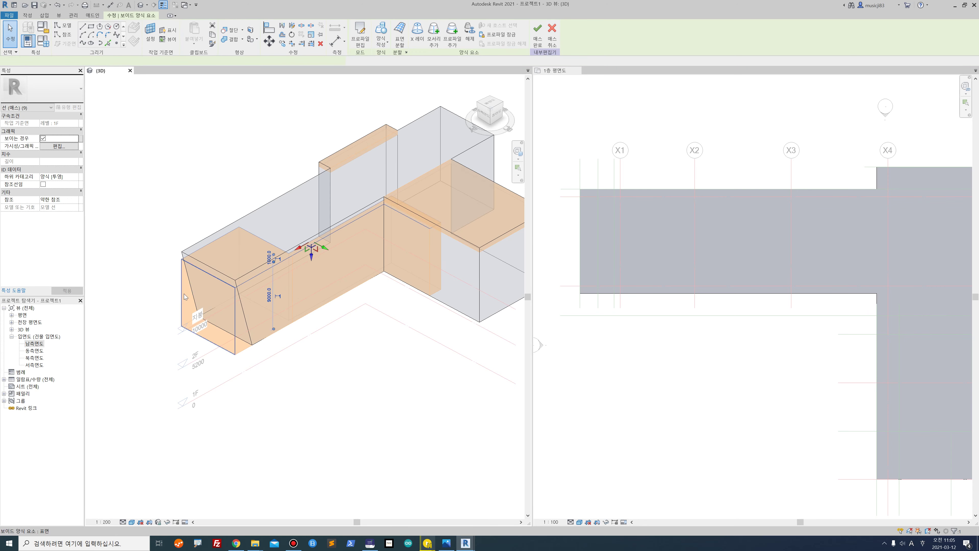
click(269, 295)
text(4200)
key(Return)
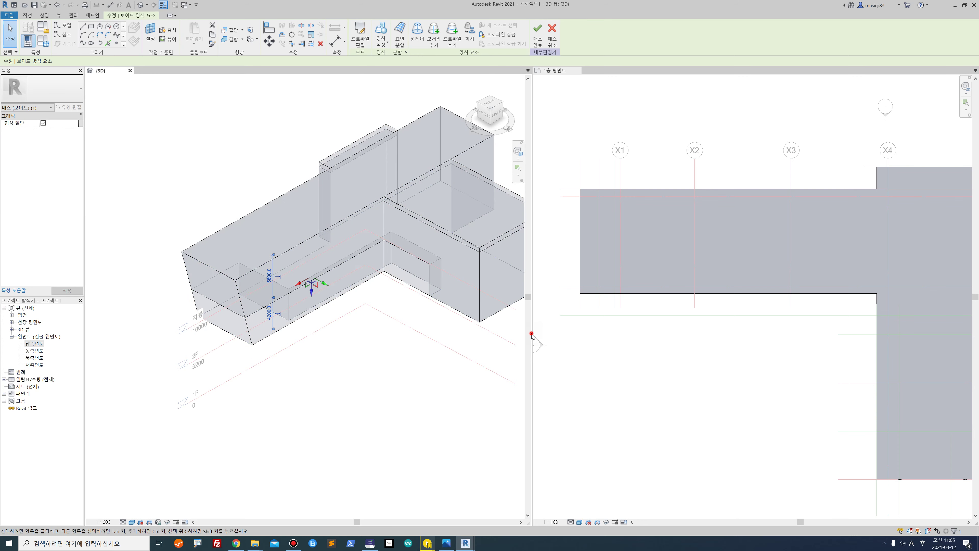
click(287, 390)
shift+middle_drag(364, 344, 382, 308)
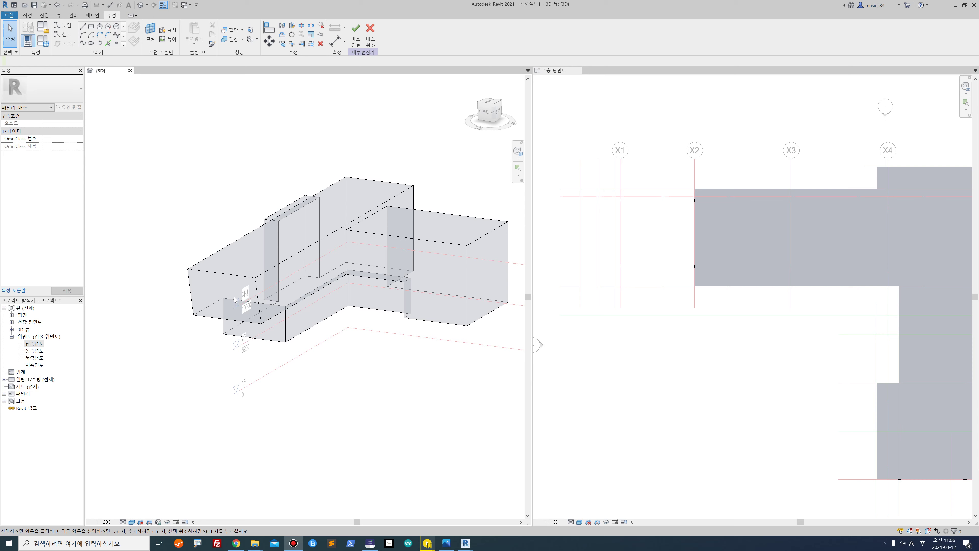
- In the first-floor plan, draw a closed 900 by 3300 mm line rectangle between X4 and the wing's west edge, near its southwest corner
shift+middle_drag(234, 299, 419, 339)
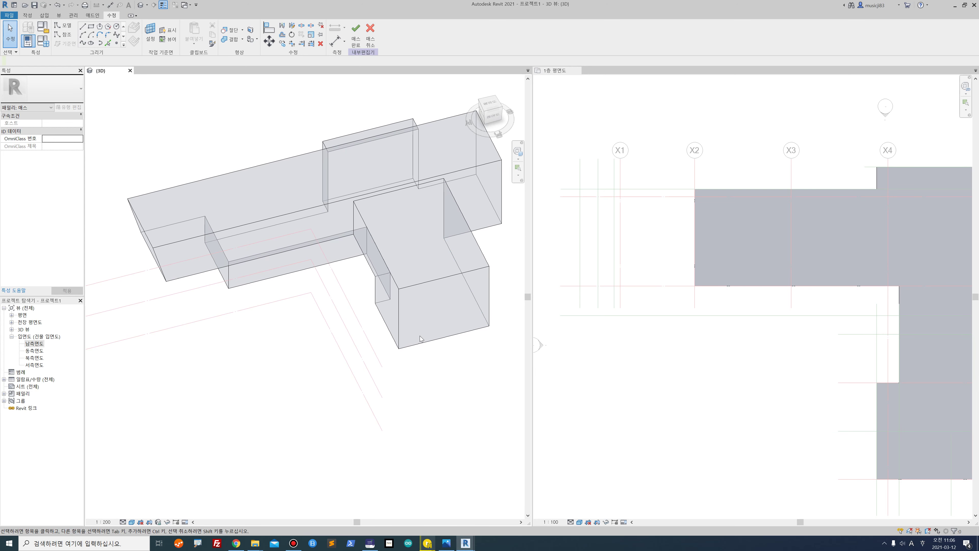
scroll(386, 331, up, 4)
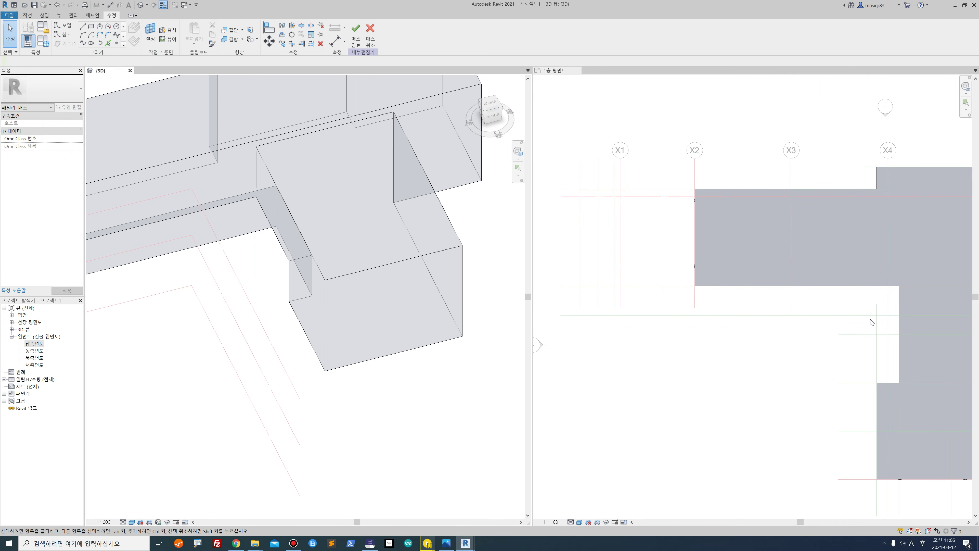
click(872, 322)
scroll(872, 322, down, 3)
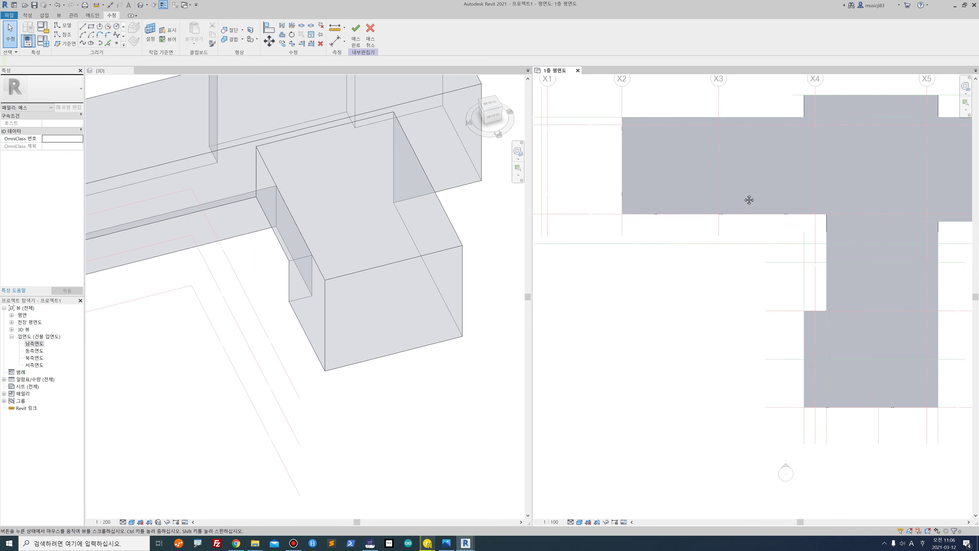
scroll(731, 304, up, 6)
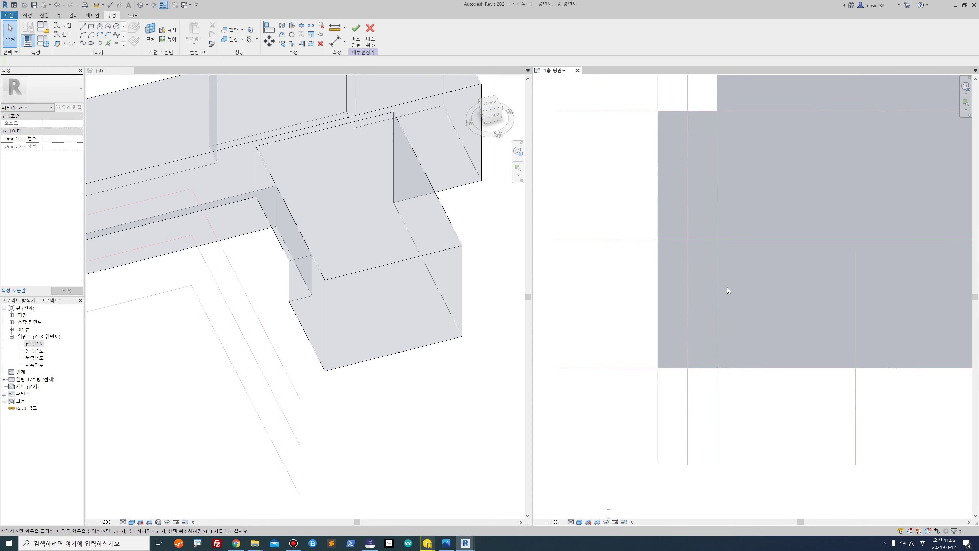
click(82, 26)
click(687, 240)
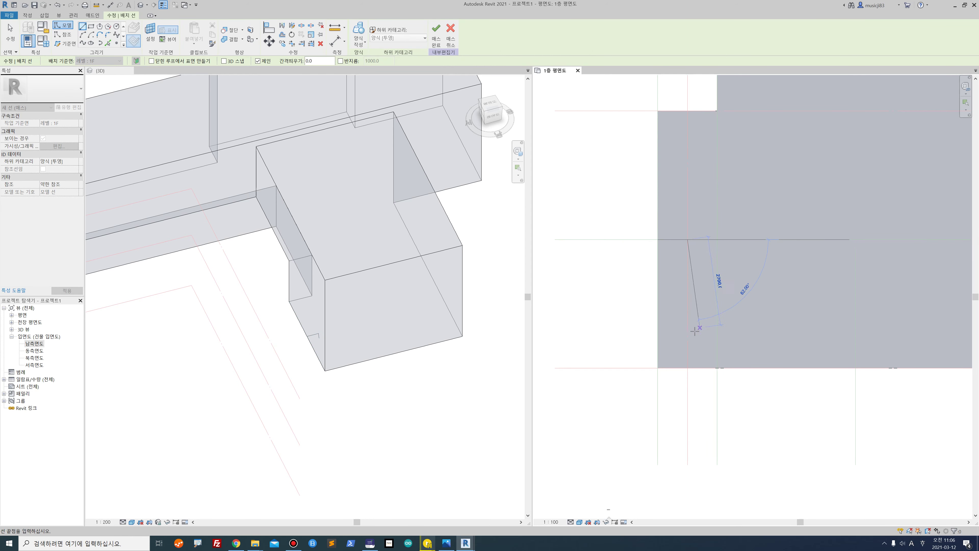
text(3300)
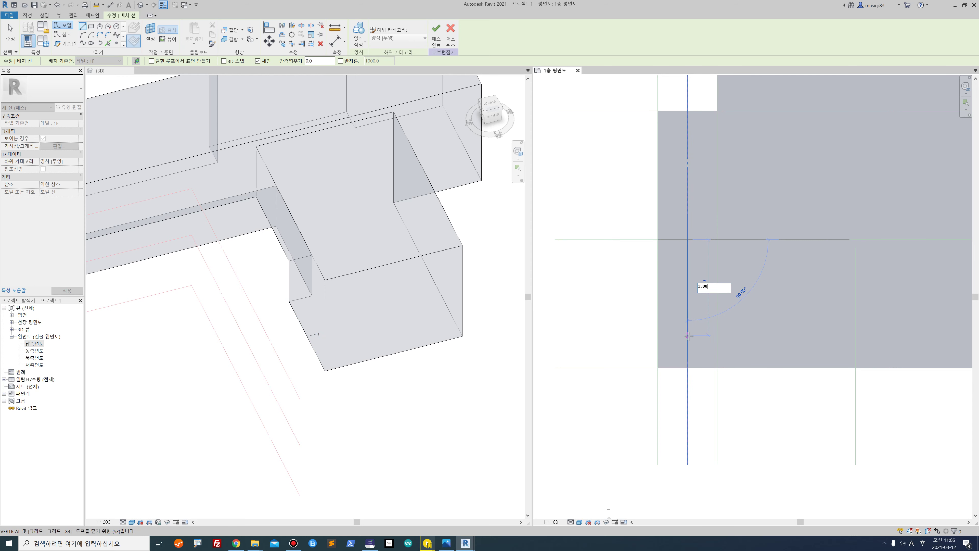
key(Return)
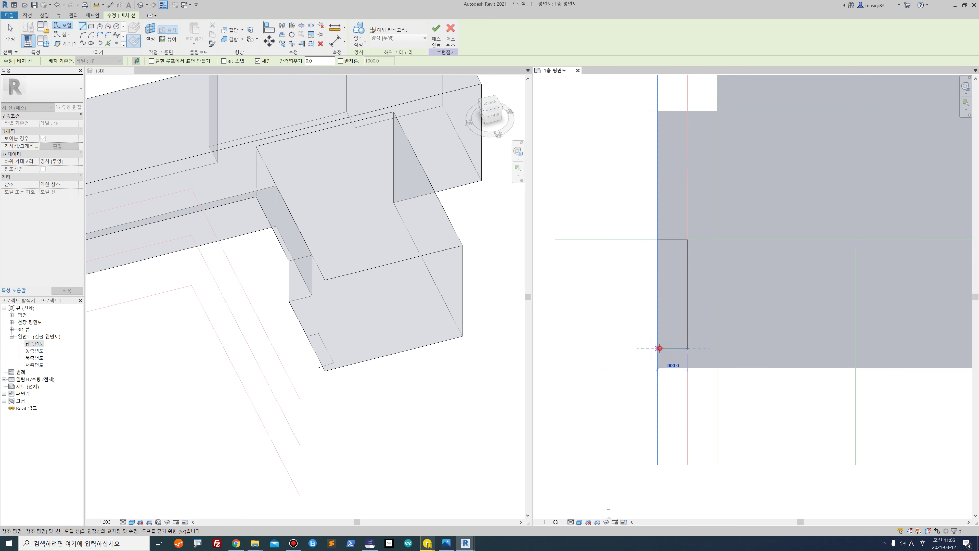
key(Escape)
- Draw a closed 900 by 3300 mm line rectangle between X5 and the wing's east edge, near its southeast corner
middle_drag(957, 218, 711, 224)
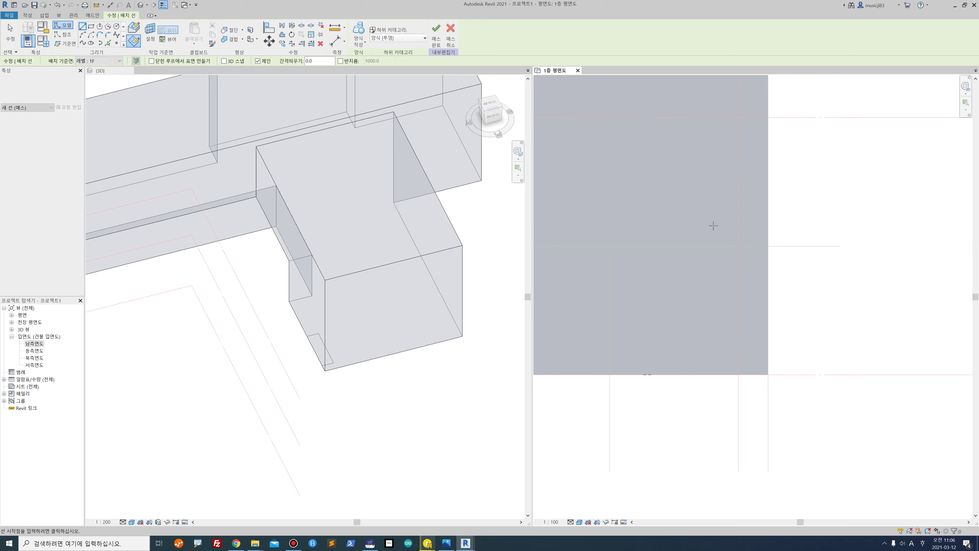
click(738, 246)
click(769, 246)
text(30)
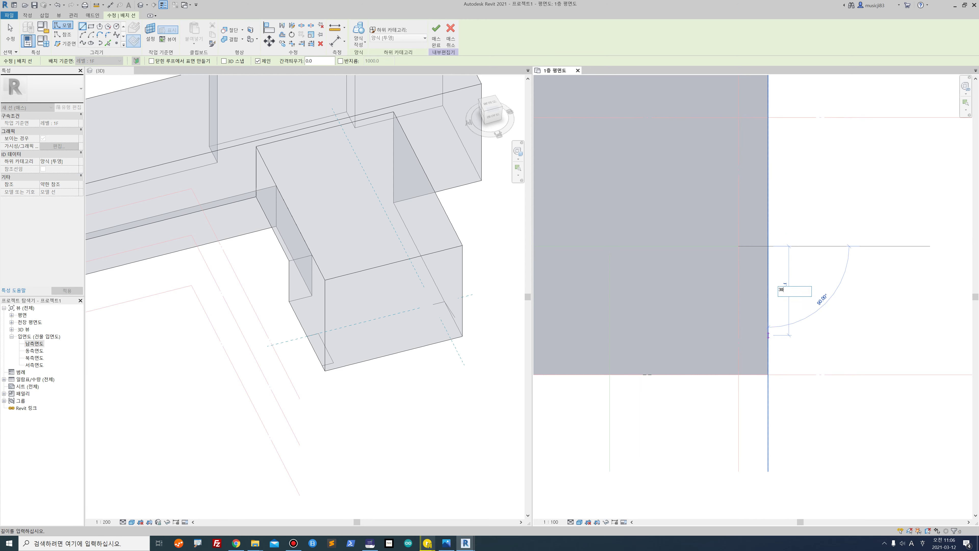
text(00)
key(Return)
click(737, 356)
click(739, 245)
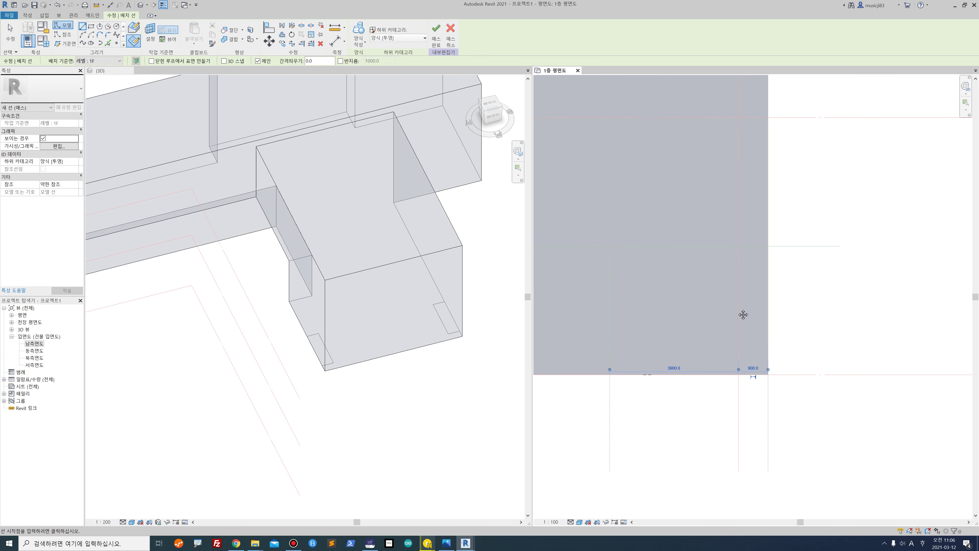
- Try the Hidden Line and Wireframe visual styles on the first-floor plan, and set it to Consistent Colors
middle_drag(696, 323, 814, 310)
scroll(794, 310, down, 3)
middle_drag(677, 310, 678, 316)
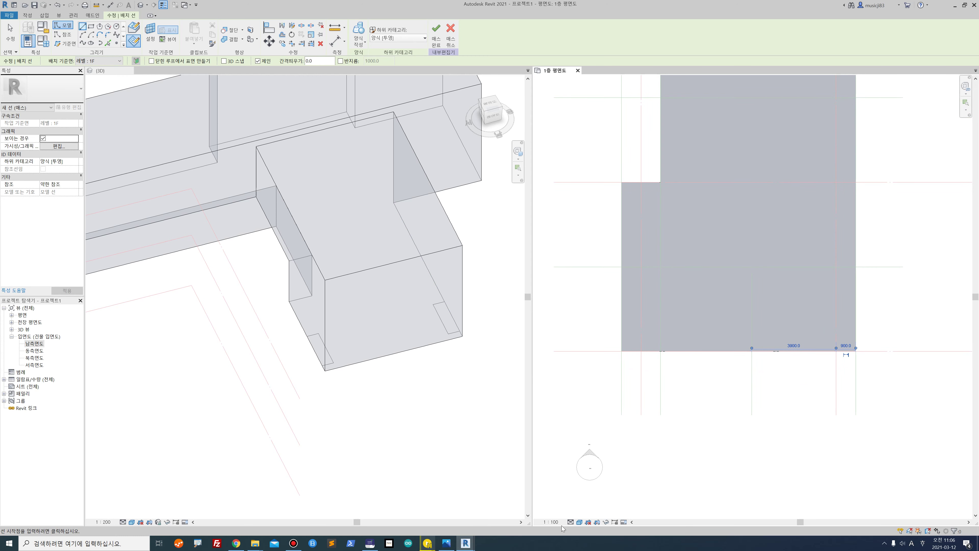
click(580, 522)
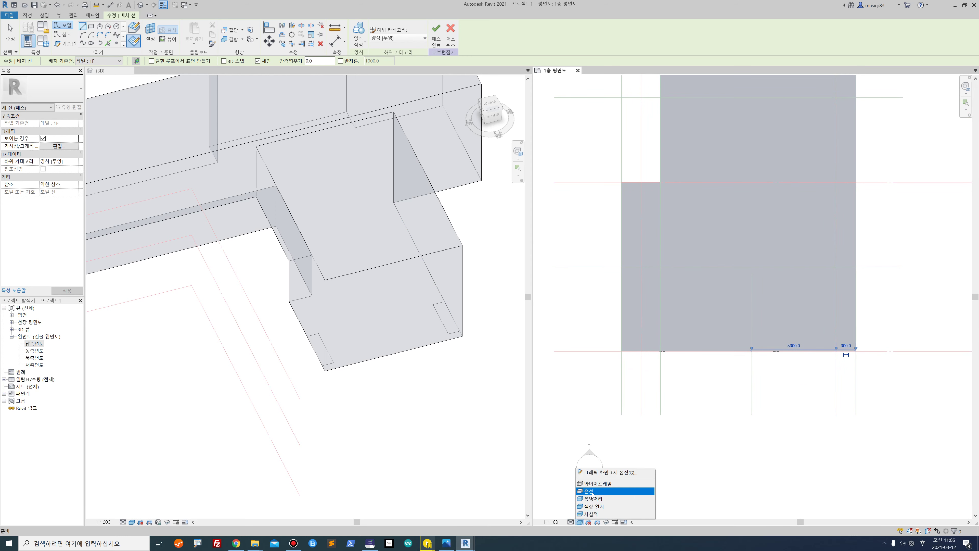
click(590, 491)
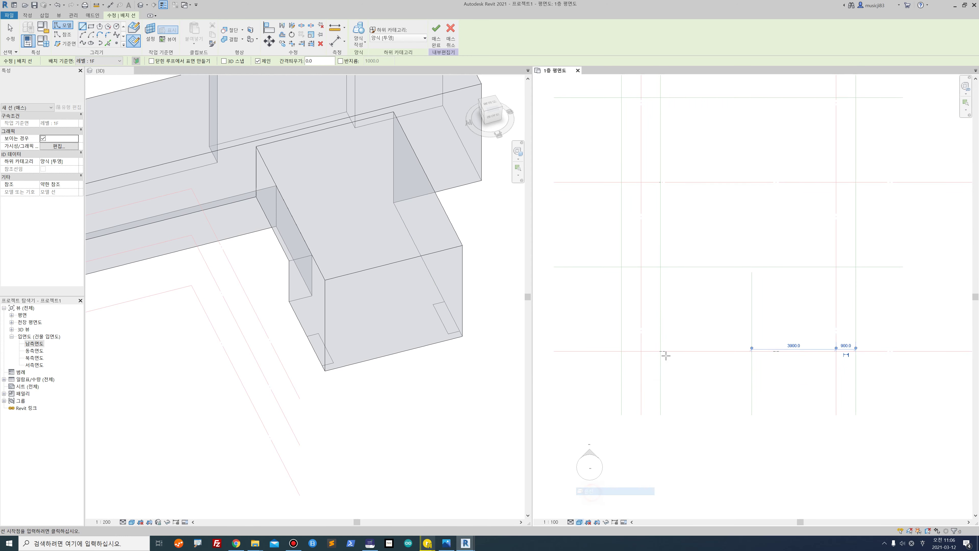
click(579, 523)
click(594, 483)
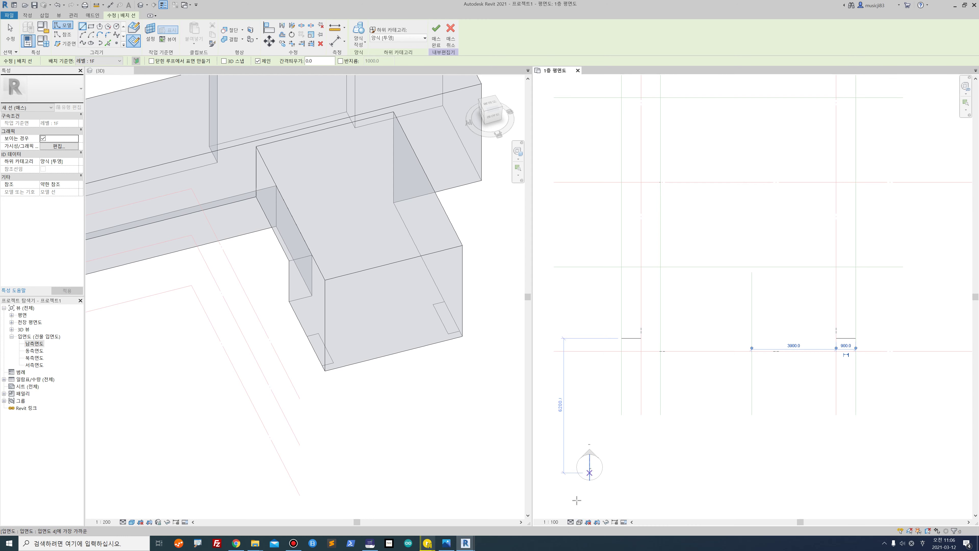
click(580, 522)
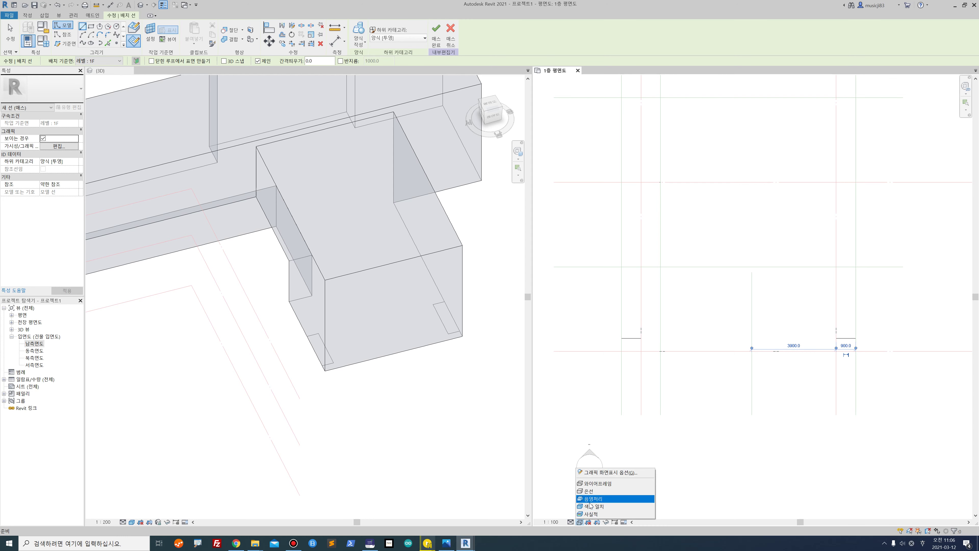
click(591, 505)
- End line drawing and pick the closed rectangular line chain at the wing's southwest corner in the 3D view
click(356, 363)
scroll(314, 342, up, 4)
scroll(348, 334, down, 3)
middle_drag(383, 330, 343, 328)
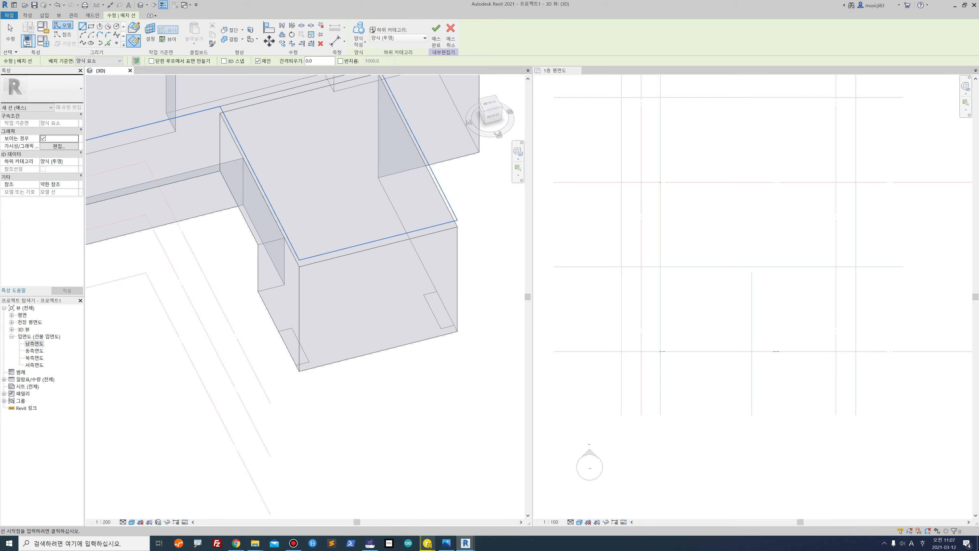
click(10, 33)
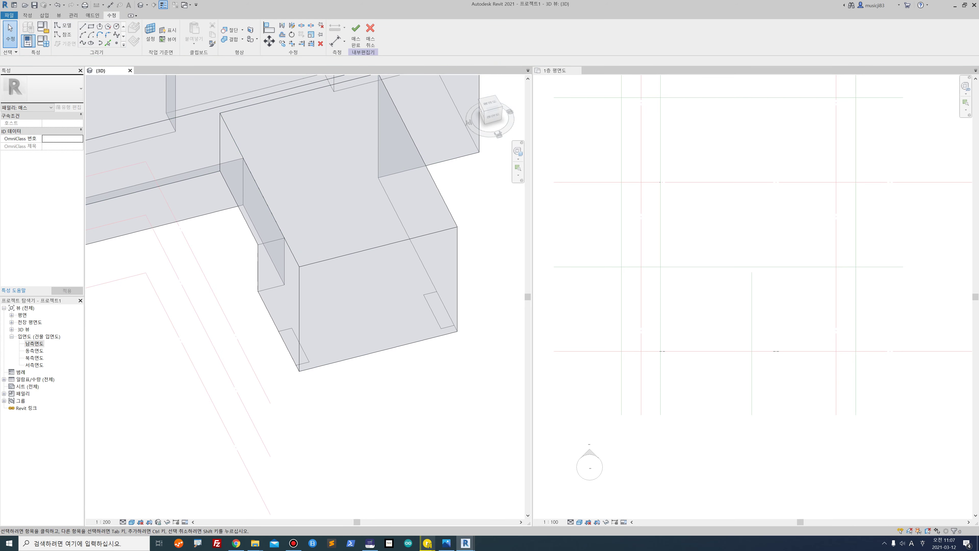
click(255, 326)
key(Tab)
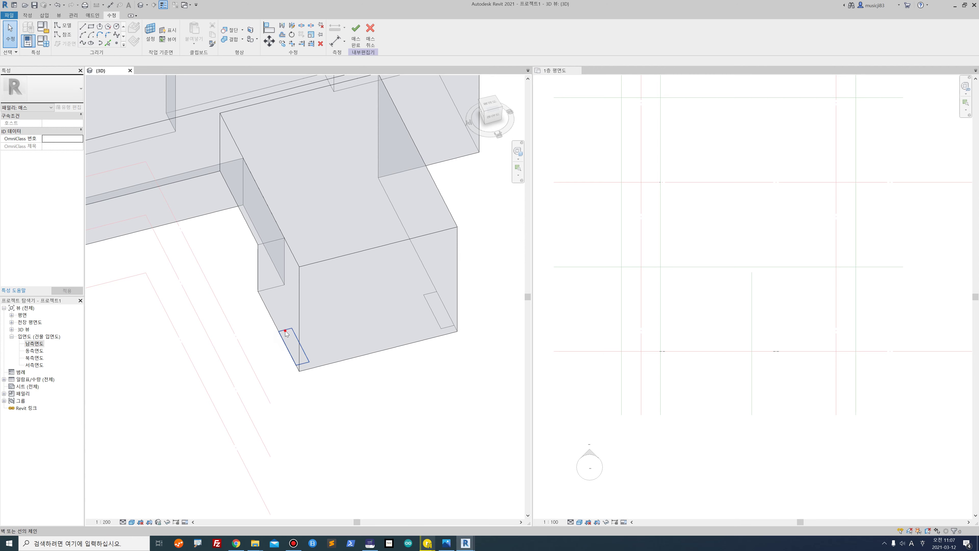
- Create a void form from the rectangle at the end block's bottom corner and set its height to 8500
click(285, 330)
click(358, 41)
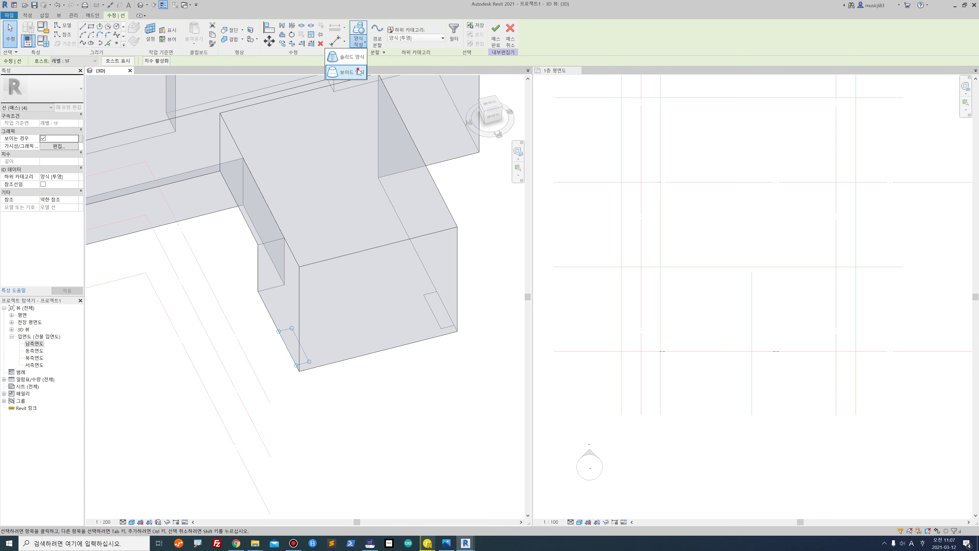
click(346, 71)
scroll(319, 277, up, 5)
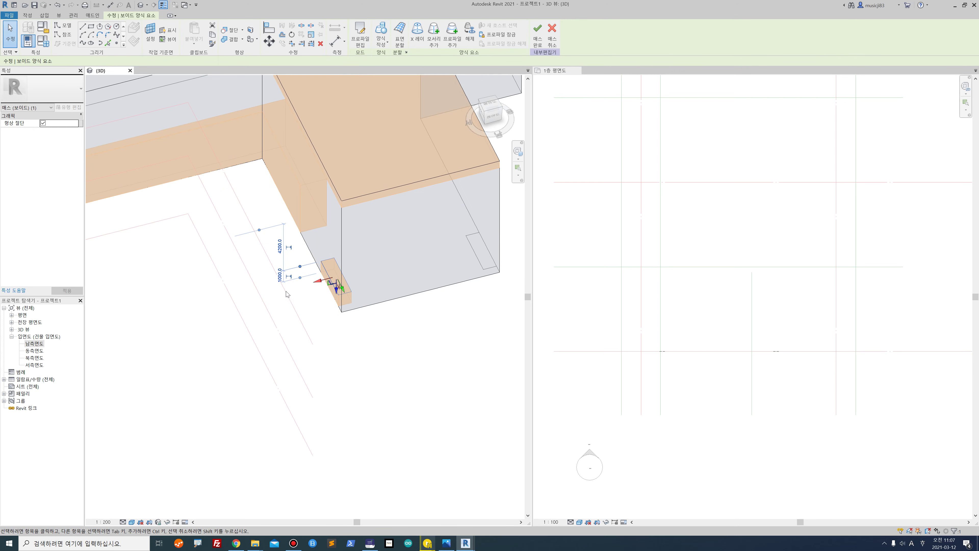
click(270, 273)
scroll(303, 279, down, 3)
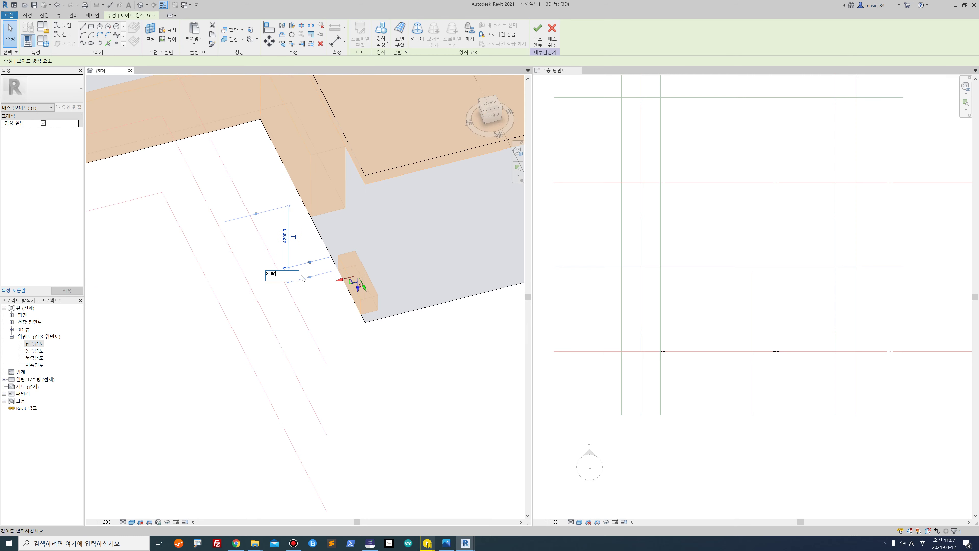
key(Return)
scroll(266, 266, down, 2)
- Create a void form from the matching rectangle at the block's opposite bottom corner, as tall as the first void
shift+middle_drag(401, 249, 162, 236)
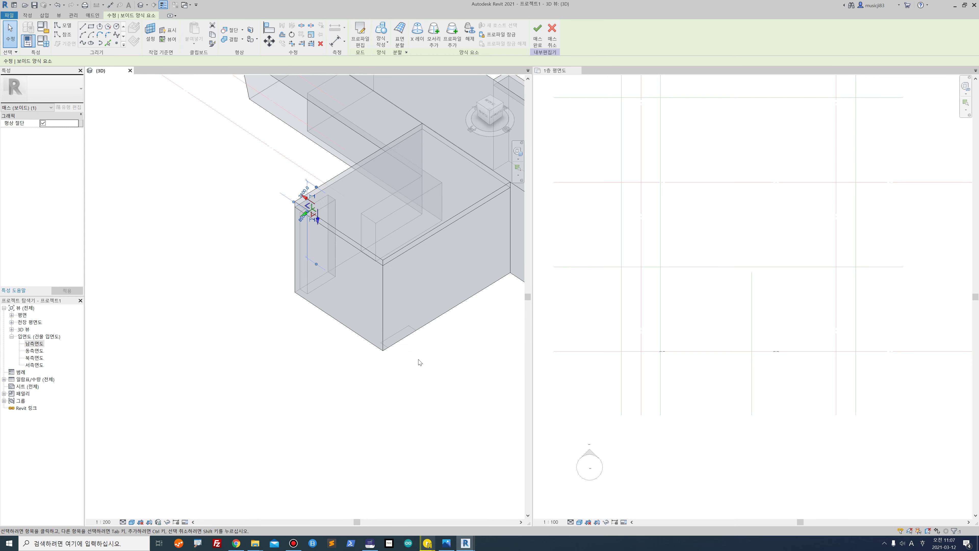
click(408, 349)
click(398, 332)
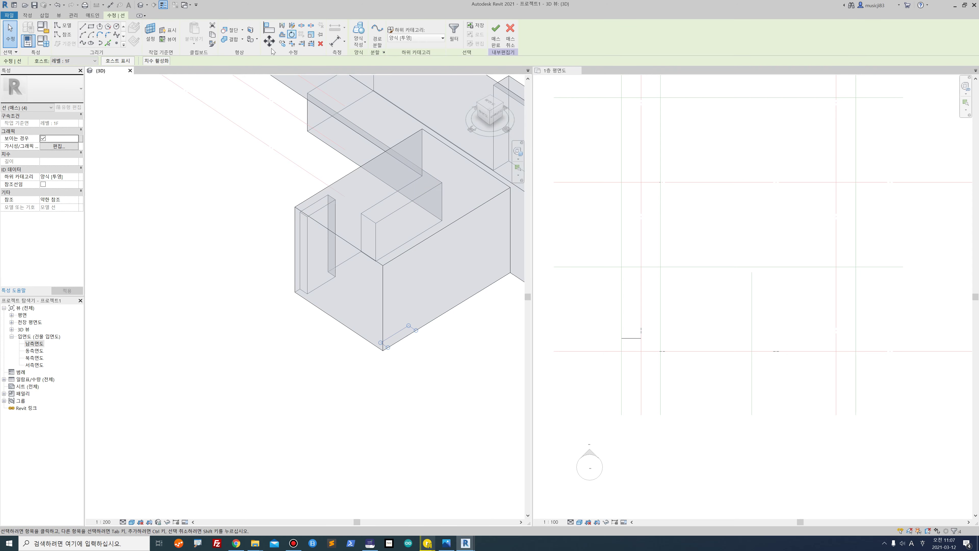
click(359, 43)
click(346, 70)
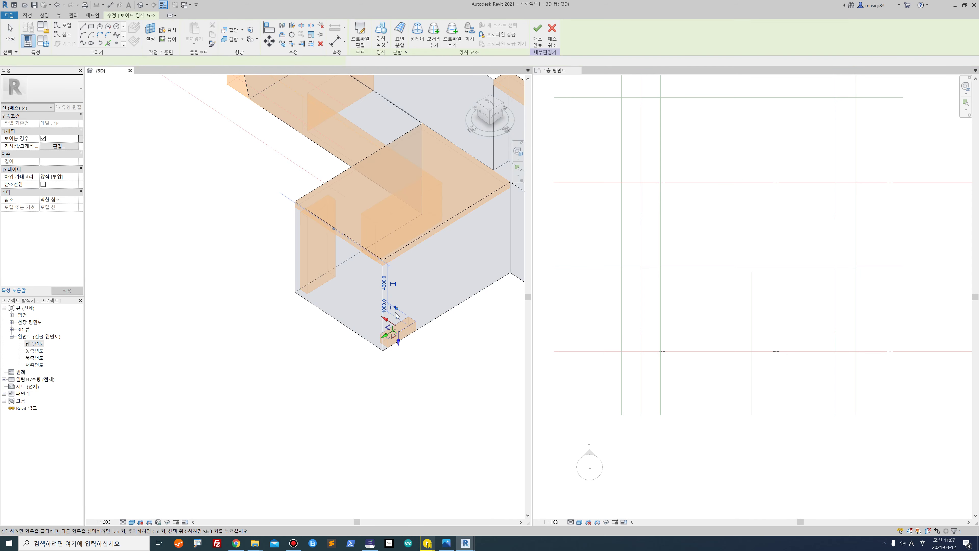
click(384, 306)
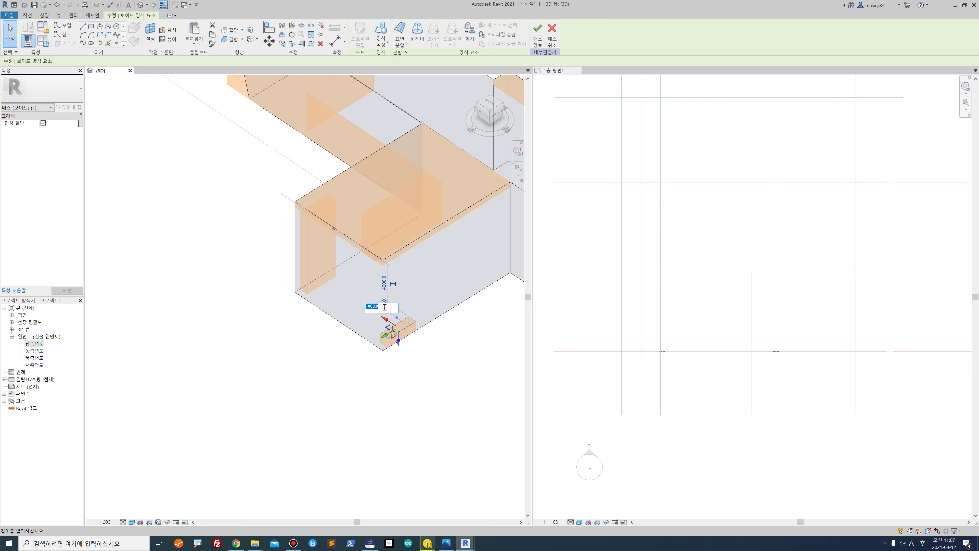
key(Return)
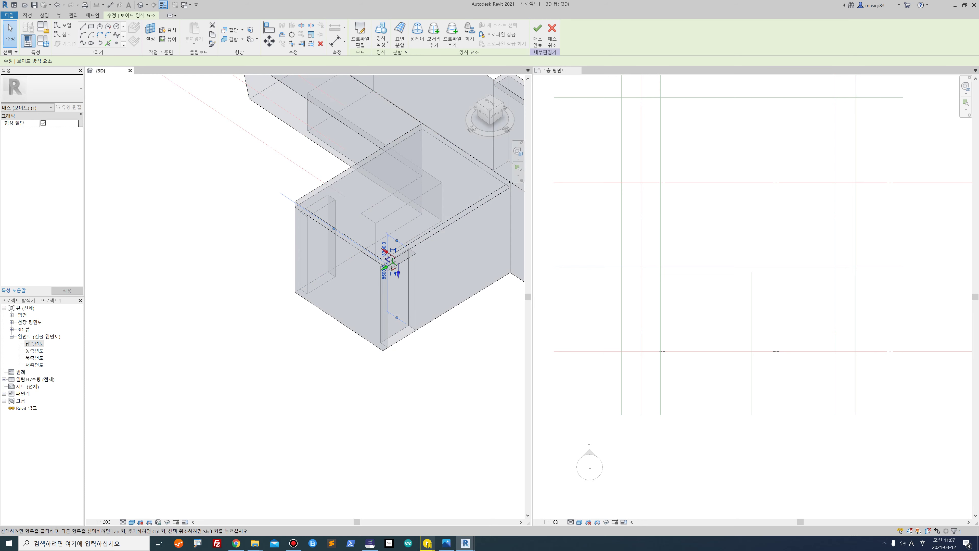
scroll(418, 317, down, 4)
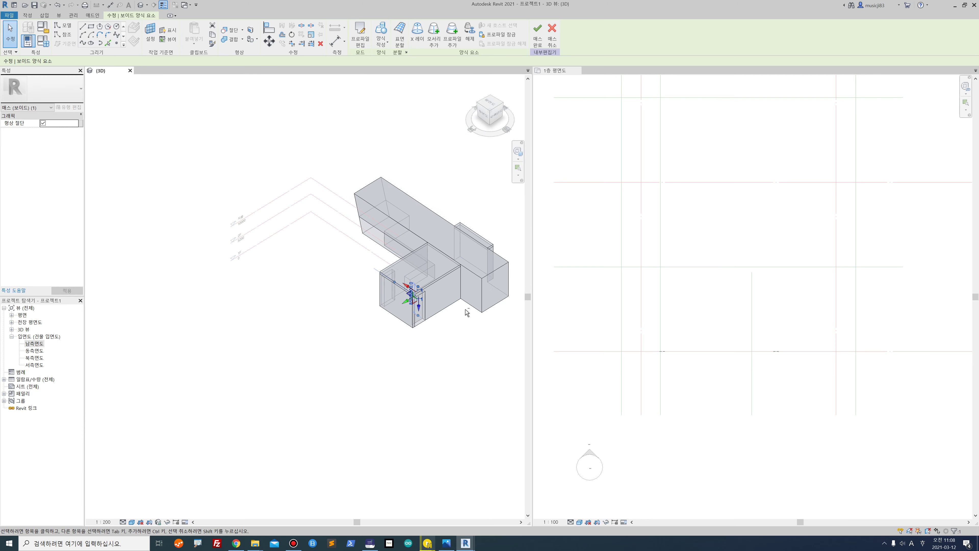
shift+middle_drag(418, 318, 290, 313)
middle_drag(487, 337, 237, 303)
scroll(281, 310, up, 2)
drag(317, 331, 302, 318)
middle_drag(267, 308, 339, 291)
scroll(283, 320, up, 3)
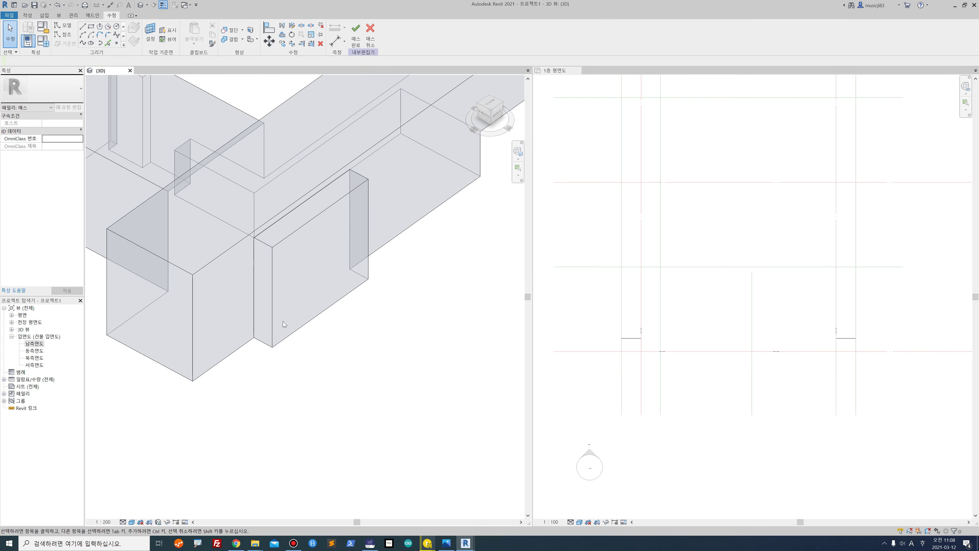
click(93, 27)
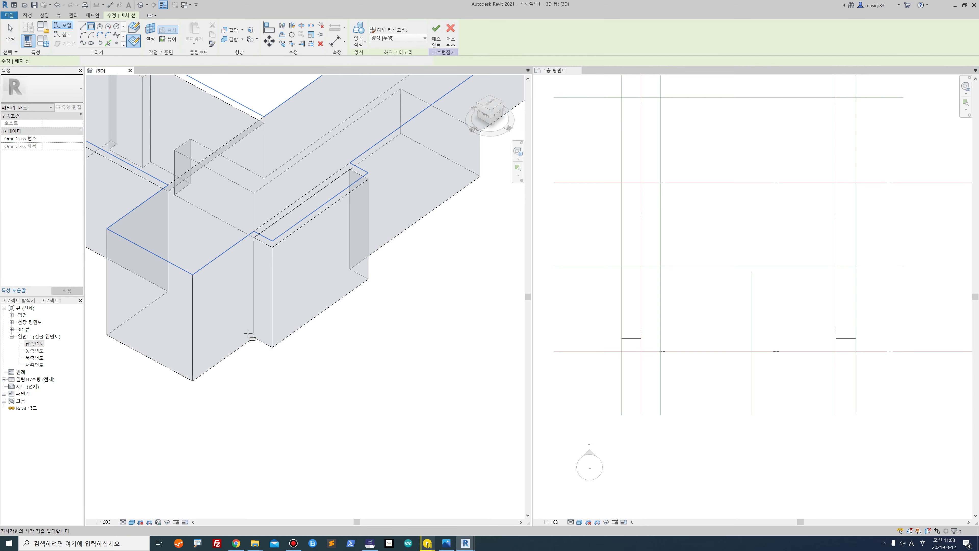
click(15, 38)
scroll(736, 257, down, 3)
middle_drag(823, 215, 790, 361)
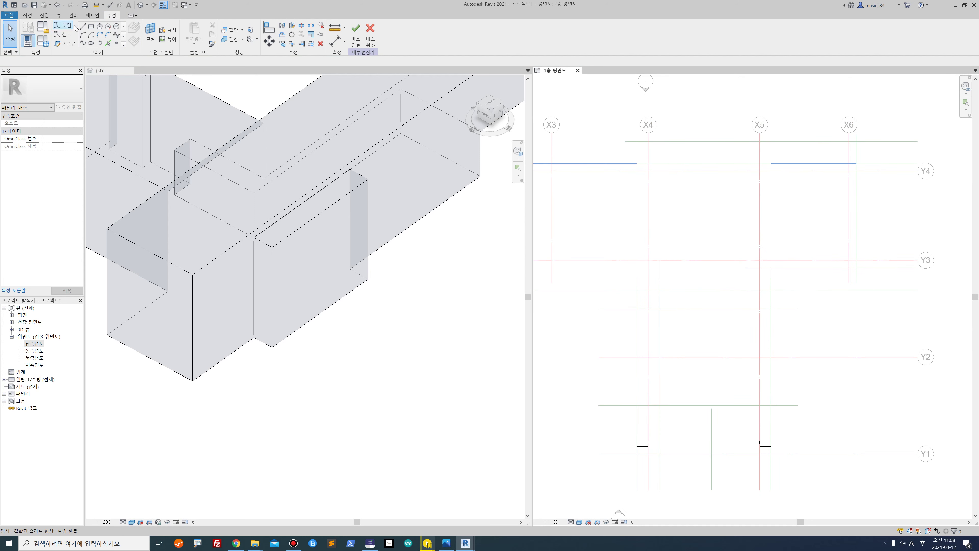
- Sketch an 1800 mm deep rectangle in the Level 1 plan above grid Y4, between the reference planes just outside X4 and X5
click(90, 27)
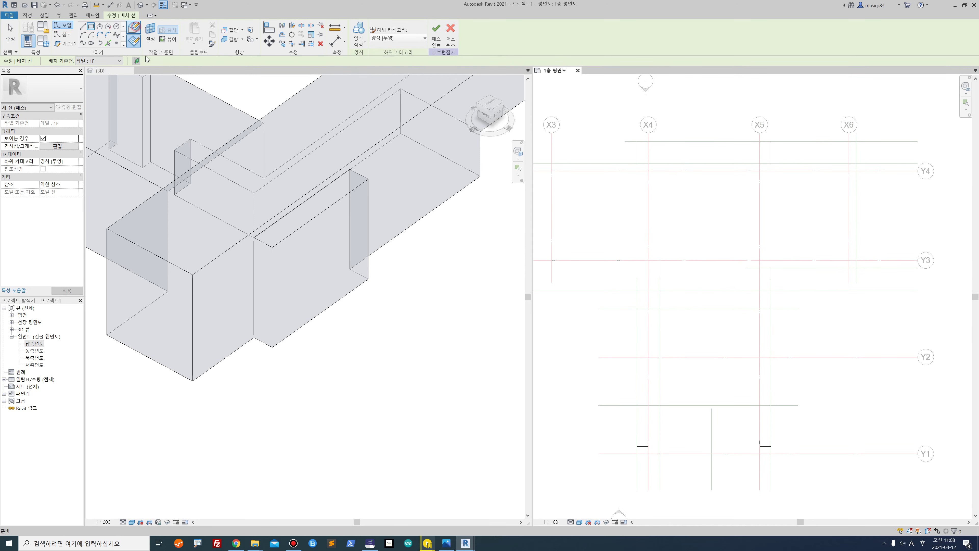
scroll(258, 354, up, 3)
click(247, 318)
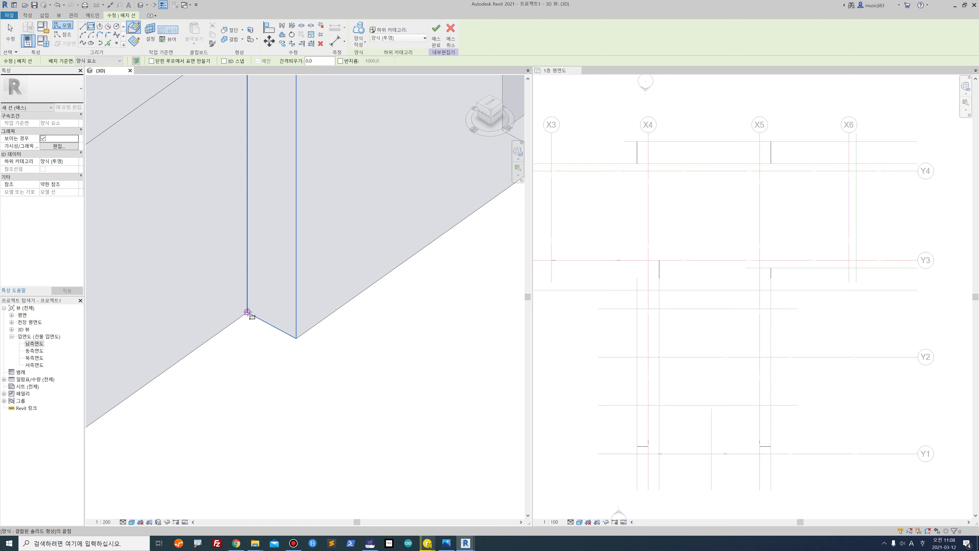
click(247, 312)
scroll(371, 273, down, 3)
key(Escape)
click(559, 291)
scroll(684, 236, down, 3)
scroll(634, 207, up, 4)
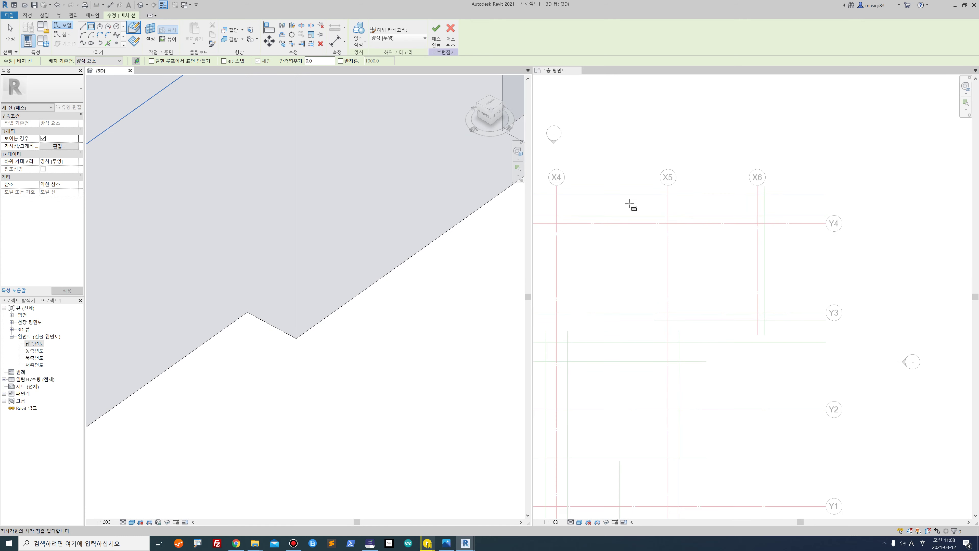
scroll(566, 222, up, 2)
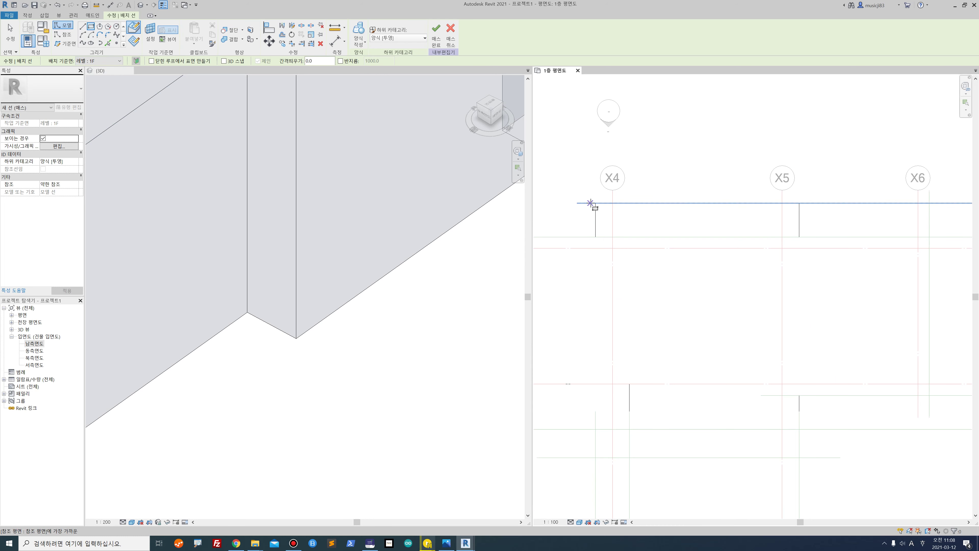
click(596, 203)
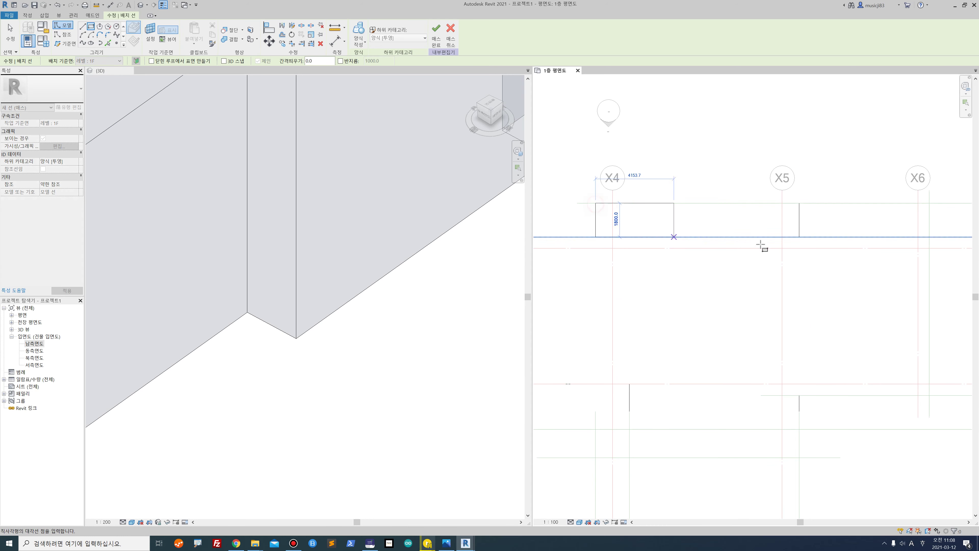
click(800, 236)
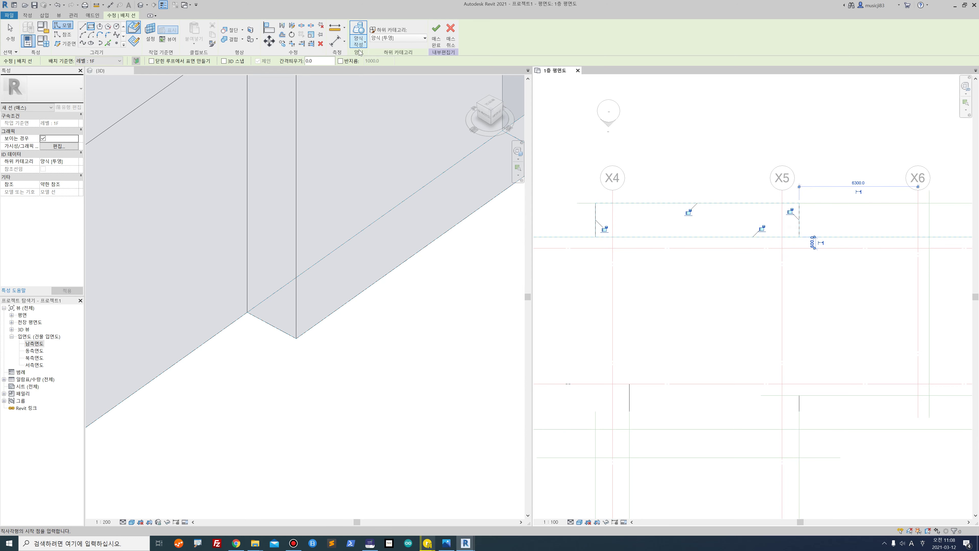
- Create a void form from the rectangle under the projecting block and set its height to 4200
click(7, 33)
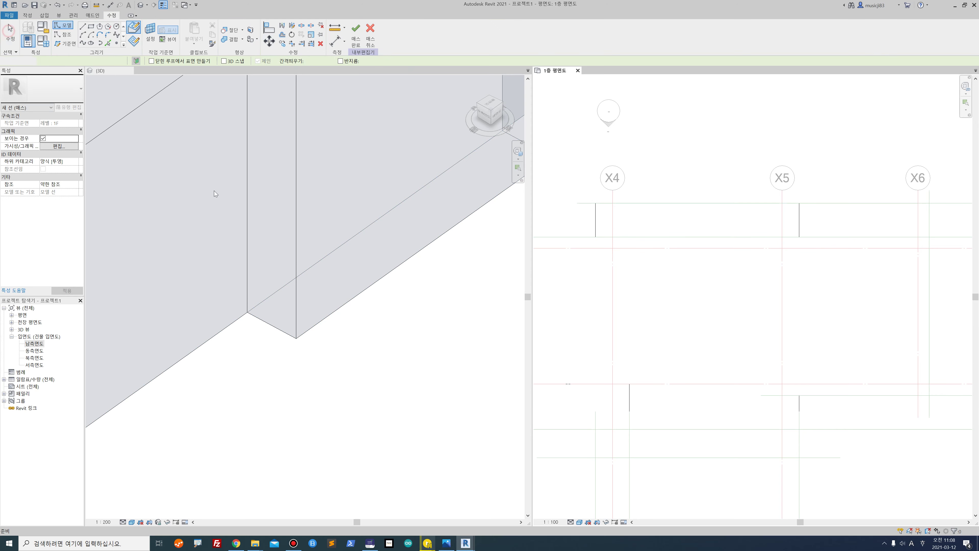
click(311, 270)
scroll(311, 269, down, 2)
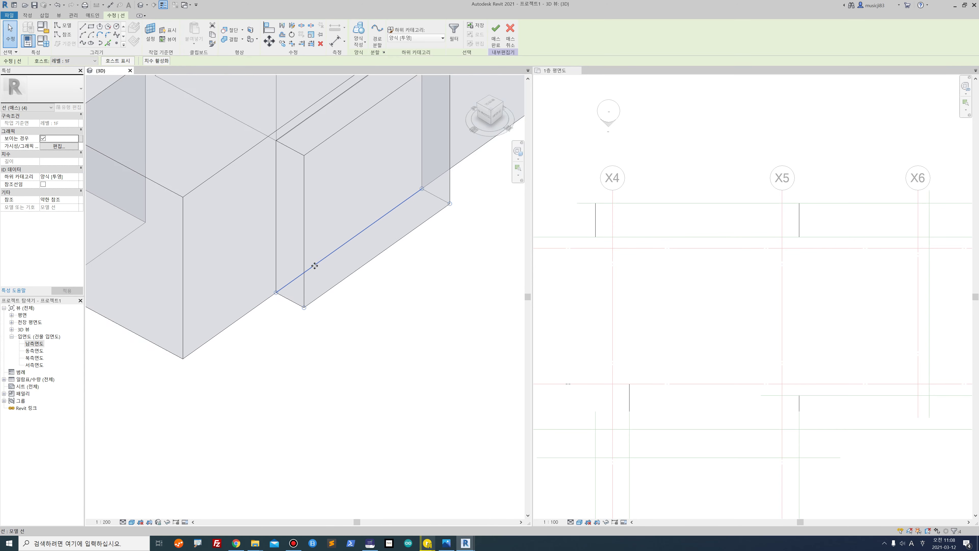
click(361, 42)
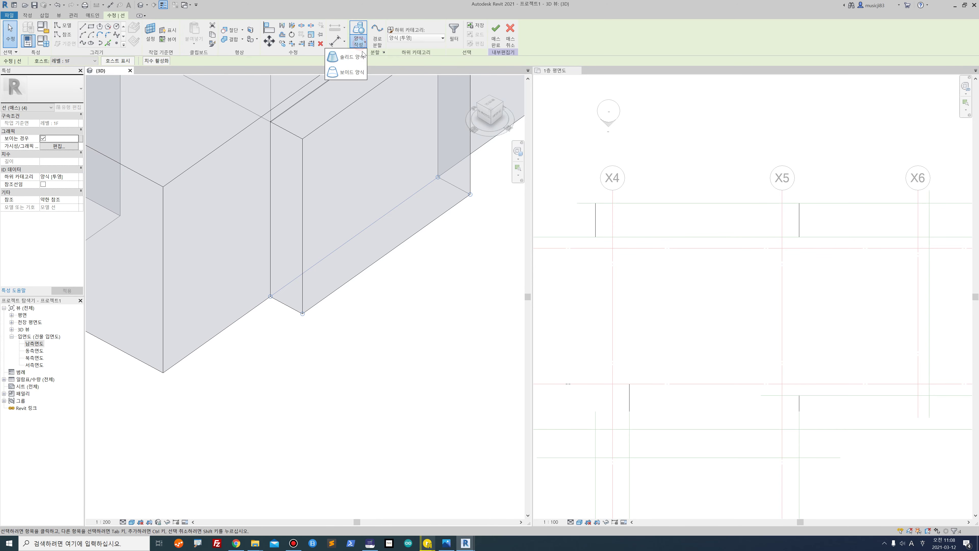
click(362, 72)
middle_drag(395, 244, 351, 242)
click(343, 180)
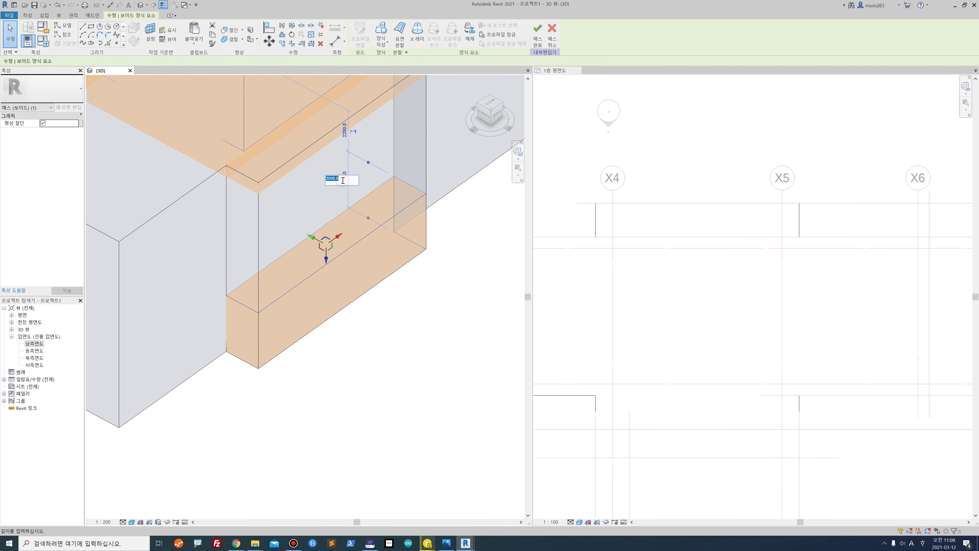
key(Return)
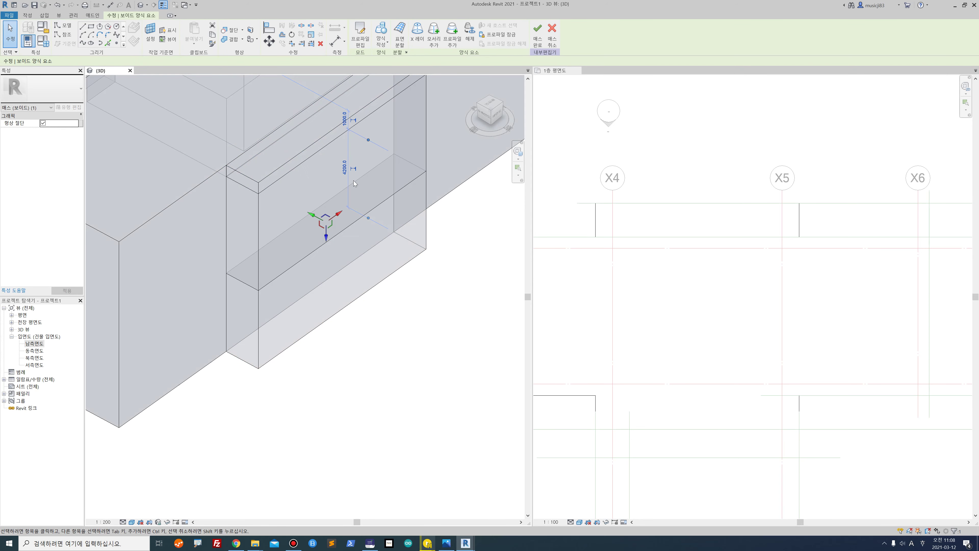
click(411, 388)
- Examine the mass in 3D from several sides, checking the recesses cut into the projecting wing
shift+middle_drag(355, 362, 426, 335)
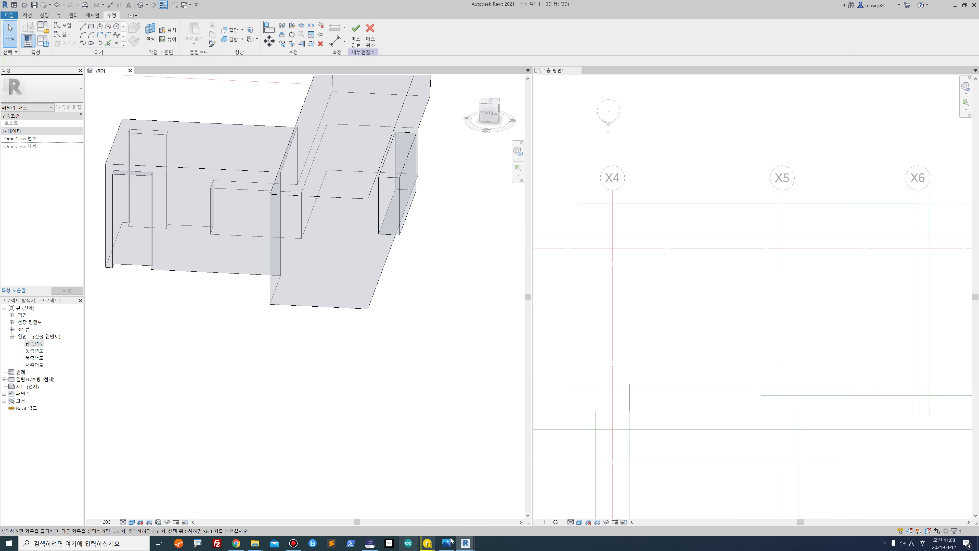
mouse_move(468, 544)
shift+middle_drag(287, 301, 435, 355)
scroll(302, 348, up, 5)
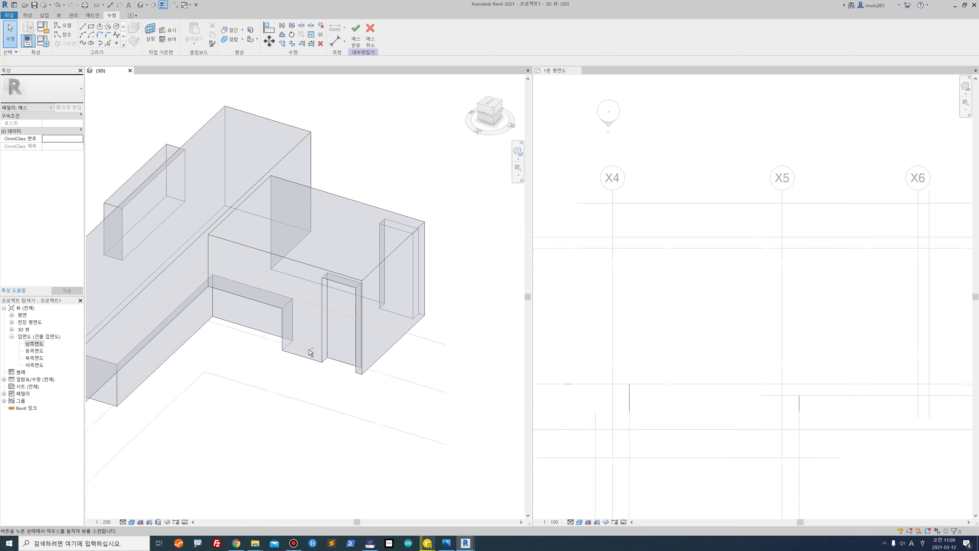
key(ctrl+1)
click(303, 346)
mouse_move(328, 376)
mouse_down()
mouse_move(262, 366)
mouse_move(291, 388)
mouse_up()
key(Escape)
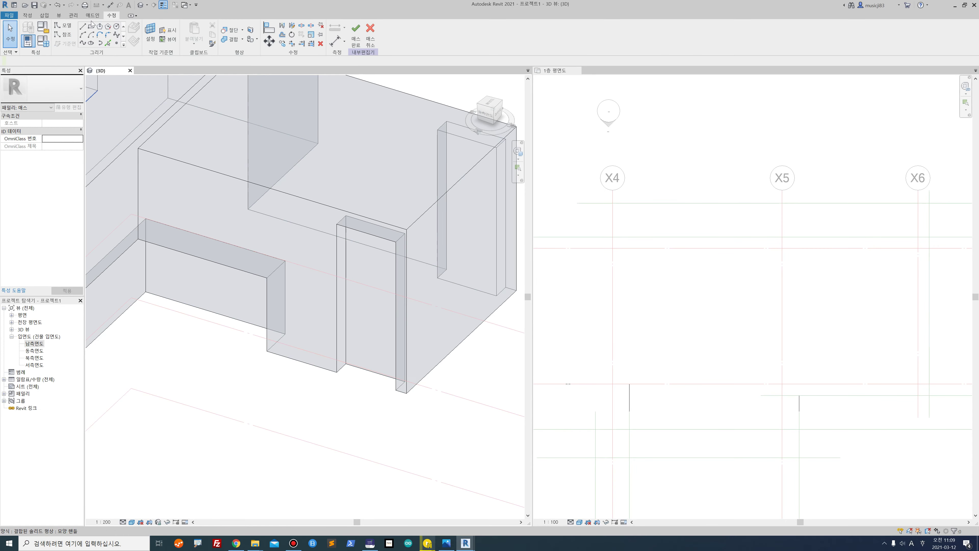
click(91, 27)
scroll(358, 382, up, 5)
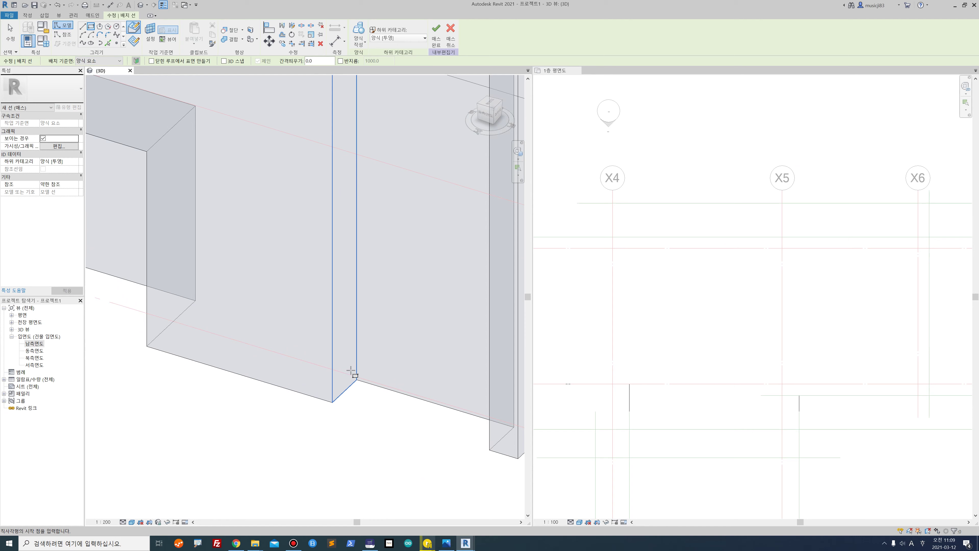
click(358, 380)
key(Escape)
click(83, 28)
click(357, 380)
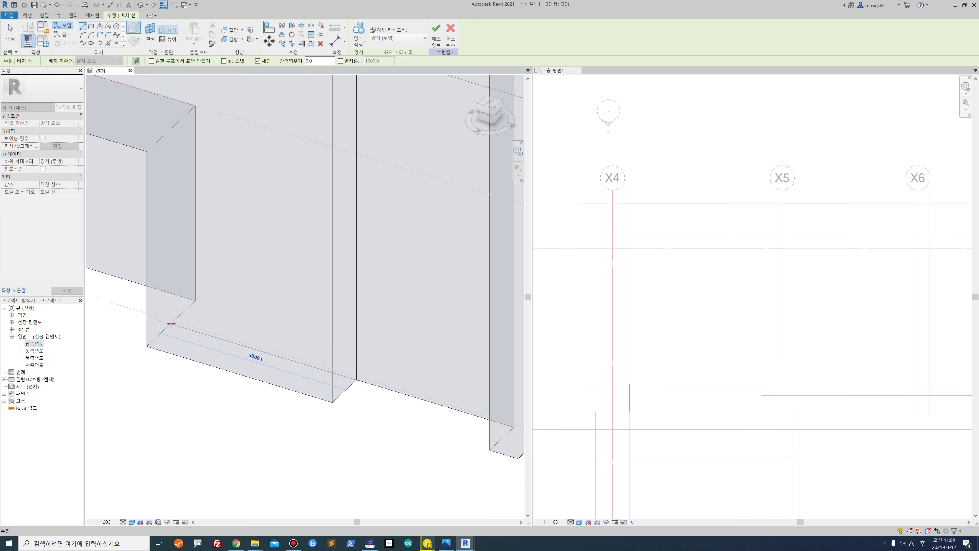
key(Escape)
- Change the Level 1 plan's visual style so the mass is displayed with filled surfaces
scroll(706, 259, down, 4)
click(706, 345)
scroll(689, 330, up, 6)
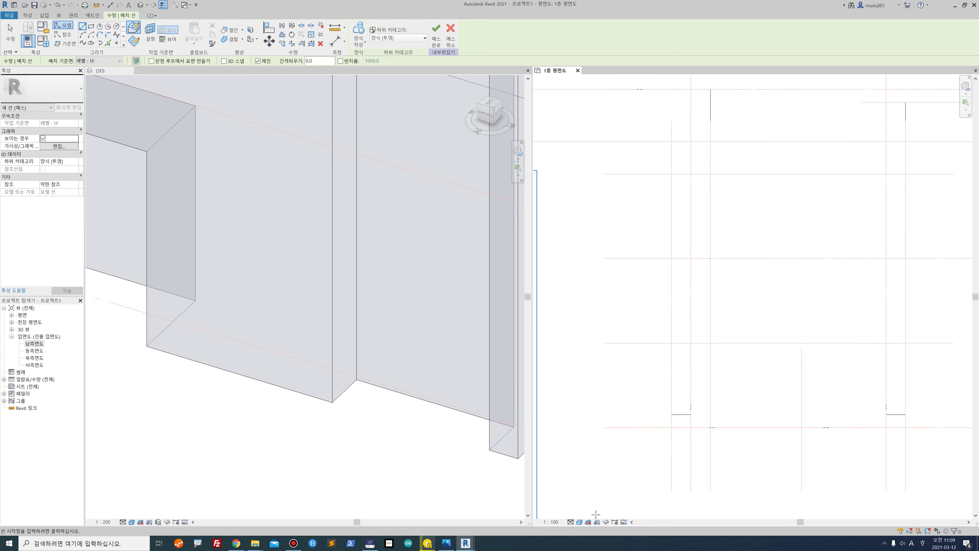
click(579, 522)
click(590, 508)
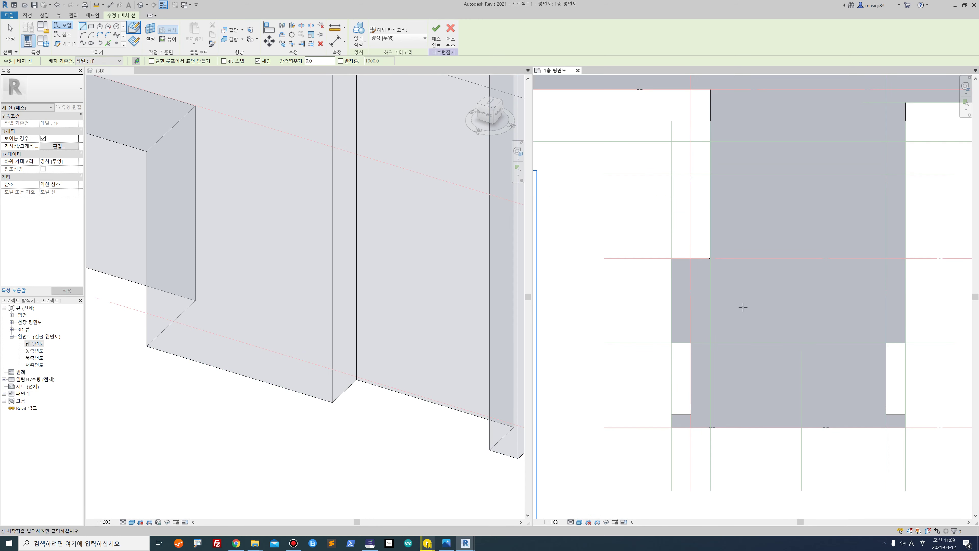
middle_drag(733, 283, 713, 294)
scroll(681, 285, up, 2)
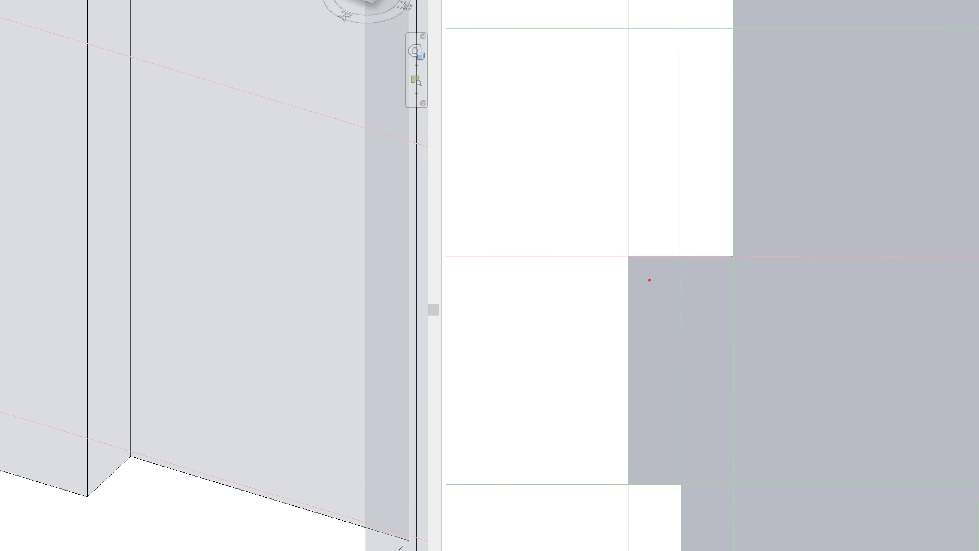
- Sketch a rectangle in the plan from the wing's outer corner on Y2 to the recess corner on X4, and select its outline in 3D
click(629, 256)
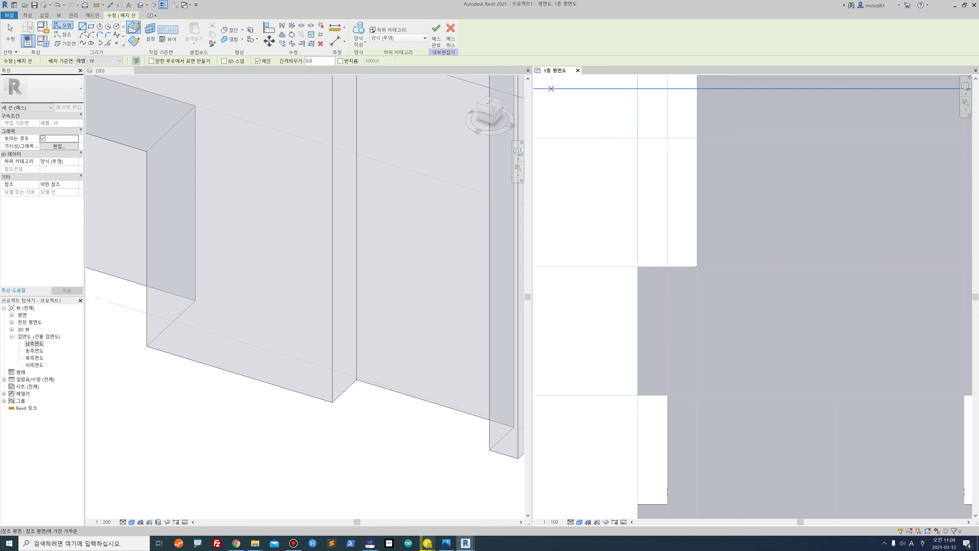
click(91, 25)
click(638, 267)
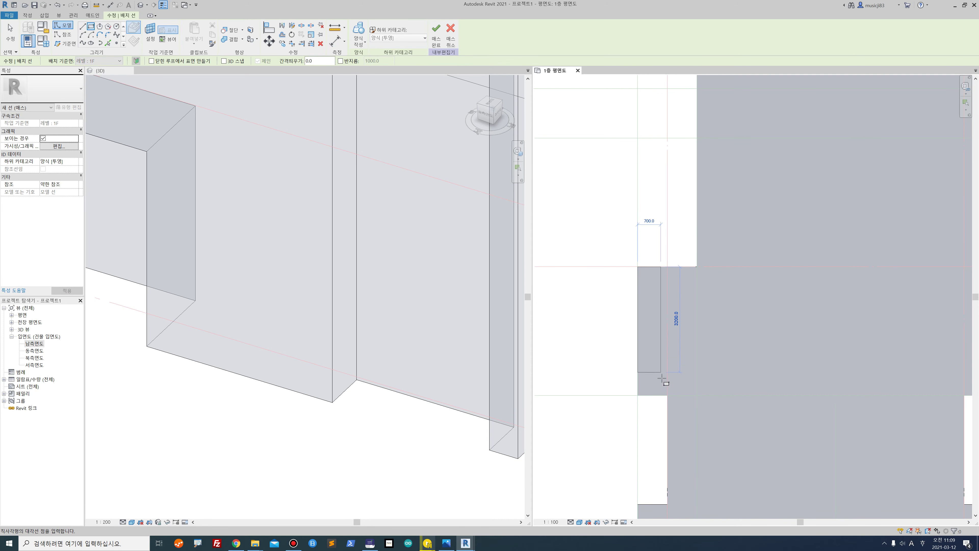
click(667, 396)
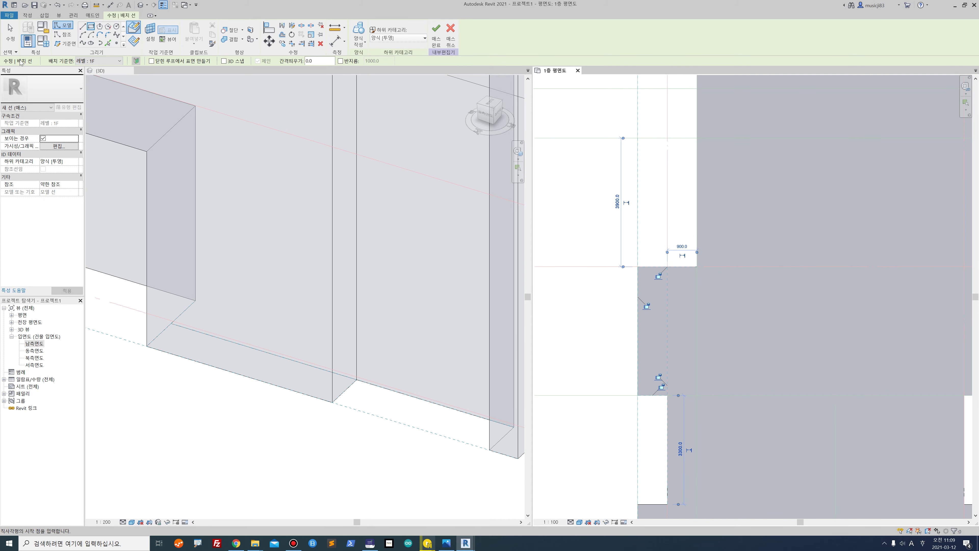
click(10, 33)
click(265, 354)
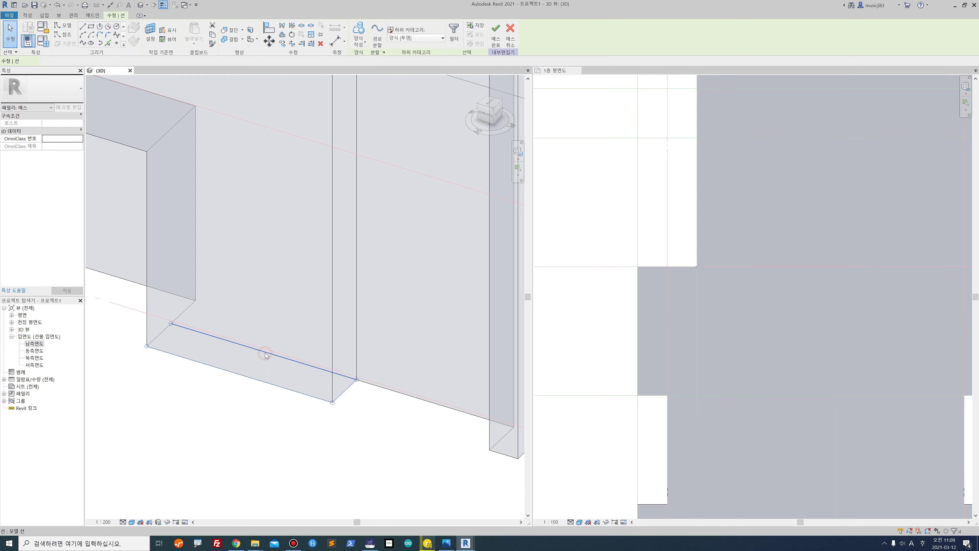
- Create a void form from the selected rectangle at the wing's wall and set its height to 4200
click(265, 355)
click(357, 47)
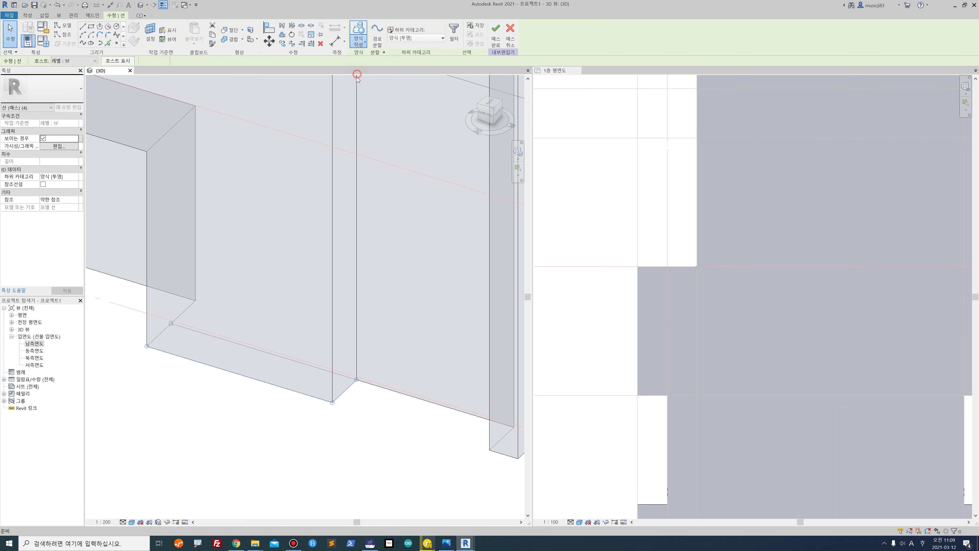
click(345, 74)
click(450, 416)
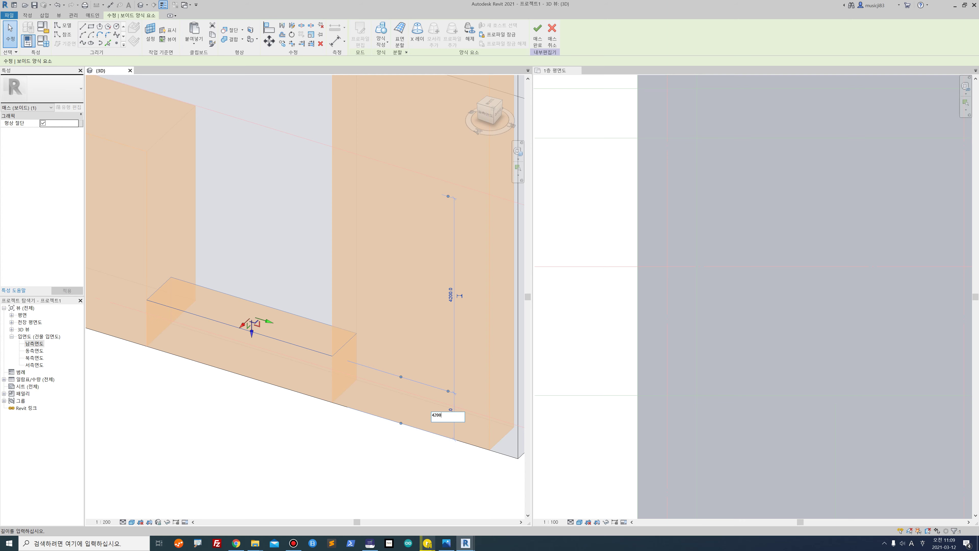
text(4200)
key(Return)
click(264, 451)
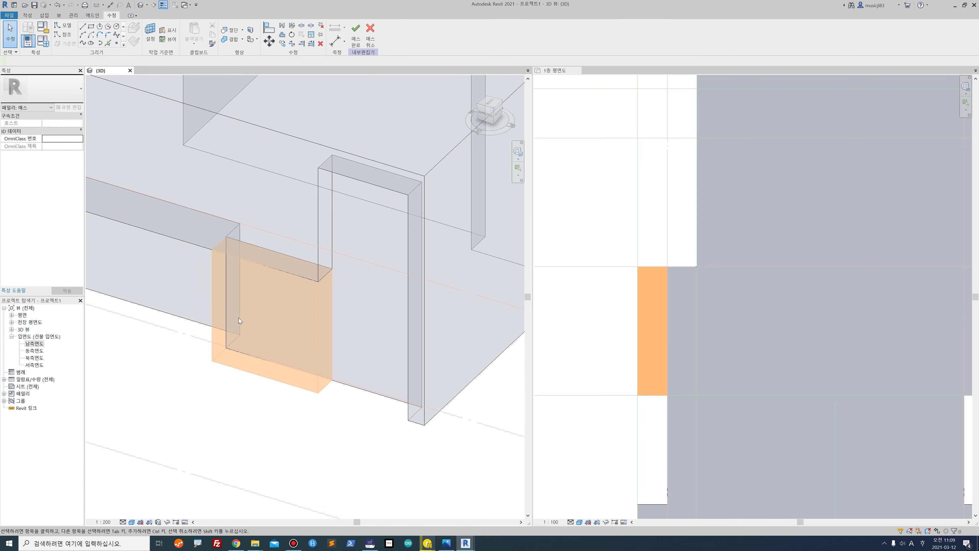
middle_drag(239, 318, 318, 317)
click(249, 422)
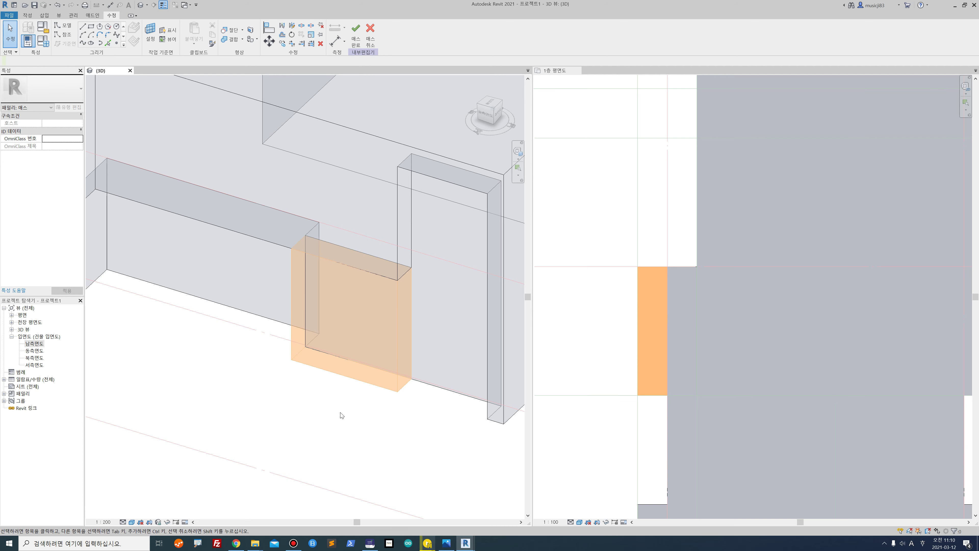
- Finish the in-place mass and check the new opening between the wing's recesses in 3D
scroll(345, 337, down, 2)
click(356, 33)
click(329, 407)
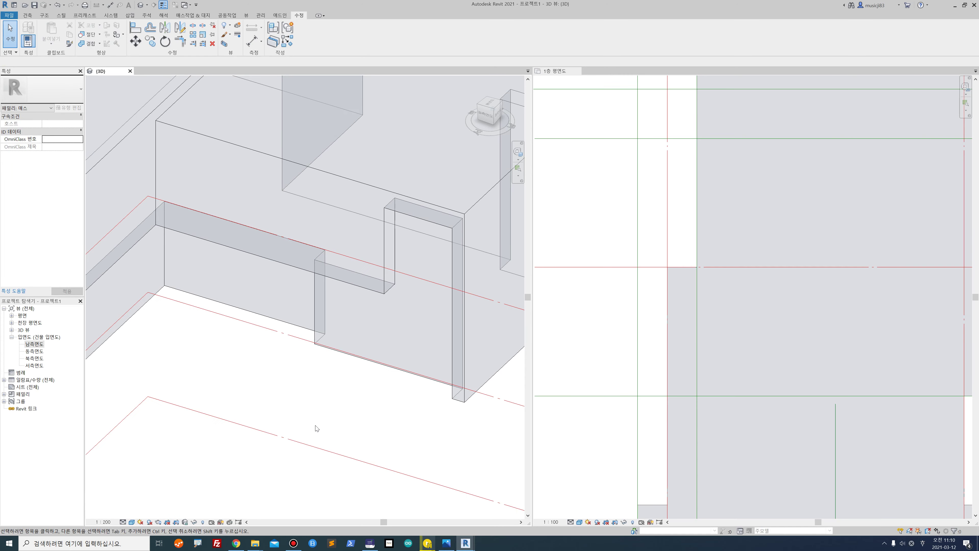
scroll(330, 408, down, 3)
shift+middle_drag(329, 407, 330, 253)
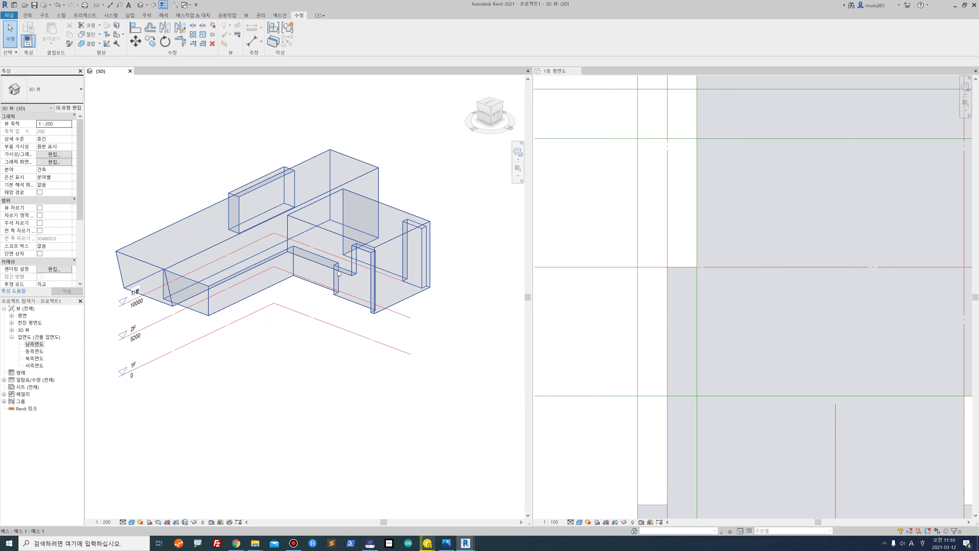
scroll(330, 253, up, 2)
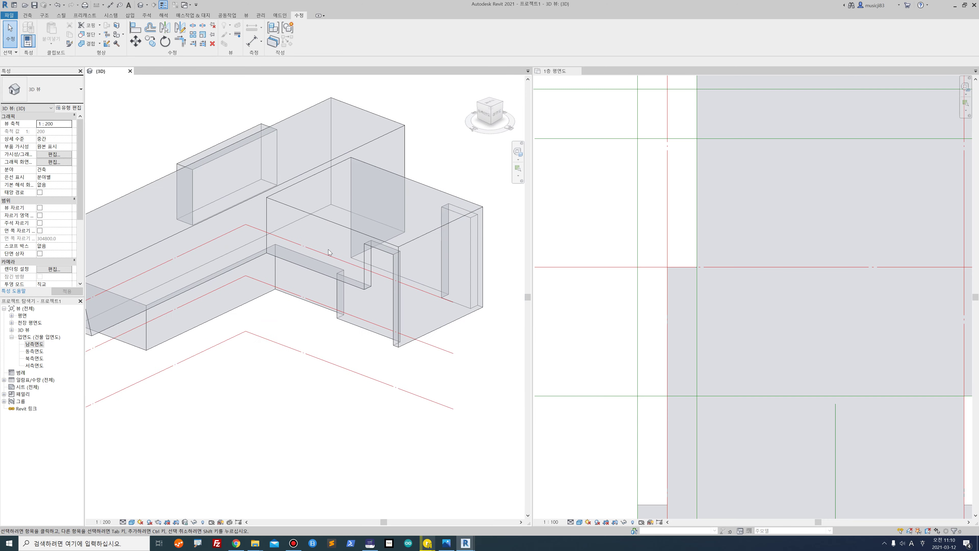
- Reopen the mass for in-place editing and turn the 3D view to the wing's opposite wall with the uncut base
click(323, 273)
click(306, 40)
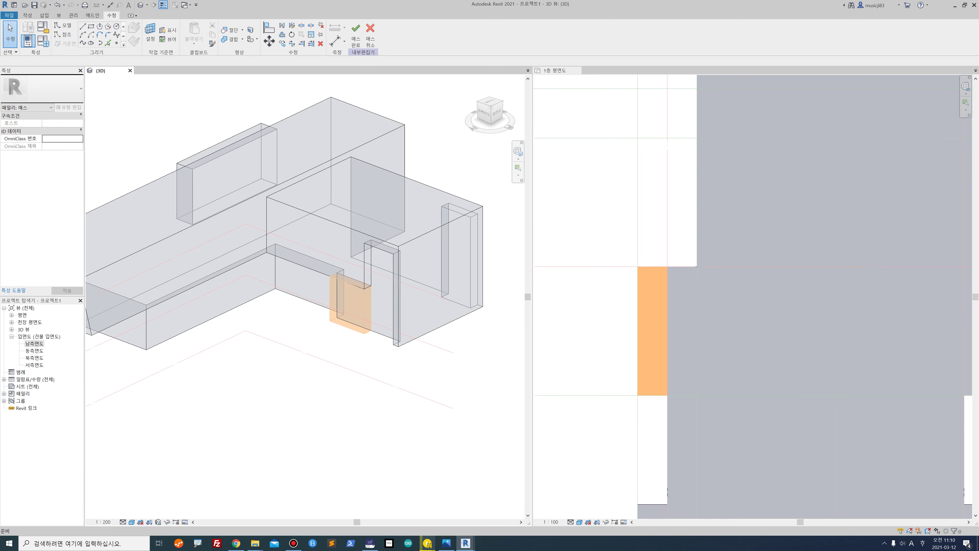
shift+middle_drag(401, 367, 282, 354)
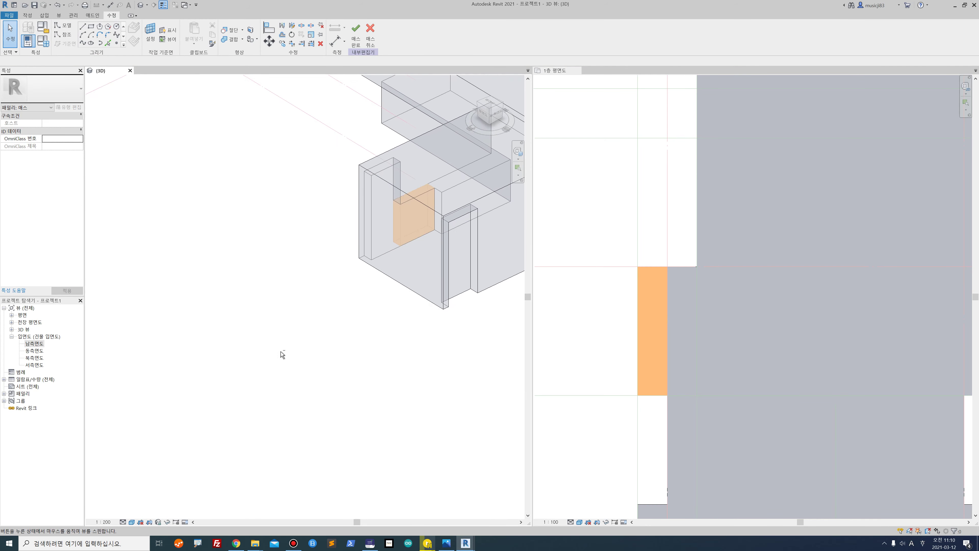
scroll(283, 354, up, 3)
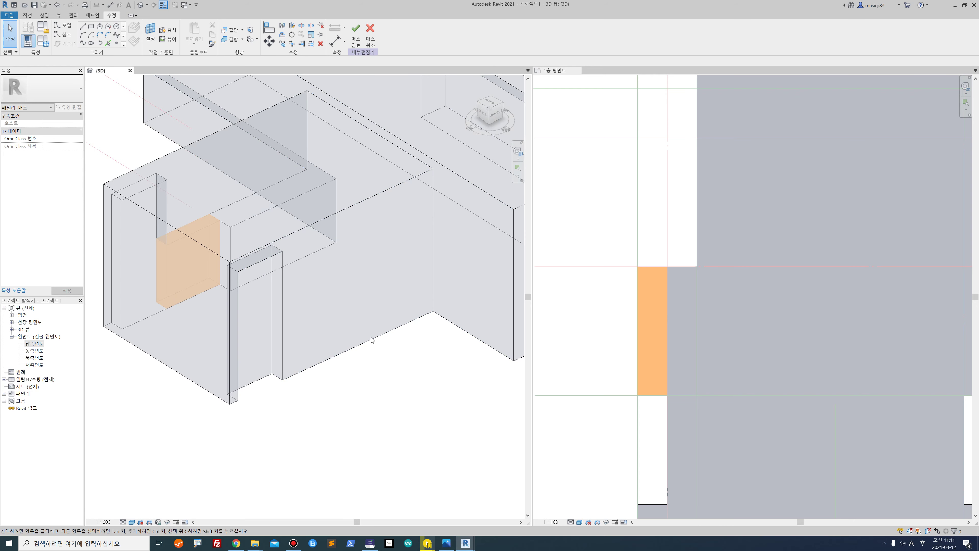
click(318, 366)
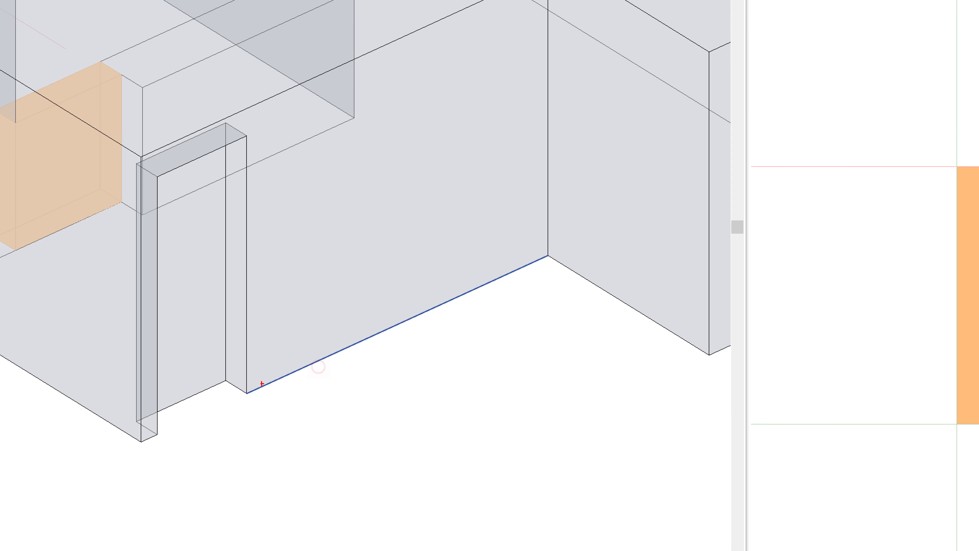
mouse_move(226, 378)
mouse_down()
mouse_move(532, 229)
mouse_move(437, 308)
mouse_move(245, 398)
mouse_up()
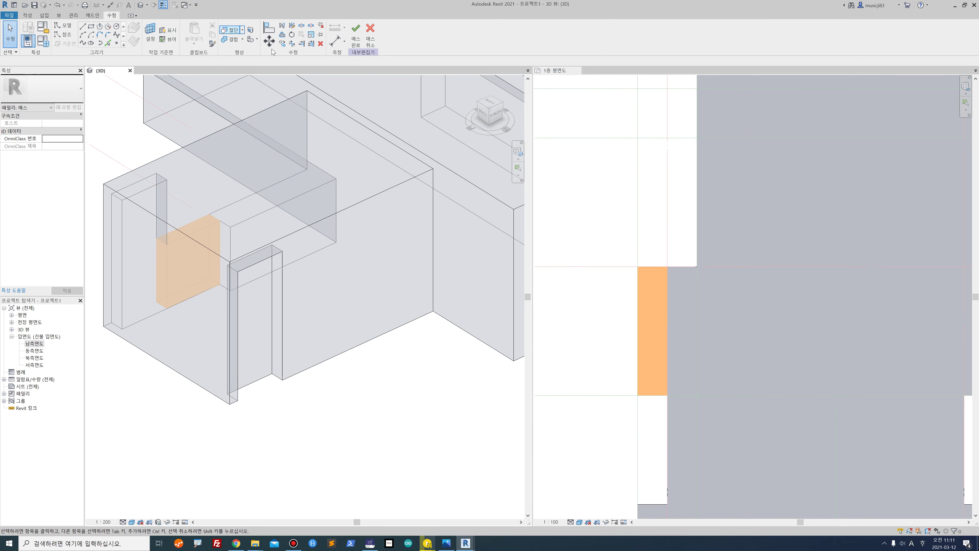
- Sketch a rectangle in the Level 1 plan from the wing's outer recess corner to the inner corner on X5 near Y3
scroll(632, 313, down, 5)
scroll(702, 284, up, 4)
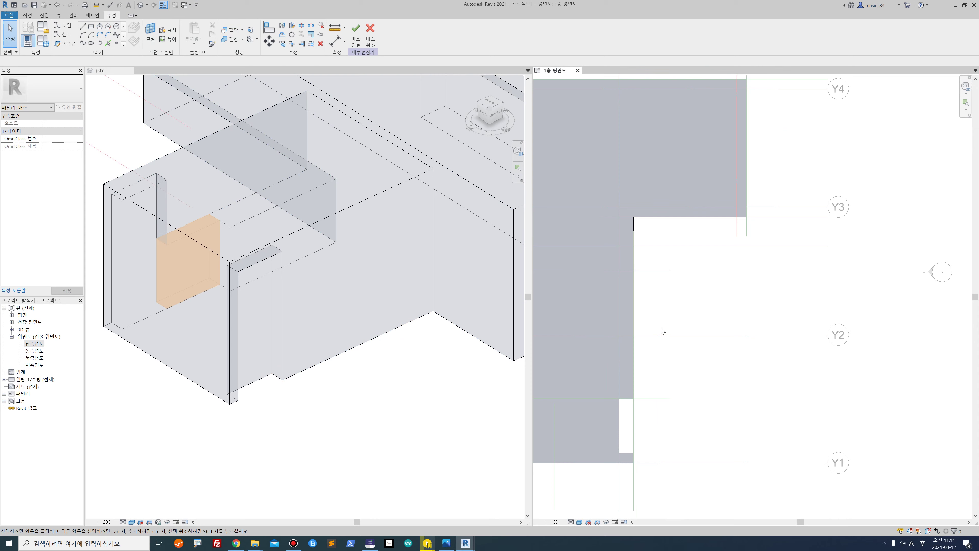
middle_drag(661, 328, 724, 342)
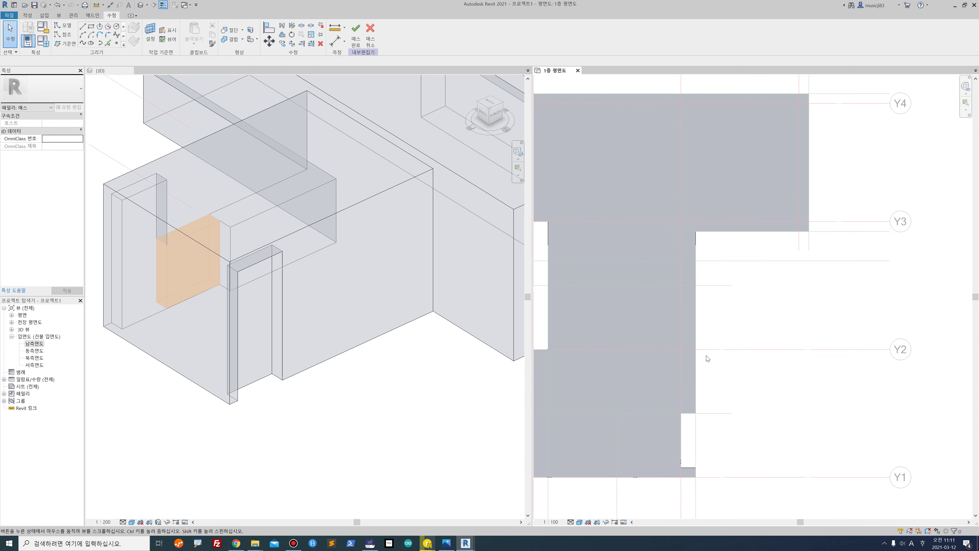
click(92, 27)
click(696, 413)
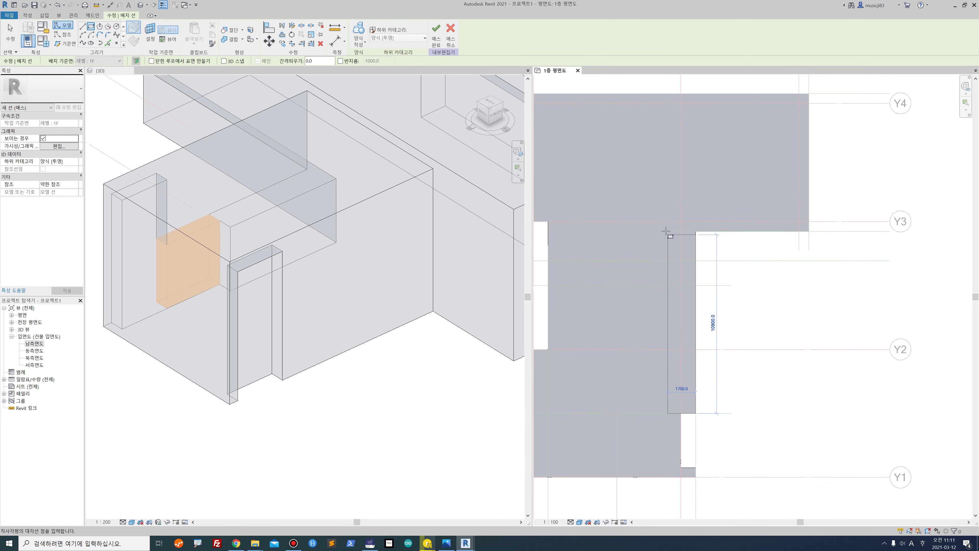
click(681, 231)
click(10, 33)
- Create a void form from the rectangle along the wing's X5 wall, set its height to 4200, and inspect the cut
click(304, 399)
click(296, 361)
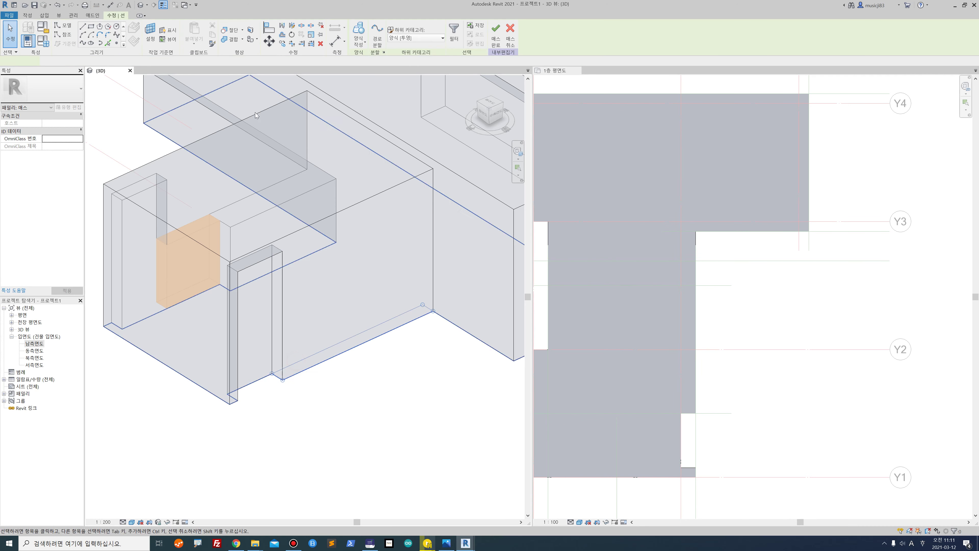
click(358, 40)
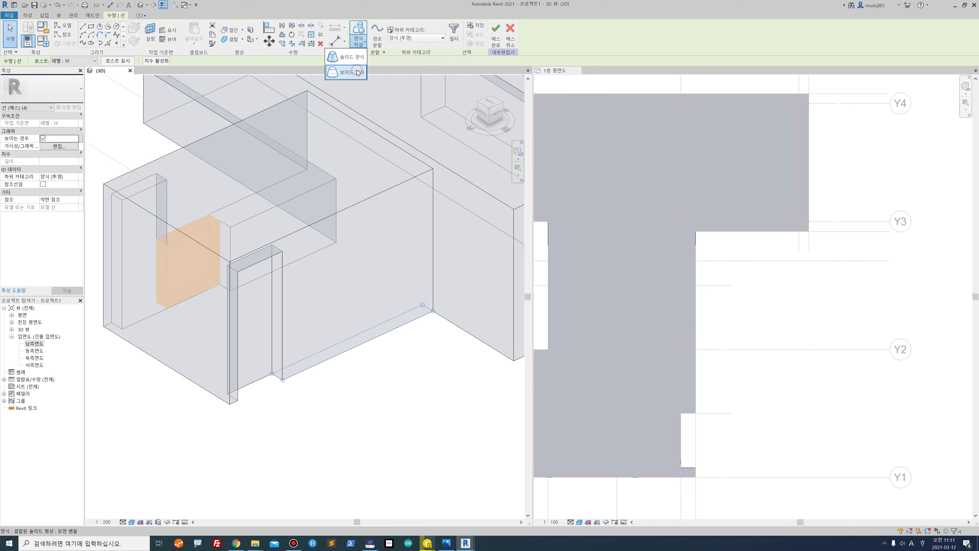
click(358, 72)
click(465, 278)
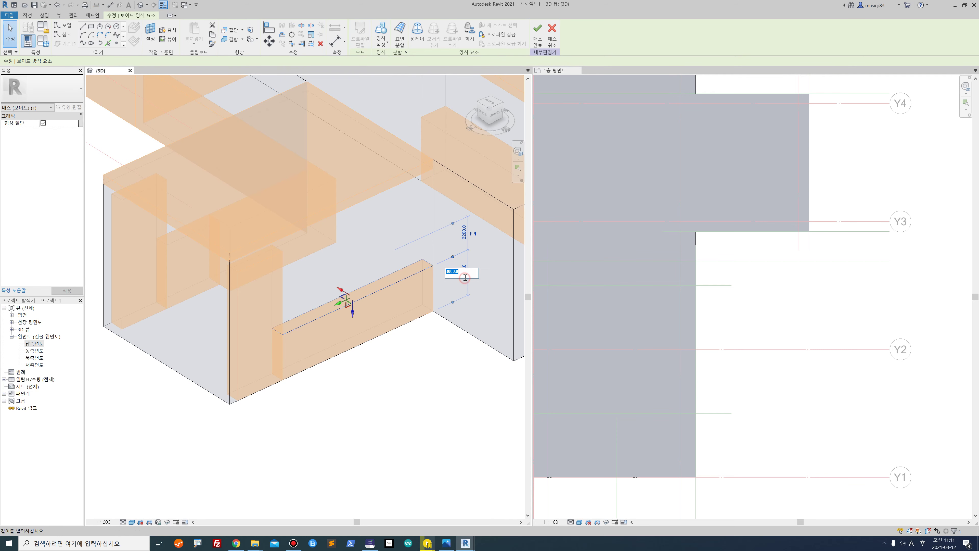
text(4200)
key(Return)
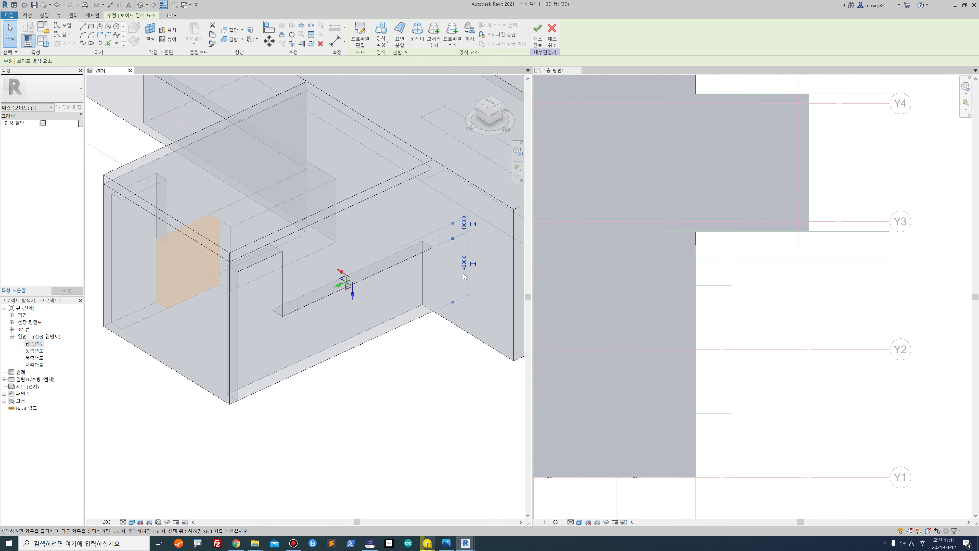
key(Escape)
shift+middle_drag(336, 474, 313, 340)
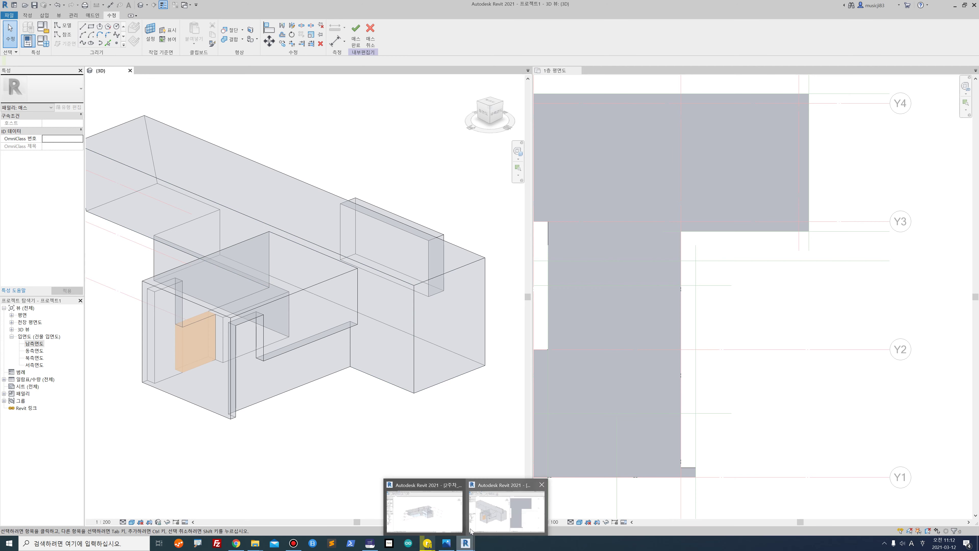
- Switch to the eBook guide and examine where step 09 on the next page places the first-floor void sketches, comparing with the plan
click(373, 544)
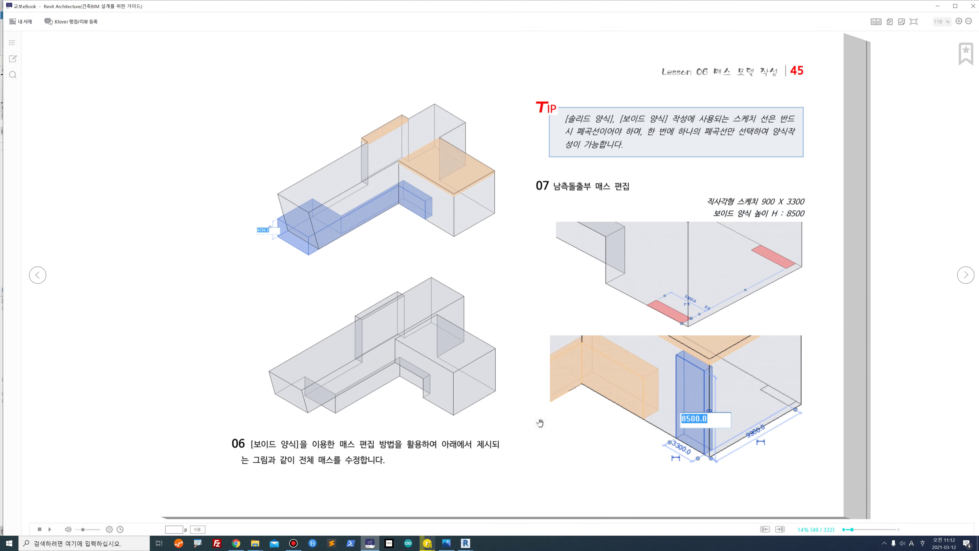
click(965, 274)
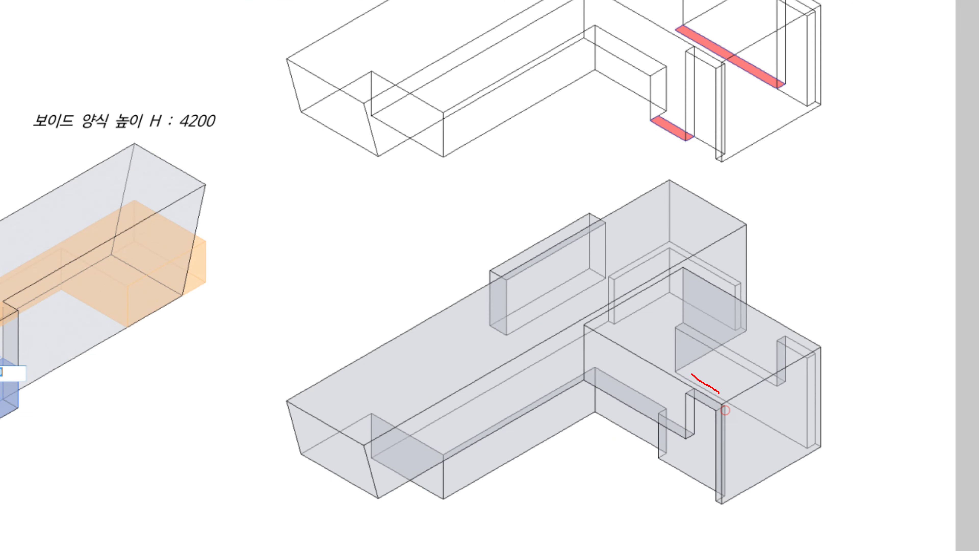
drag(692, 374, 728, 387)
drag(668, 406, 632, 434)
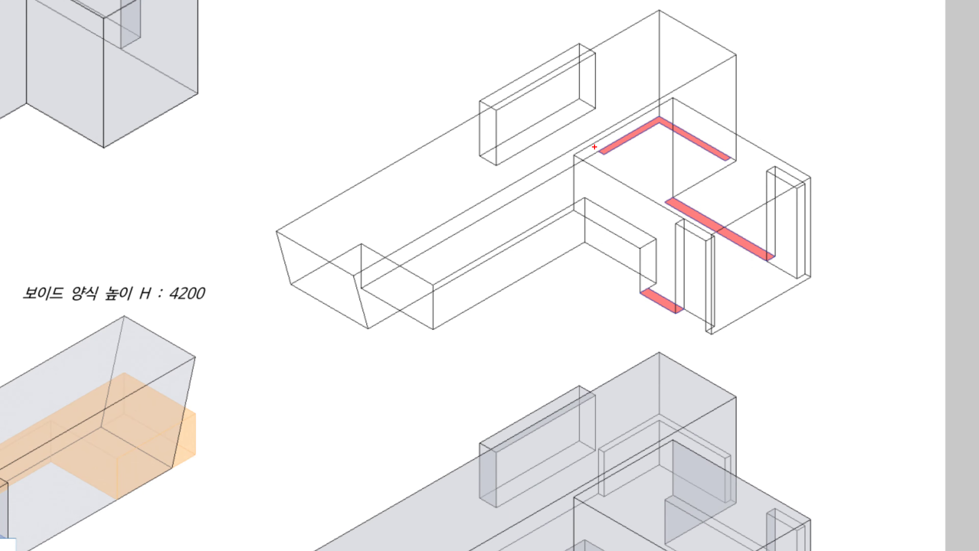
drag(663, 122, 735, 155)
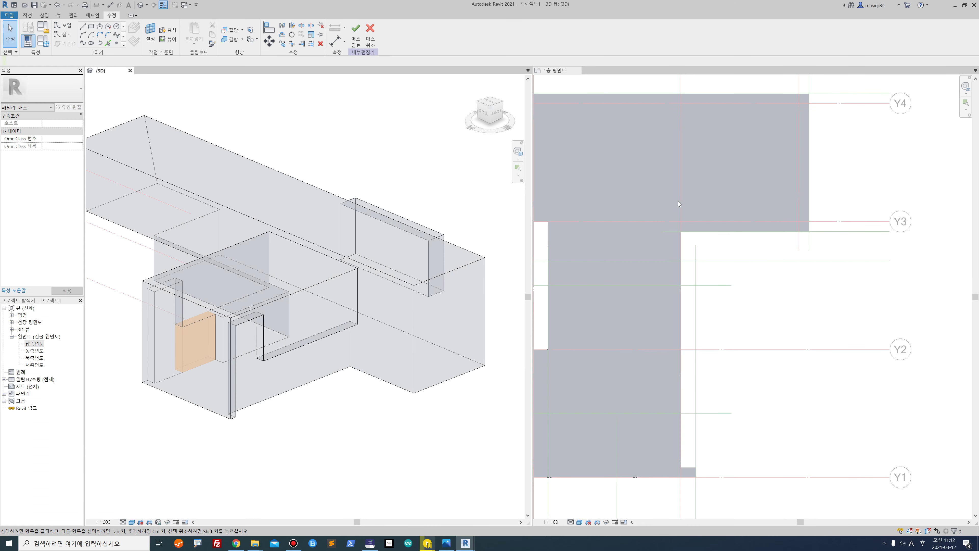
click(679, 204)
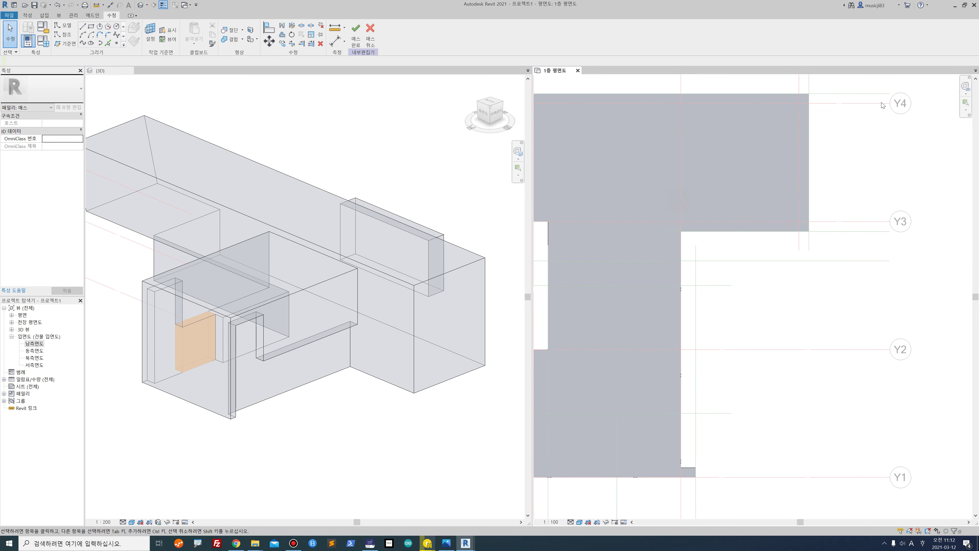
scroll(679, 203, up, 3)
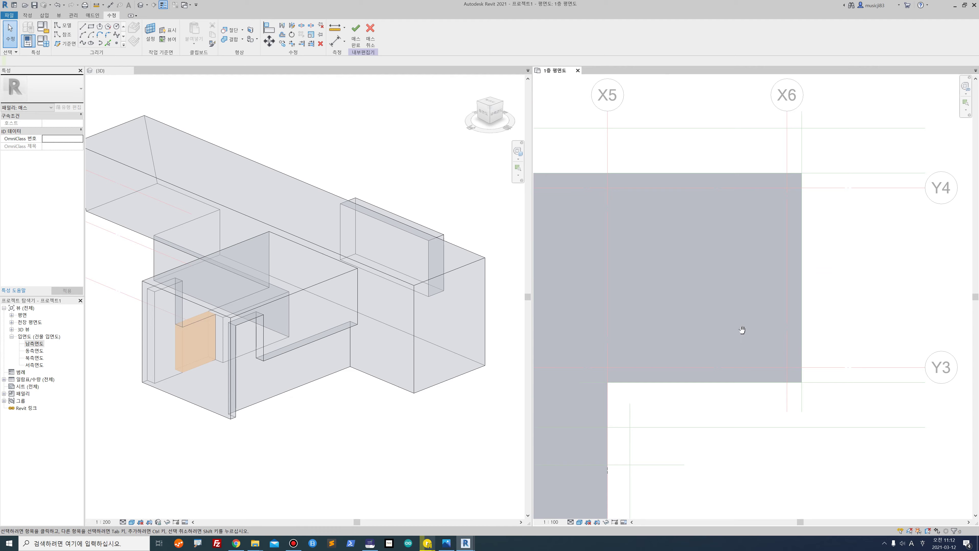
key(alt+Tab)
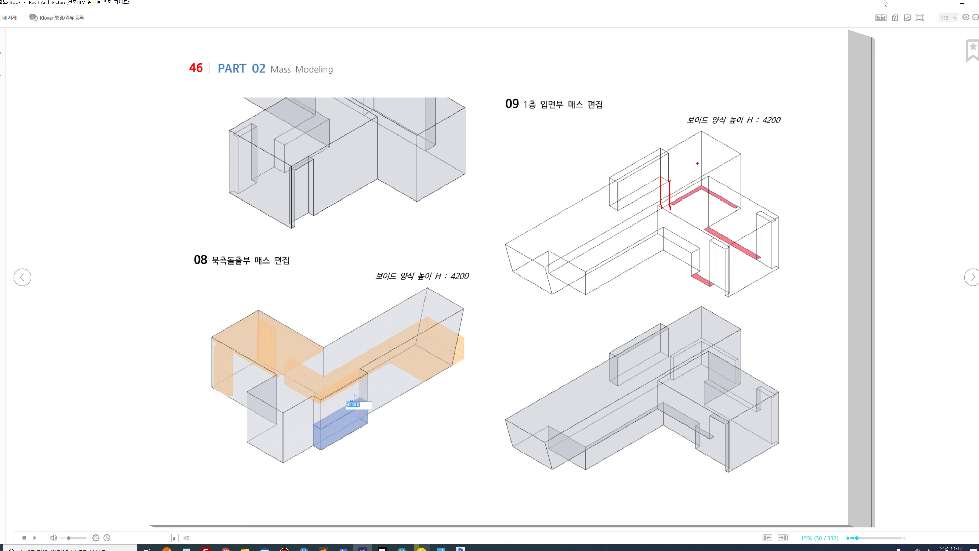
key(alt+Tab)
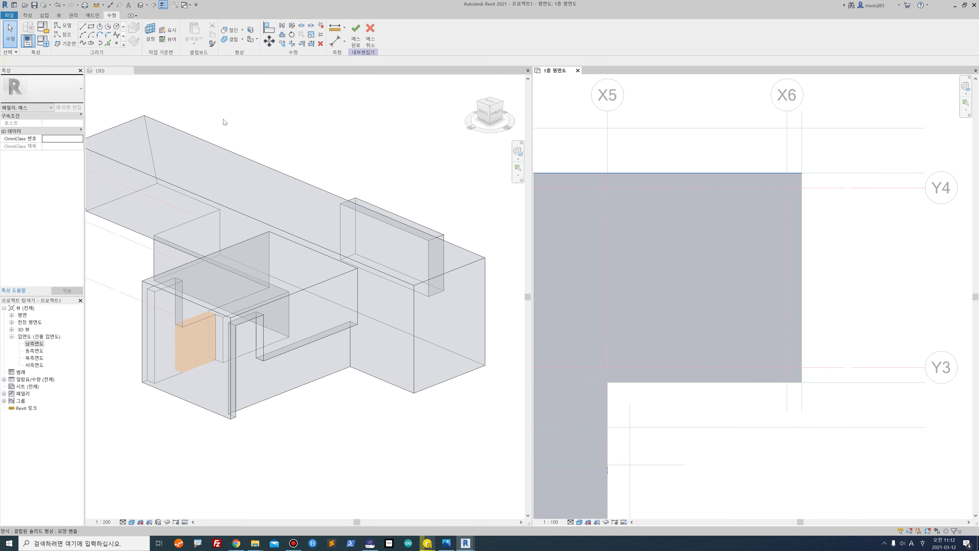
- Sketch the void's outer outline on the Level 1 plan from the X6–Y3 crossing around the mass's upper outer corner to grid X5
click(83, 26)
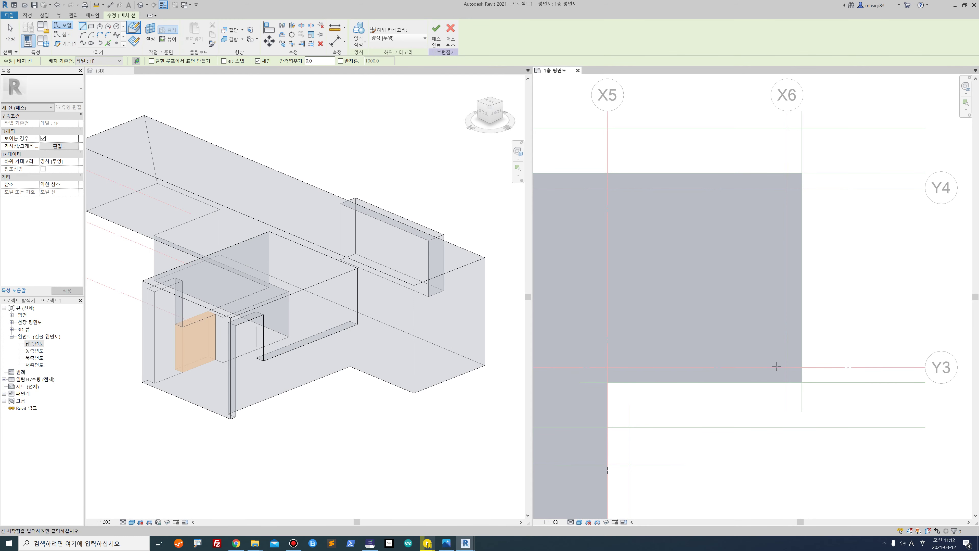
click(802, 367)
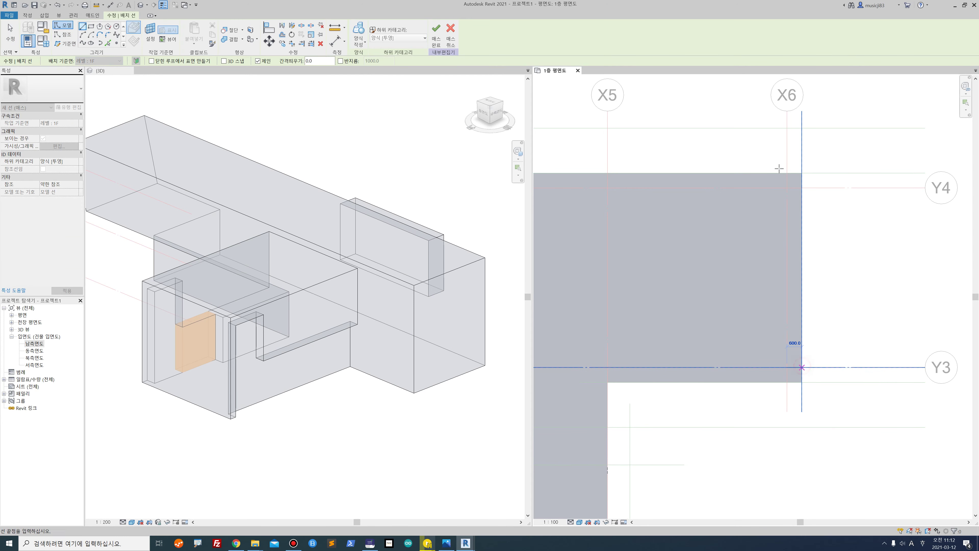
click(802, 172)
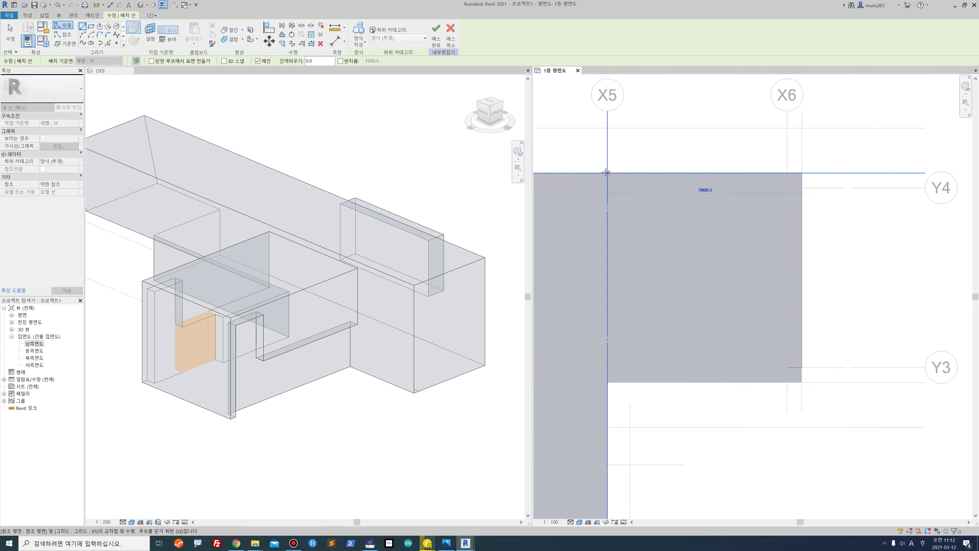
middle_drag(606, 172, 778, 209)
scroll(801, 204, down, 2)
scroll(802, 205, down, 1)
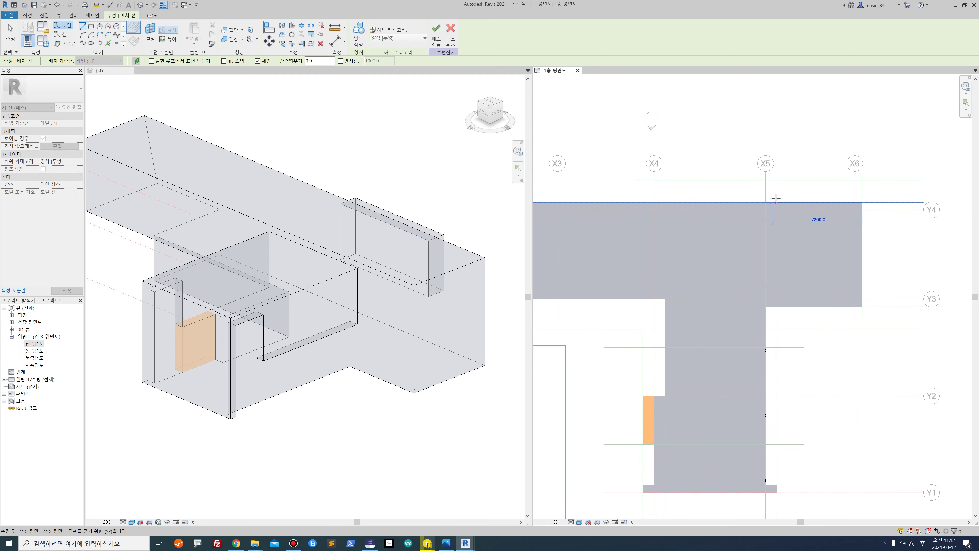
scroll(782, 192, up, 4)
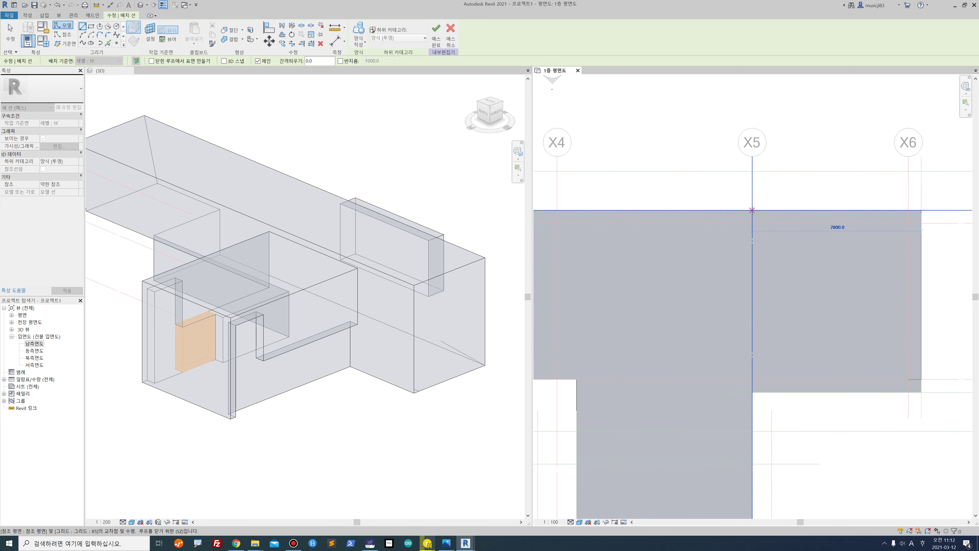
click(753, 210)
key(Escape)
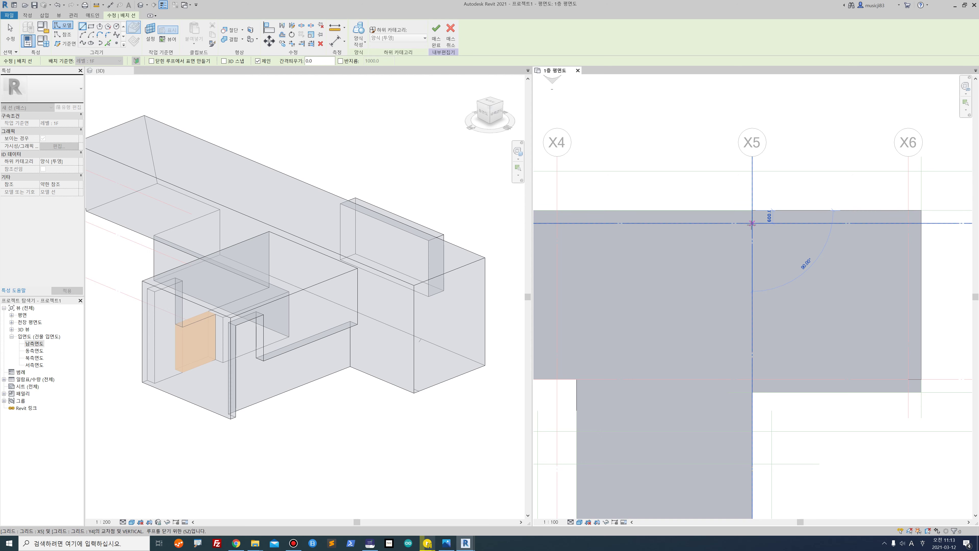
key(Escape)
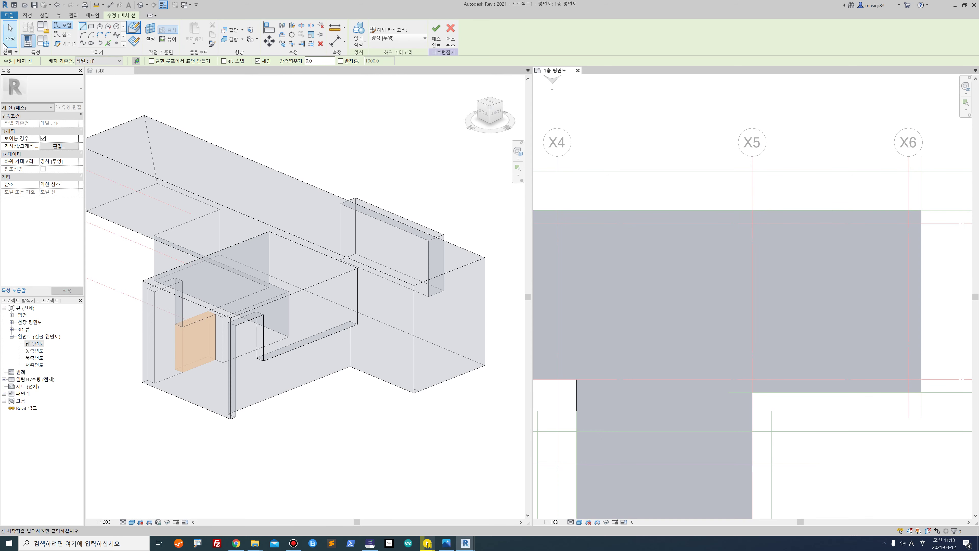
- Pull the free end of the outline's upper-edge line back slightly from grid X5 toward X6
key(Tab)
click(770, 211)
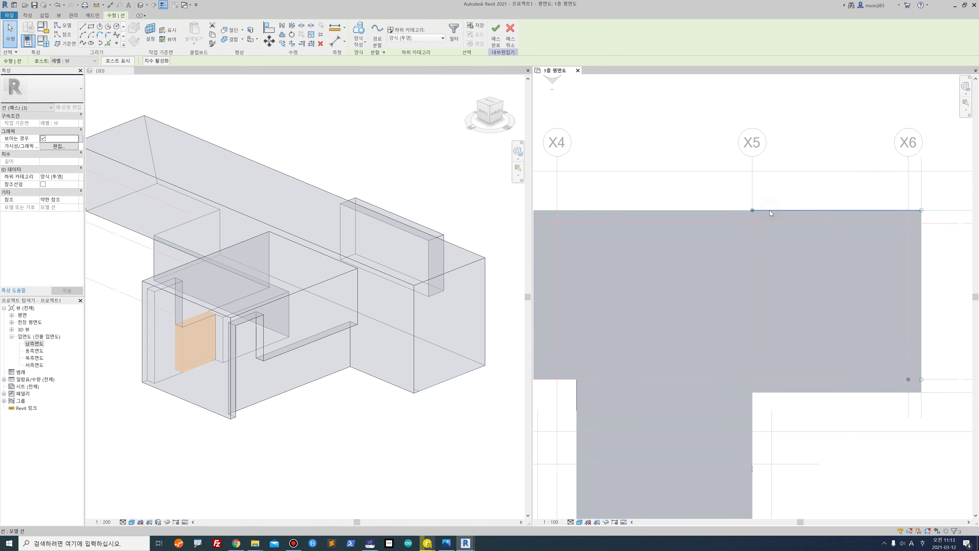
middle_drag(771, 194, 684, 201)
scroll(684, 201, up, 1)
scroll(686, 204, up, 2)
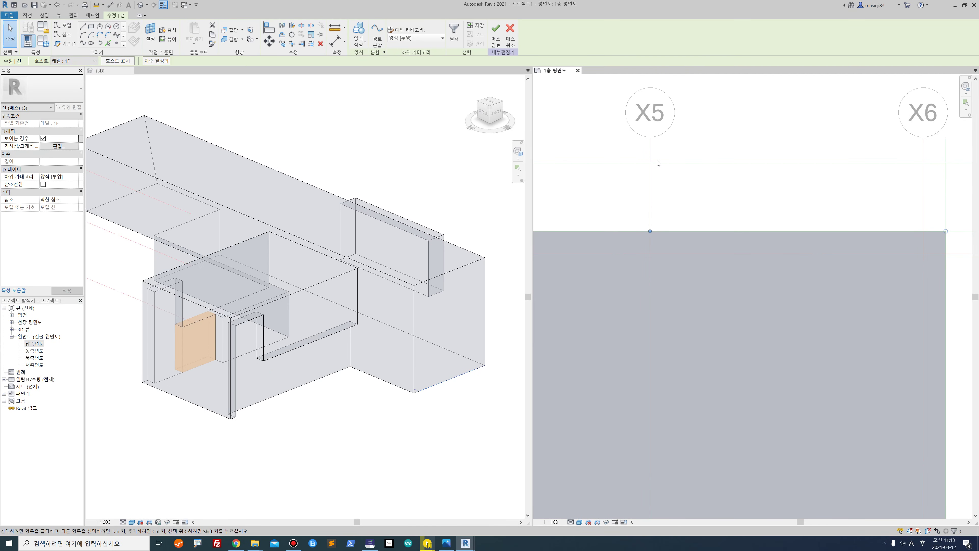
key(l)
key(i)
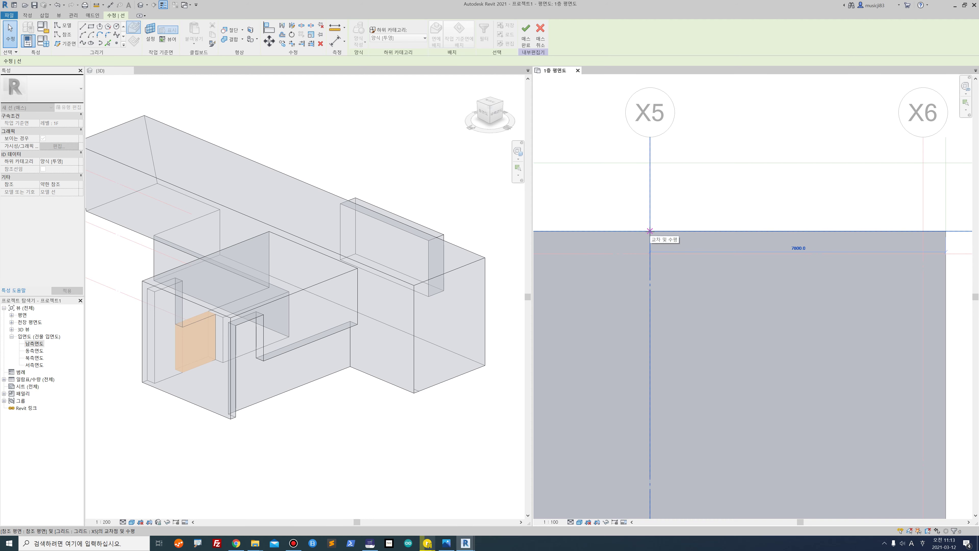
click(664, 230)
key(Escape)
key(Escape)
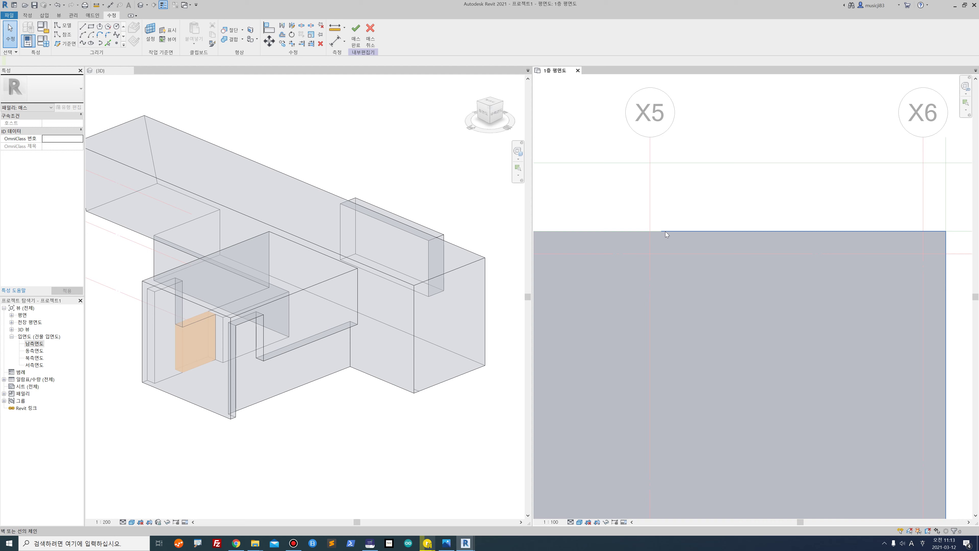
click(660, 229)
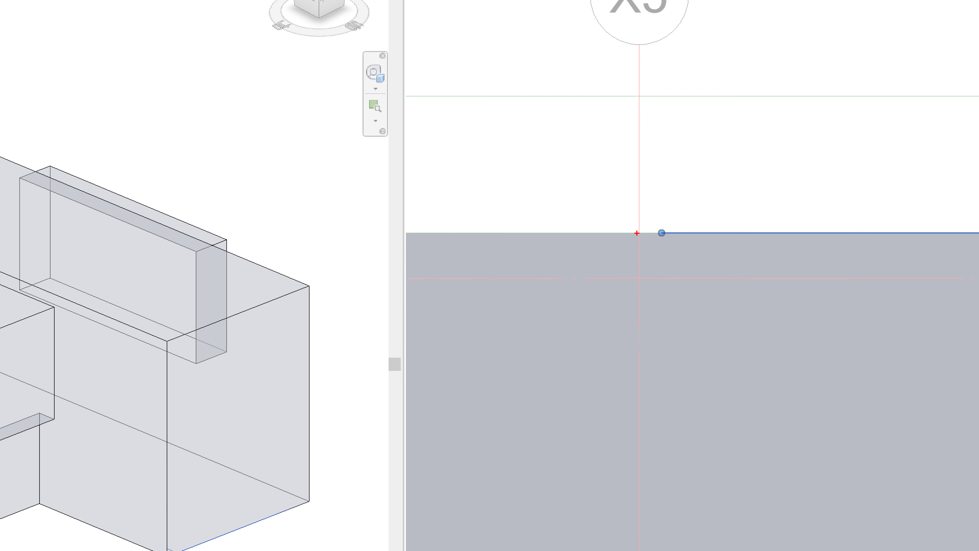
mouse_move(640, 210)
mouse_down()
mouse_move(644, 223)
mouse_move(655, 211)
mouse_move(664, 217)
mouse_up()
key(Escape)
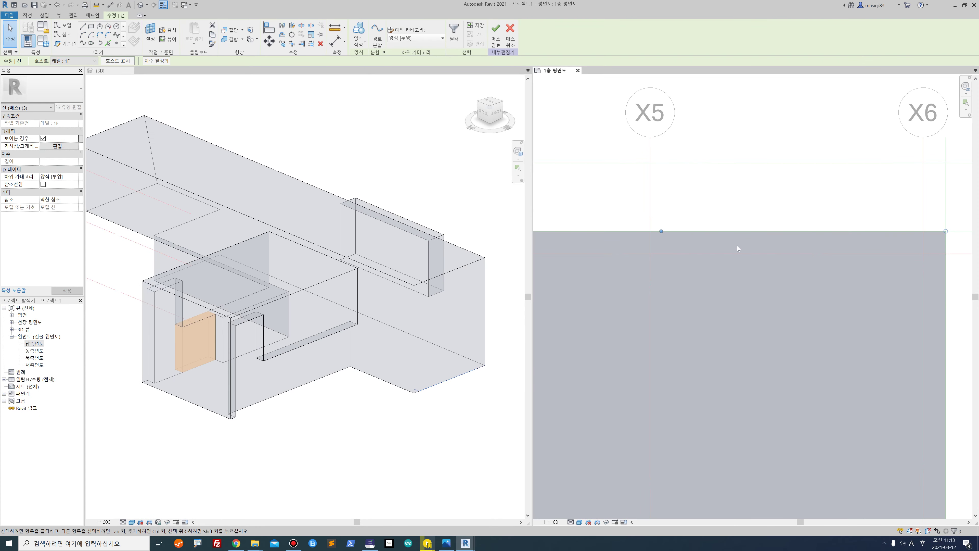
- Close the outline with lines from the shortened end to grid Y4, along Y4 to X6, and along X6 to Y3
scroll(731, 246, down, 3)
click(83, 27)
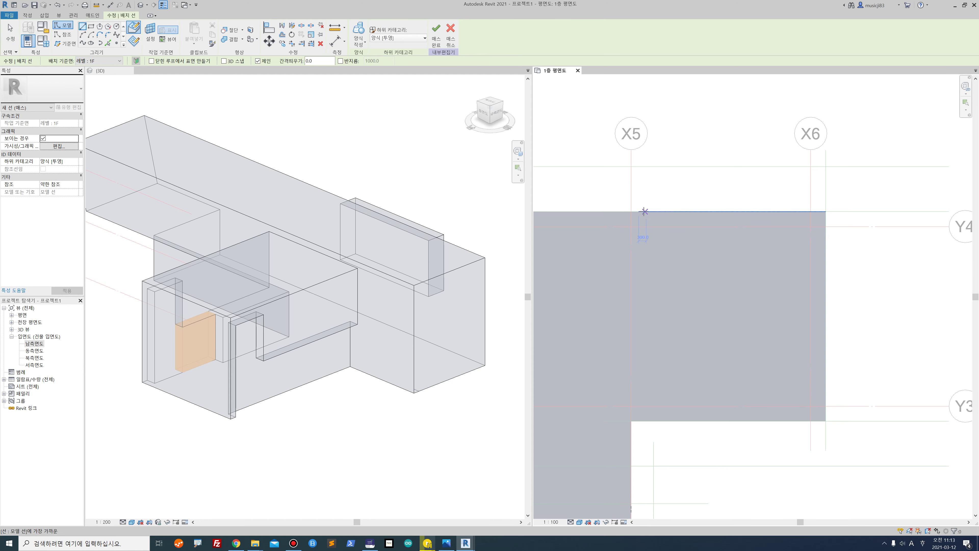
click(639, 226)
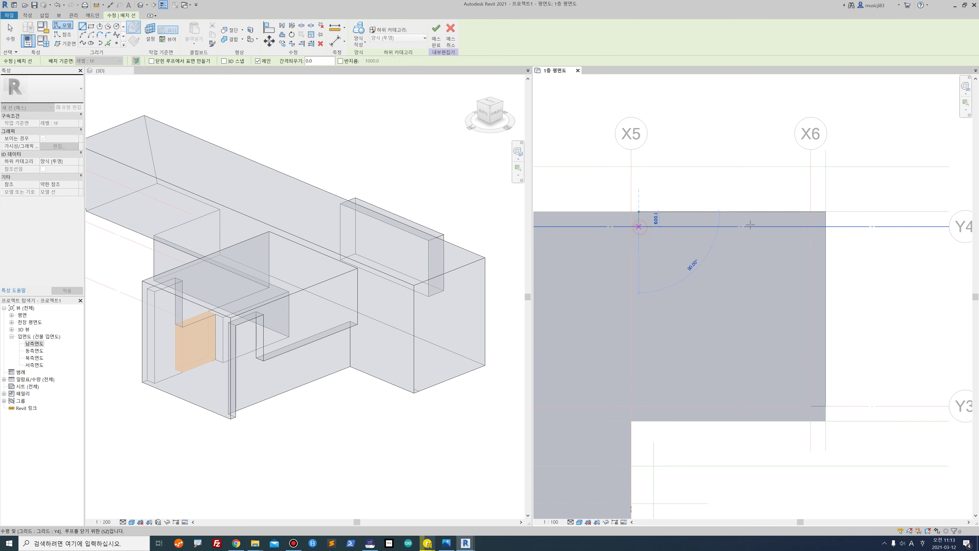
click(811, 227)
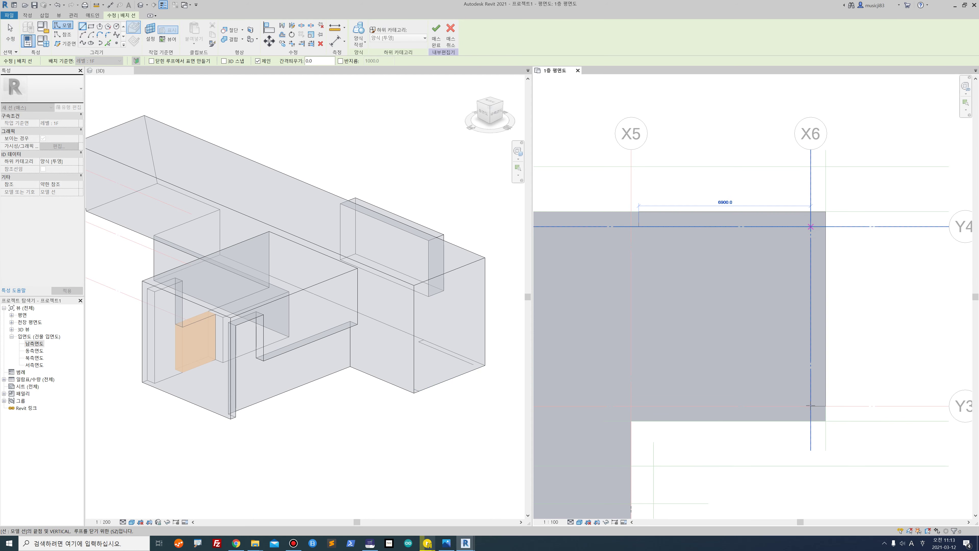
key(Escape)
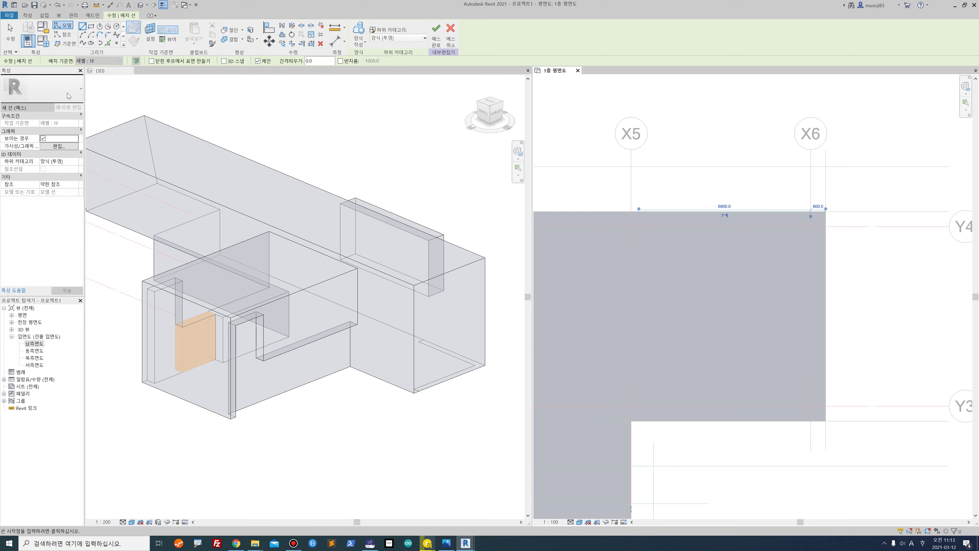
key(Escape)
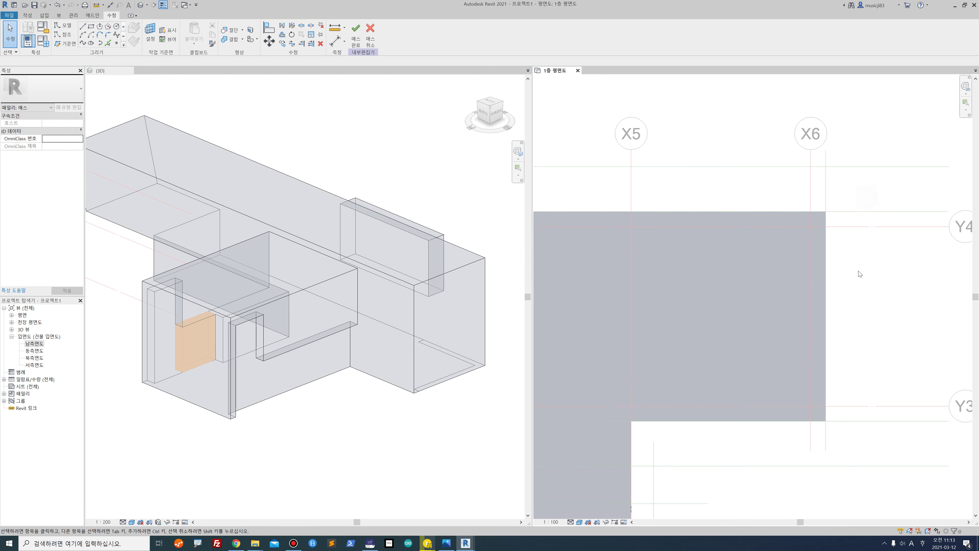
- Create a void form from the closed L-shaped outline at the mass's base and set its height to 4200
click(420, 388)
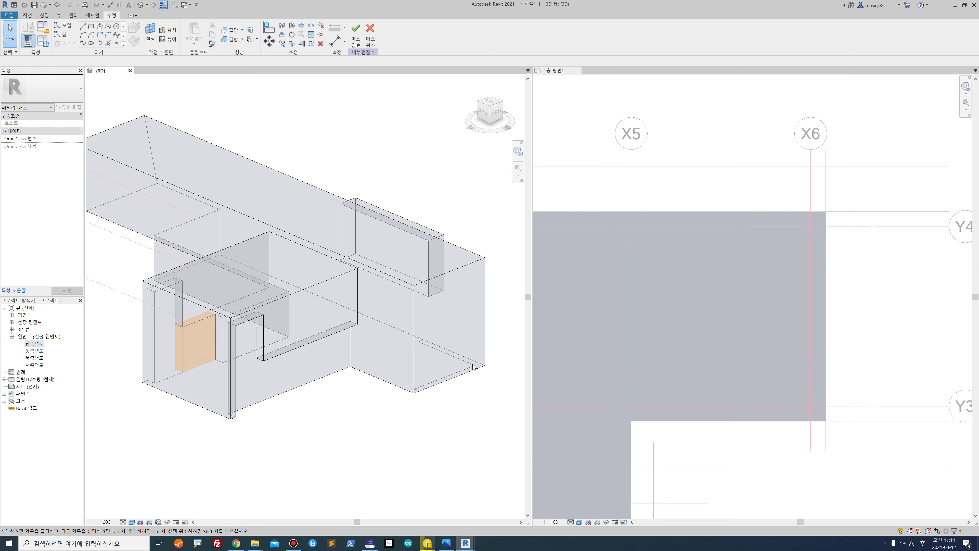
scroll(414, 386, up, 4)
click(398, 382)
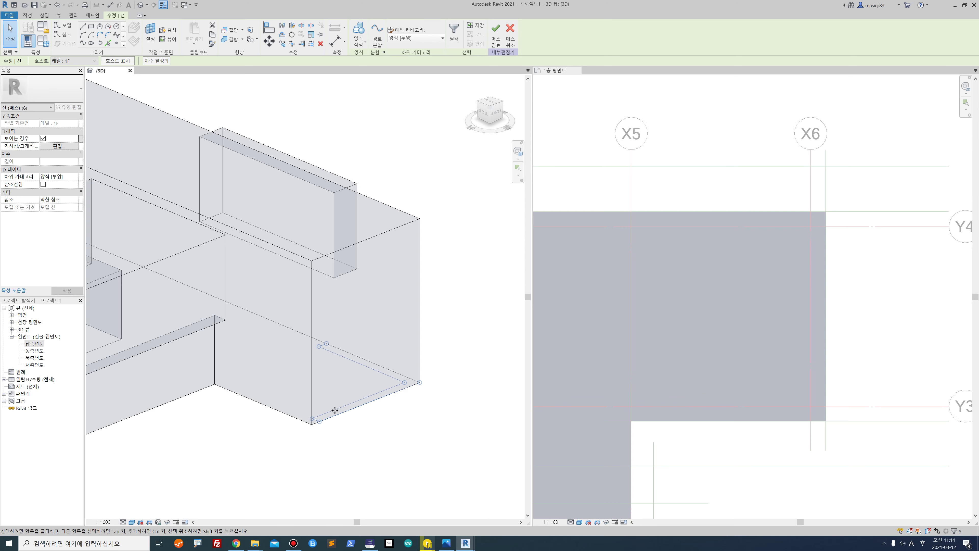
click(357, 436)
key(Tab)
click(337, 410)
click(358, 47)
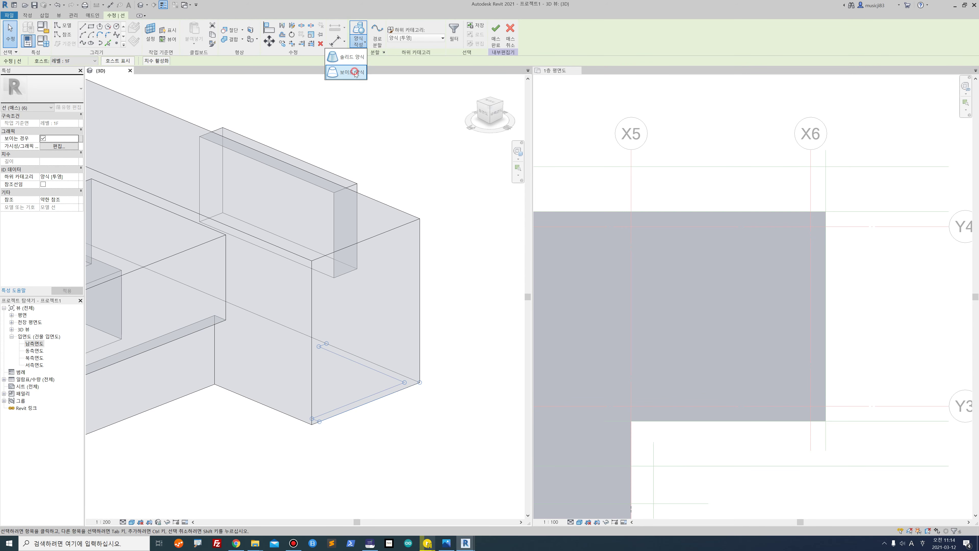
click(355, 72)
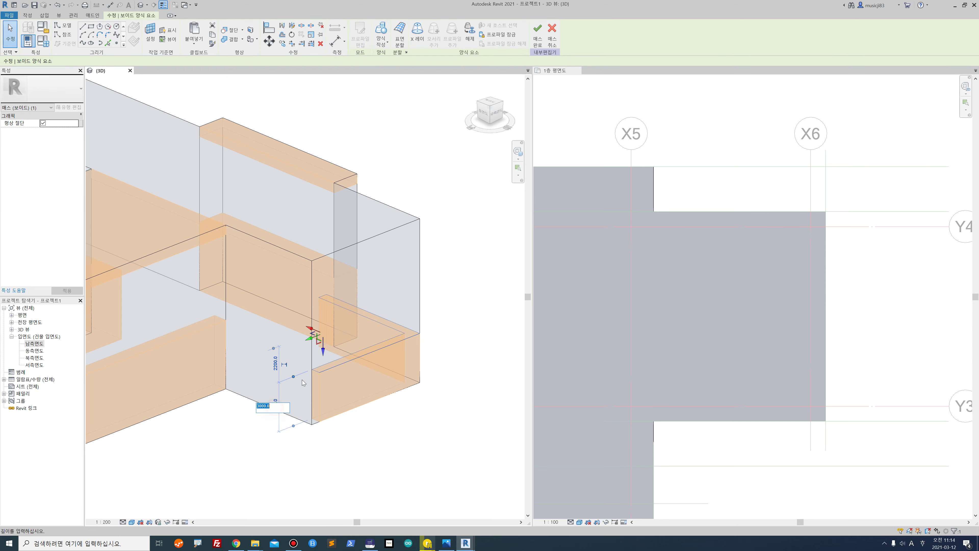
text(4200)
key(Return)
- Examine the new recess near X5 in 3D and plan, checking where it meets the adjoining cut and the void's extent
middle_drag(172, 276, 415, 248)
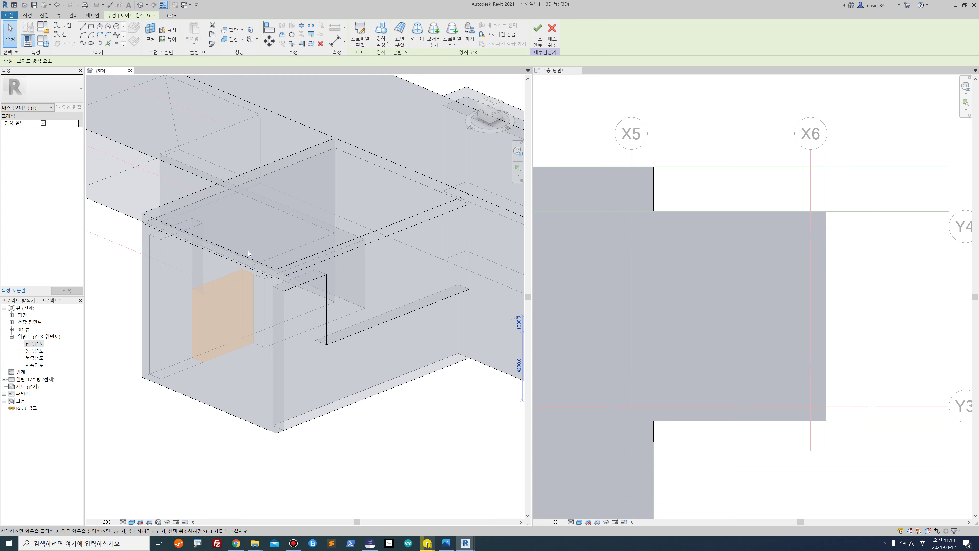
scroll(149, 259, down, 4)
shift+middle_drag(365, 337, 218, 323)
click(352, 383)
scroll(370, 281, up, 5)
shift+middle_drag(370, 308, 332, 357)
scroll(334, 359, up, 2)
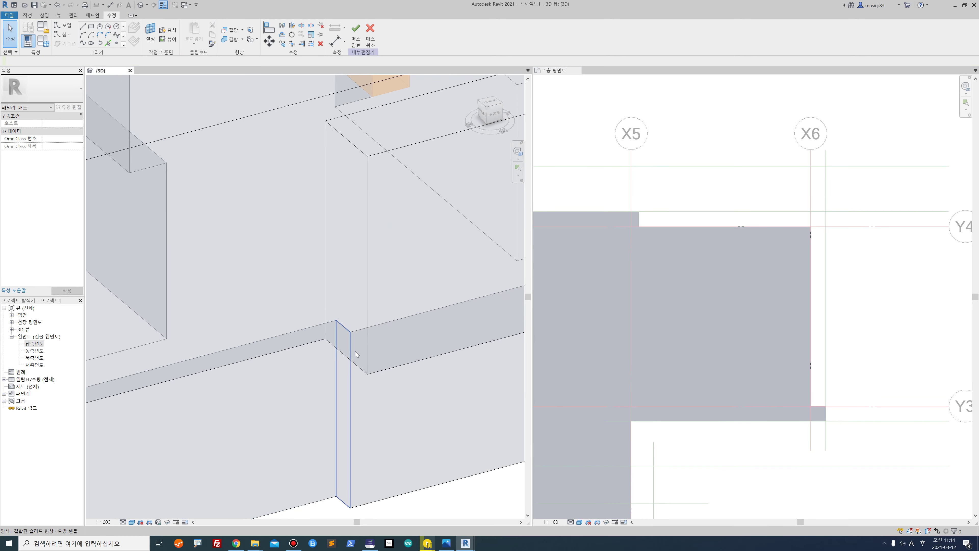
click(333, 349)
middle_drag(339, 346, 331, 209)
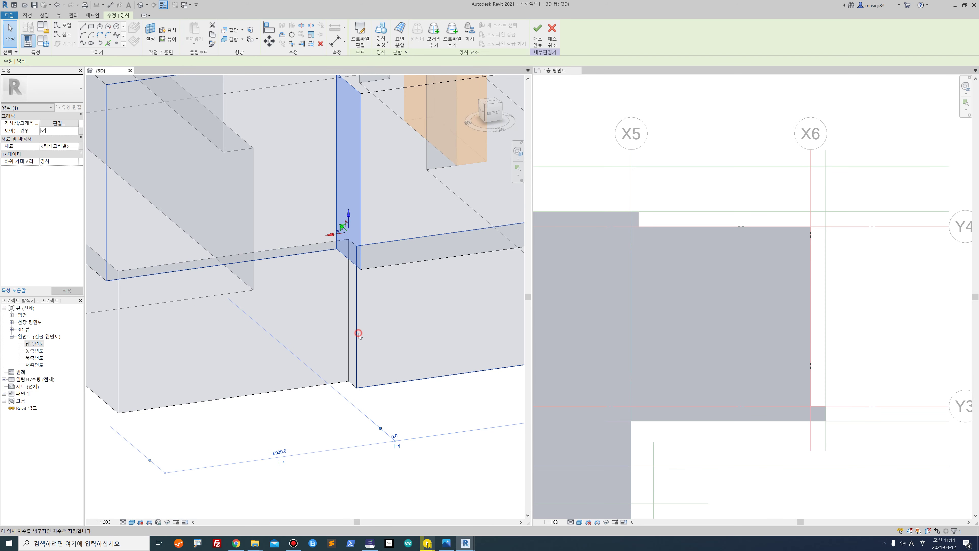
click(335, 389)
click(309, 406)
click(711, 204)
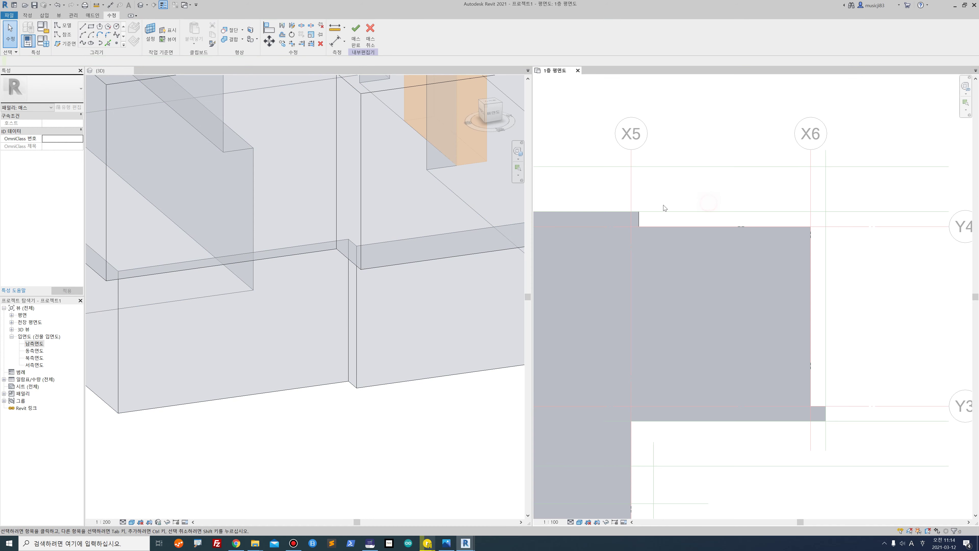
click(660, 227)
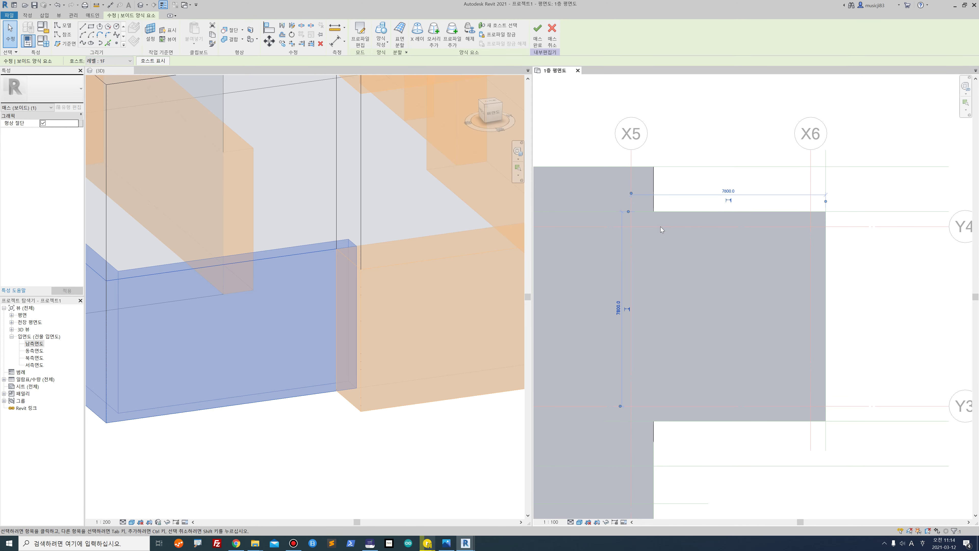
click(690, 206)
middle_drag(673, 216, 701, 191)
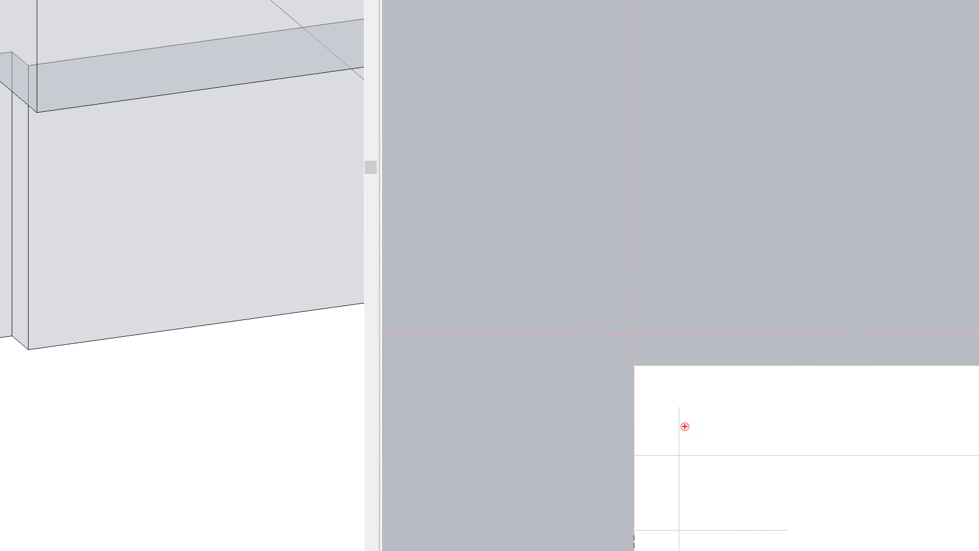
- Undo the void form and the inner outline lines along Y4 and X6, keeping the outer three-line outline
drag(683, 421, 680, 353)
key(Escape)
key(ctrl+z)
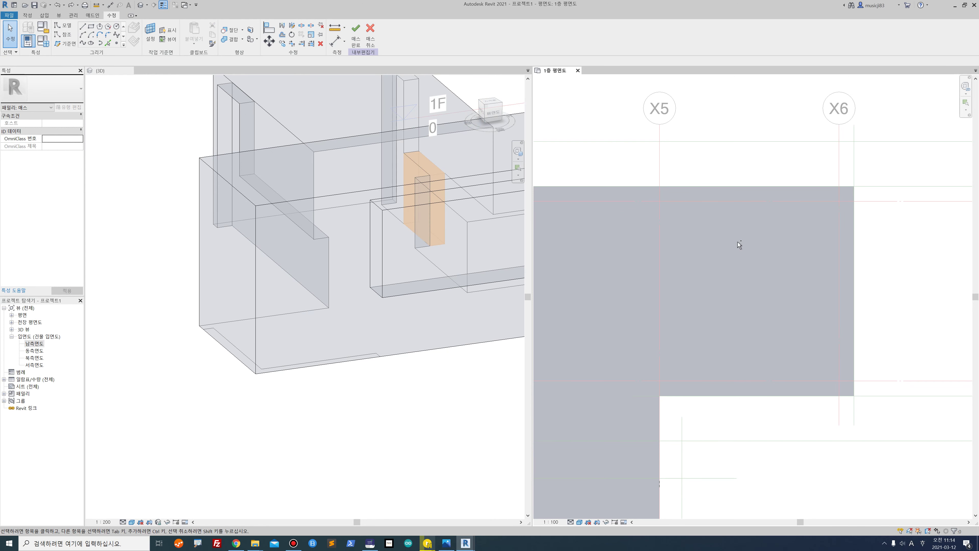
middle_drag(737, 241, 709, 267)
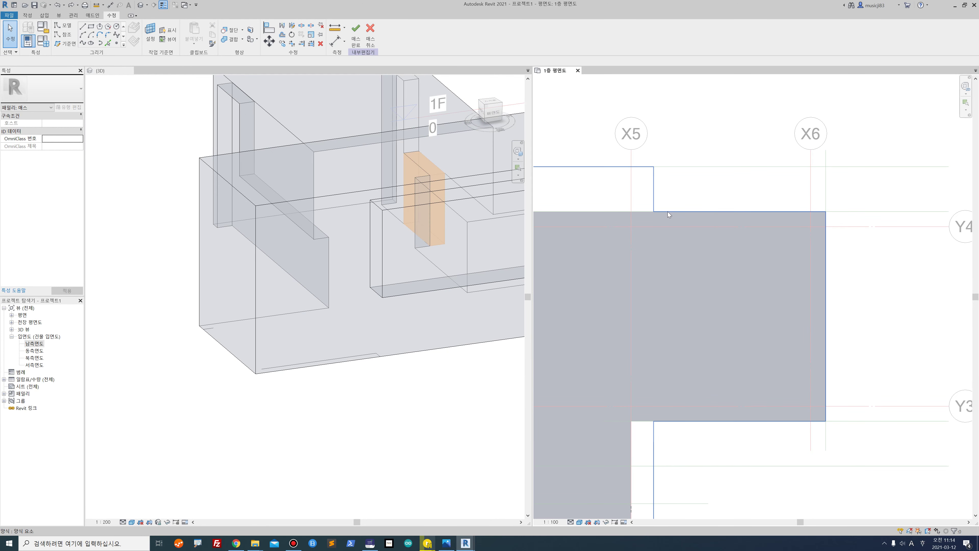
click(369, 358)
click(422, 386)
key(Escape)
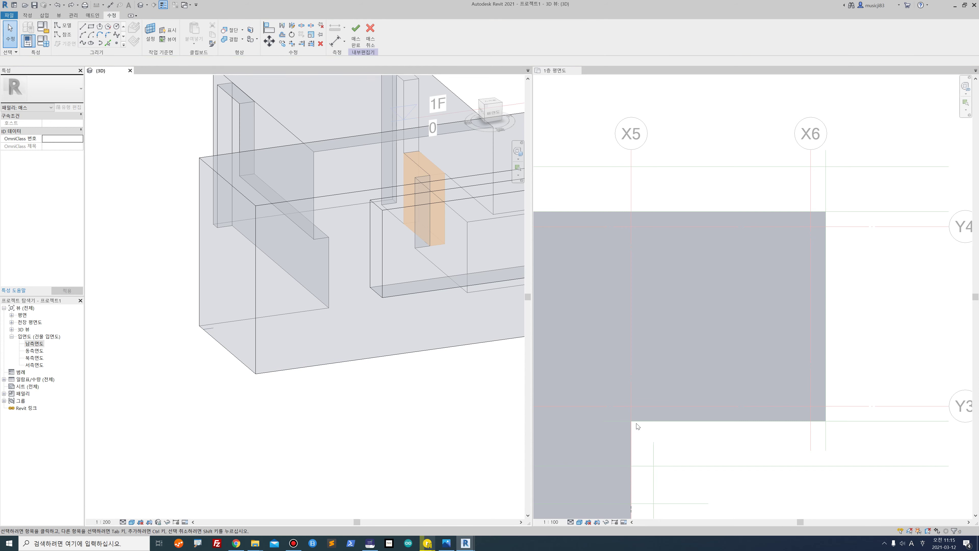
- Examine where the reference plane beside grid X5 crosses the mass's outer edge above grid Y4, relative to the remaining outline
click(654, 447)
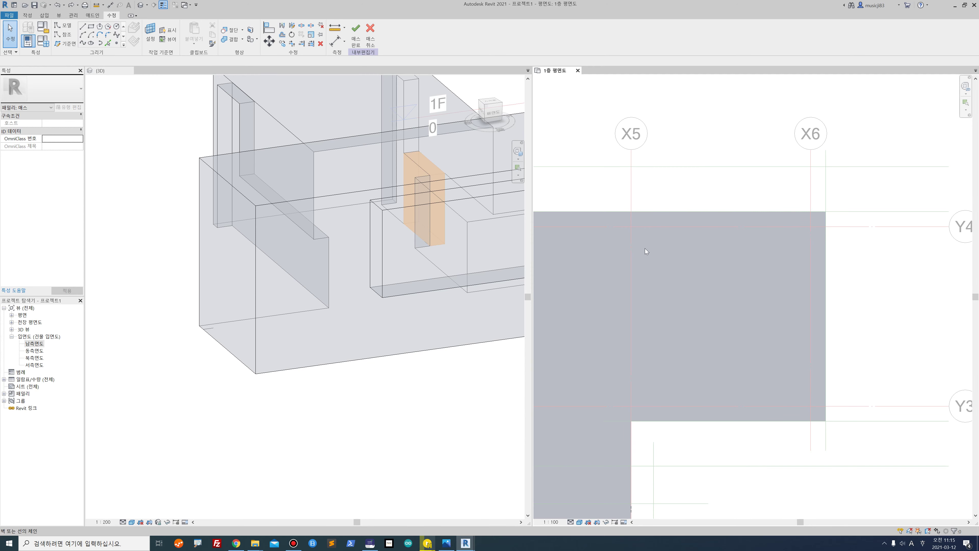
click(682, 359)
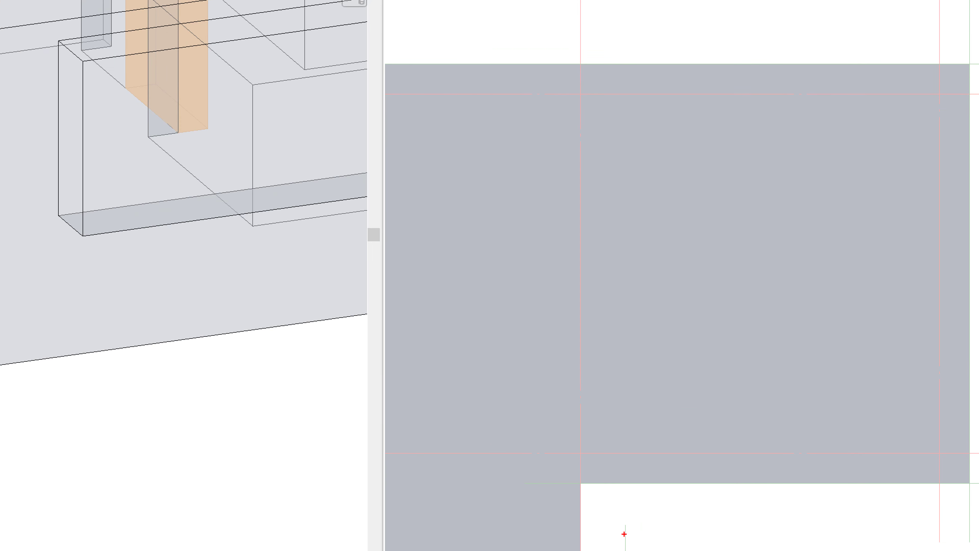
drag(624, 534, 618, 25)
key(Escape)
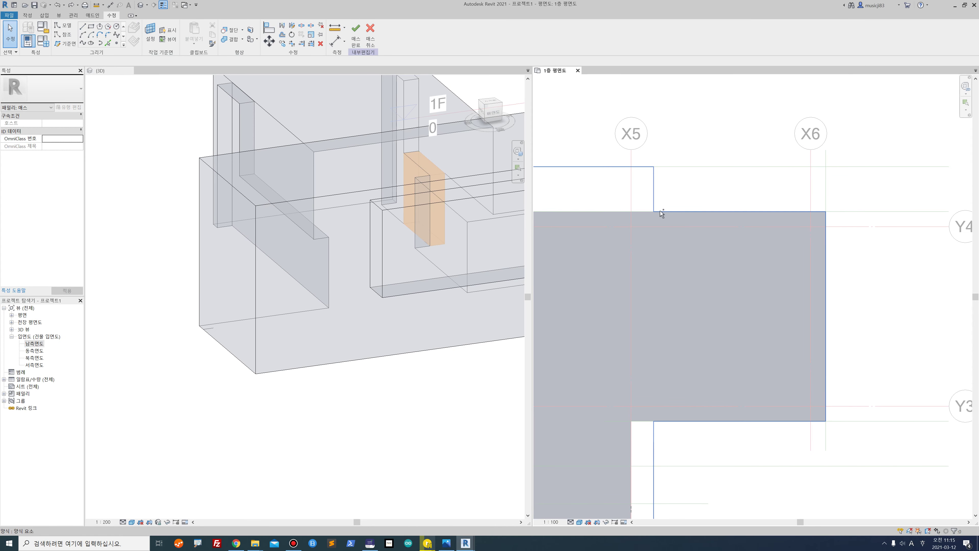
scroll(660, 211, up, 2)
click(692, 231)
key(Escape)
- Shorten the outline line along the mass's edge above Y4 to a length of 6900, ending at the reference plane beside X5
click(214, 336)
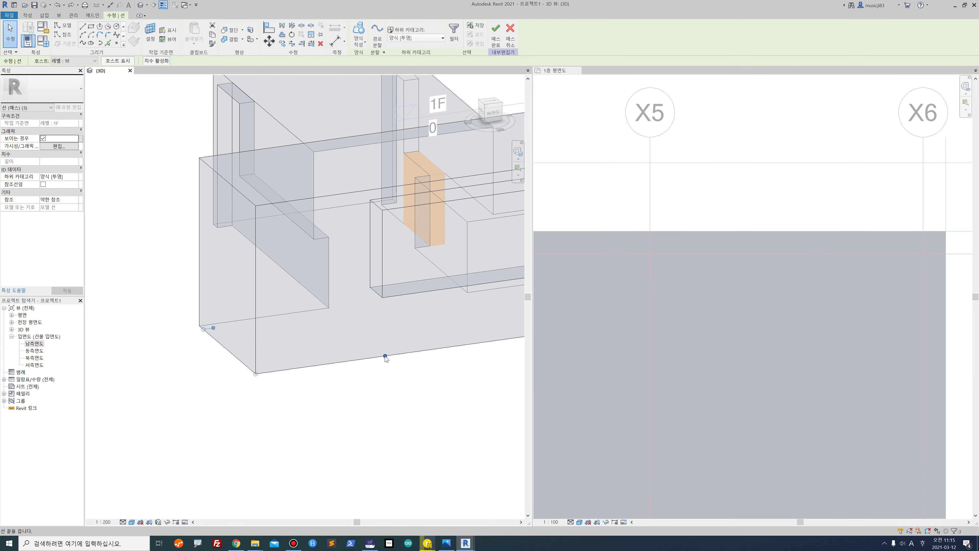
drag(385, 356, 332, 365)
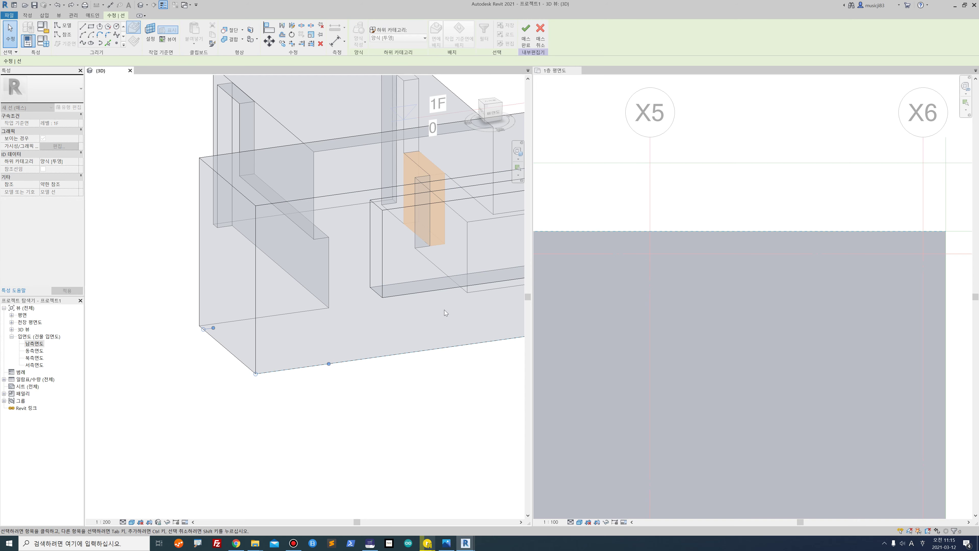
scroll(416, 318, down, 3)
scroll(416, 313, down, 2)
scroll(373, 331, up, 2)
click(679, 228)
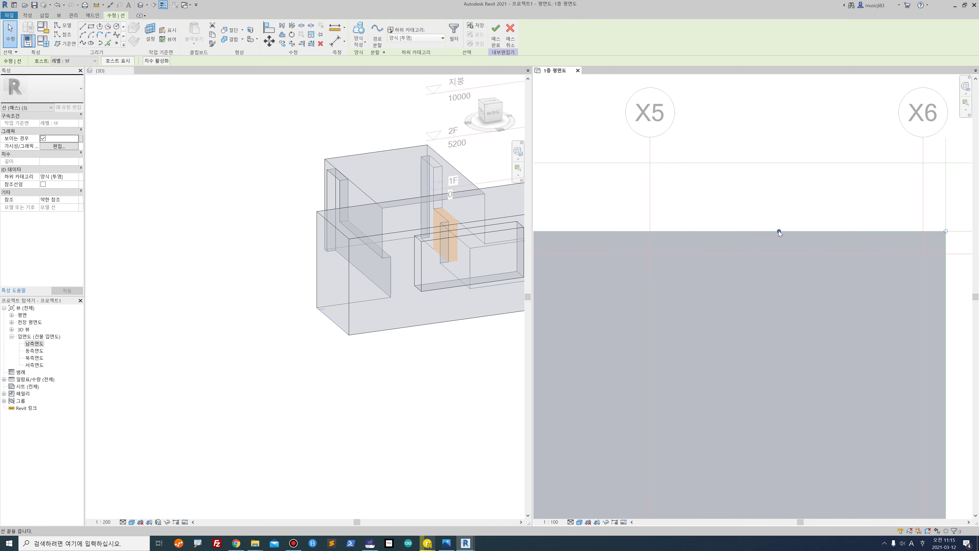
scroll(778, 231, down, 2)
drag(779, 231, 724, 231)
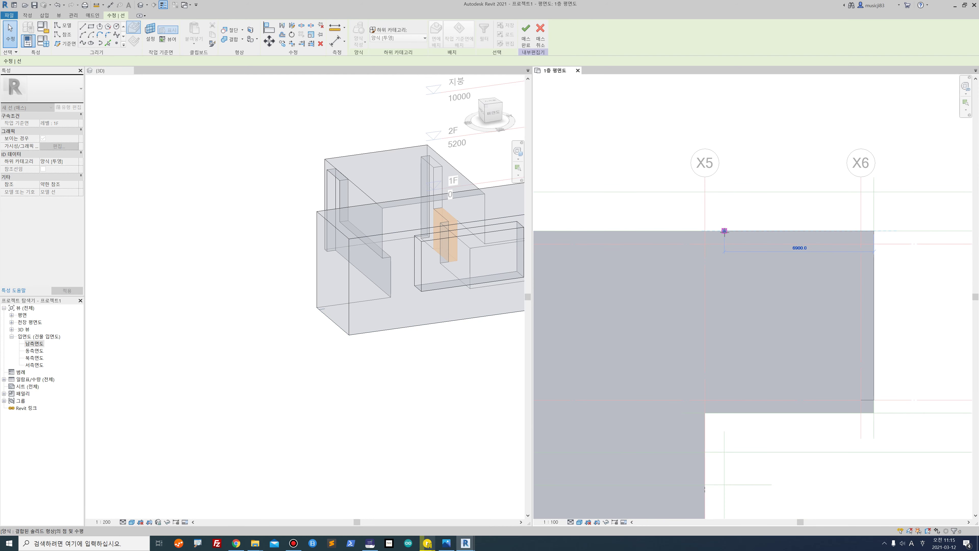
click(726, 437)
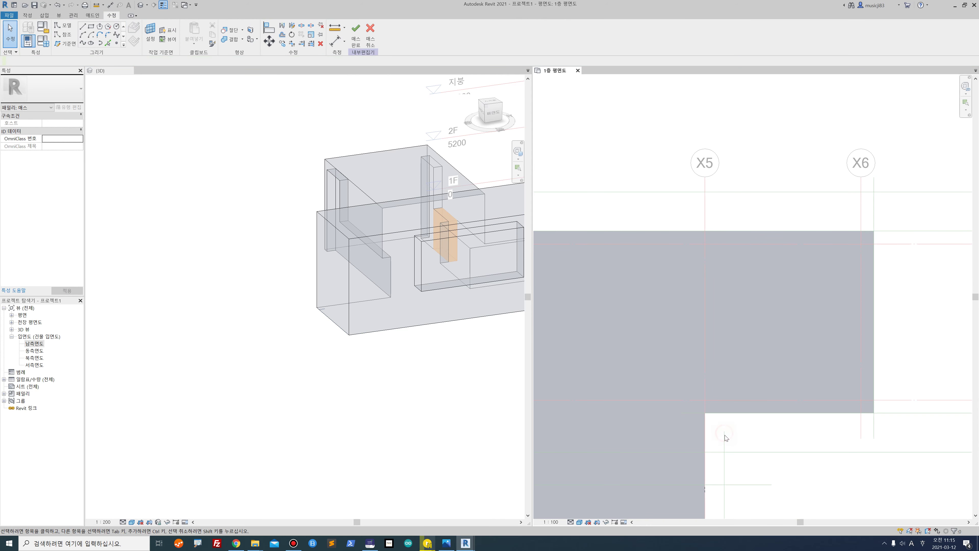
click(82, 27)
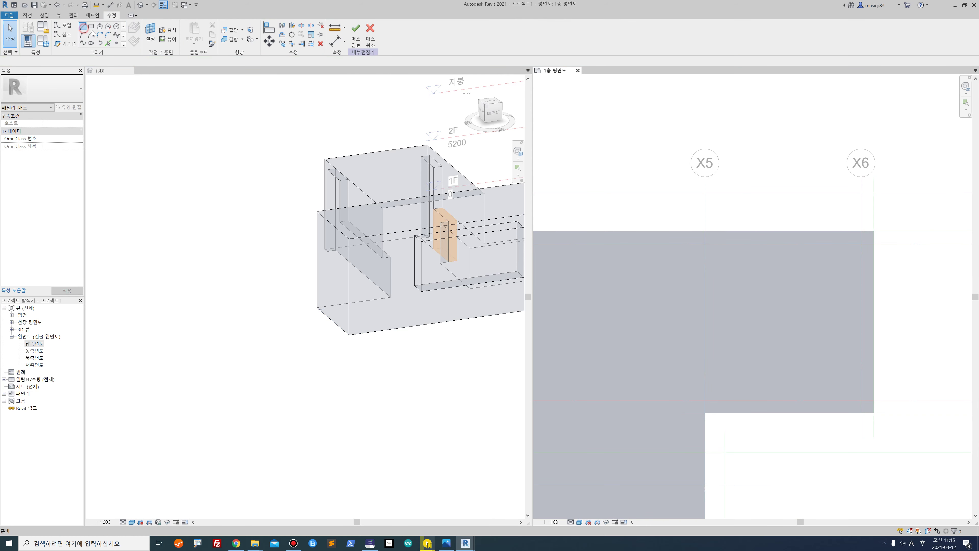
click(724, 432)
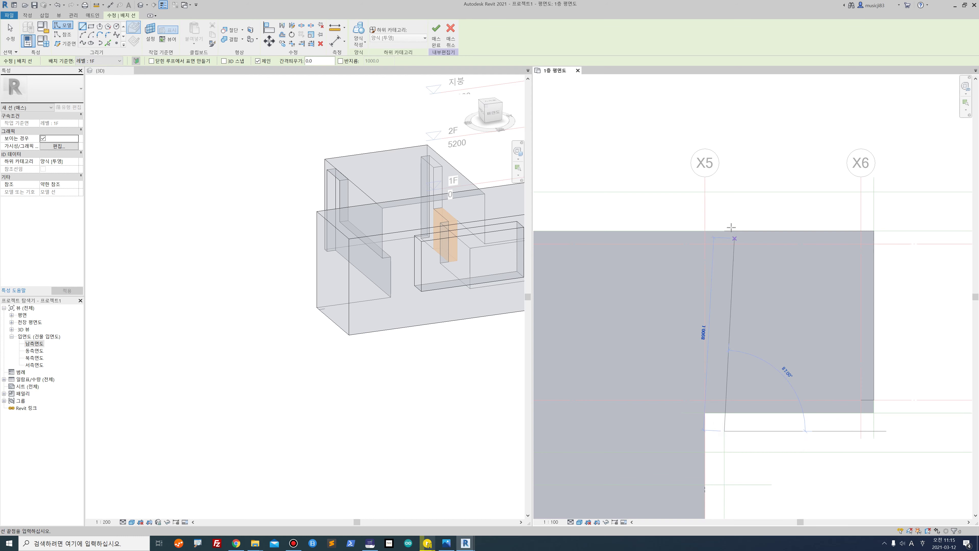
key(Escape)
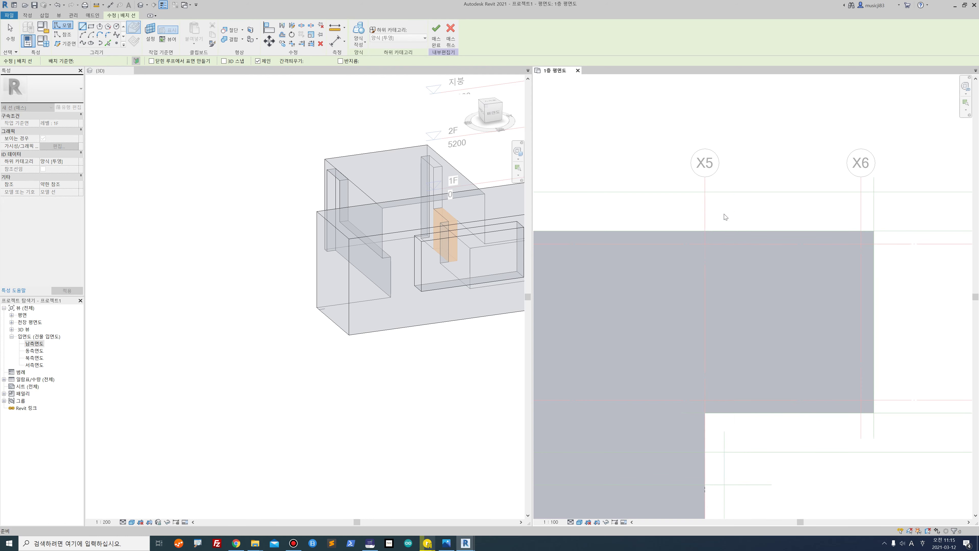
scroll(694, 227, up, 2)
scroll(682, 221, up, 1)
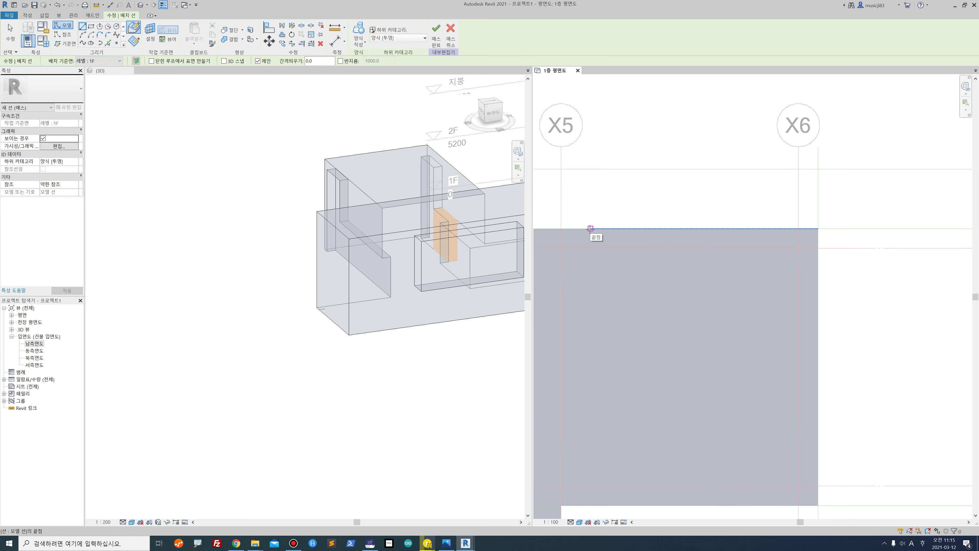
key(Escape)
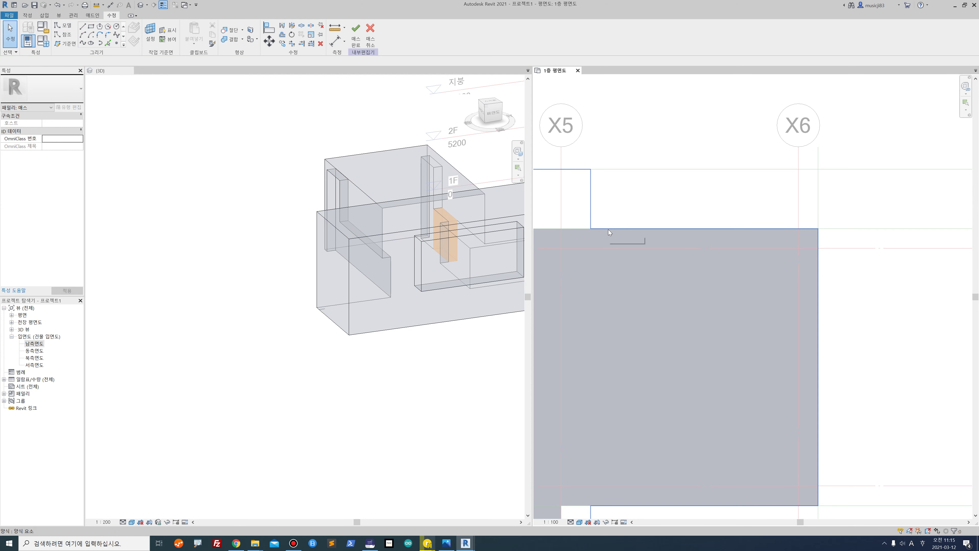
- Pull the same outline line's end beside X5 slightly toward X6, leaving it about 6000 from grid X6
click(590, 228)
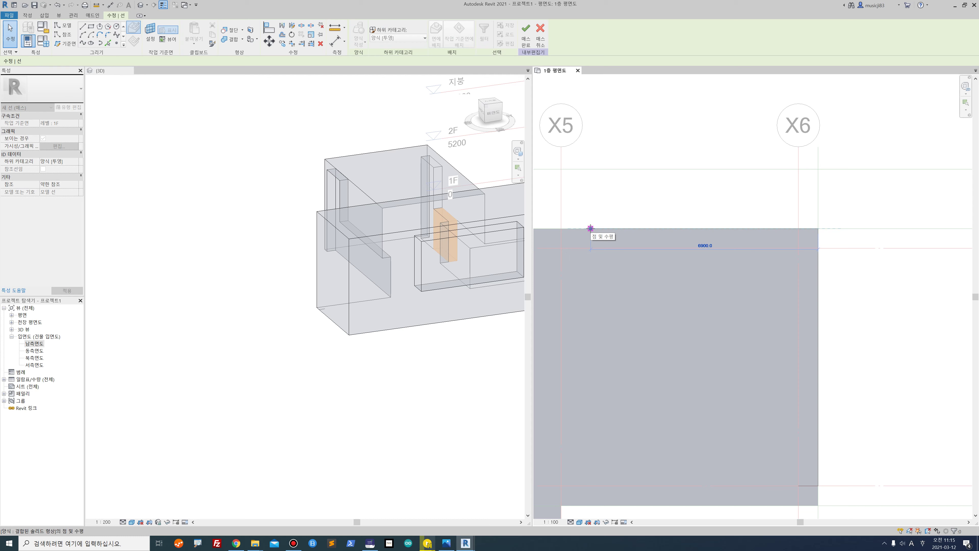
drag(590, 228, 601, 229)
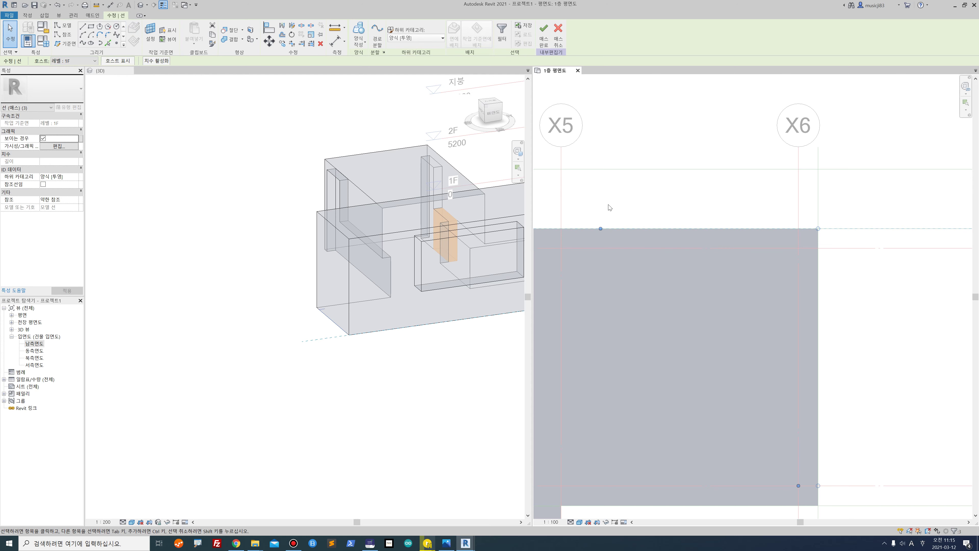
scroll(609, 209, down, 2)
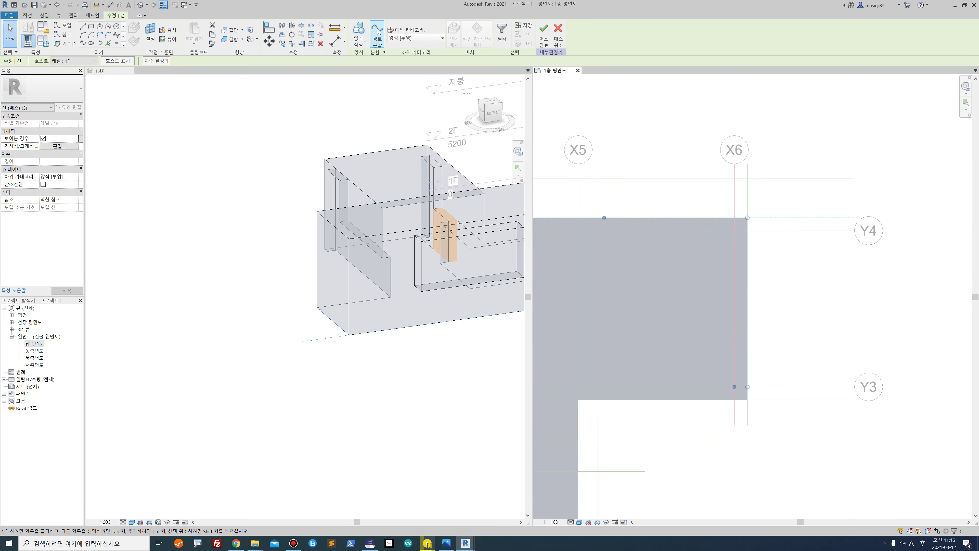
- Close the void outline with lines from the adjusted end to Y4, along Y4 to X6, and along X6 to Y3
click(83, 26)
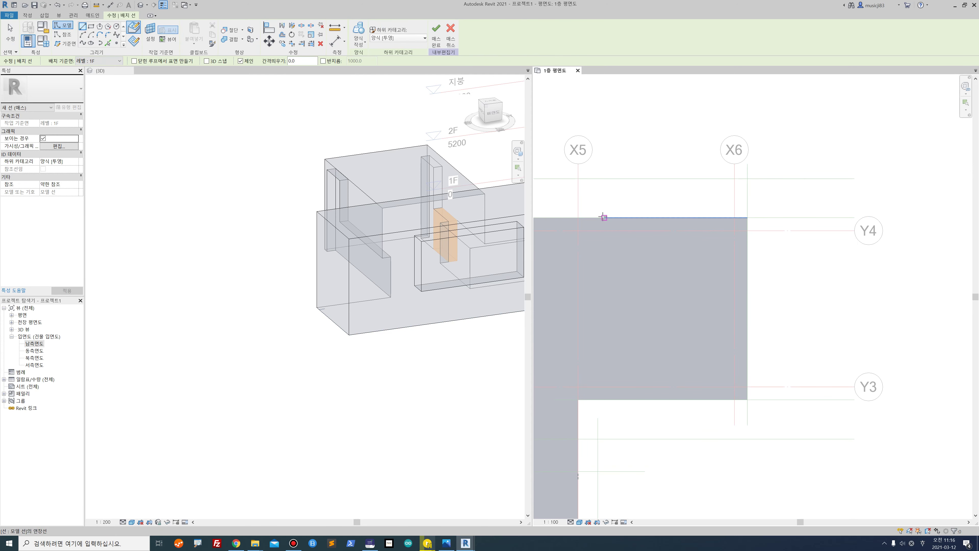
click(603, 231)
click(734, 231)
key(Escape)
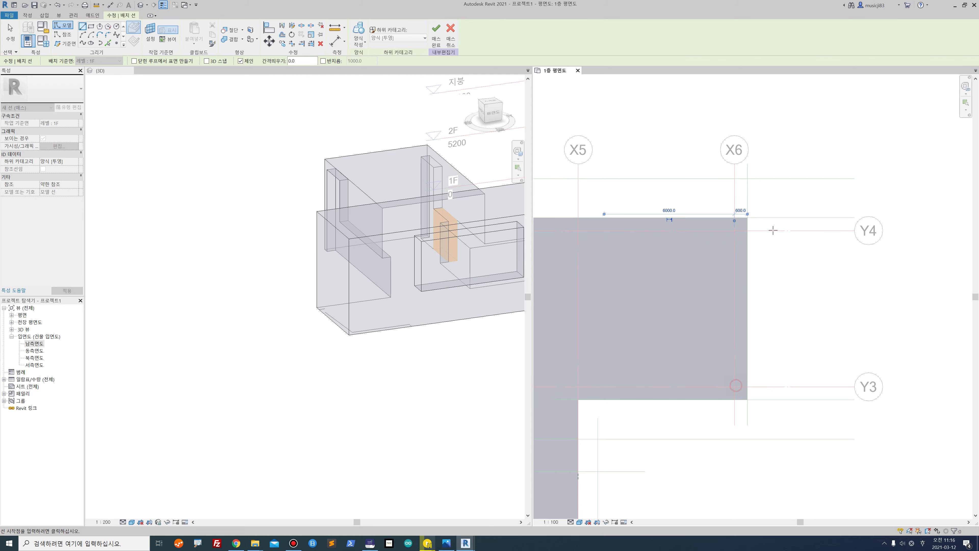
key(Escape)
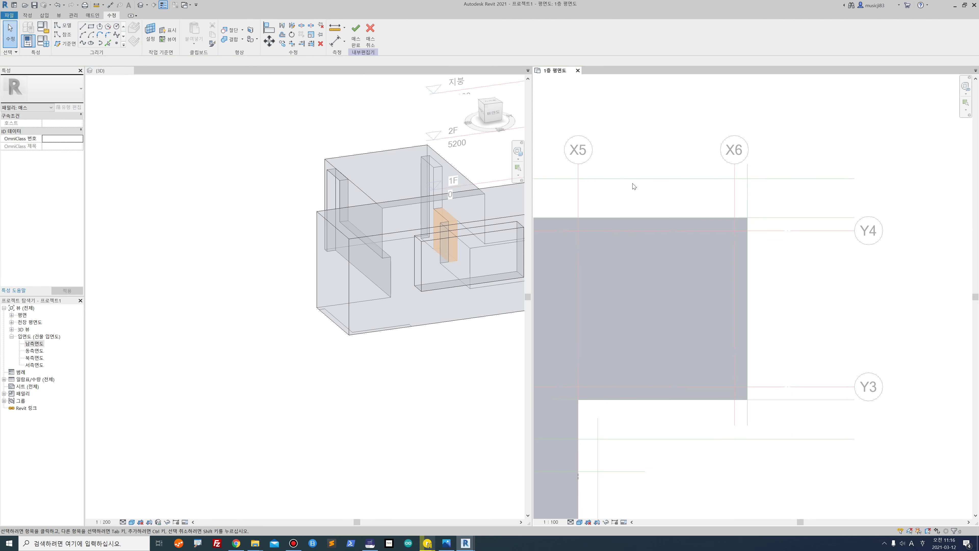
- Create a void form from the closed L-shaped outline, set its height to 4200, and check its gap to the adjoining projection in 3D
click(396, 328)
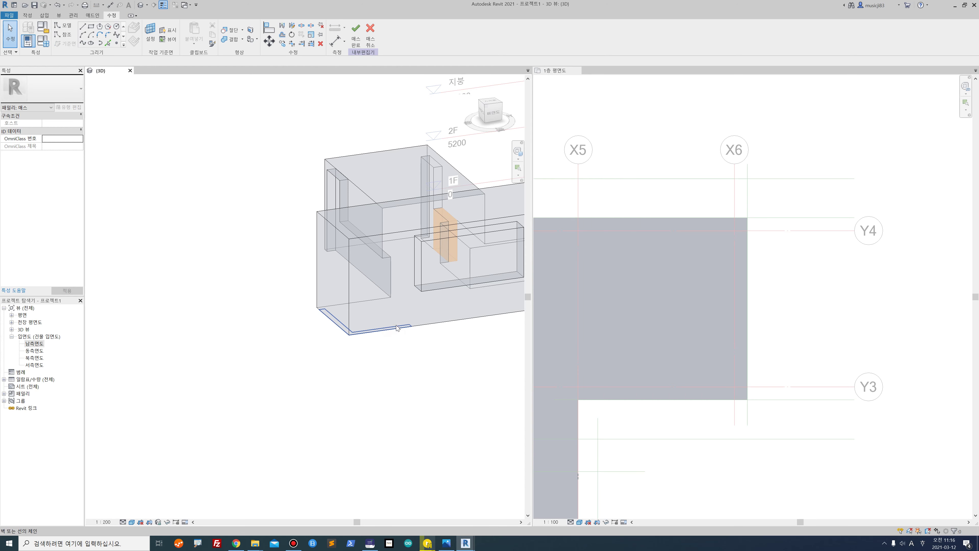
click(396, 328)
click(358, 38)
click(350, 73)
click(313, 288)
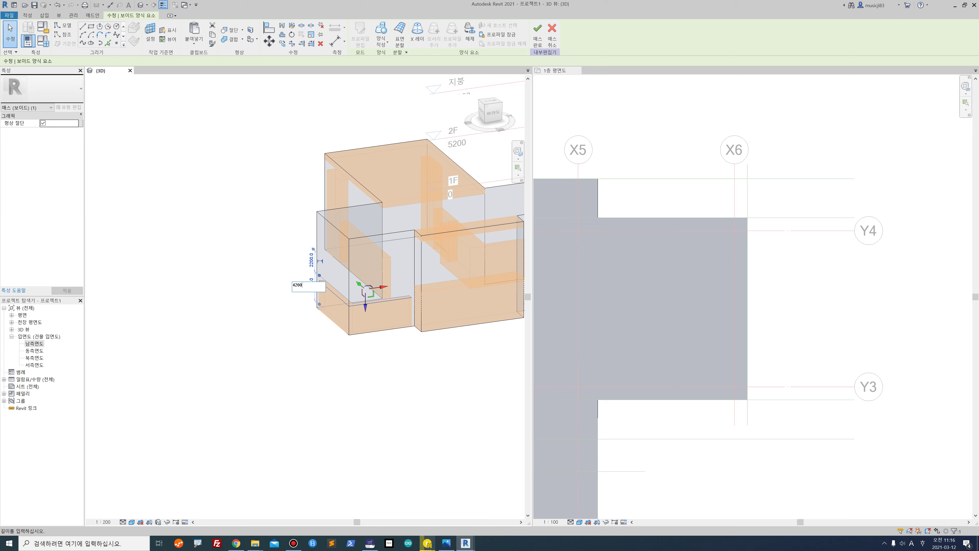
text(4200)
key(Return)
click(352, 424)
scroll(415, 288, up, 5)
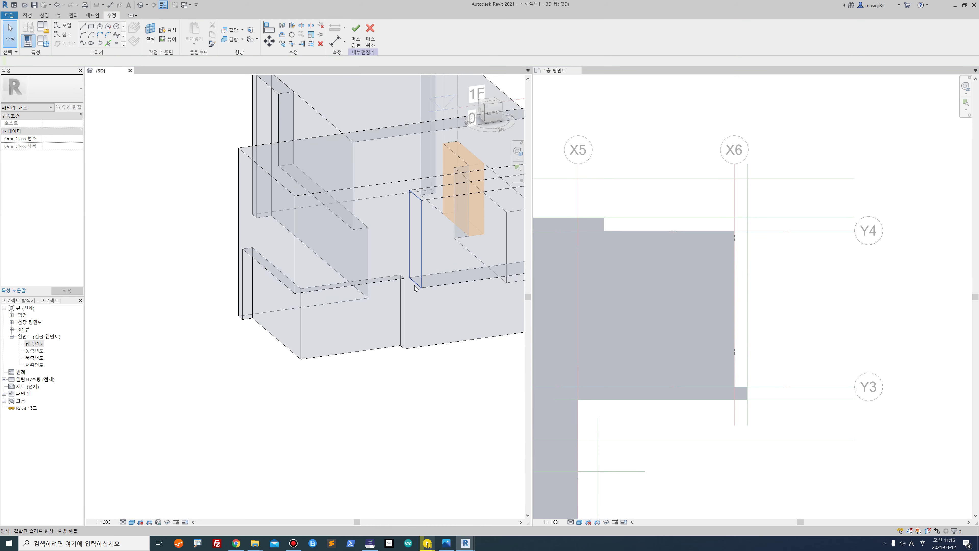
scroll(415, 287, up, 3)
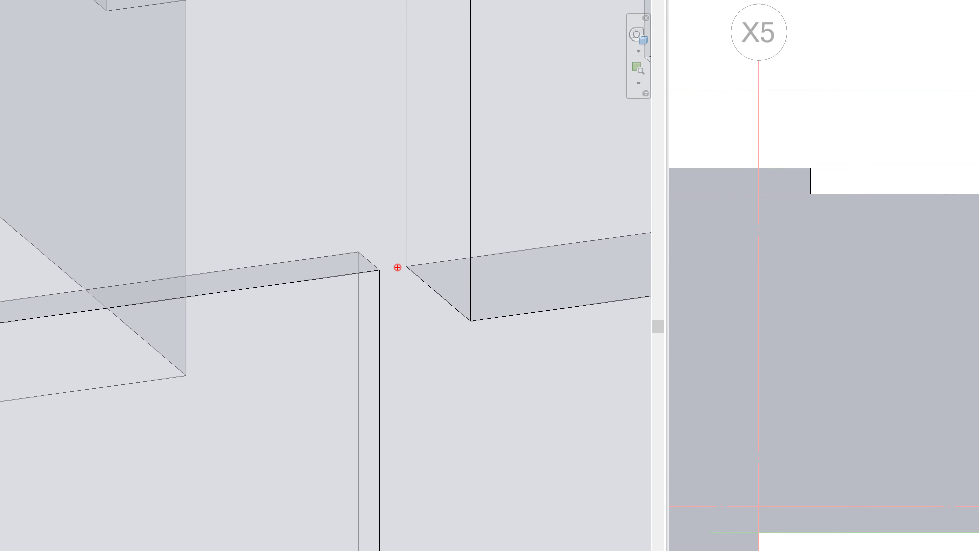
drag(381, 270, 400, 263)
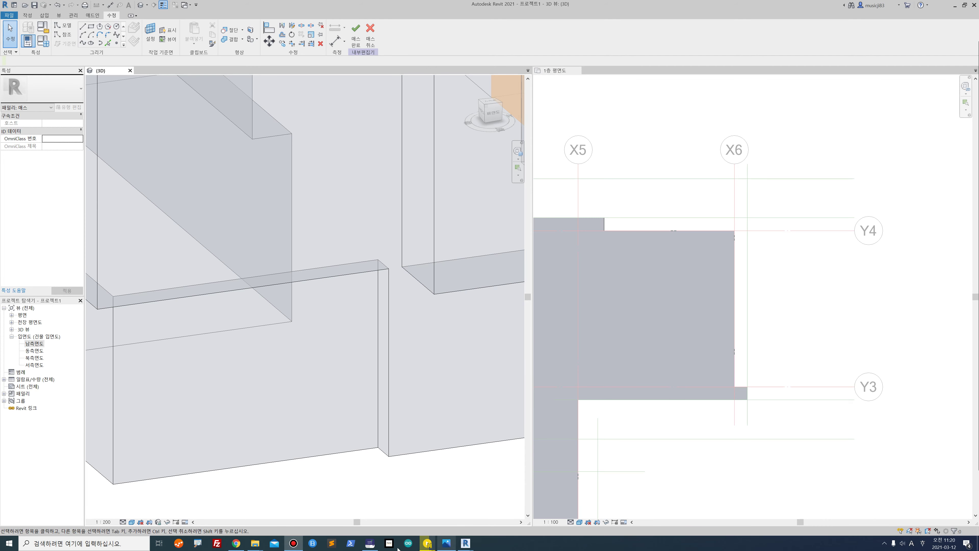
- Switch to the eBook, go to page 47, and examine the 3D illustrations of the second-floor facade recesses in step 10
click(370, 544)
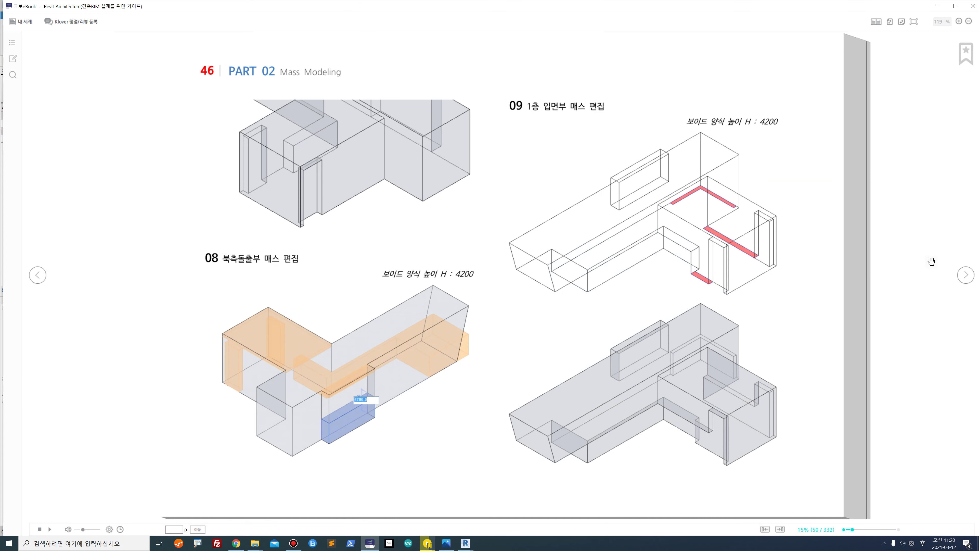
click(964, 284)
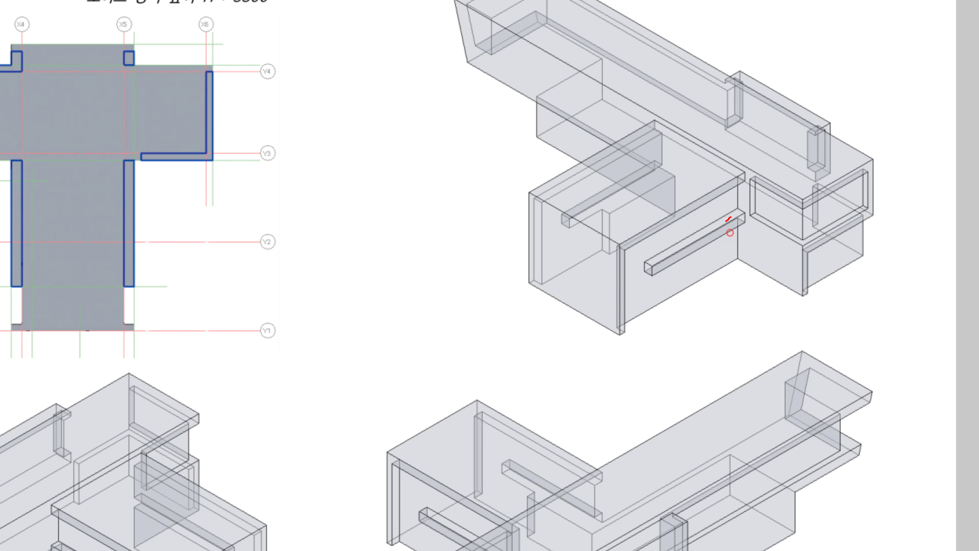
mouse_move(728, 219)
mouse_down()
mouse_move(724, 193)
mouse_move(801, 229)
mouse_up()
mouse_move(853, 207)
mouse_down()
mouse_move(789, 227)
mouse_move(744, 210)
mouse_up()
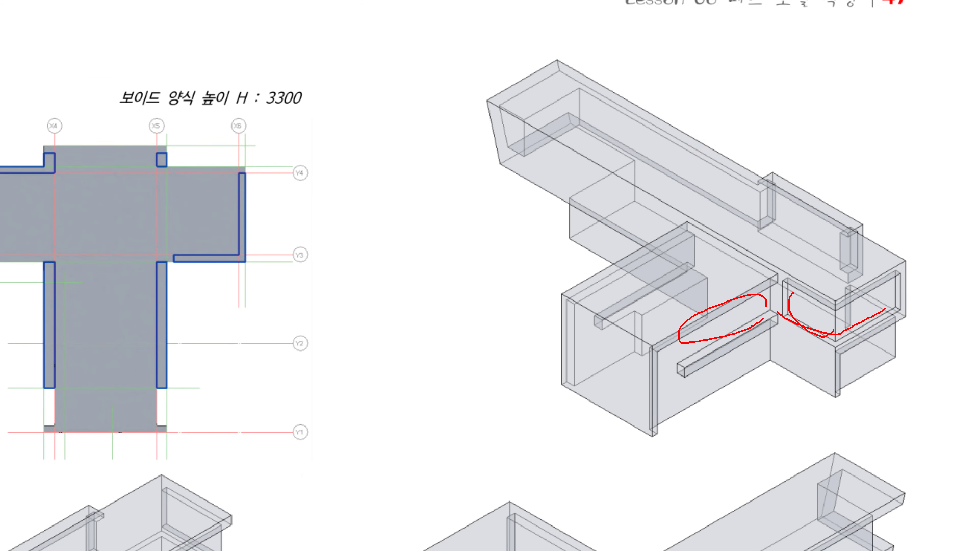
mouse_move(756, 219)
mouse_down()
mouse_move(501, 99)
mouse_move(653, 139)
mouse_move(758, 222)
mouse_up()
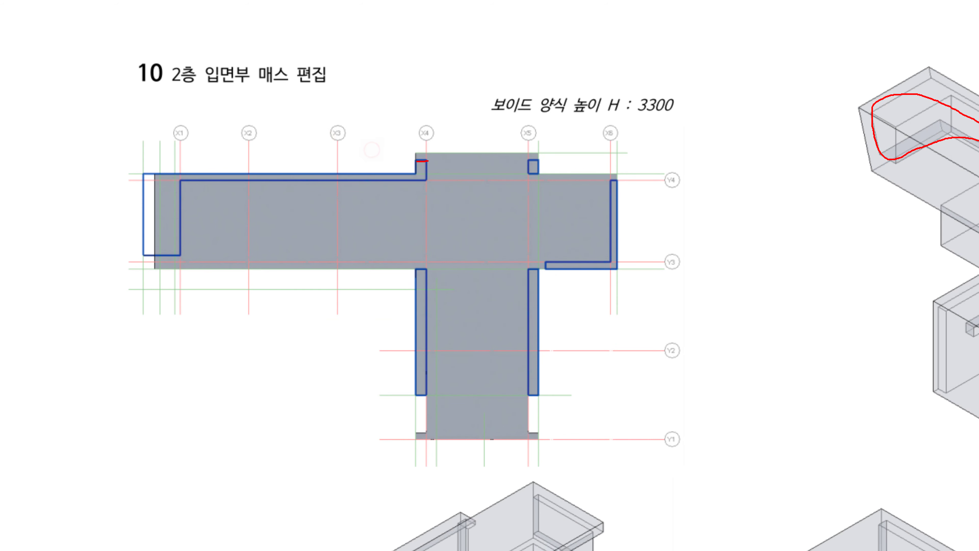
- Study the void outlines on step 10's second-floor plan, preview page 48, return to page 47, and switch back to Revit
drag(416, 153, 414, 158)
mouse_move(224, 167)
mouse_down()
mouse_move(238, 181)
mouse_move(250, 150)
mouse_up()
drag(397, 287, 434, 270)
drag(511, 303, 619, 262)
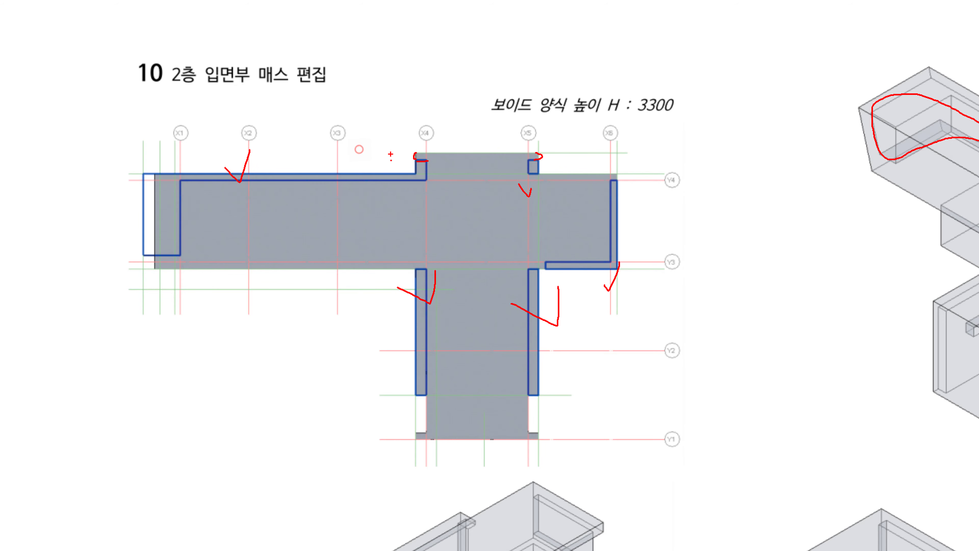
key(Escape)
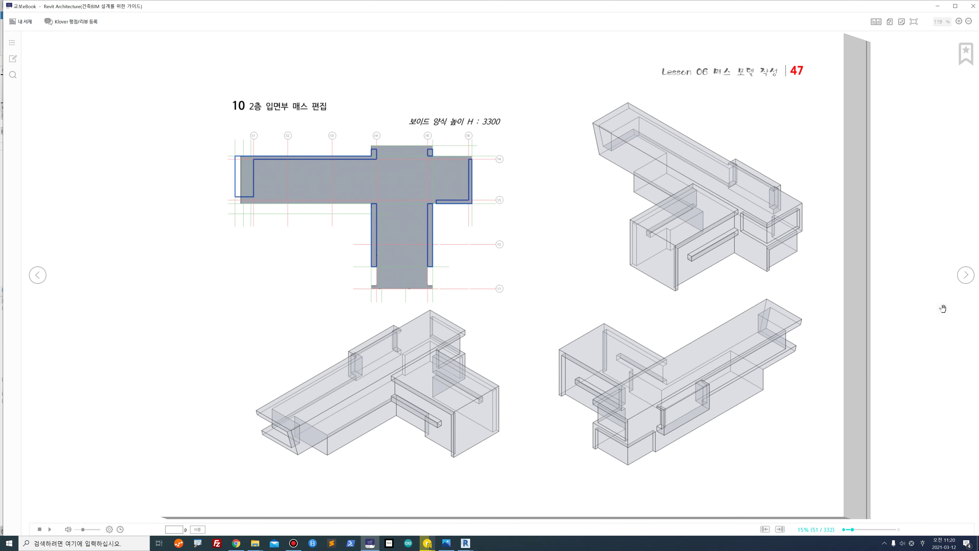
click(962, 281)
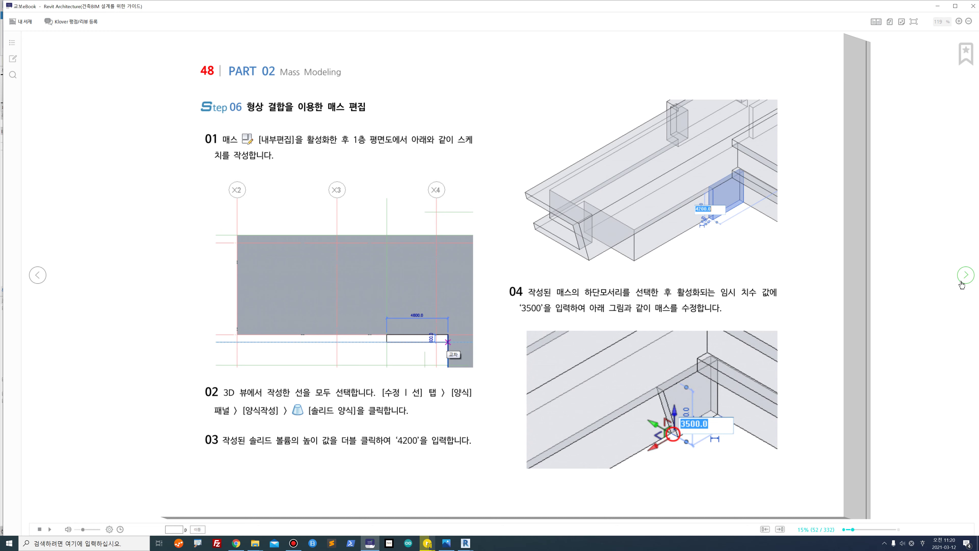
click(41, 279)
click(937, 6)
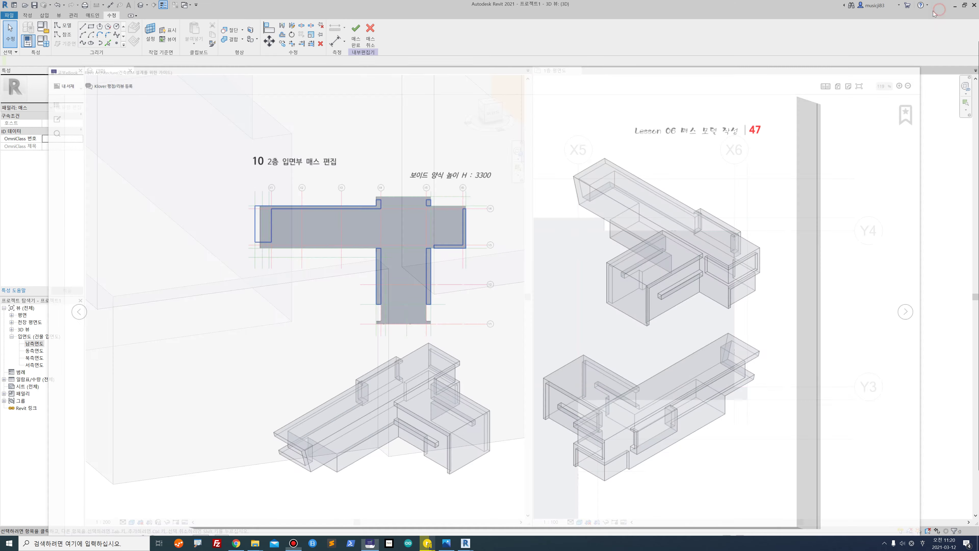
- Close the Level 1 floor plan and open the Level 2 floor plan (2층 평면도)
scroll(319, 259, down, 3)
scroll(320, 259, down, 3)
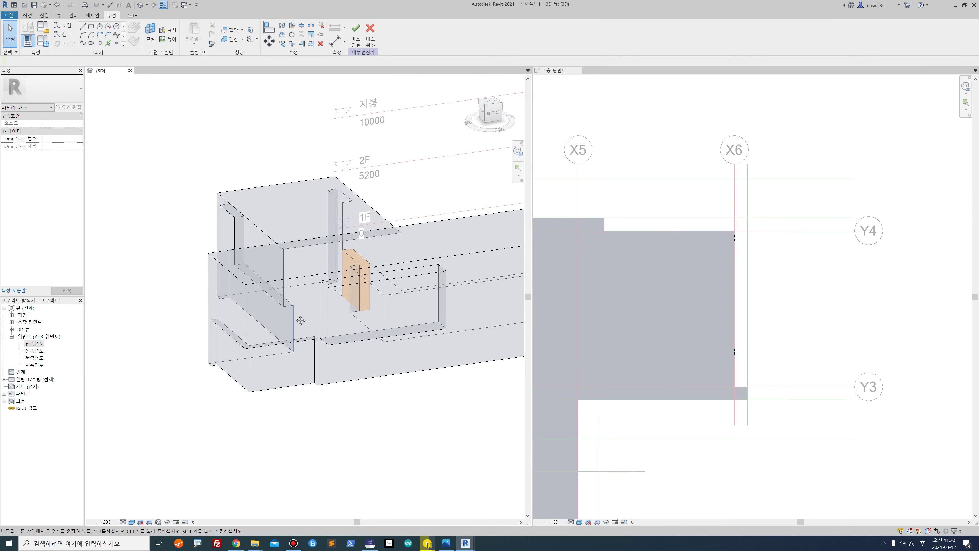
click(577, 70)
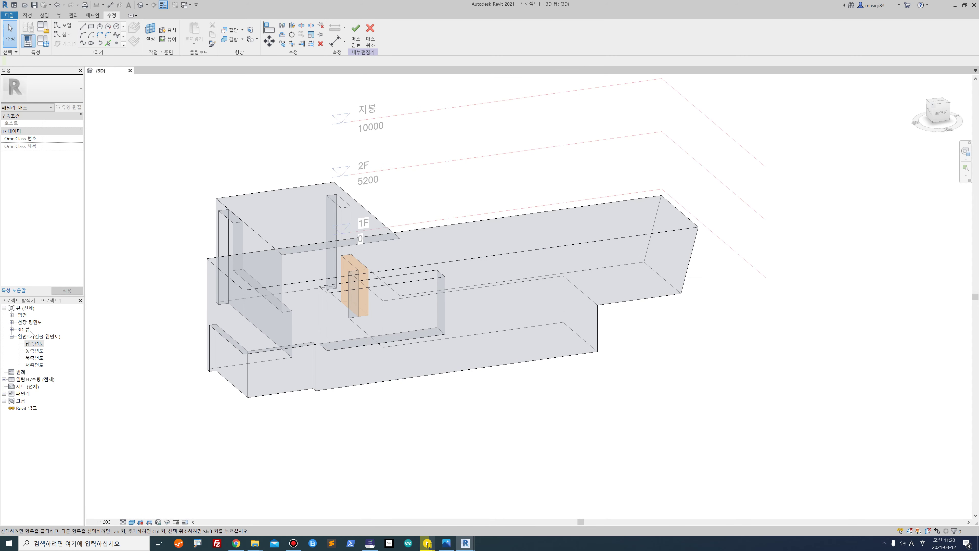
click(11, 315)
double_click(38, 330)
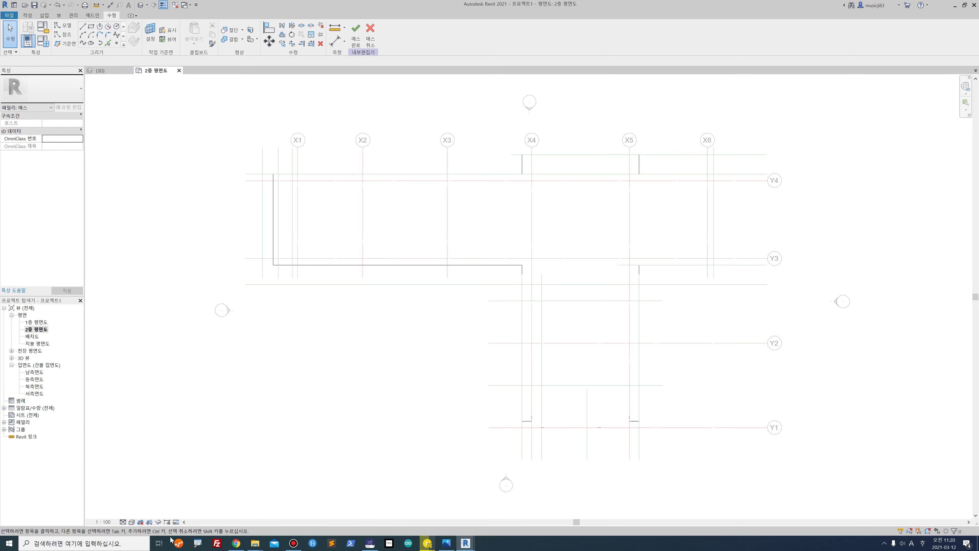
- Show the Level 2 plan's masses with filled surfaces and tile the plan beside the 3D view
click(133, 522)
click(146, 506)
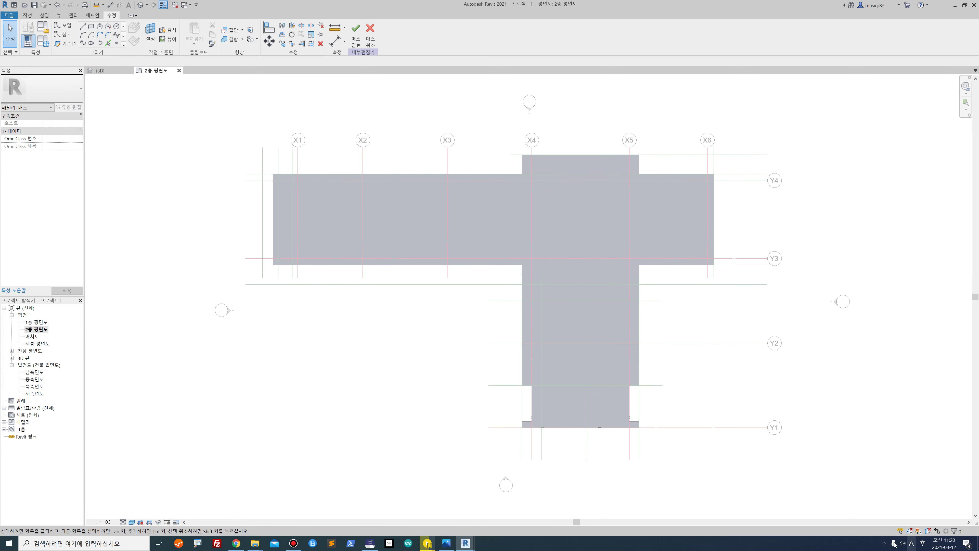
key(w)
key(t)
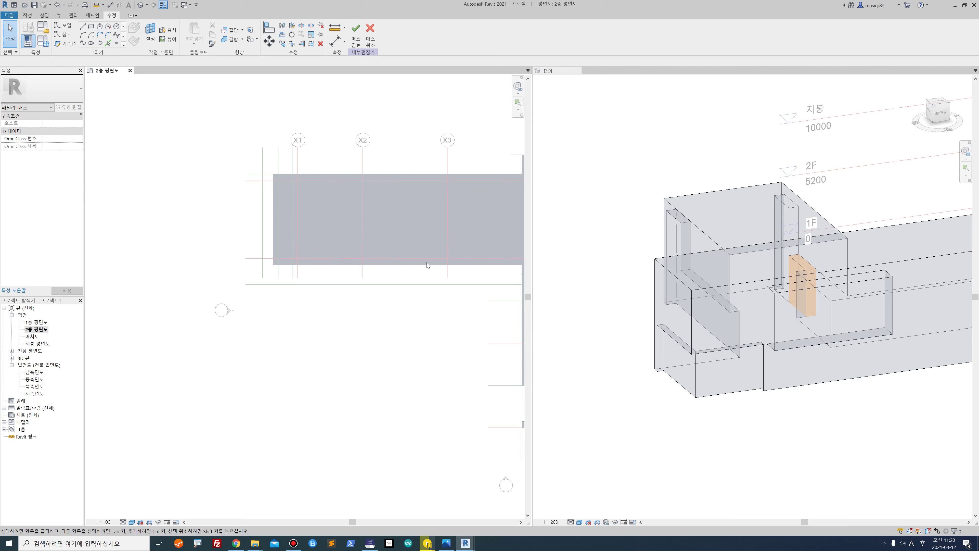
scroll(427, 263, down, 6)
scroll(388, 259, up, 4)
scroll(387, 259, down, 3)
middle_drag(396, 253, 369, 270)
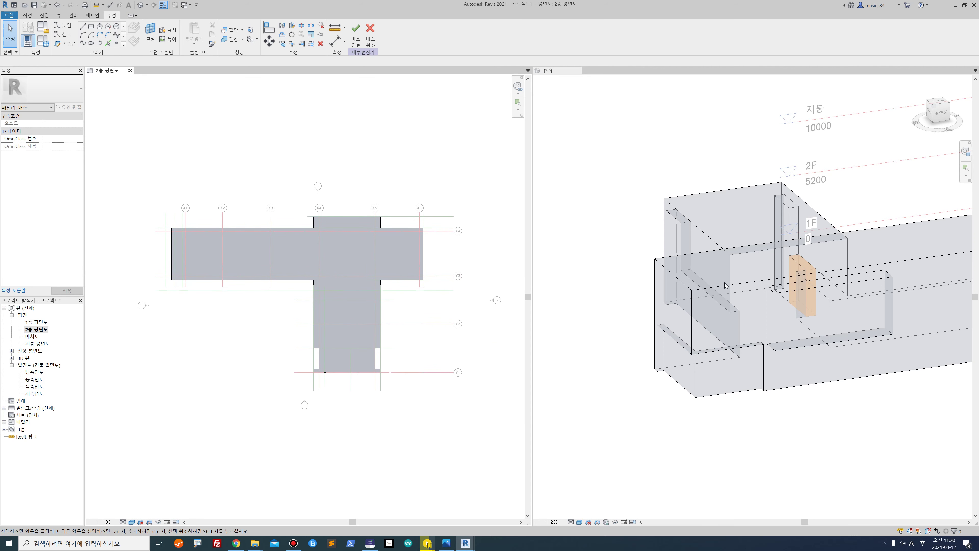
- Start a void outline from the west reference plane along the main block's north edge to the projection near X4, turning 1200 up its side
middle_drag(863, 274, 729, 274)
scroll(729, 273, down, 2)
shift+middle_drag(854, 275, 479, 300)
middle_drag(690, 256, 717, 297)
scroll(162, 246, up, 4)
scroll(168, 192, down, 1)
middle_drag(191, 189, 138, 215)
click(83, 27)
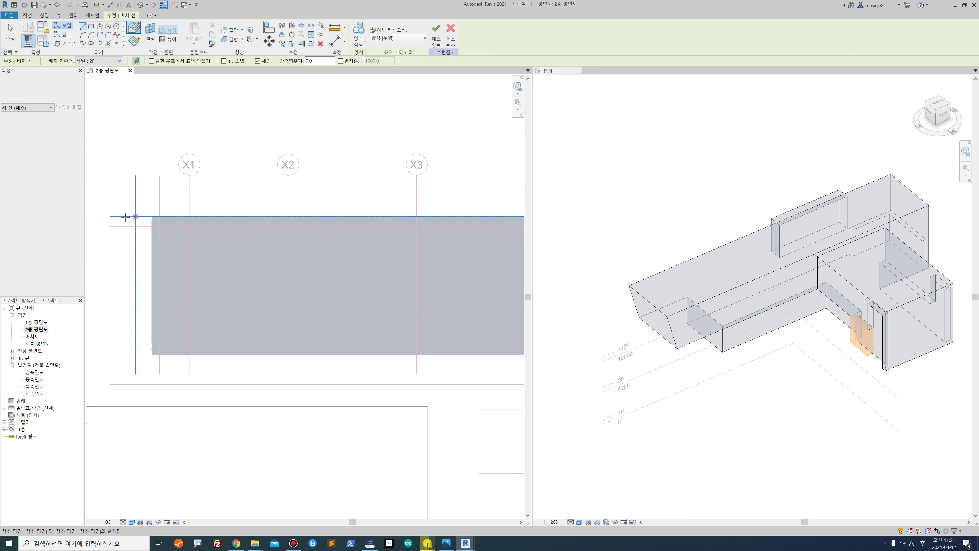
click(133, 215)
middle_drag(359, 203, 183, 231)
scroll(342, 246, up, 3)
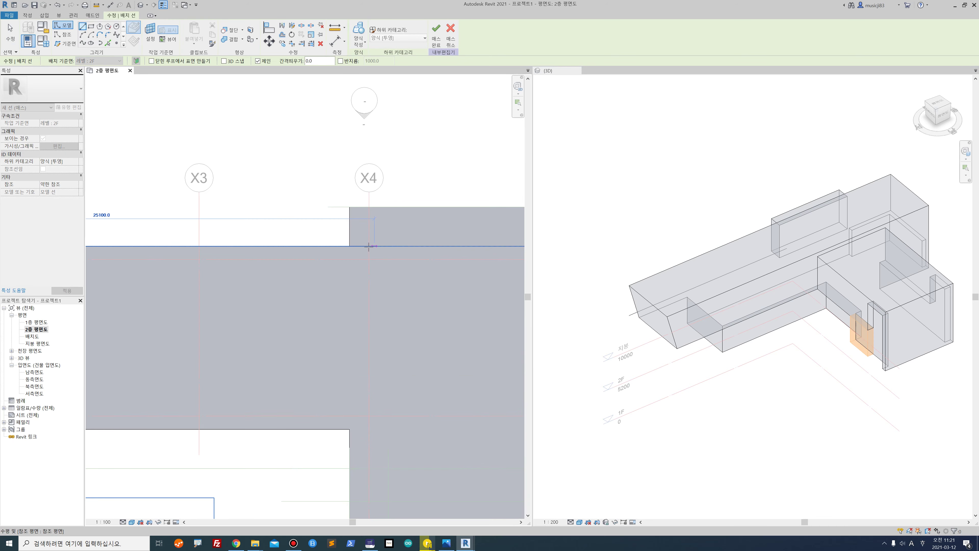
click(341, 246)
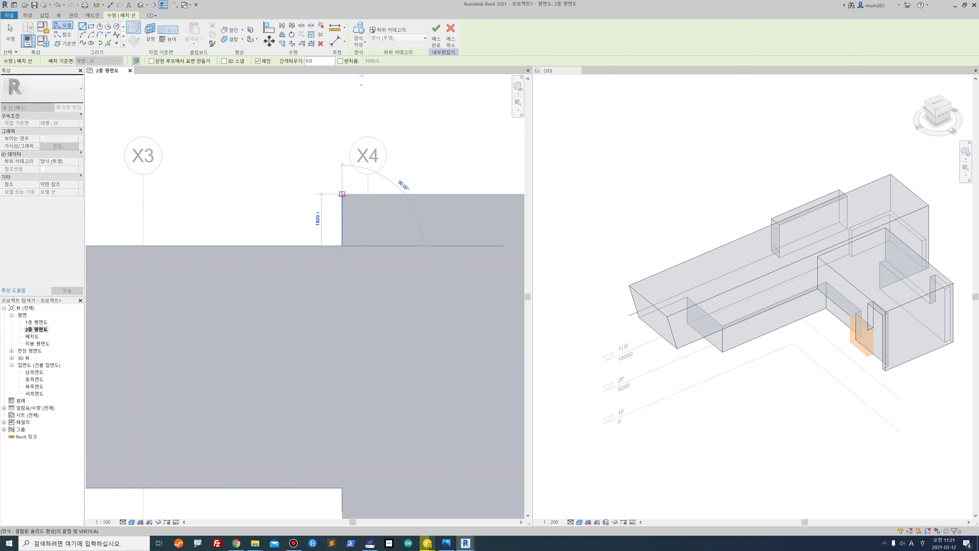
click(342, 211)
scroll(343, 211, down, 3)
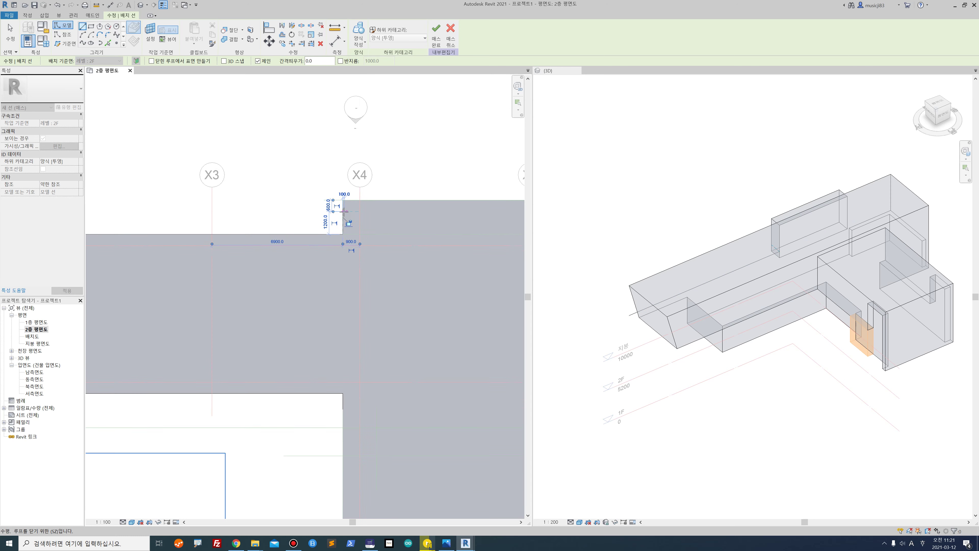
- Continue the outline to grid X4, along Y4 to X1, about 6900 down X1, west to the reference plane, and close it at the start
click(357, 212)
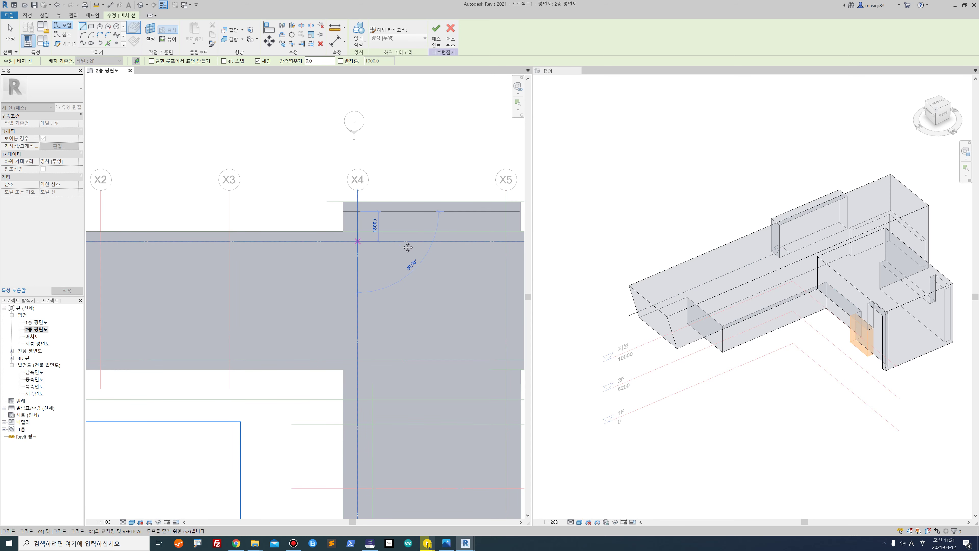
middle_drag(393, 247, 499, 245)
click(462, 240)
middle_drag(96, 236, 268, 226)
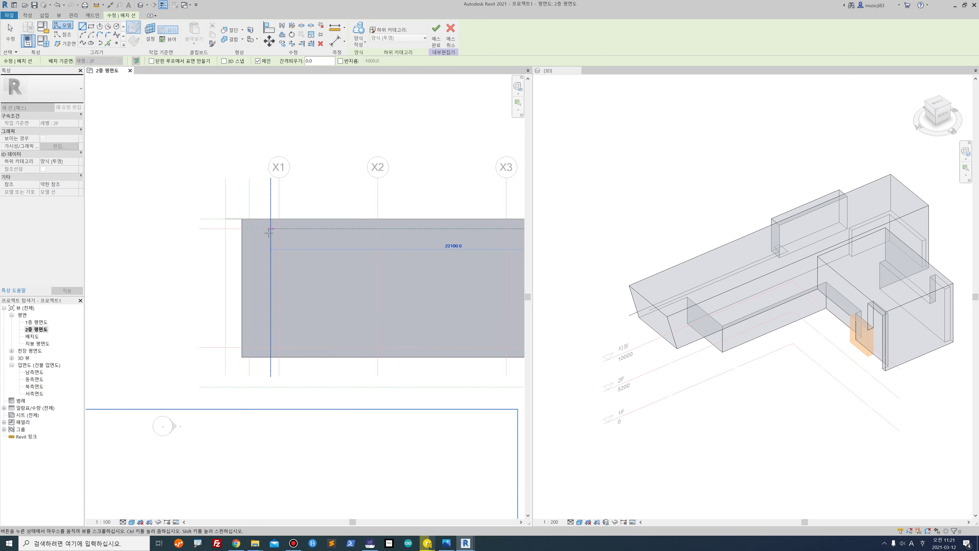
scroll(295, 228, up, 1)
click(276, 228)
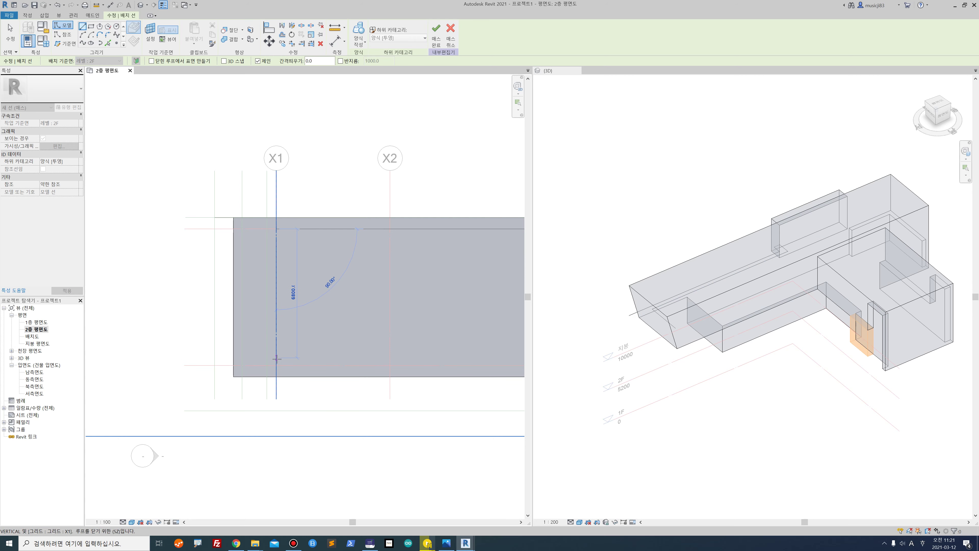
click(277, 359)
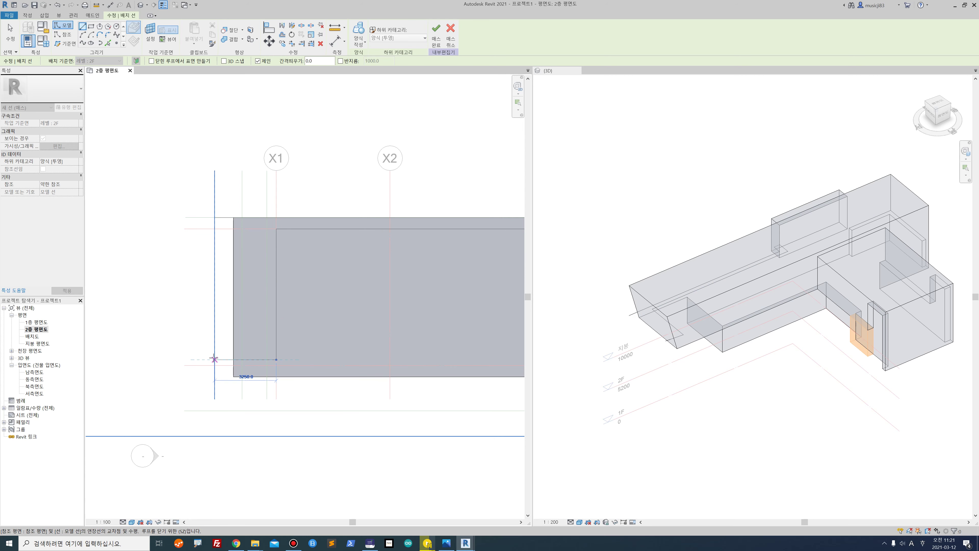
click(215, 358)
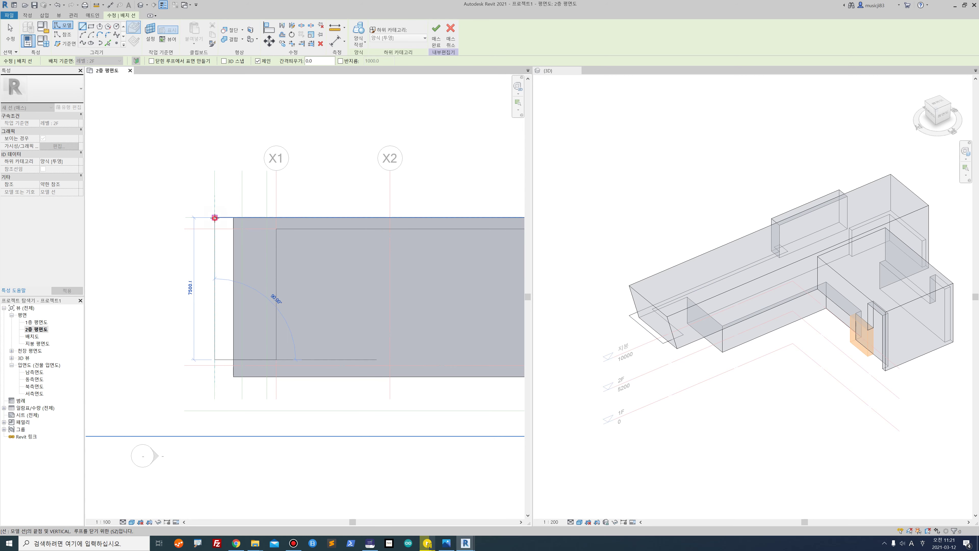
key(Escape)
key(Escape)
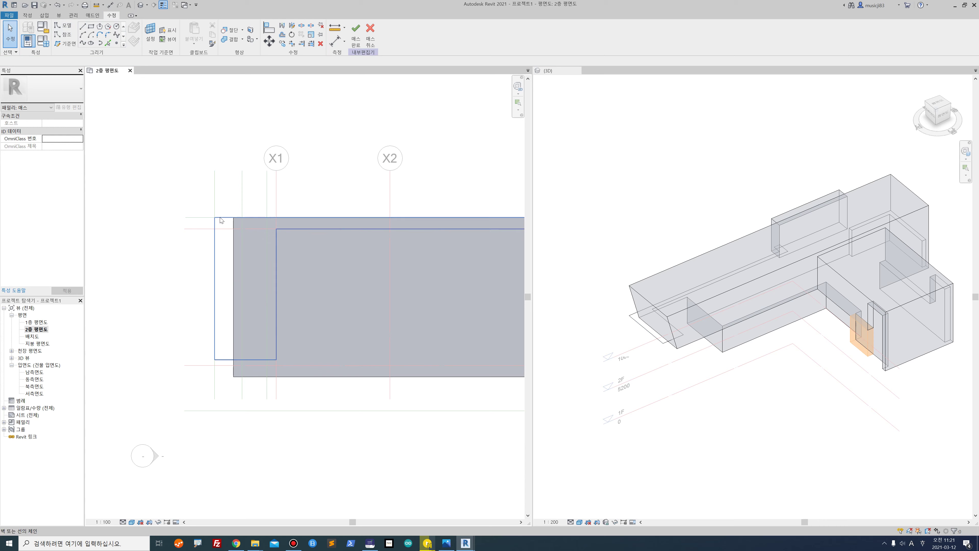
- Create a void form from the closed northwest outline and set its height to 3300
click(665, 351)
scroll(664, 349, up, 3)
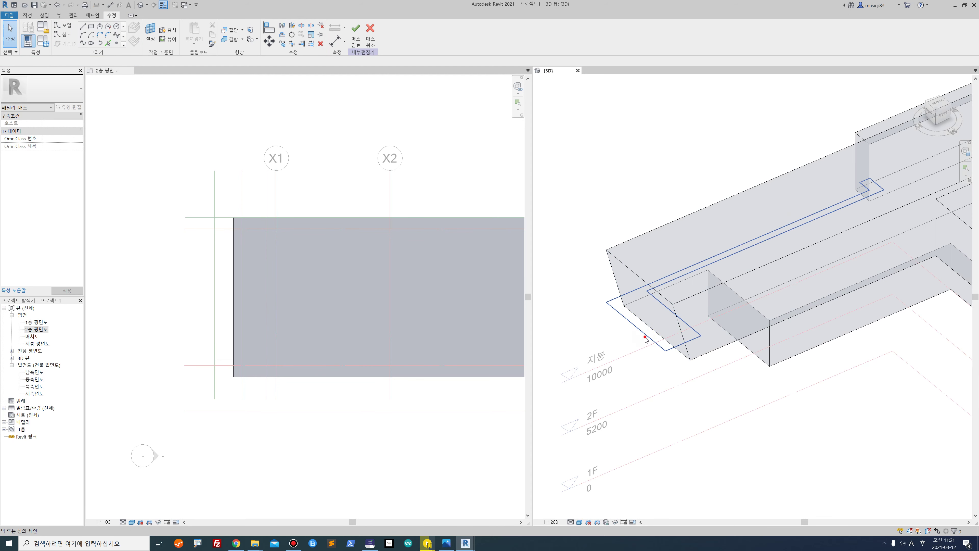
scroll(644, 336, down, 2)
click(358, 45)
click(347, 72)
click(603, 297)
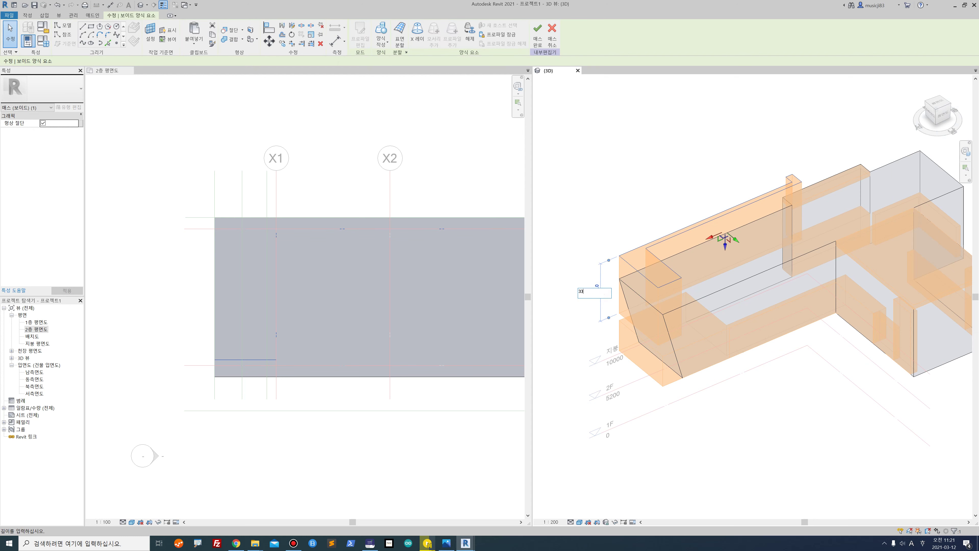
key(Return)
key(Escape)
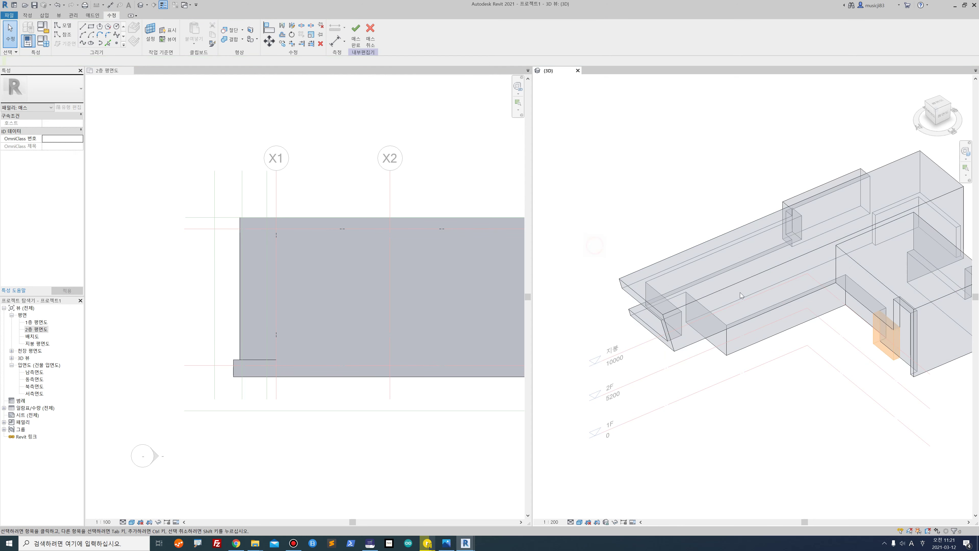
- Draw a closed rectangle 1200 deep in the north projection's east corner, between its outer side and grid X5
shift+middle_drag(716, 291, 733, 274)
scroll(867, 219, up, 4)
scroll(700, 339, down, 3)
scroll(732, 275, up, 6)
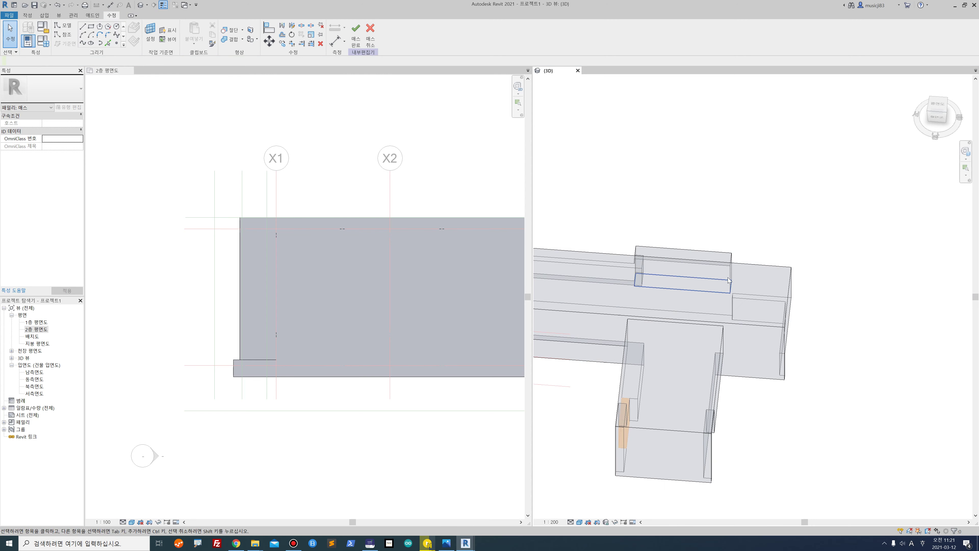
scroll(732, 275, down, 2)
scroll(323, 287, down, 2)
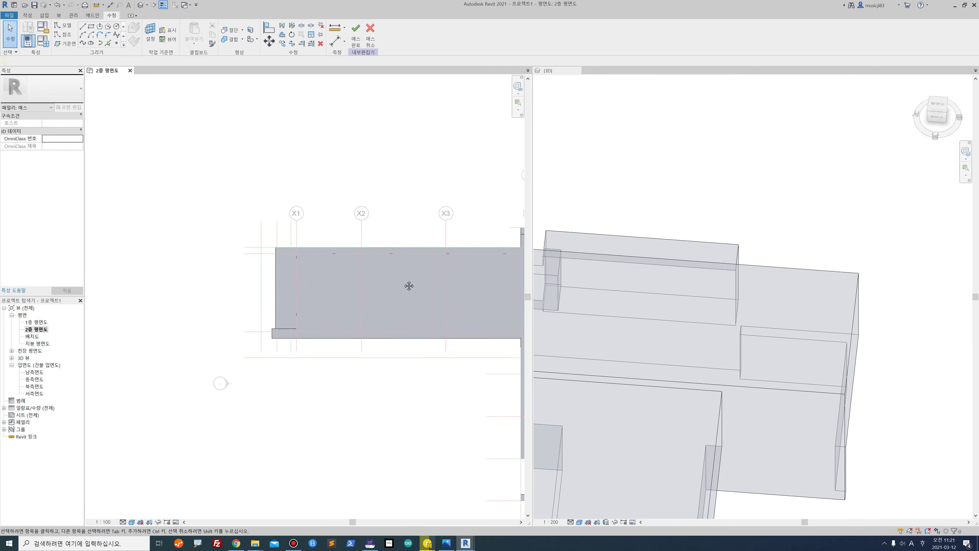
scroll(415, 280, up, 2)
scroll(425, 278, up, 4)
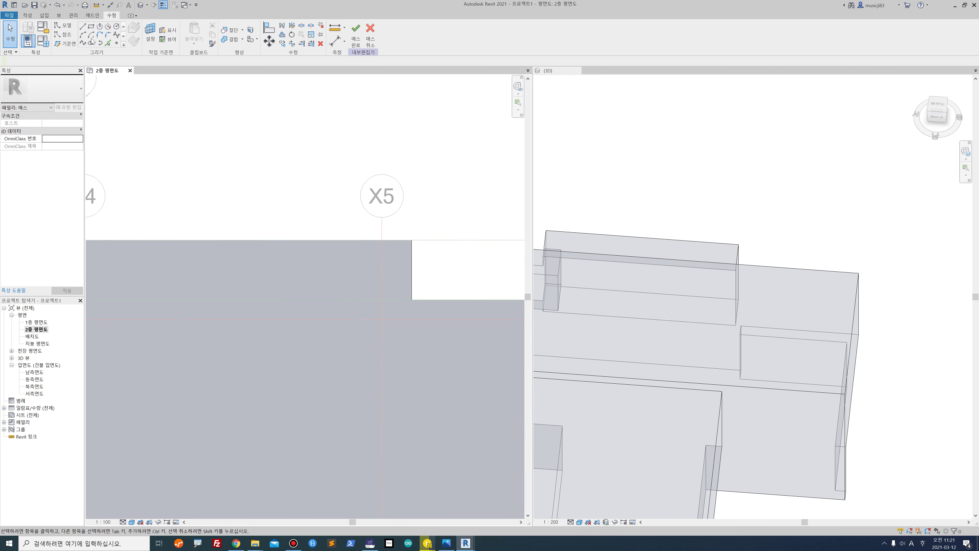
click(82, 26)
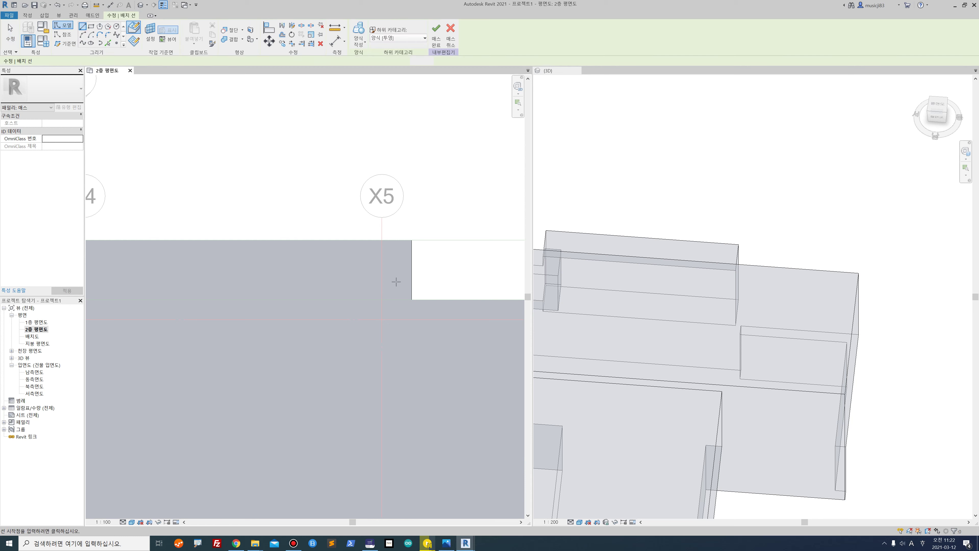
click(412, 300)
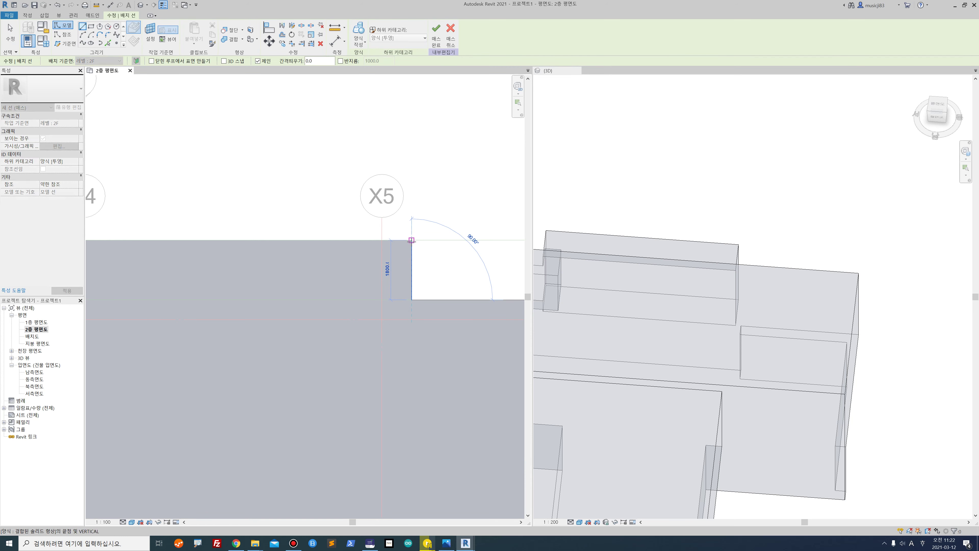
click(411, 261)
click(382, 260)
click(382, 300)
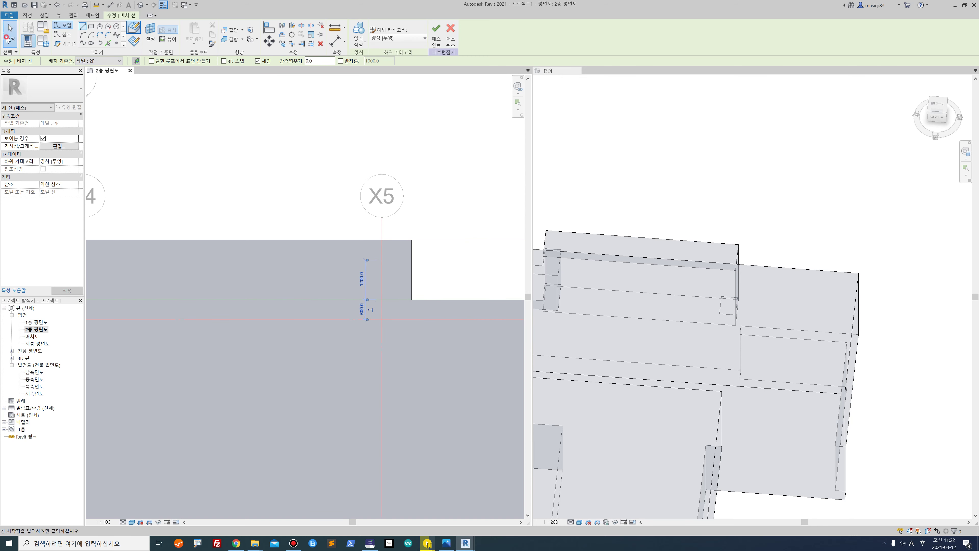
click(9, 35)
- Create a void form from the small rectangle near X5 and set its height to 3300
scroll(721, 307, up, 2)
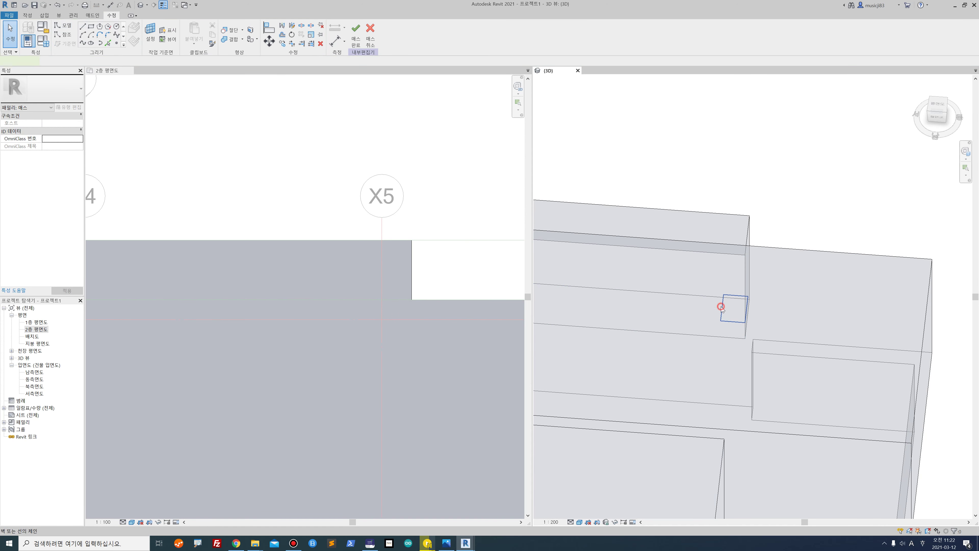
click(721, 307)
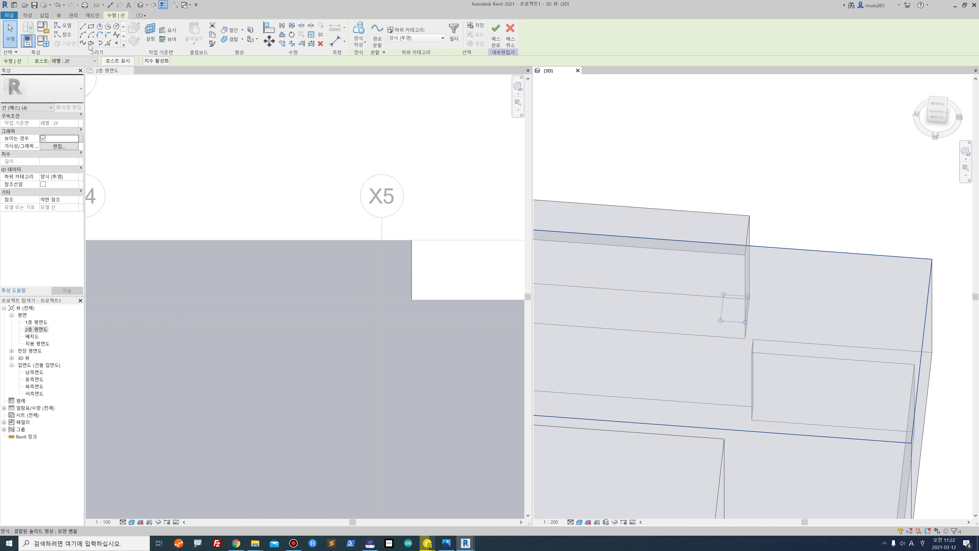
click(358, 44)
click(346, 76)
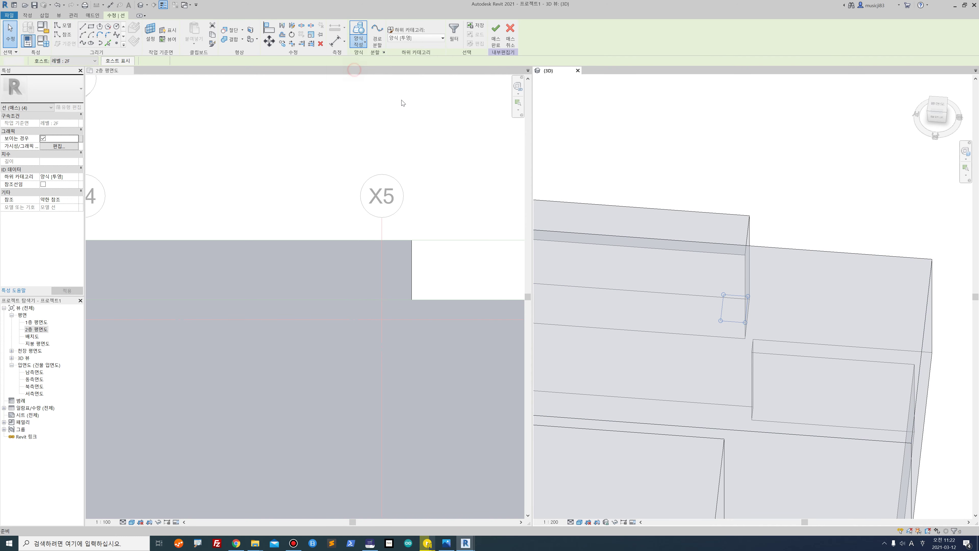
click(811, 323)
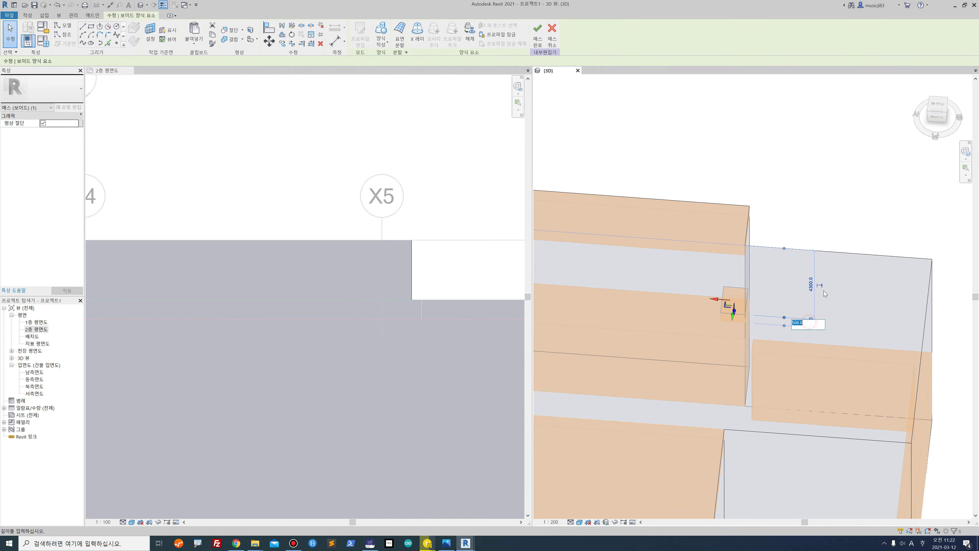
text(330)
key(Return)
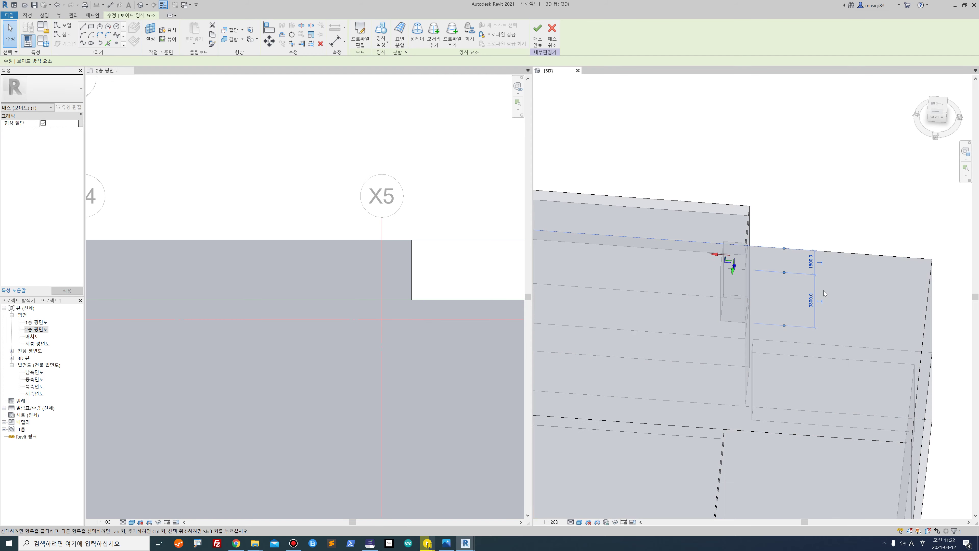
click(750, 169)
- View the south wing closely in 3D, compare with step 10's remaining void outlines in the eBook, and return to Revit
shift+middle_drag(839, 210, 833, 308)
scroll(734, 299, up, 5)
scroll(690, 317, down, 2)
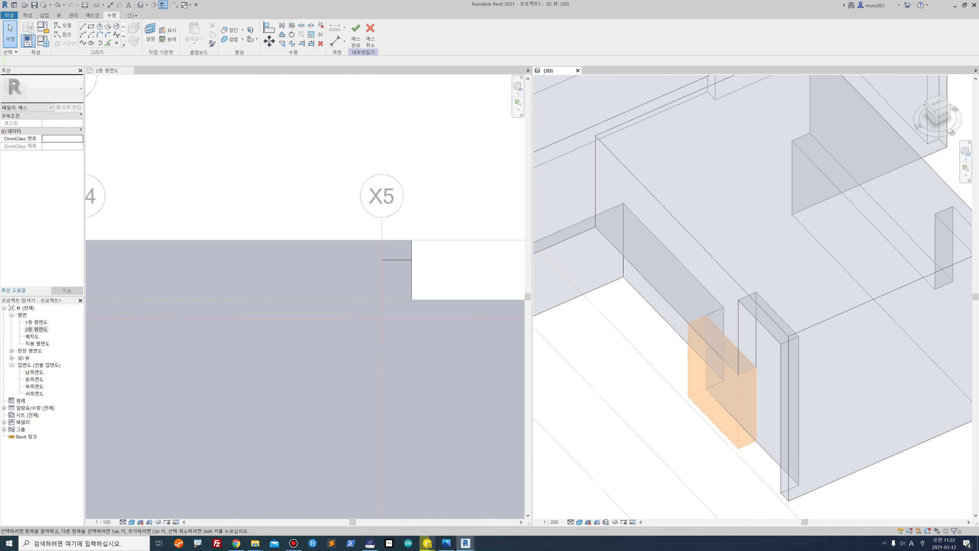
click(370, 543)
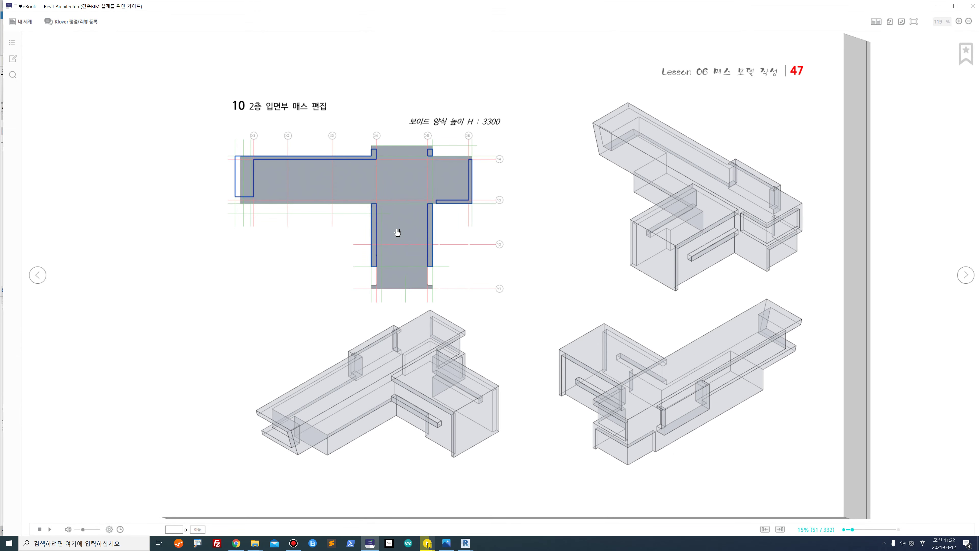
click(938, 6)
- Draw a rectangle along the south wing's west side, from its inner corner with the main block to the recess corner on grid X4
scroll(398, 341, down, 2)
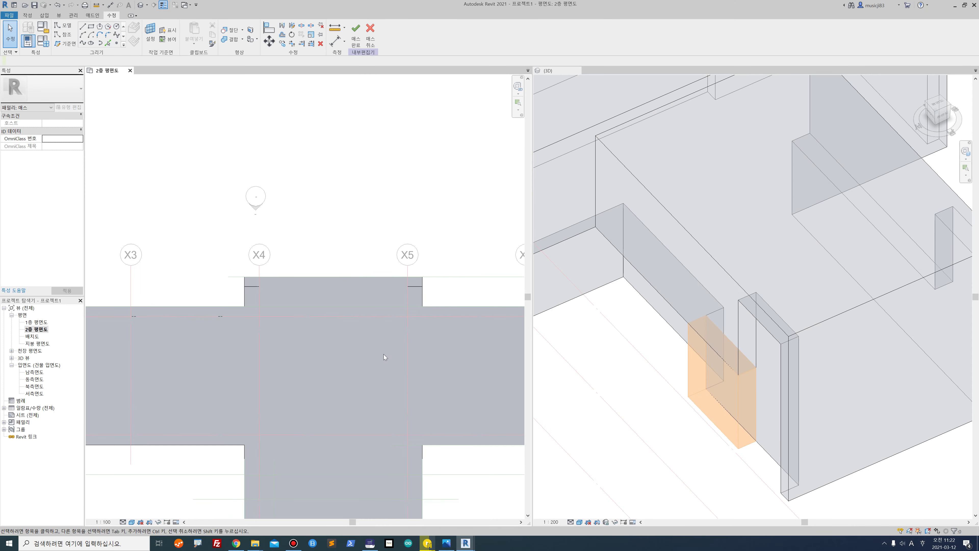
scroll(399, 340, down, 2)
scroll(291, 355, up, 4)
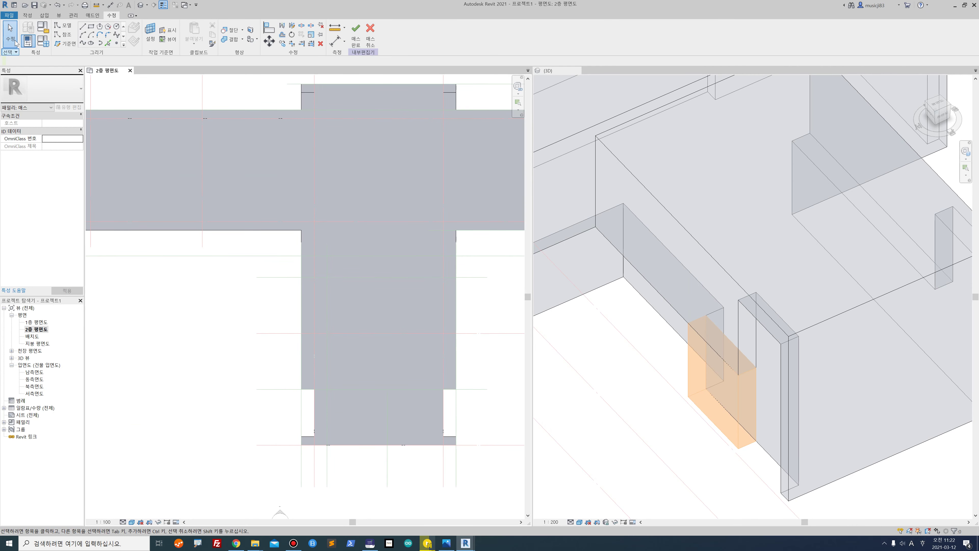
click(91, 26)
scroll(317, 245, up, 2)
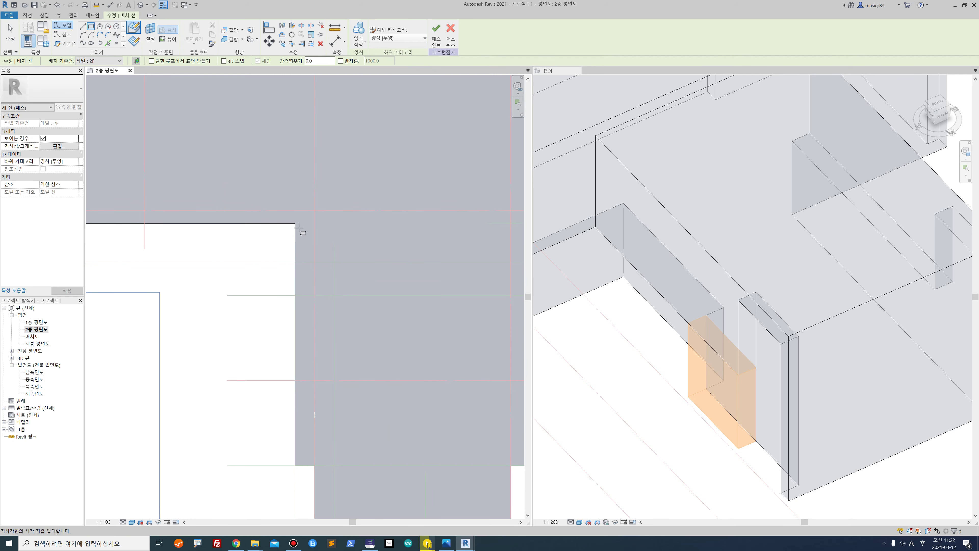
click(295, 224)
click(315, 465)
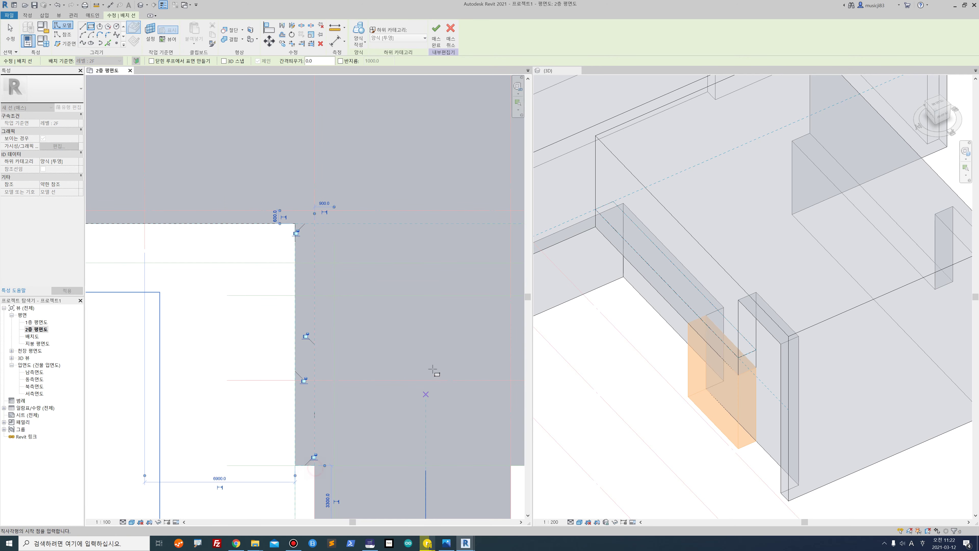
- Draw a matching rectangle along the south wing's east side, from the recess edge up to the main block at grid X5
middle_drag(482, 443, 388, 412)
click(437, 434)
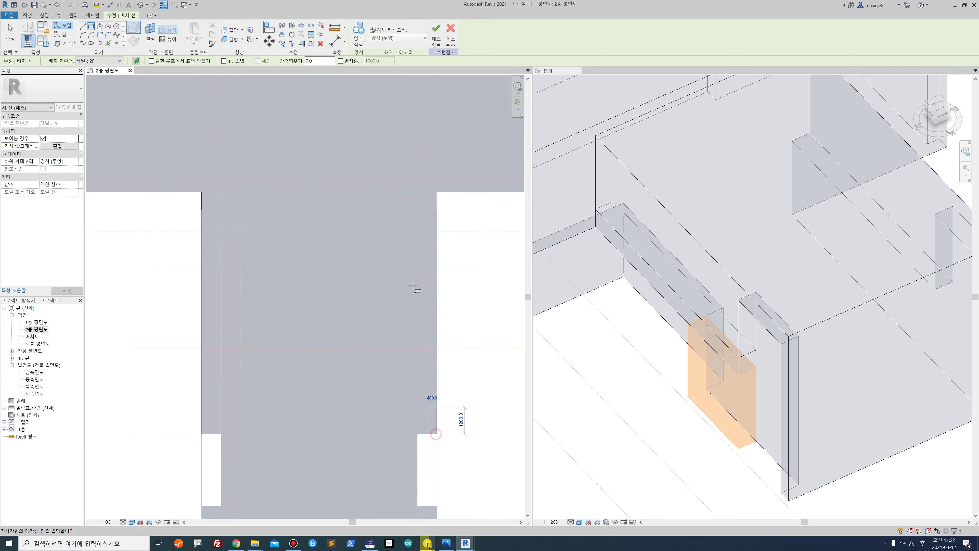
click(417, 189)
scroll(447, 195, down, 2)
key(Escape)
key(Escape)
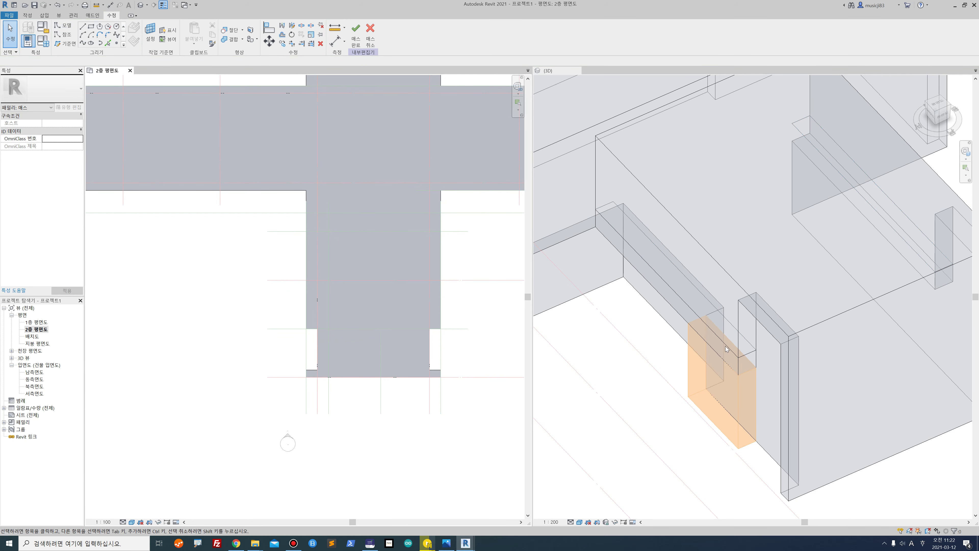
- Create a void form from the rectangle along the south wing's west side and set its height to 3300
shift+middle_drag(713, 344, 810, 361)
key(Tab)
click(763, 296)
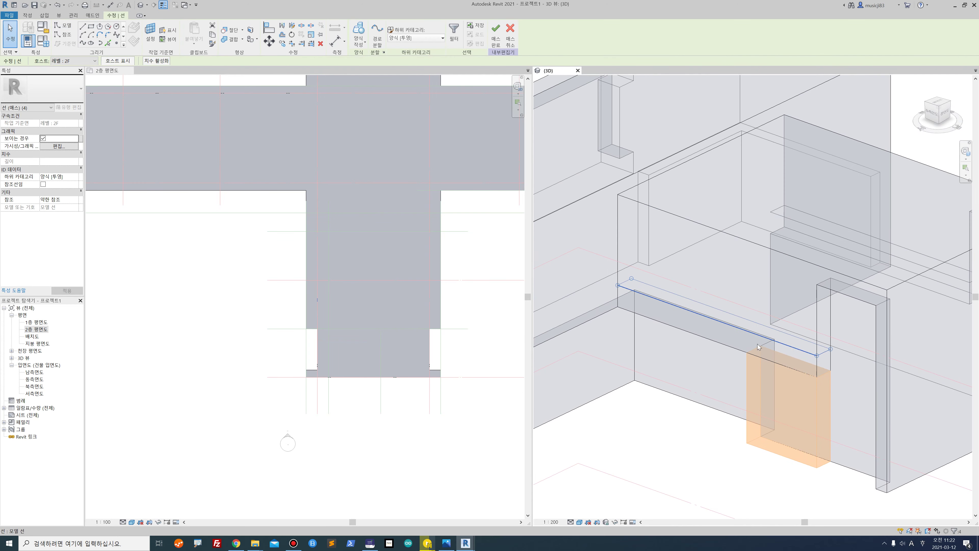
click(363, 45)
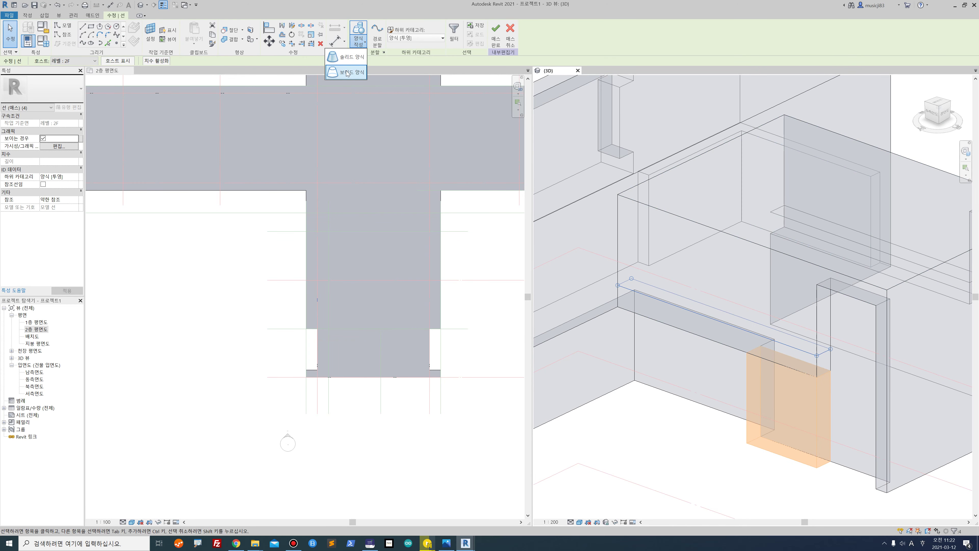
click(347, 72)
click(860, 341)
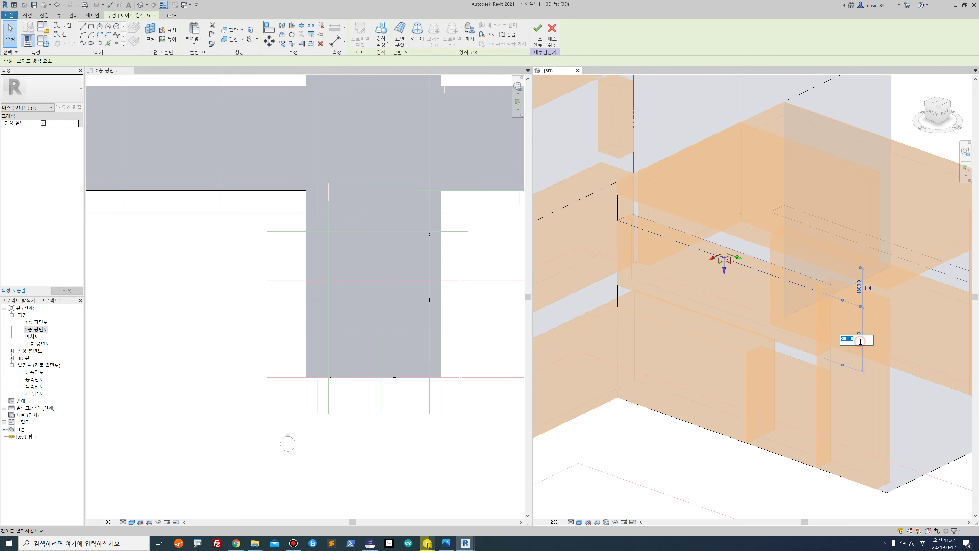
text(3300)
key(Return)
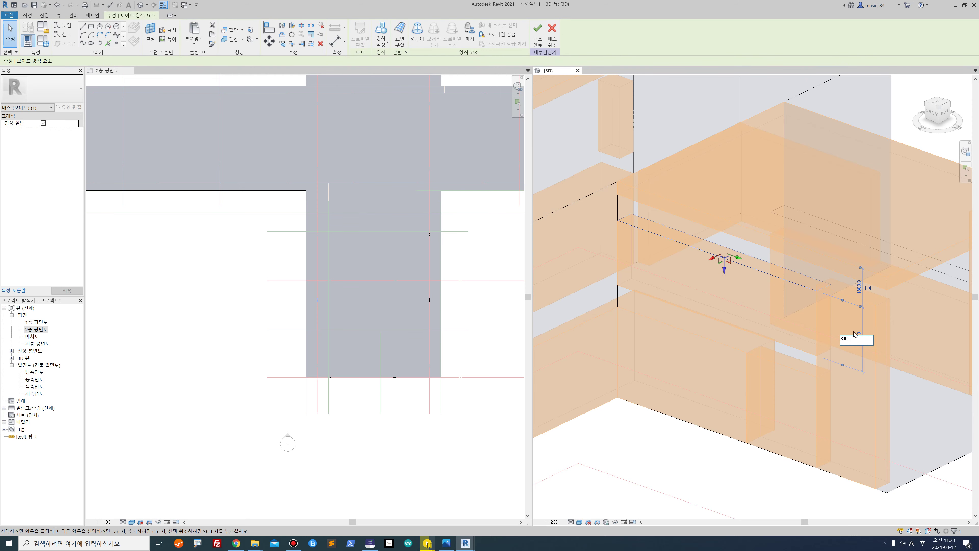
- Create a void form from the rectangle along the south wing's east side and set its height to 3300
scroll(829, 210, down, 3)
shift+middle_drag(790, 247, 548, 275)
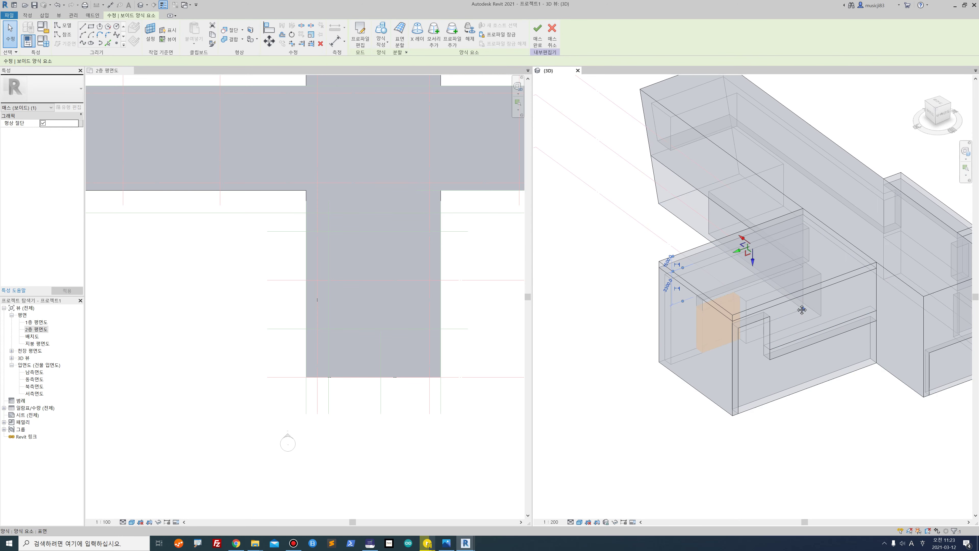
middle_drag(801, 309, 784, 299)
scroll(769, 335, up, 2)
click(764, 332)
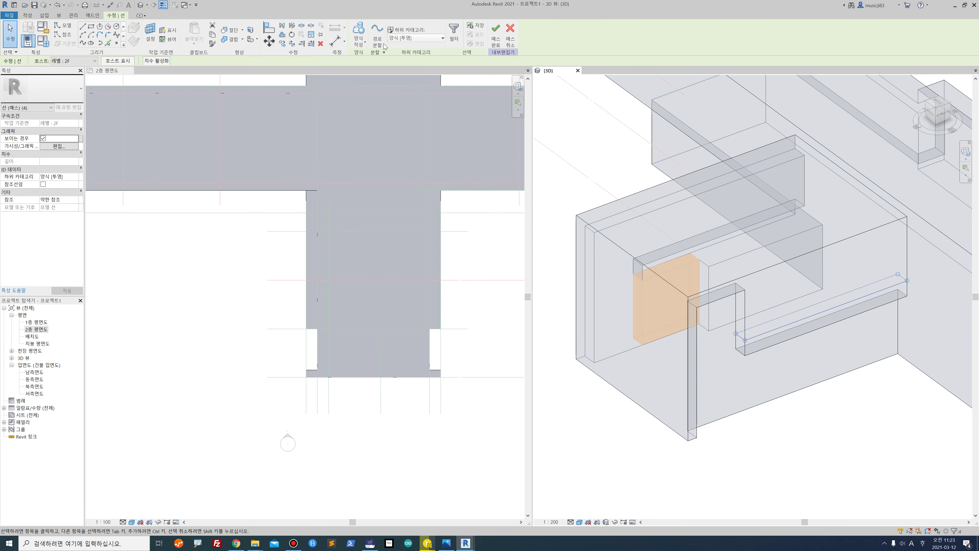
click(366, 44)
click(348, 70)
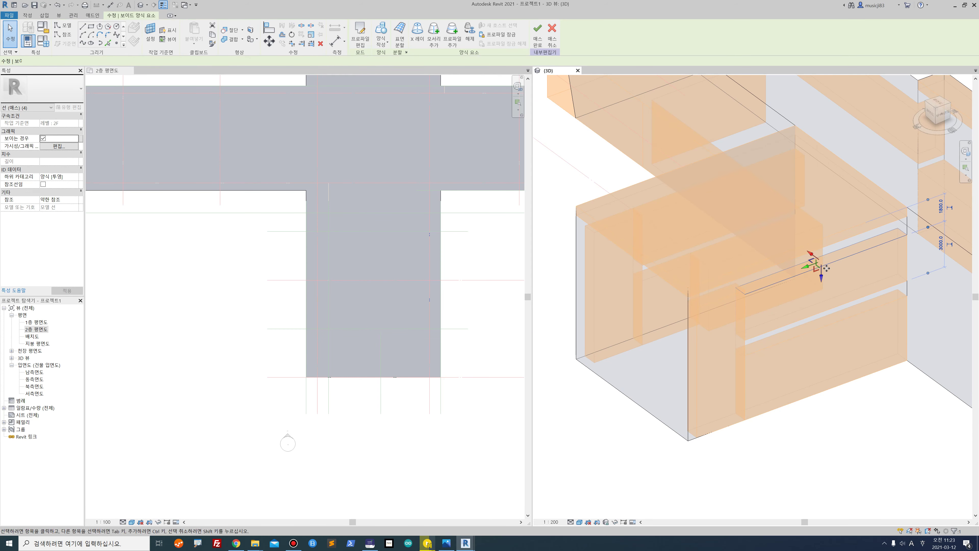
click(941, 245)
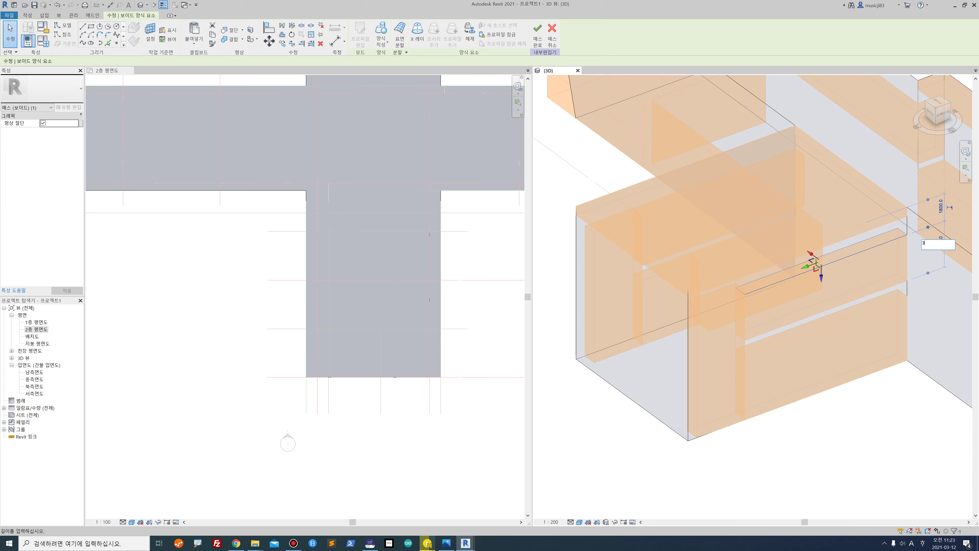
text(3300)
key(Return)
key(Escape)
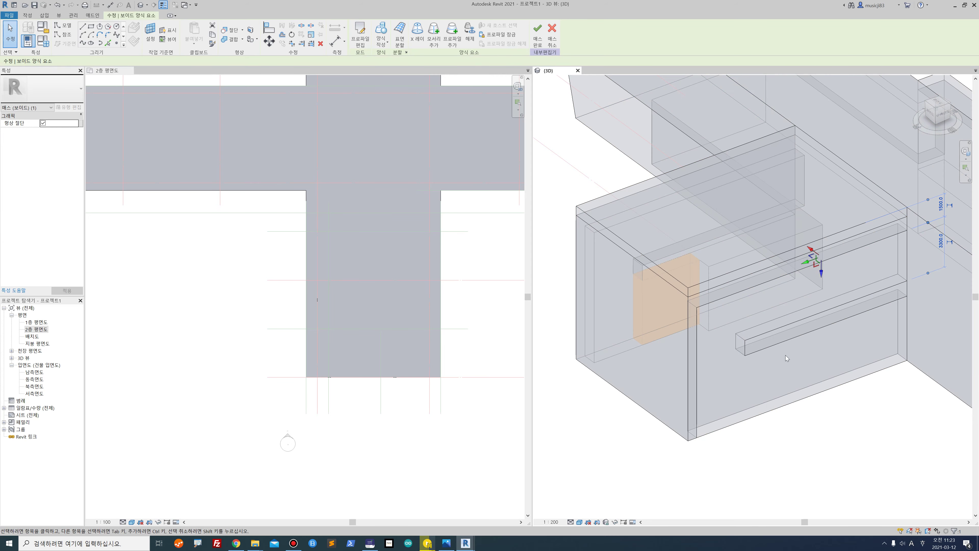
- View the whole mass in 3D and examine the eBook's step 10 outline between grids Y4 and Y3 around X6
shift+middle_drag(769, 426, 794, 355)
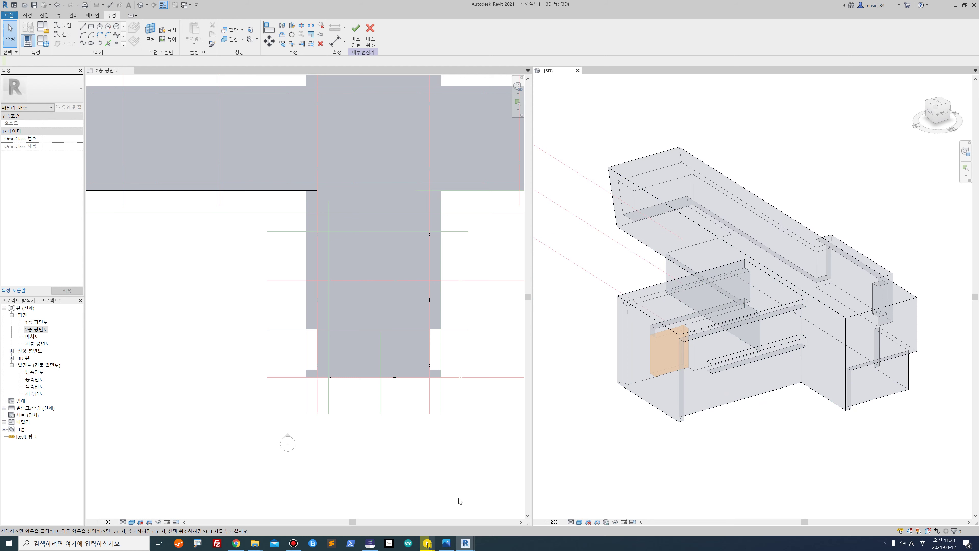
click(369, 543)
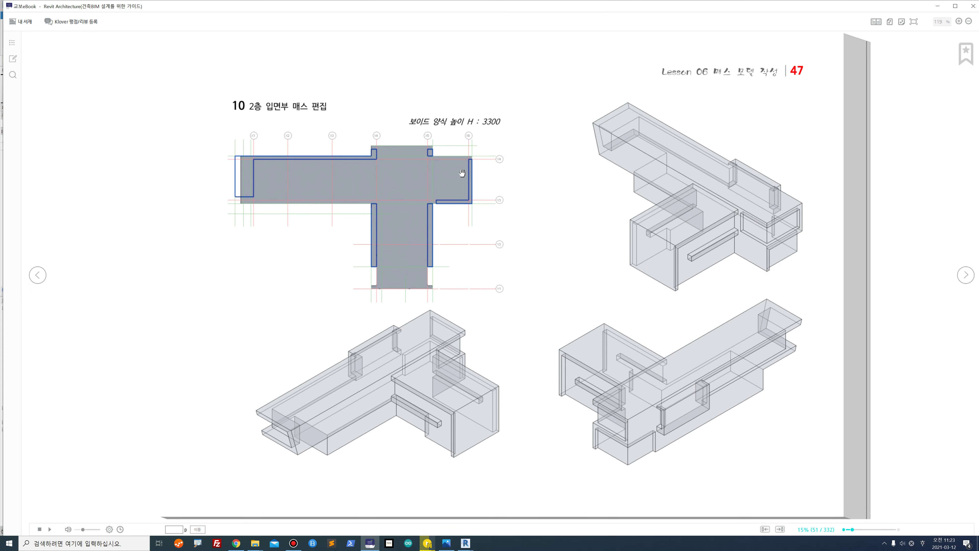
scroll(470, 170, up, 4)
scroll(470, 169, down, 3)
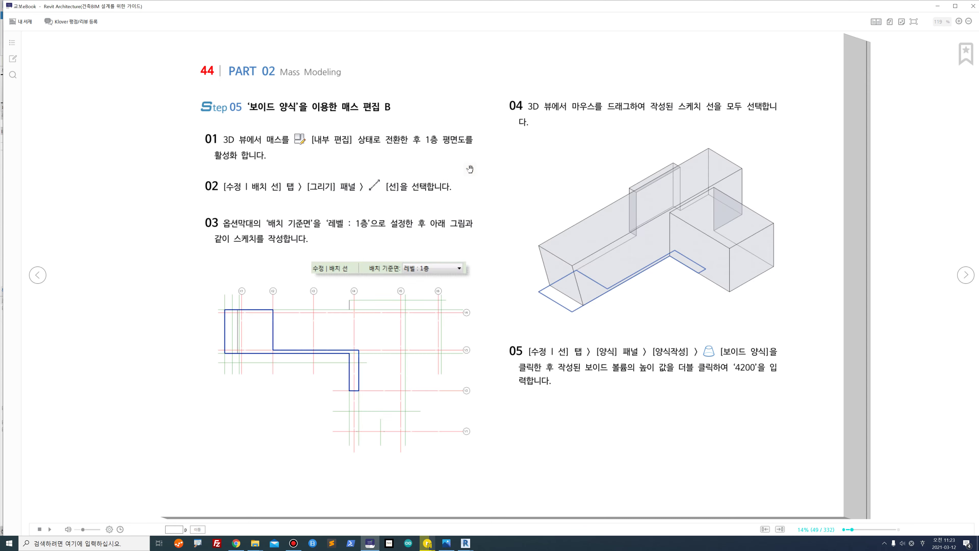
scroll(470, 169, down, 1)
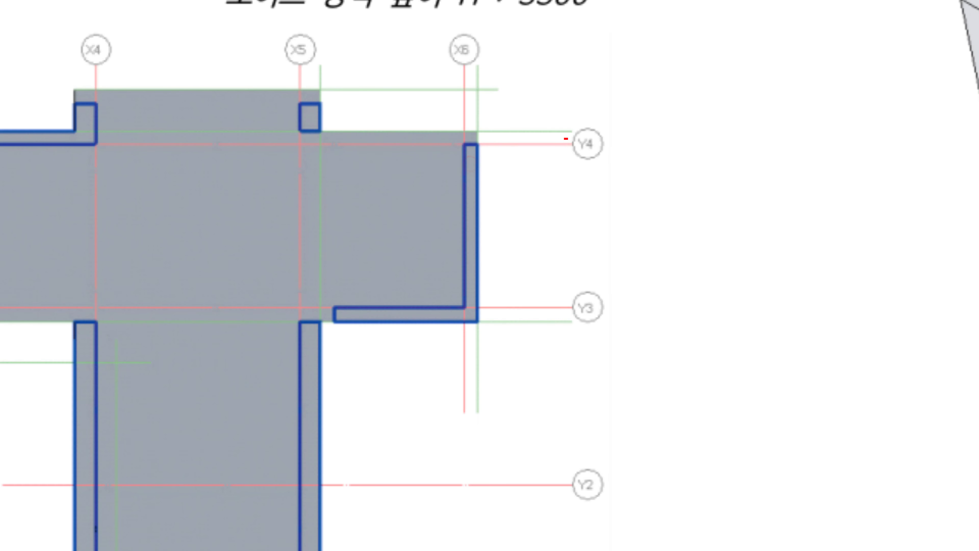
drag(569, 165, 551, 194)
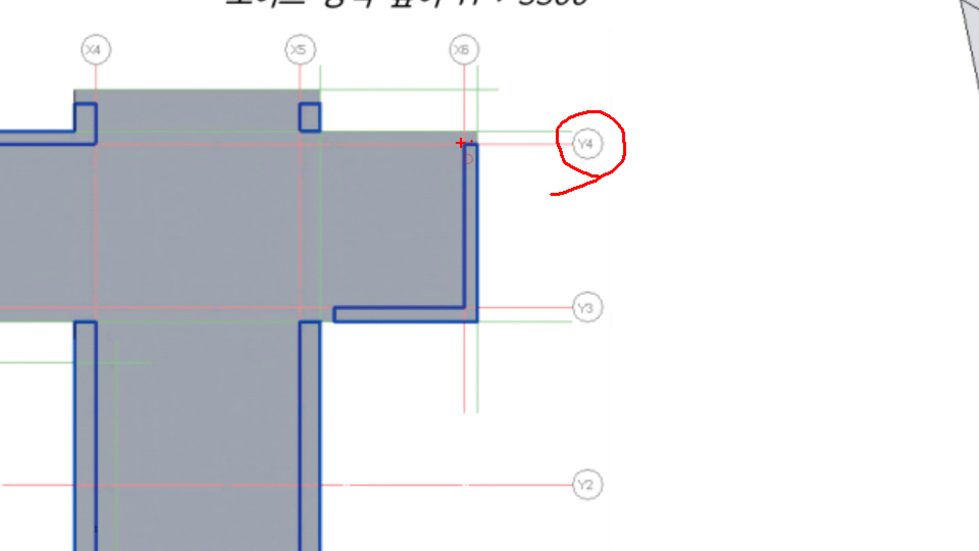
mouse_move(481, 145)
mouse_down()
mouse_move(487, 402)
mouse_move(335, 329)
mouse_up()
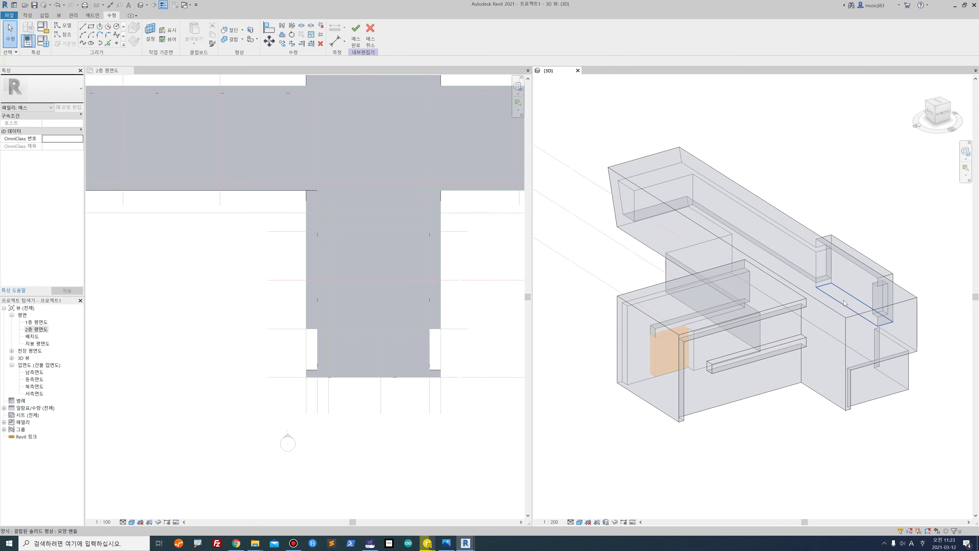
- Draw a closed L-shaped outline 600 wide along the east wing's east and south edges, from grid Y4 to 1200 east of grid X5
middle_drag(400, 217, 266, 283)
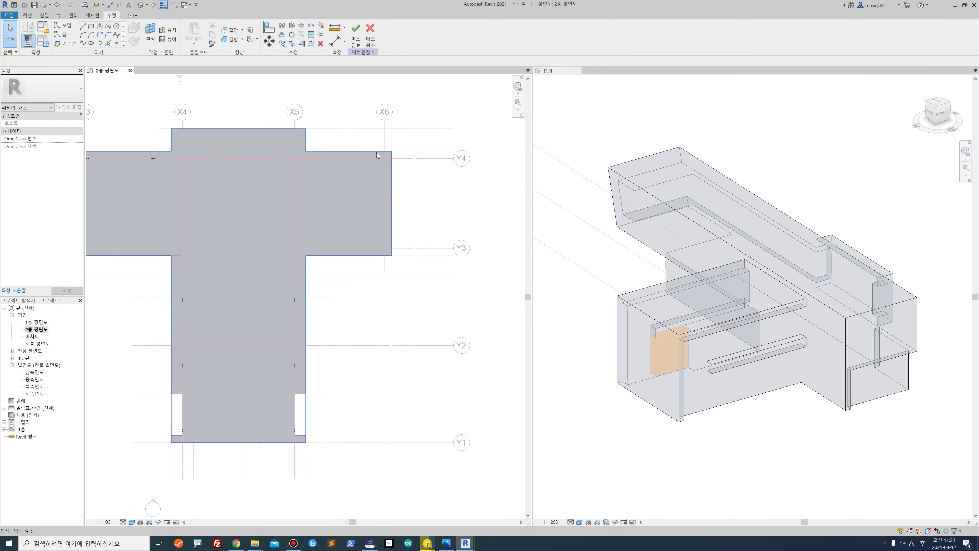
scroll(377, 155, up, 2)
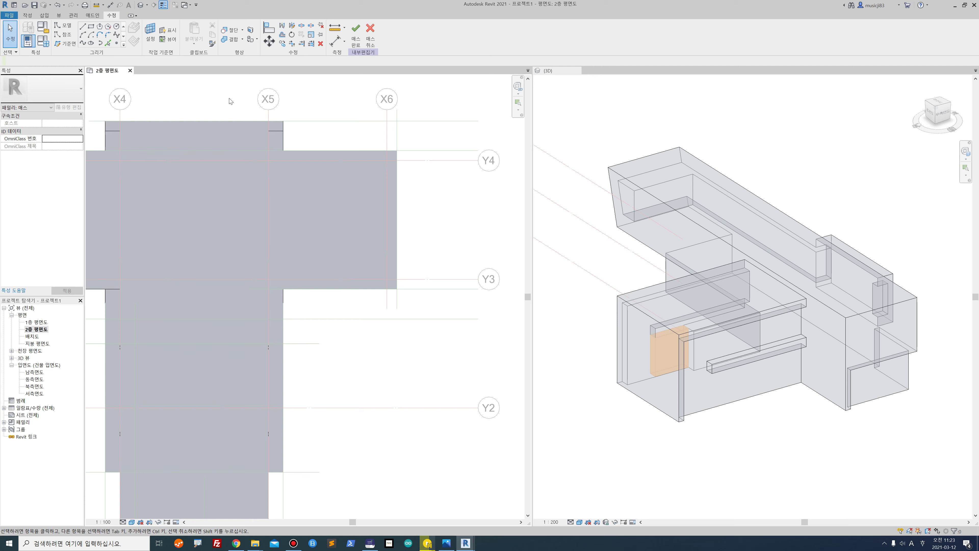
click(82, 26)
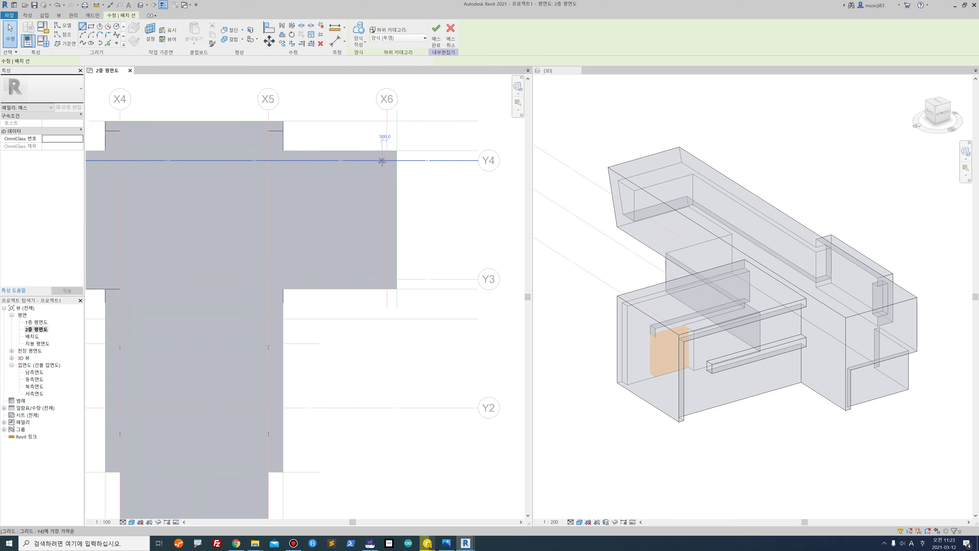
click(397, 160)
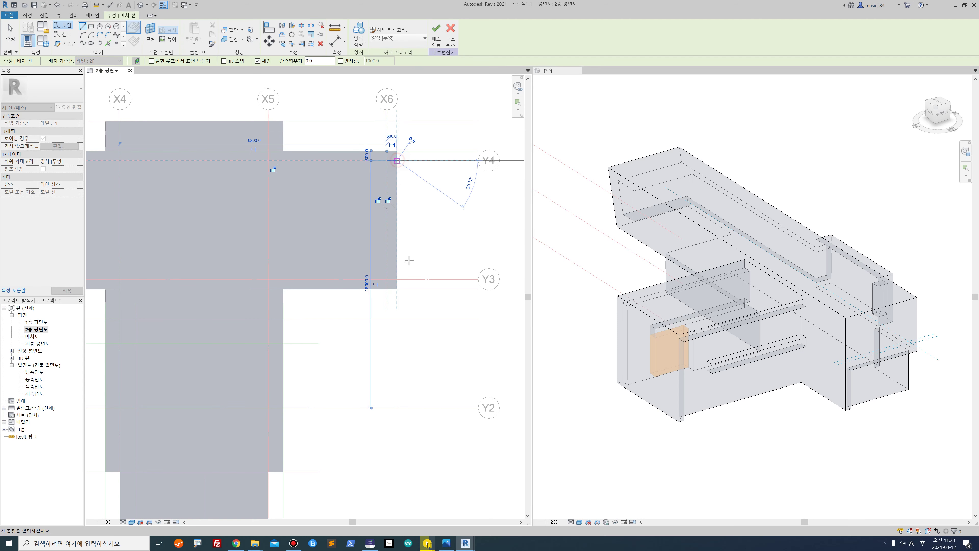
click(396, 289)
scroll(290, 286, up, 4)
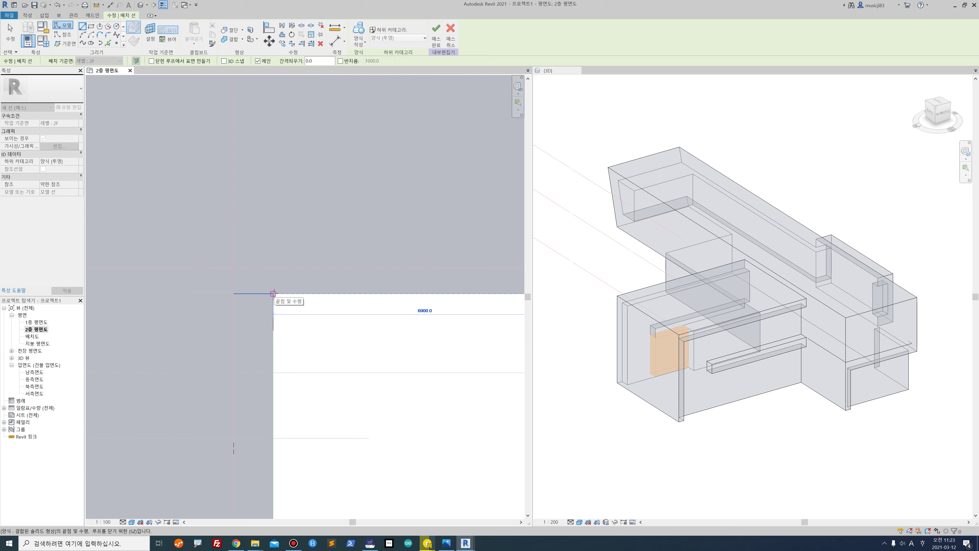
click(286, 293)
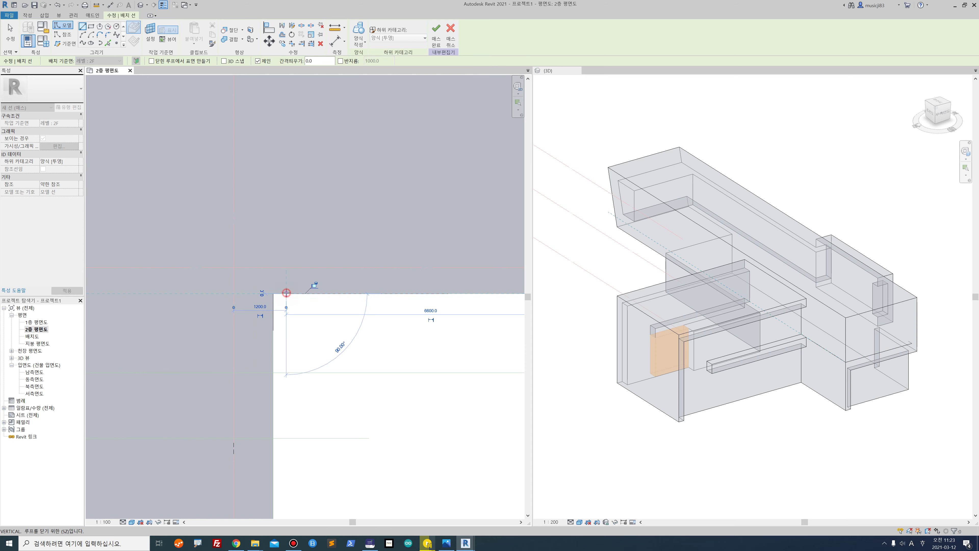
scroll(284, 269, down, 1)
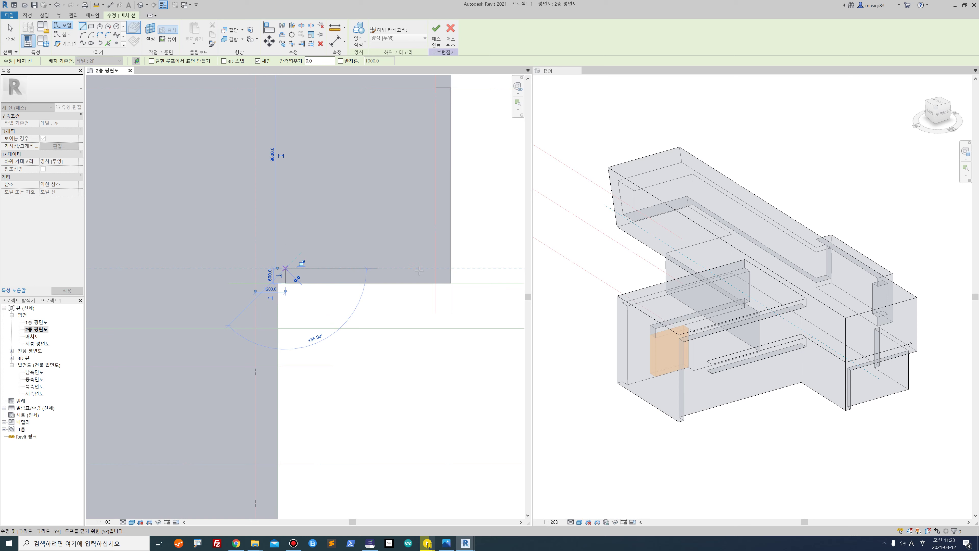
click(435, 268)
middle_drag(433, 135, 418, 194)
key(Escape)
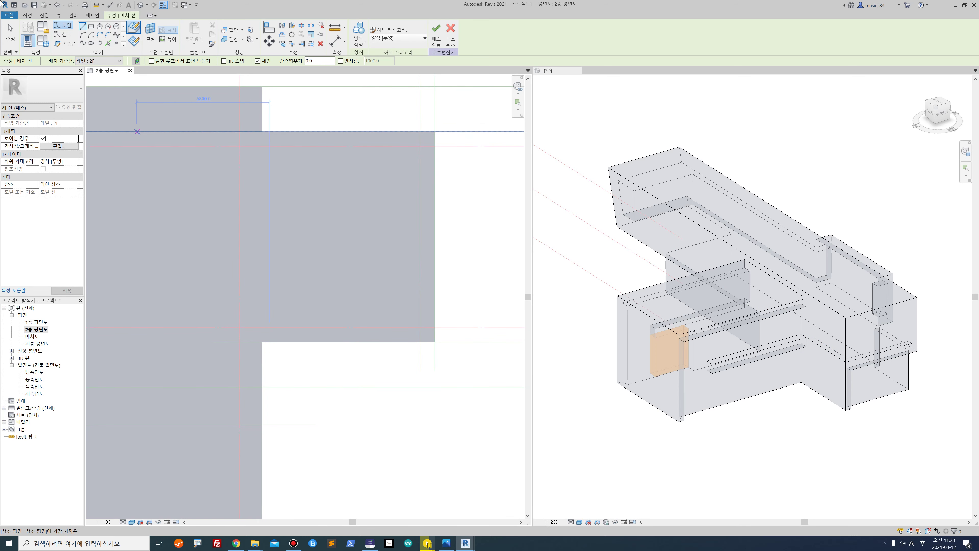
click(8, 34)
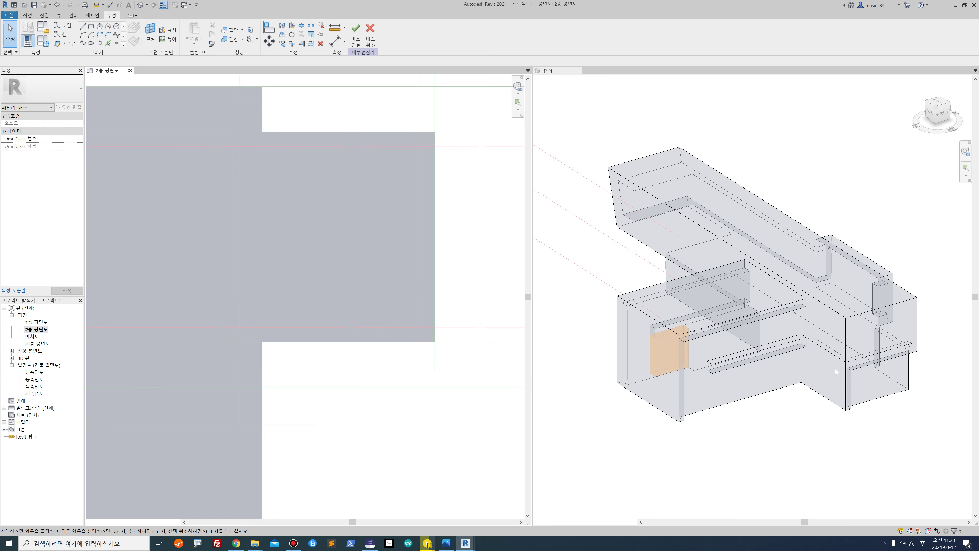
- Create a void form from the east wing's L-shaped outline and set its height to 3300
scroll(845, 351, up, 3)
click(835, 363)
middle_drag(847, 343, 745, 340)
click(353, 37)
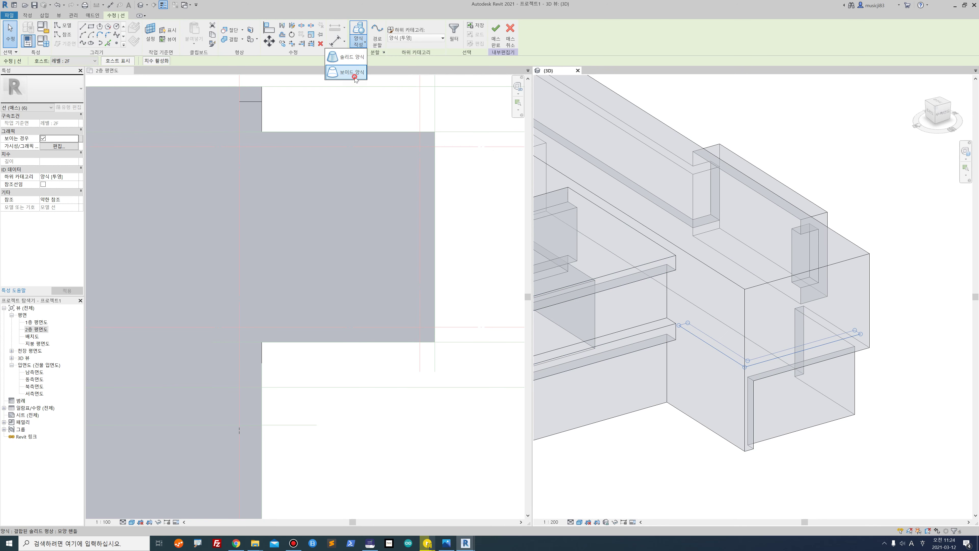
click(344, 78)
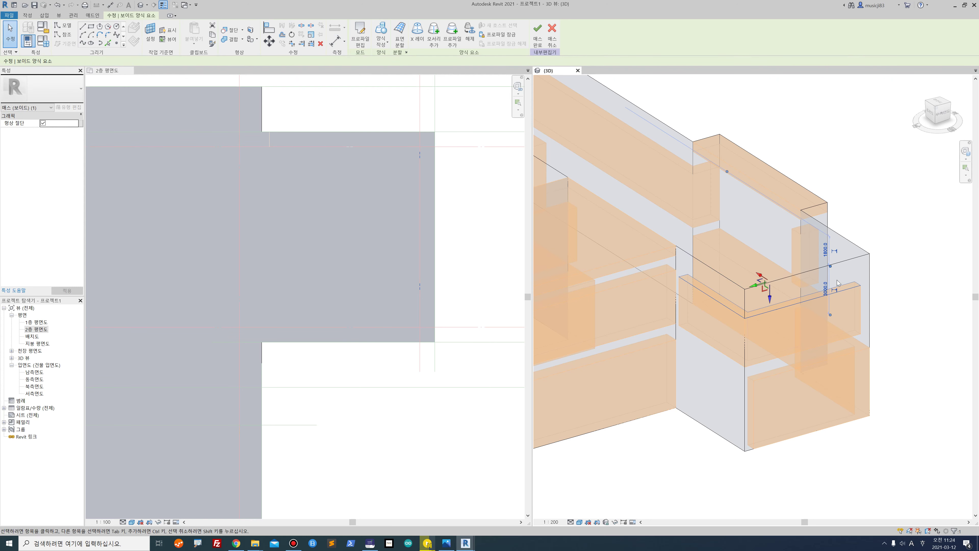
click(825, 289)
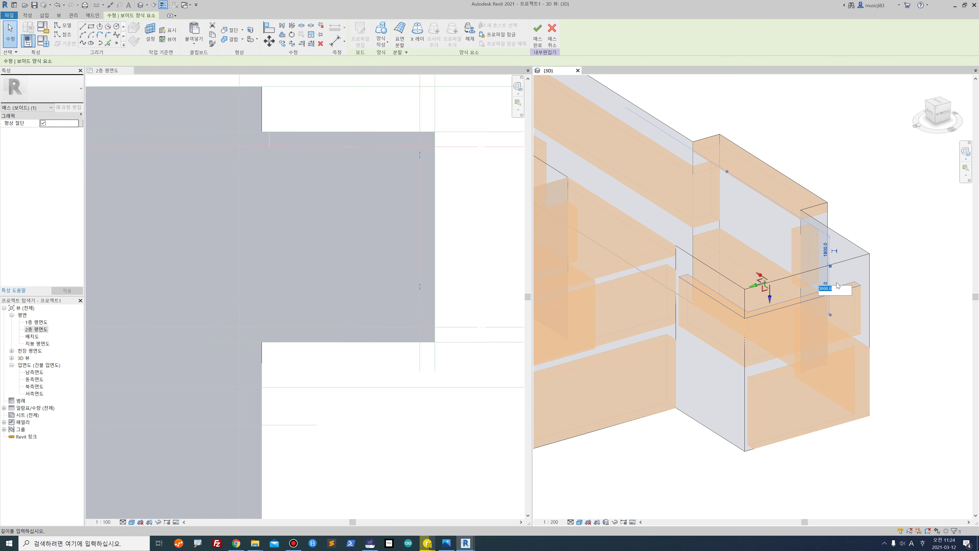
text(330)
key(Return)
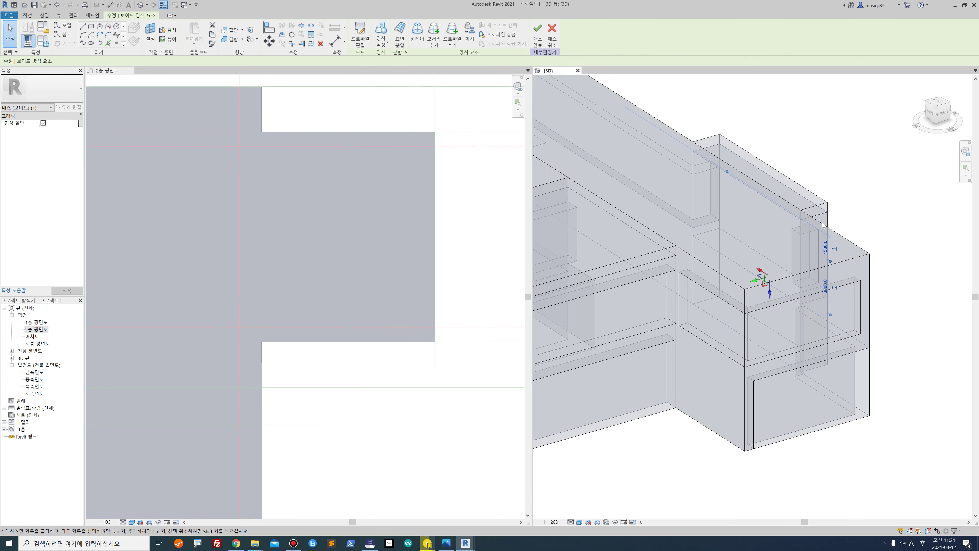
click(866, 209)
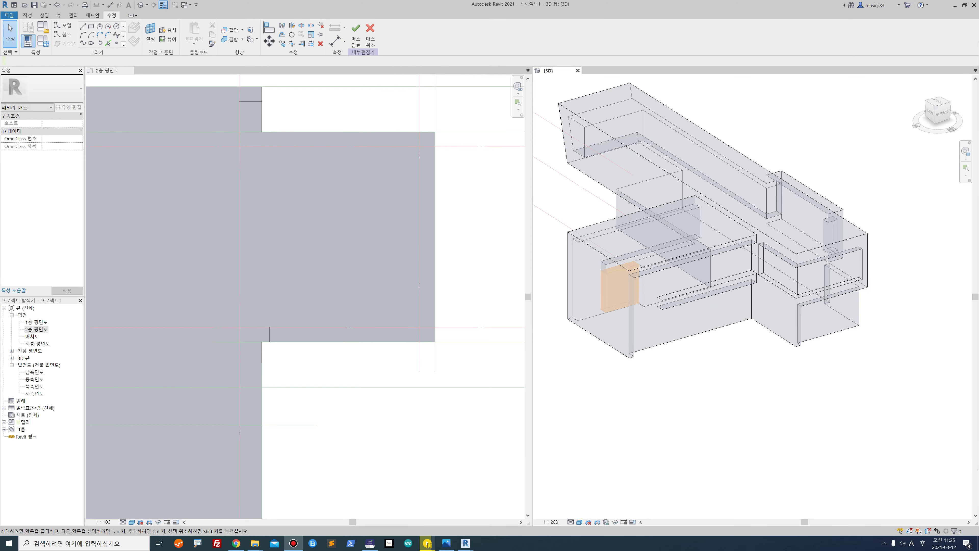
- Read the eBook's Step 06 on pages 48 and 49 about editing the mass by joining geometry, then return to Revit
click(370, 543)
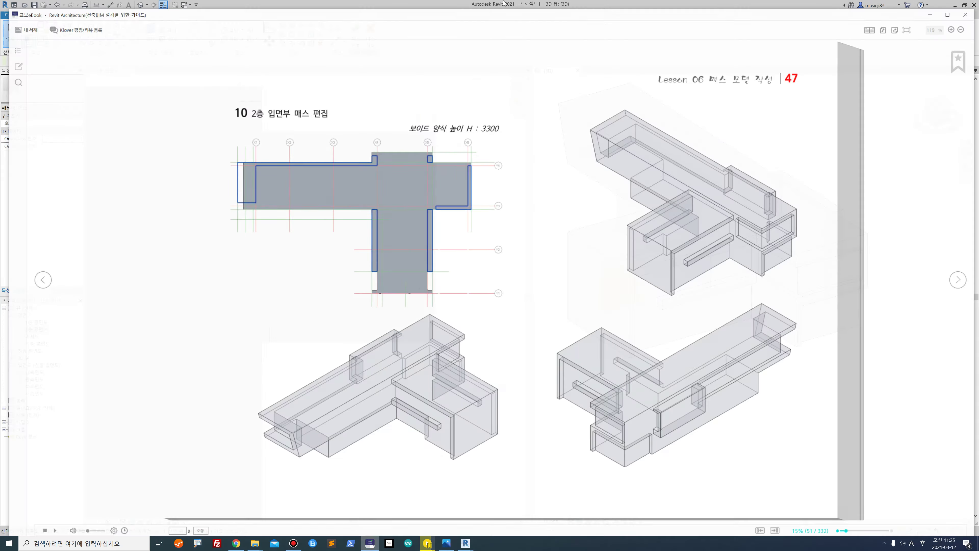
click(965, 275)
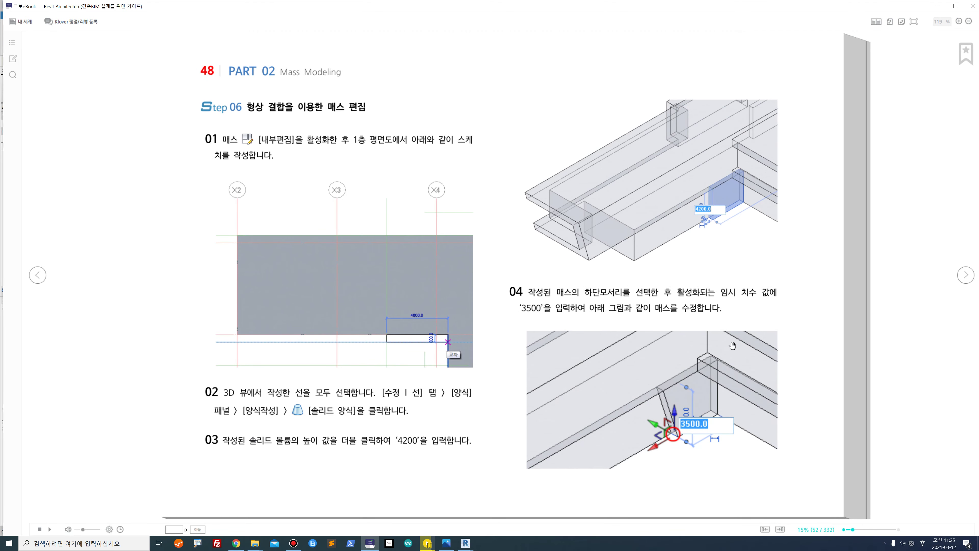
click(966, 275)
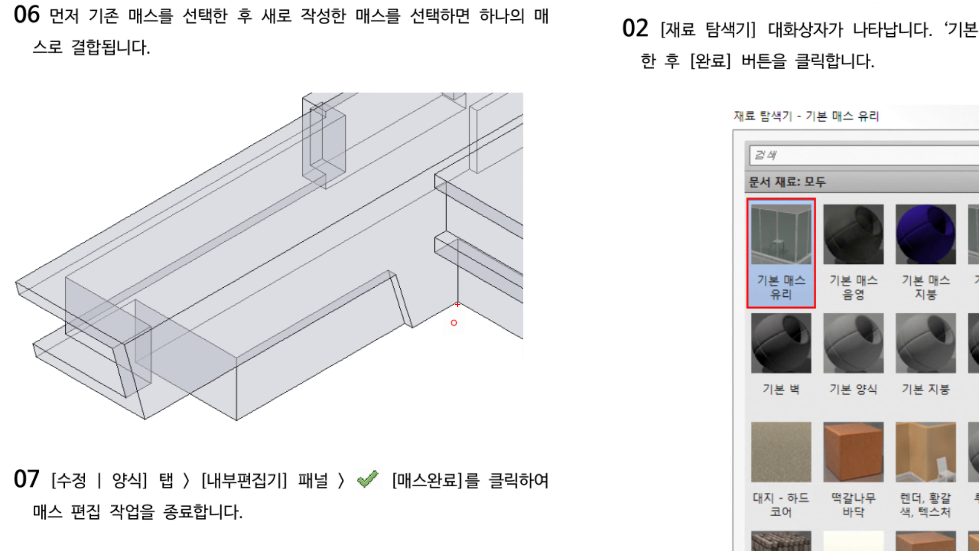
drag(458, 305, 399, 328)
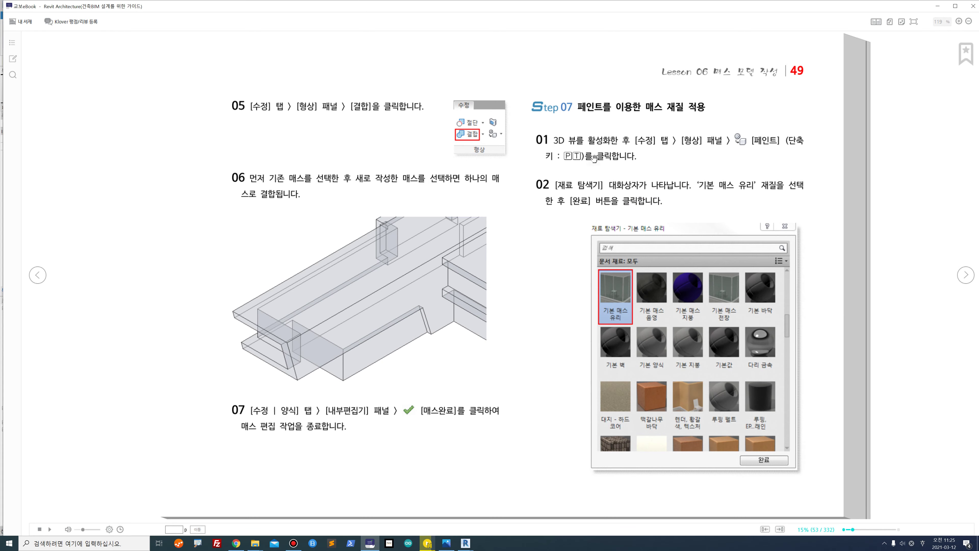
scroll(594, 159, up, 1)
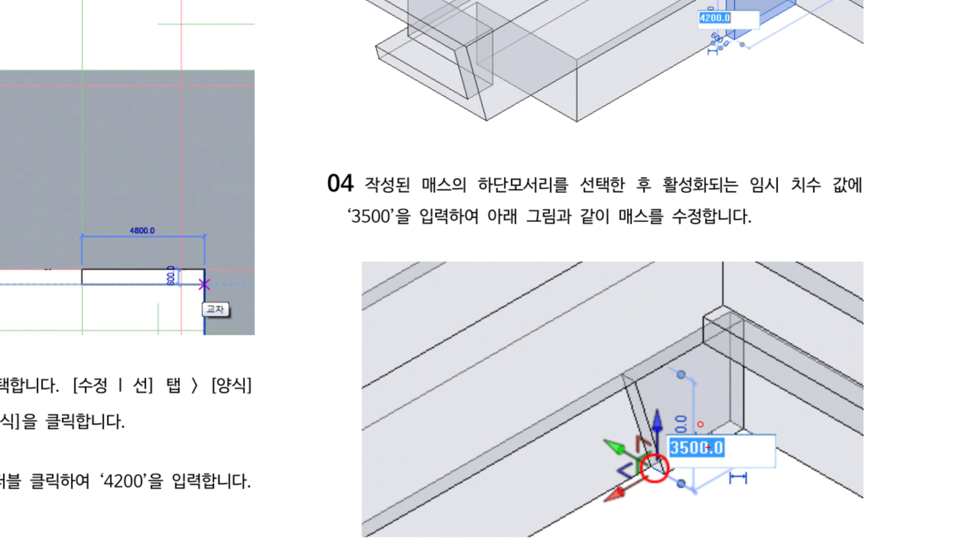
drag(708, 447, 699, 462)
drag(142, 238, 168, 235)
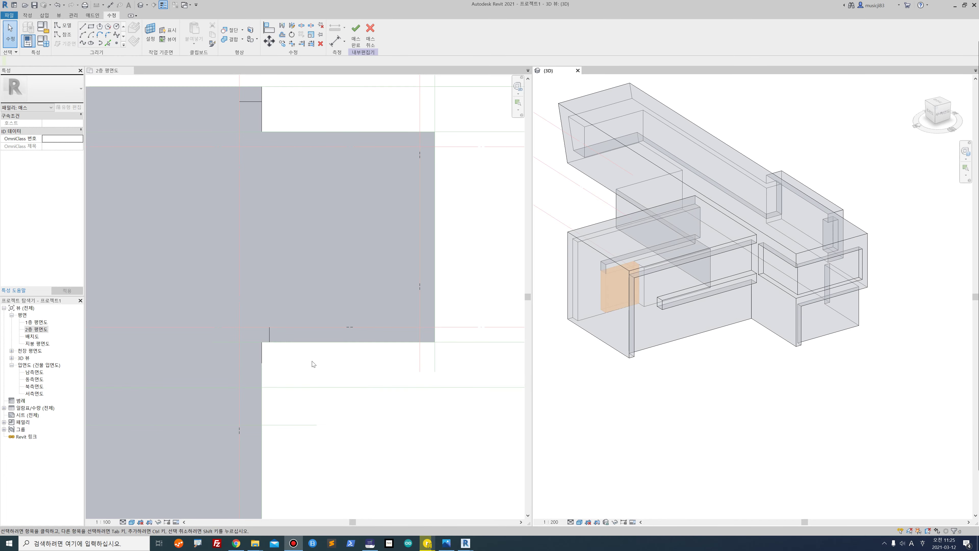
- Replace the second-floor plan with the first-floor plan and tile it beside the 3D view
scroll(216, 370, down, 4)
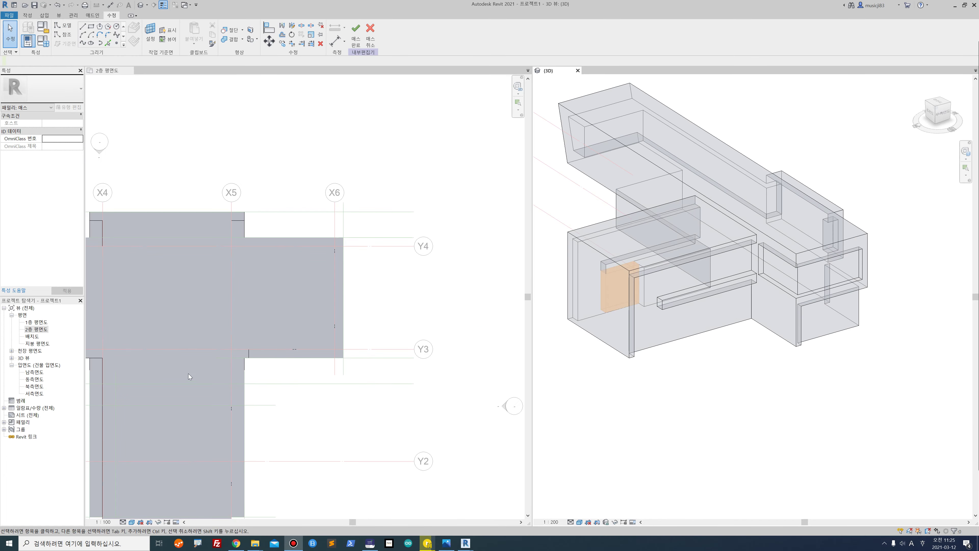
middle_drag(202, 355, 507, 299)
scroll(358, 299, up, 5)
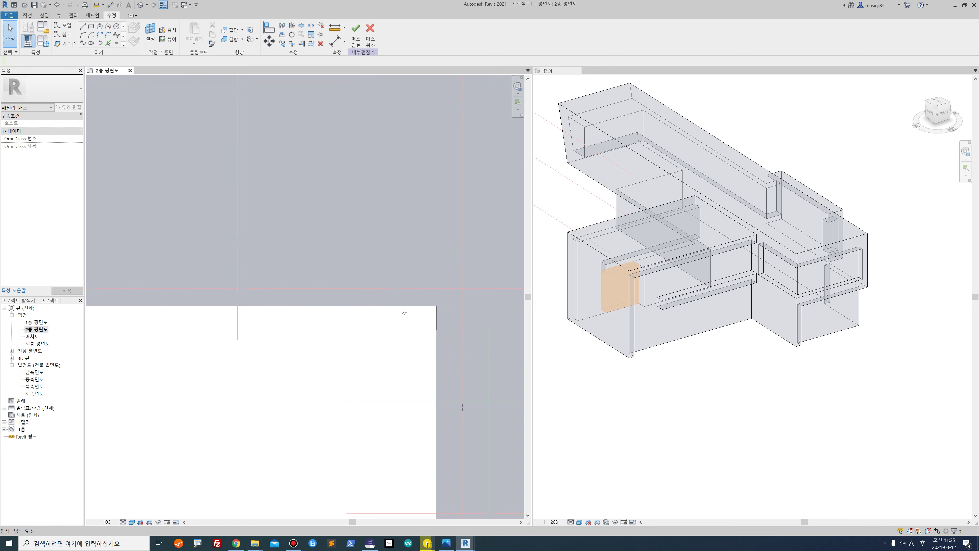
scroll(386, 307, down, 3)
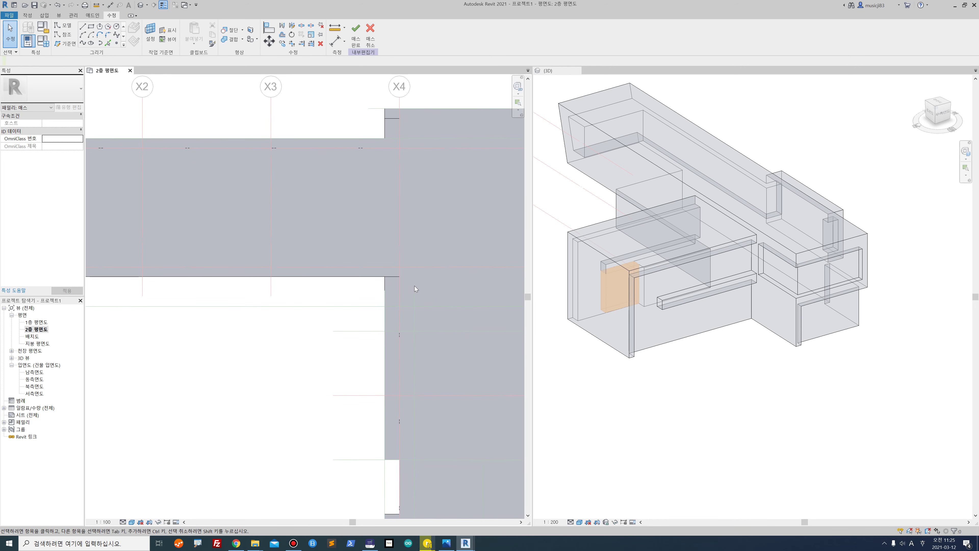
click(130, 70)
double_click(36, 322)
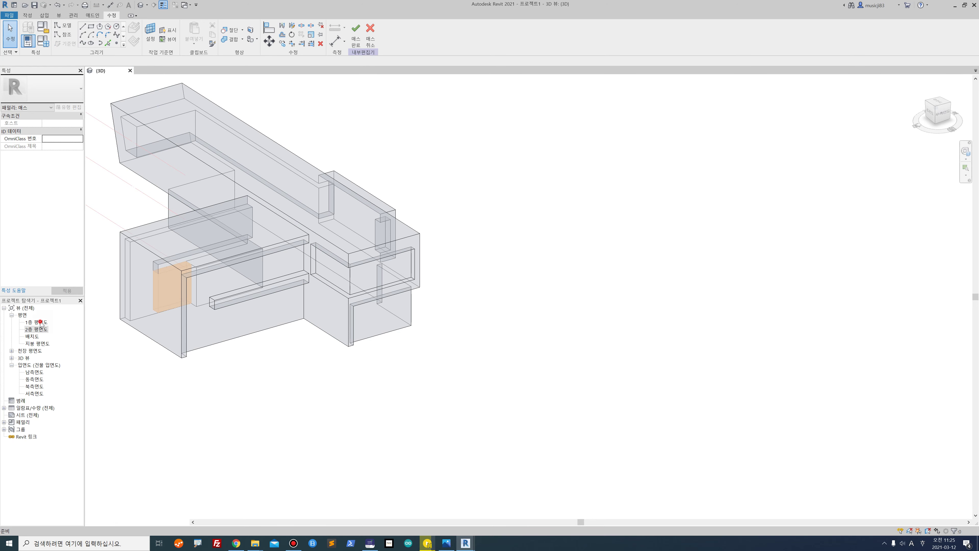
scroll(547, 255, up, 2)
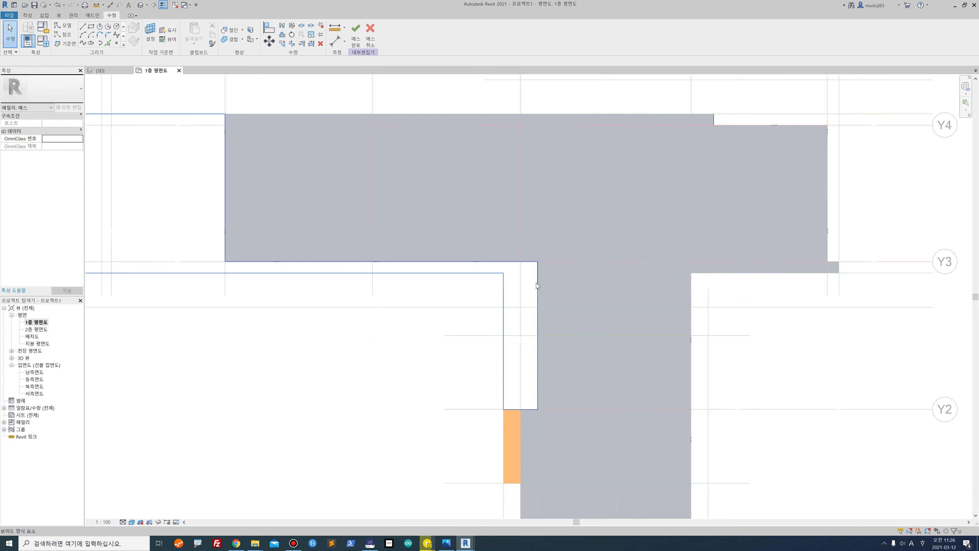
scroll(538, 270, up, 3)
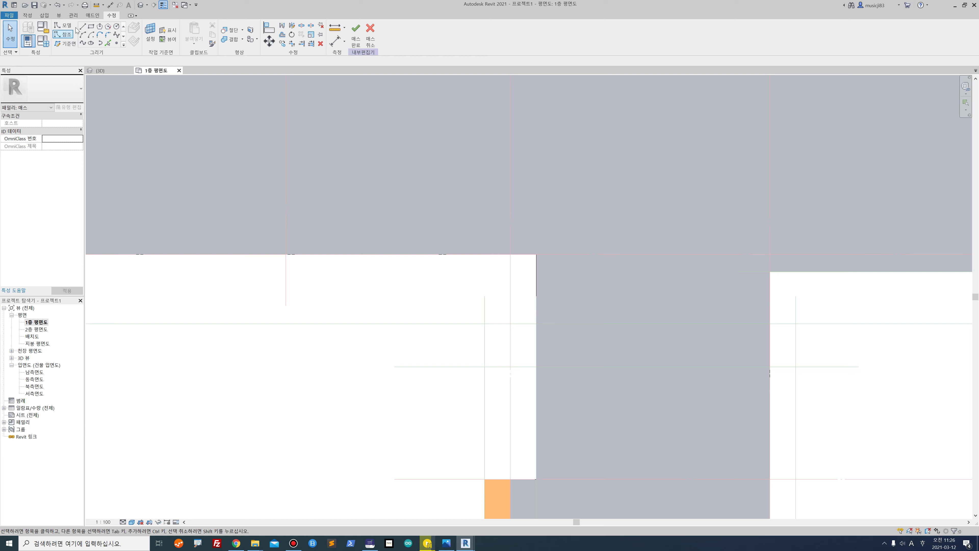
click(66, 26)
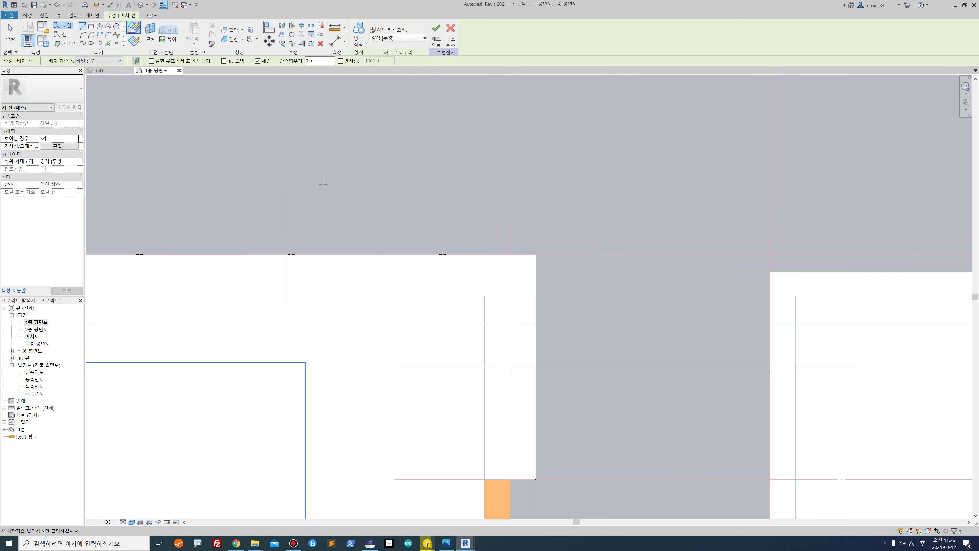
key(w)
key(t)
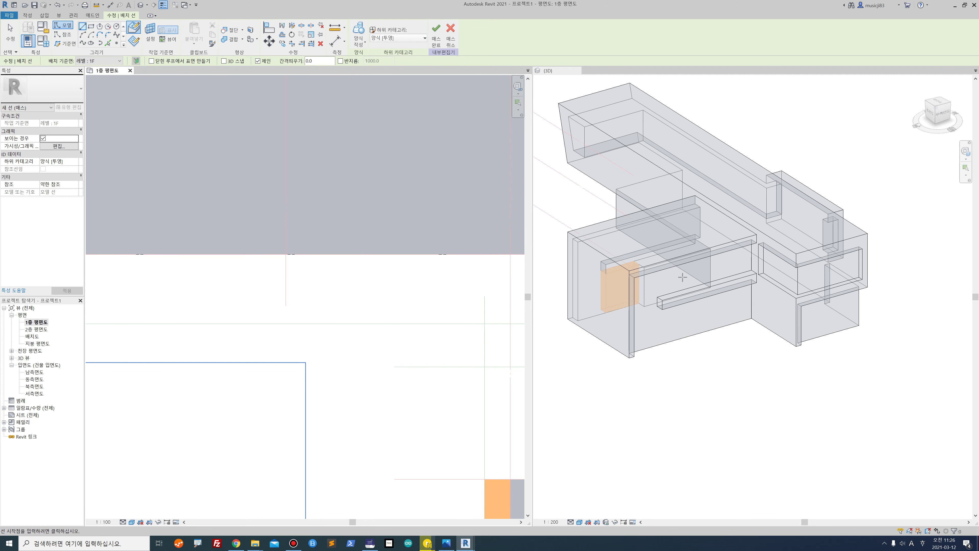
- Draw a closed rectangular model-line outline 4800 by 600 in the inner corner along grid Y3, just west of the south wing
middle_drag(725, 319, 829, 322)
shift+middle_drag(695, 329, 780, 314)
scroll(781, 315, up, 5)
click(381, 264)
middle_drag(380, 264, 383, 271)
click(392, 274)
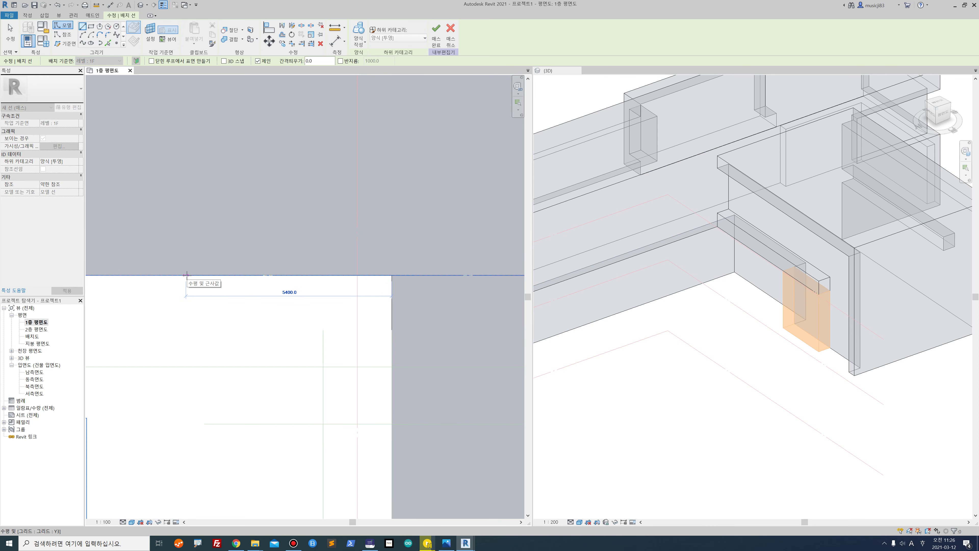
text(4800)
key(Return)
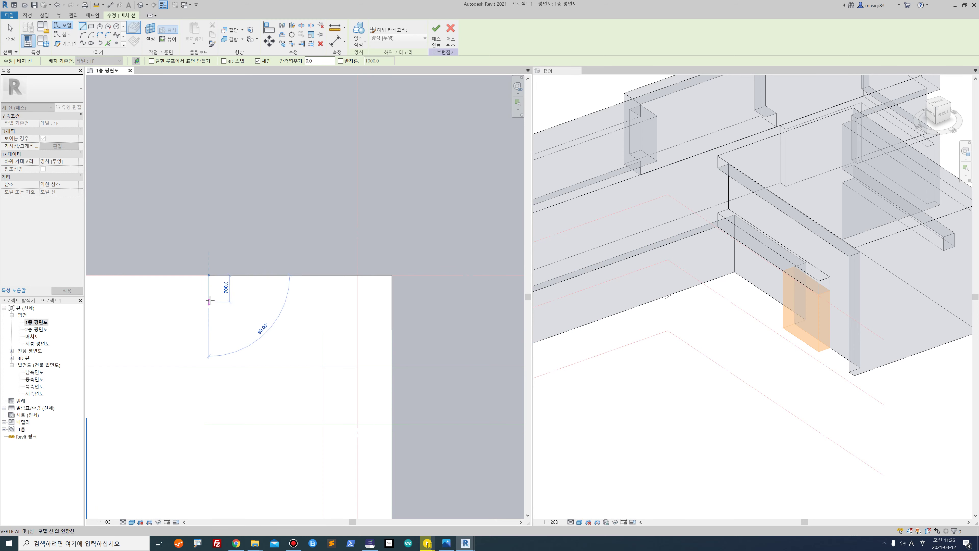
scroll(209, 297, down, 2)
click(209, 298)
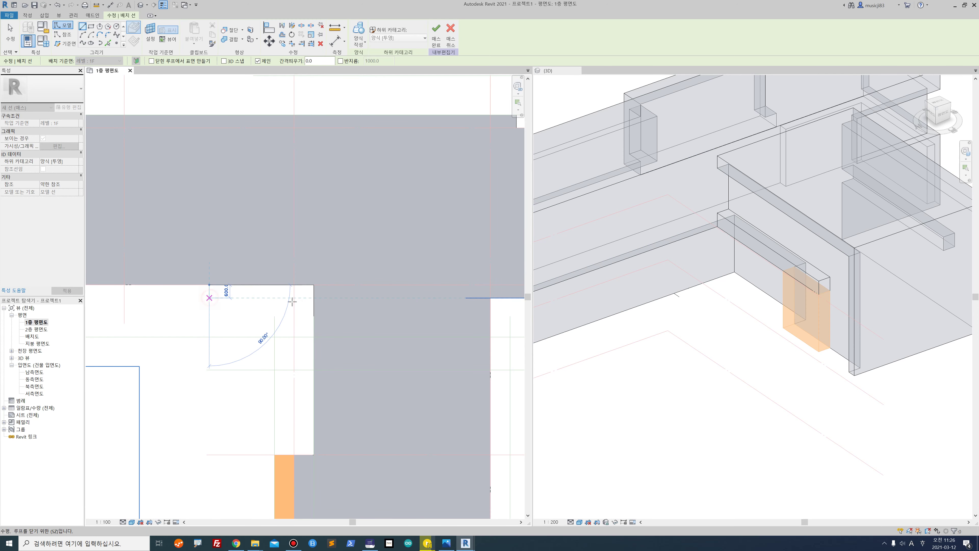
click(314, 297)
key(Escape)
key(Escape)
- Create a solid form from the 4800 by 600 outline and set its height to 4200
click(684, 300)
click(683, 295)
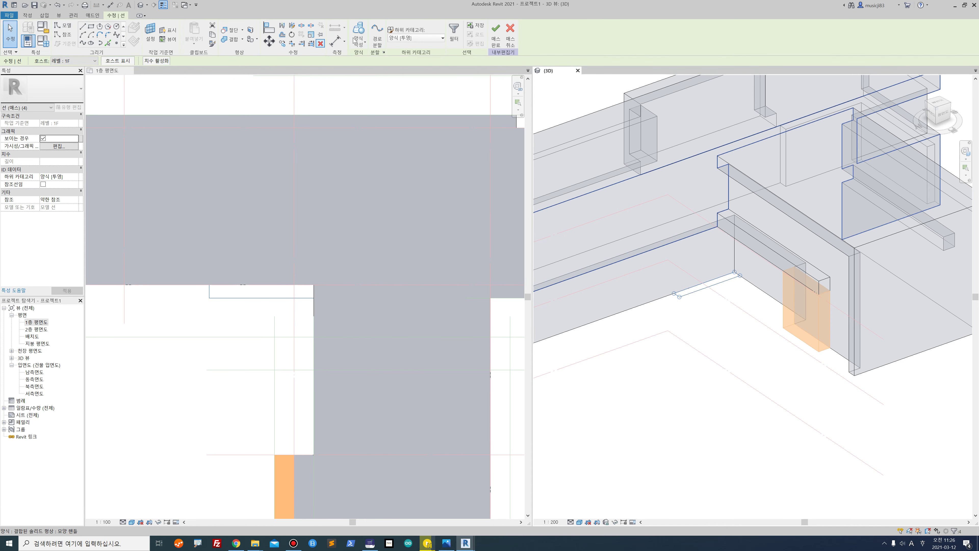
click(358, 46)
click(347, 58)
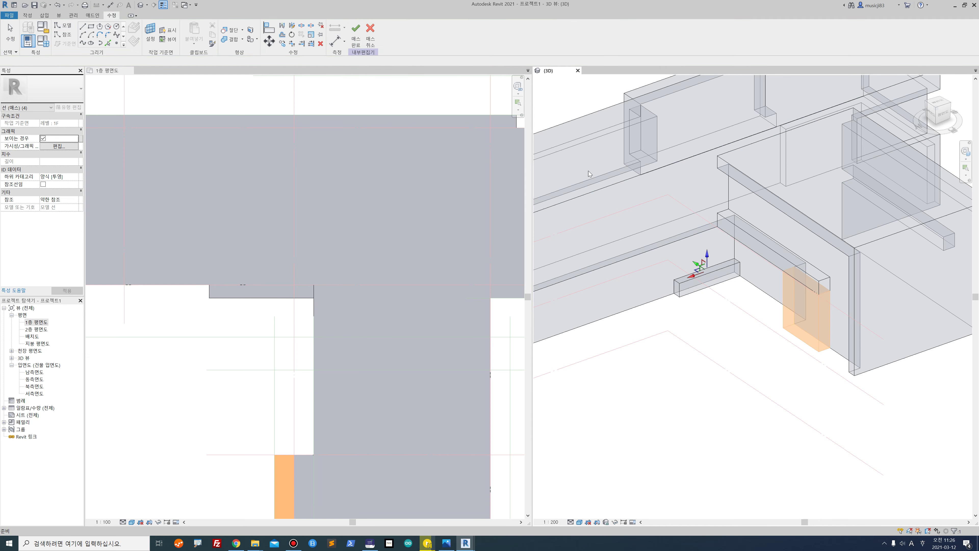
scroll(769, 258, up, 2)
click(763, 254)
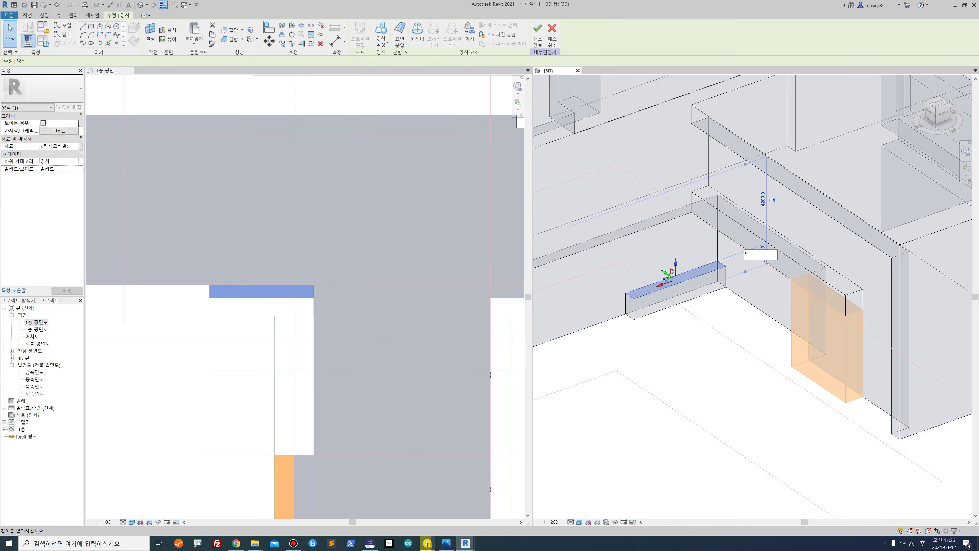
key(Return)
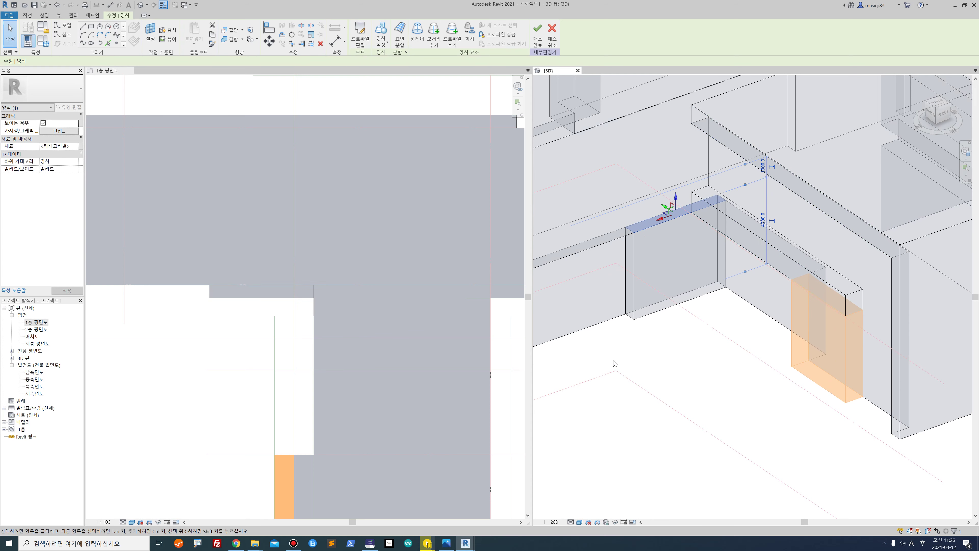
key(Escape)
- Slant the new solid's free end by setting its bottom edge 3500 from the south wing's wall
scroll(632, 319, up, 2)
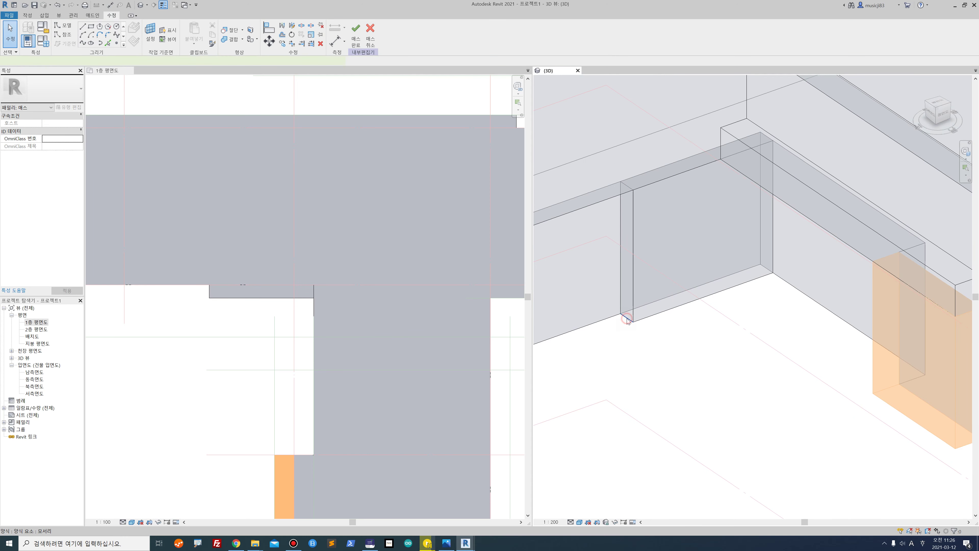
click(626, 320)
click(756, 329)
text(3500)
key(Return)
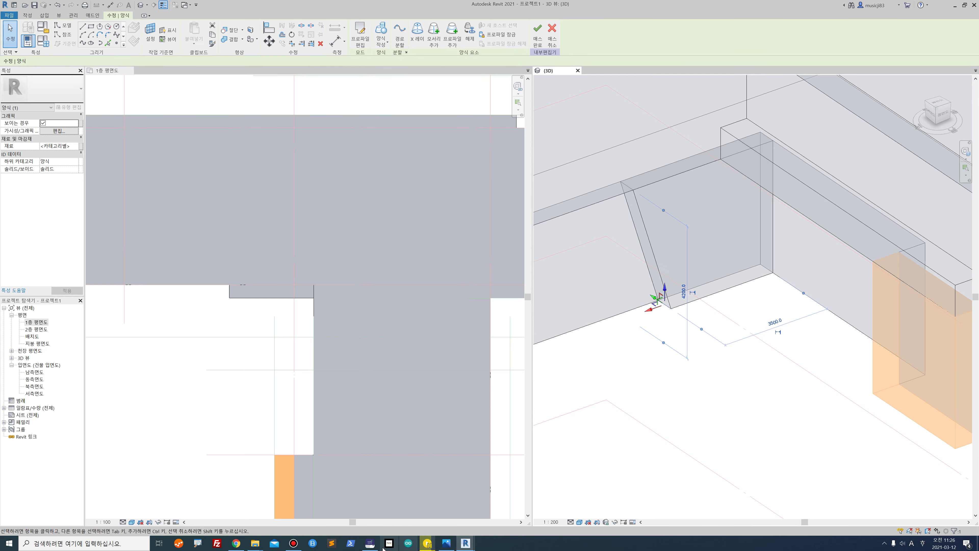
- Read the eBook's Step 06 items 05 to 07 on page 49 about joining the forms, then return to Revit
click(370, 543)
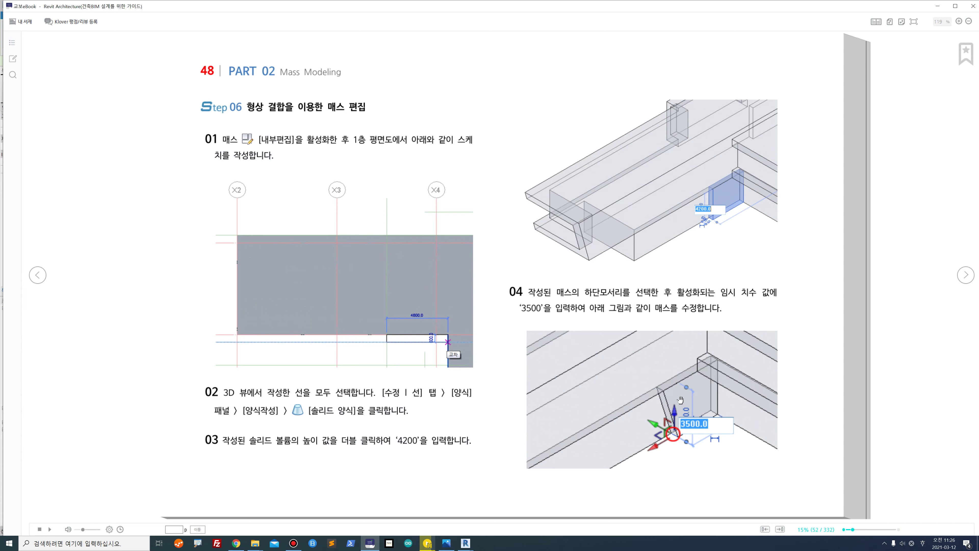
click(965, 275)
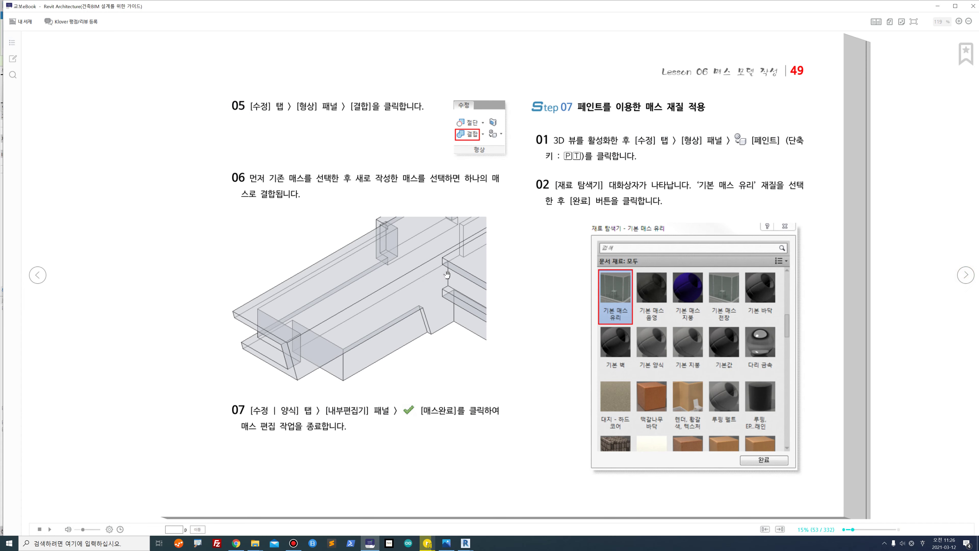
key(ctrl+1)
click(396, 138)
ctrl+drag(506, 111, 584, 146)
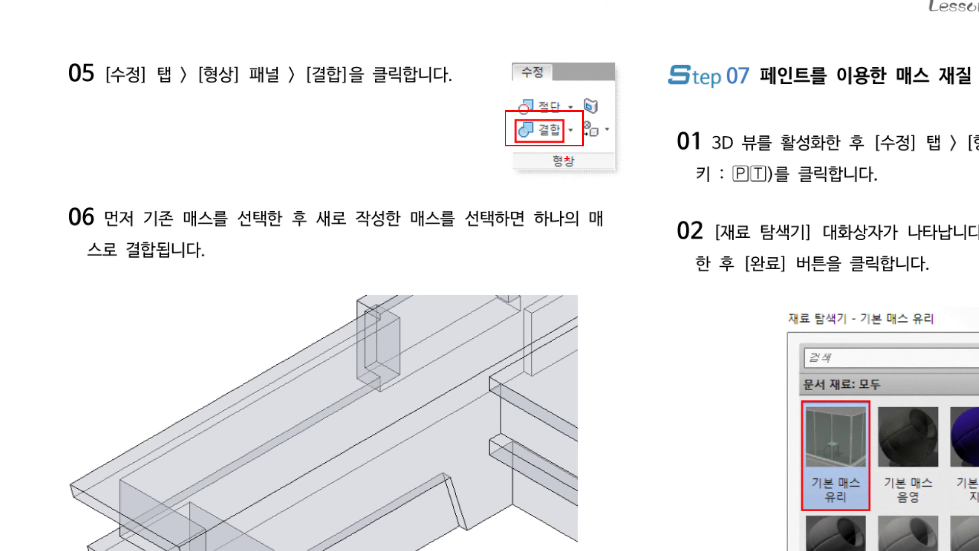
key(Escape)
click(938, 6)
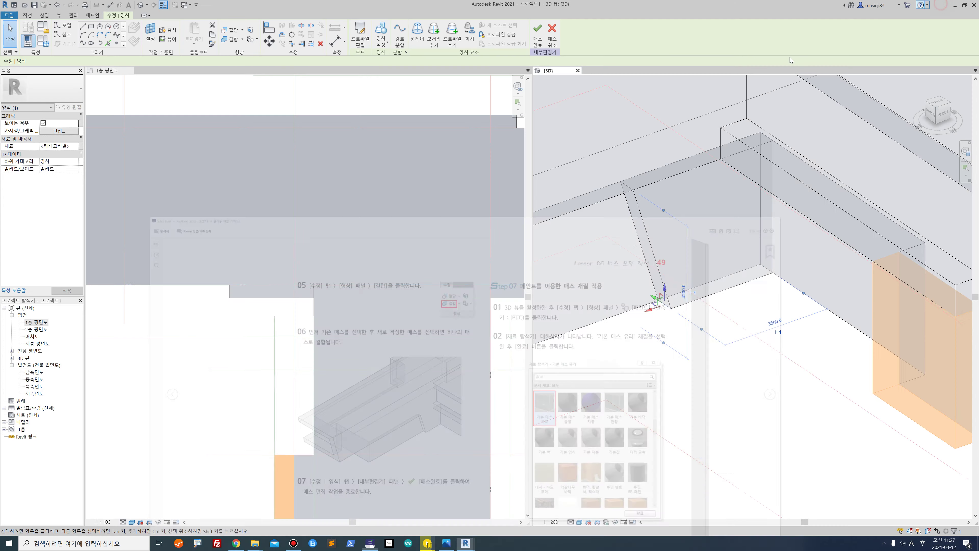
- Finish the in-place editing of the mass containing the slanted solid
click(710, 439)
shift+middle_drag(708, 415, 734, 286)
scroll(734, 284, down, 2)
click(727, 285)
click(739, 360)
click(355, 33)
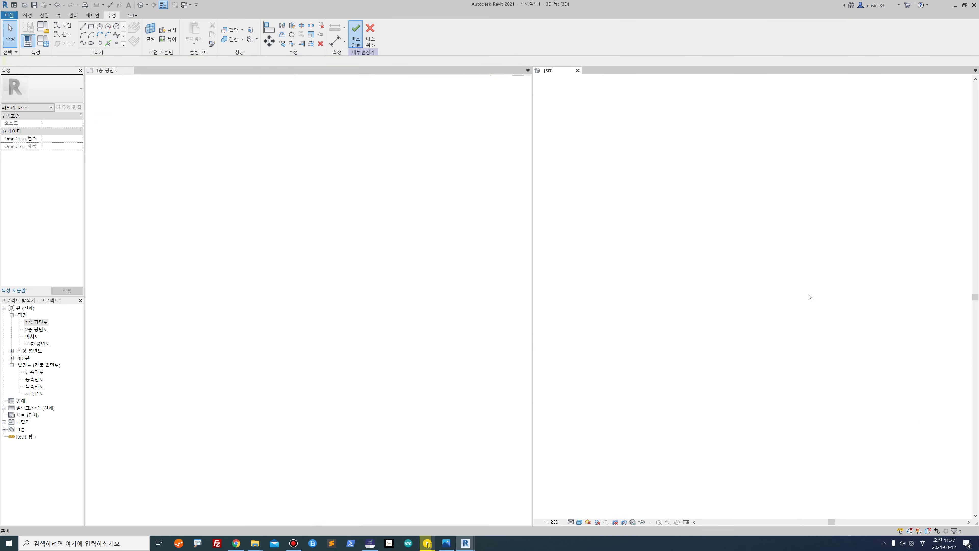
click(539, 299)
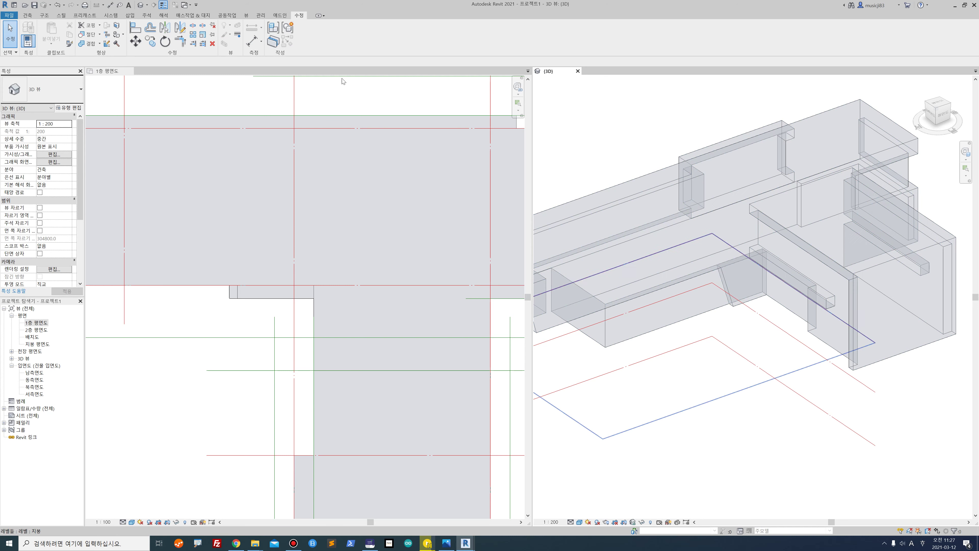
- Try to join the slanted solid to the main mass with Join Geometry outside in-place editing
click(88, 43)
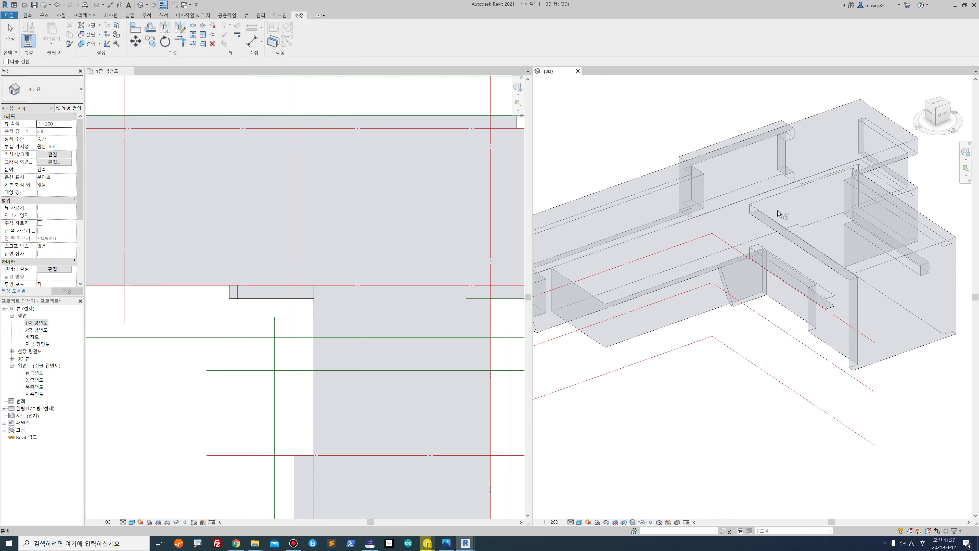
click(728, 285)
key(Escape)
key(Escape)
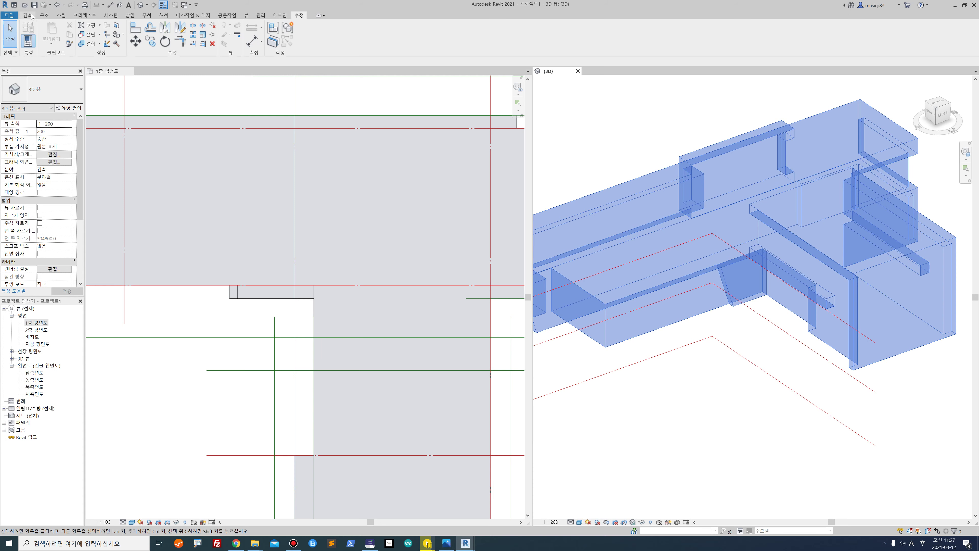
click(765, 372)
key(Escape)
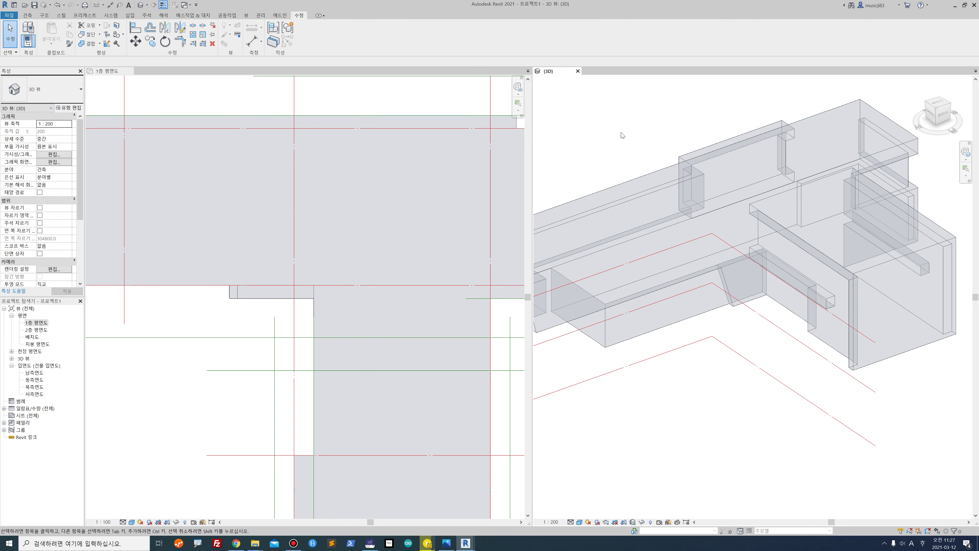
- Reopen the mass for in-place editing and join the slanted solid with the main building form
click(633, 178)
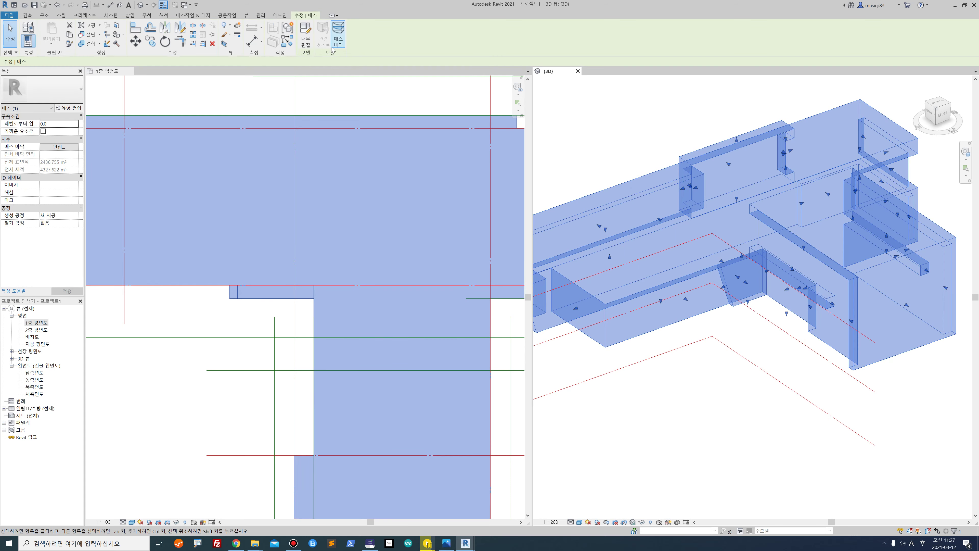
click(309, 39)
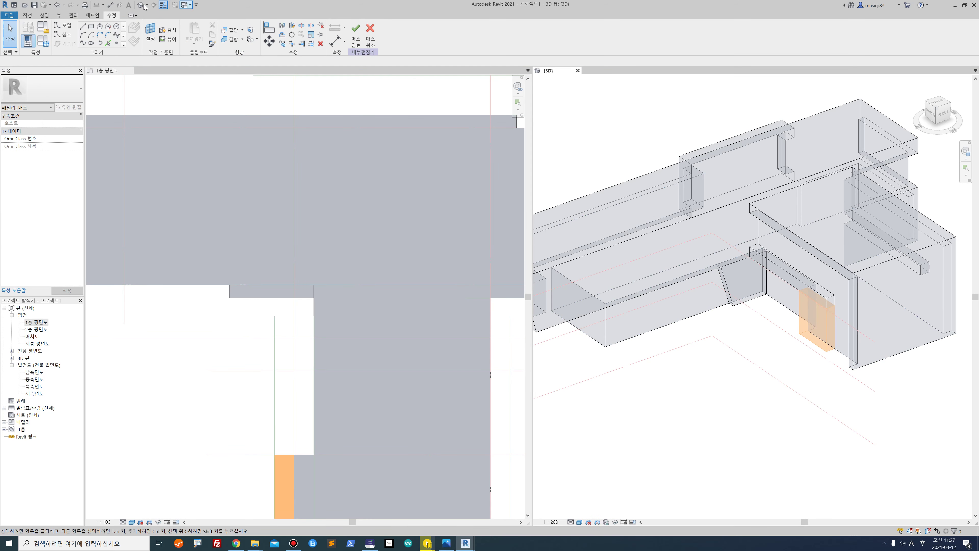
click(233, 39)
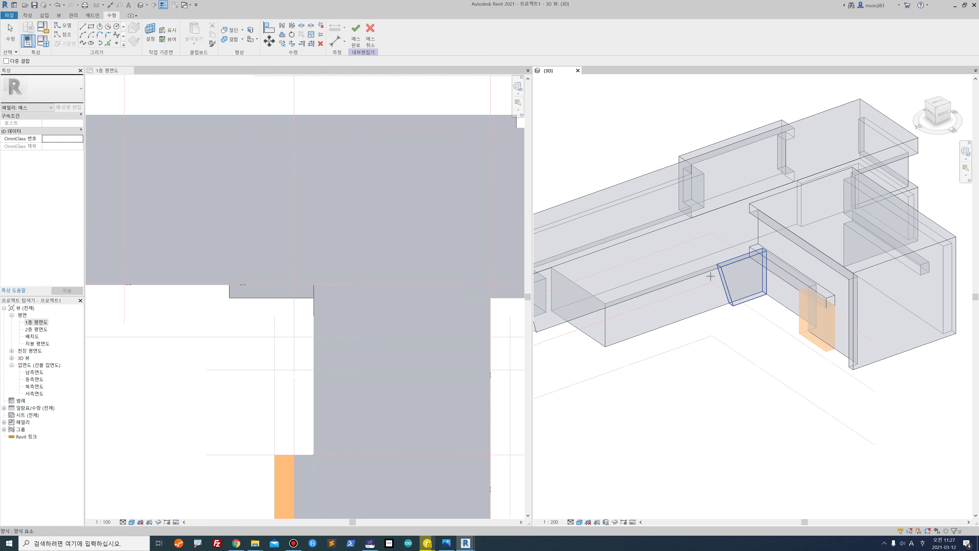
click(725, 281)
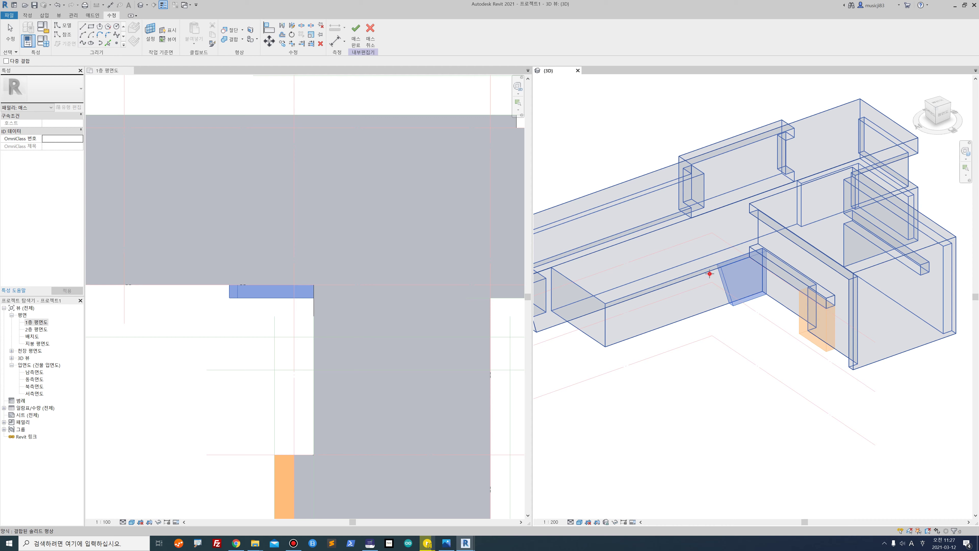
click(734, 299)
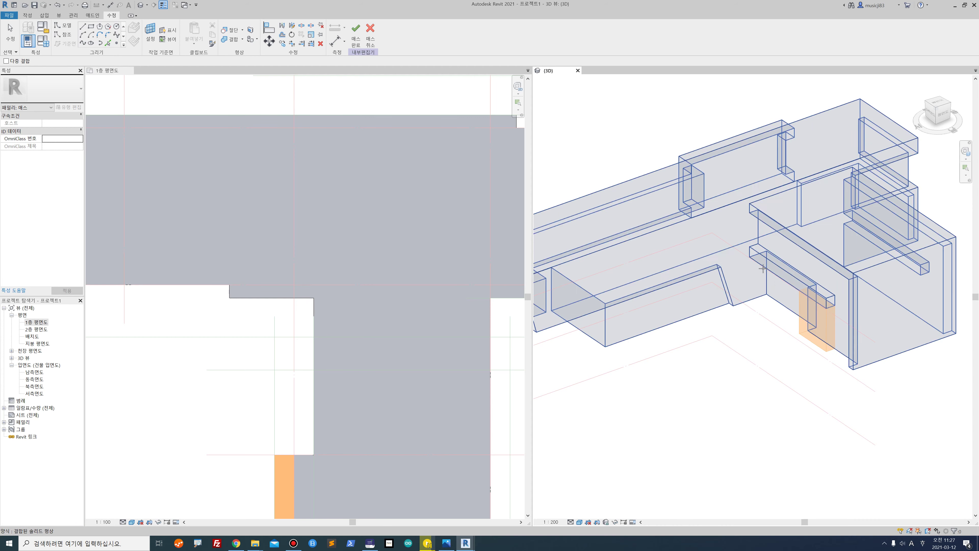
click(4, 39)
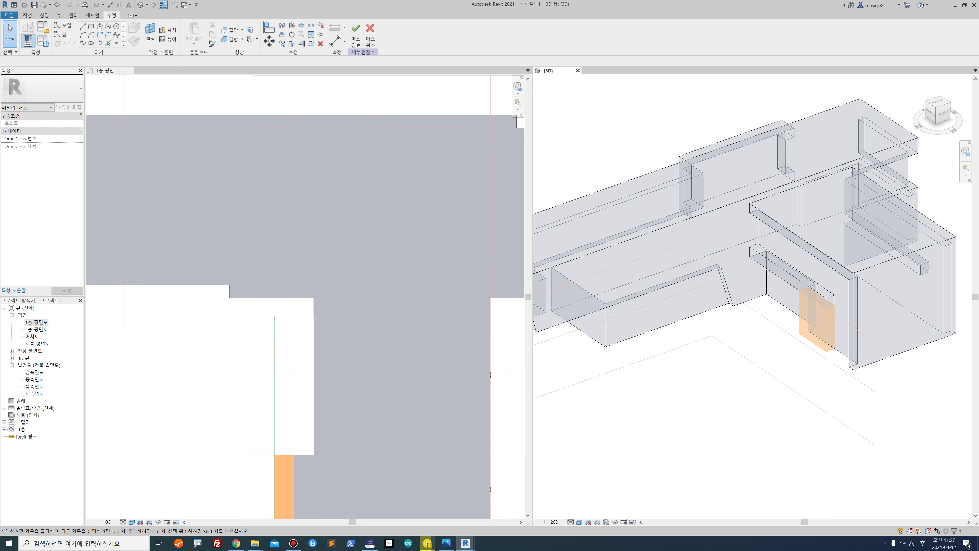
- Close the first-floor plan and finish the mass editing in the 3D view
scroll(305, 266, down, 1)
scroll(707, 295, down, 2)
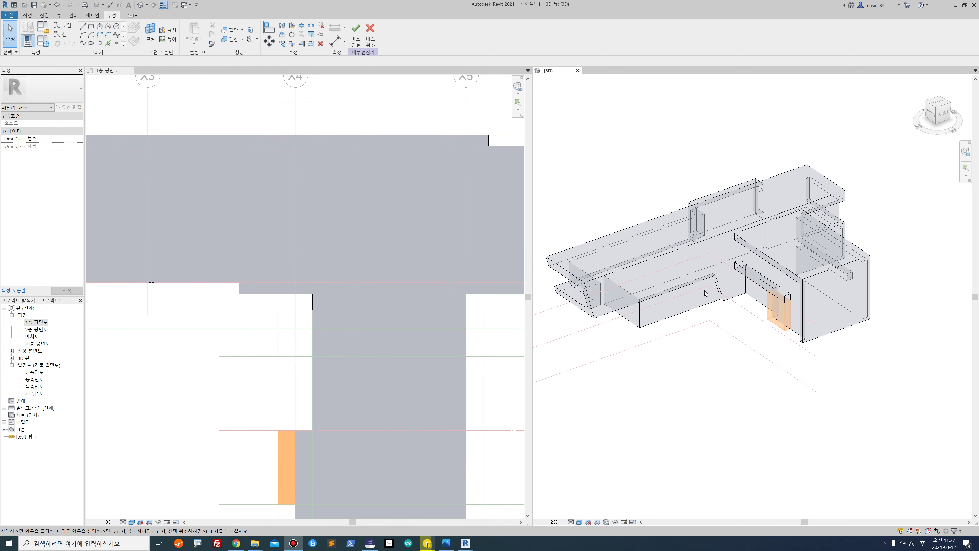
mouse_move(704, 308)
shift+middle_down()
mouse_move(725, 284)
mouse_move(713, 299)
shift+middle_up()
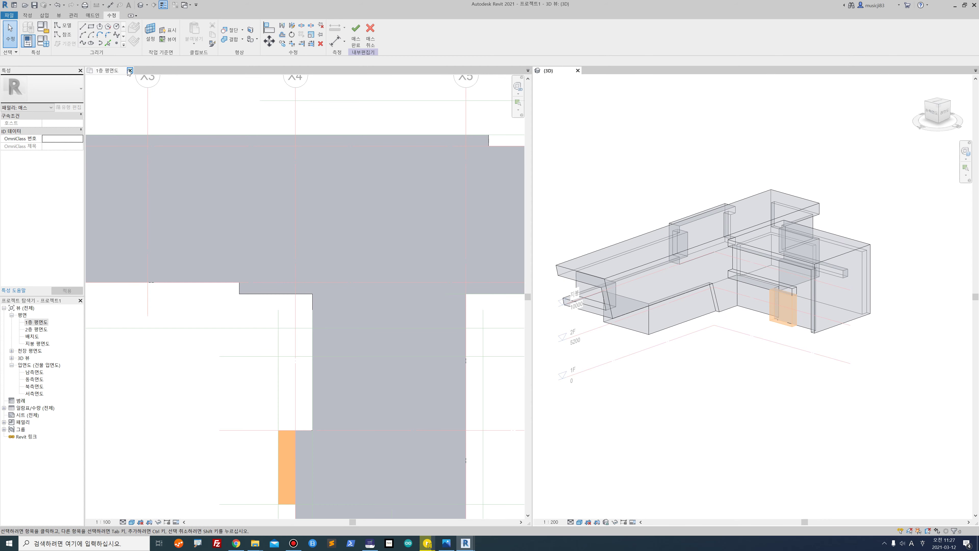
click(130, 70)
middle_drag(317, 346, 578, 357)
click(355, 34)
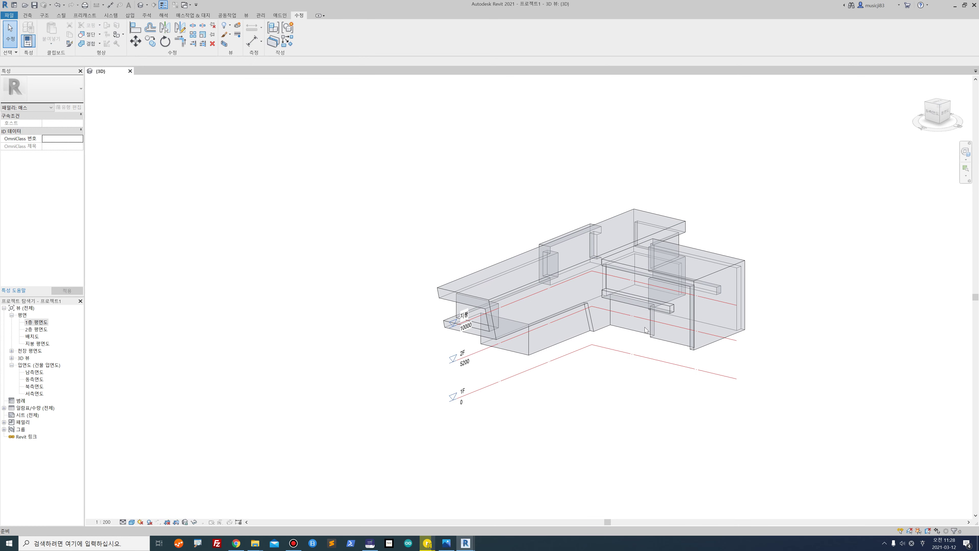
- Start Paint on the finished mass, search the materials for 유리 and choose 기본 질량 유리
shift+middle_drag(646, 329, 565, 339)
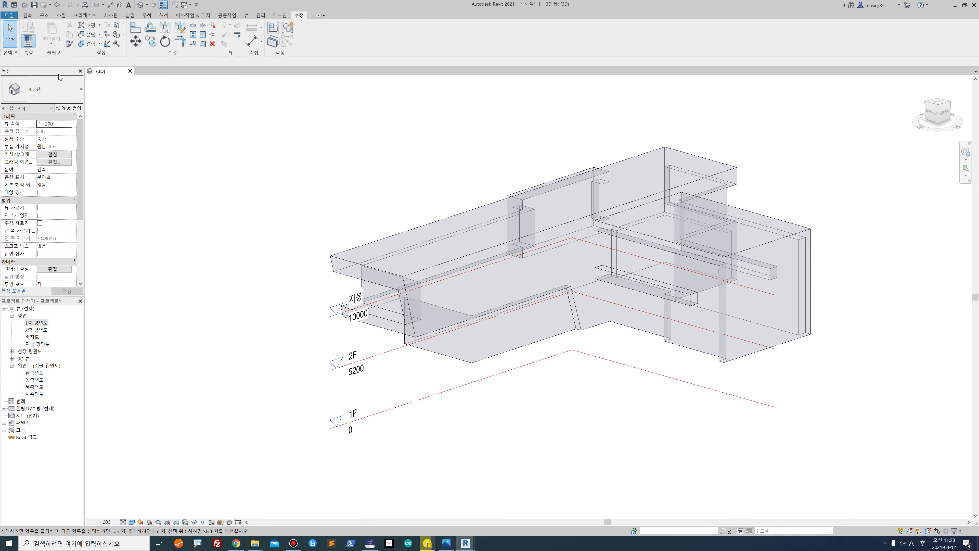
click(116, 35)
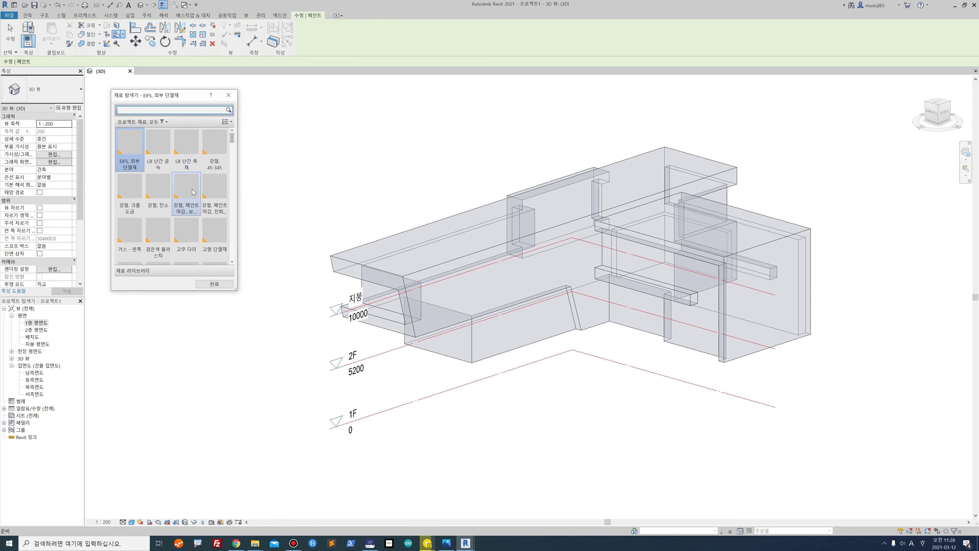
text(zh)
key(BackSpace)
key(BackSpace)
key(Hangul)
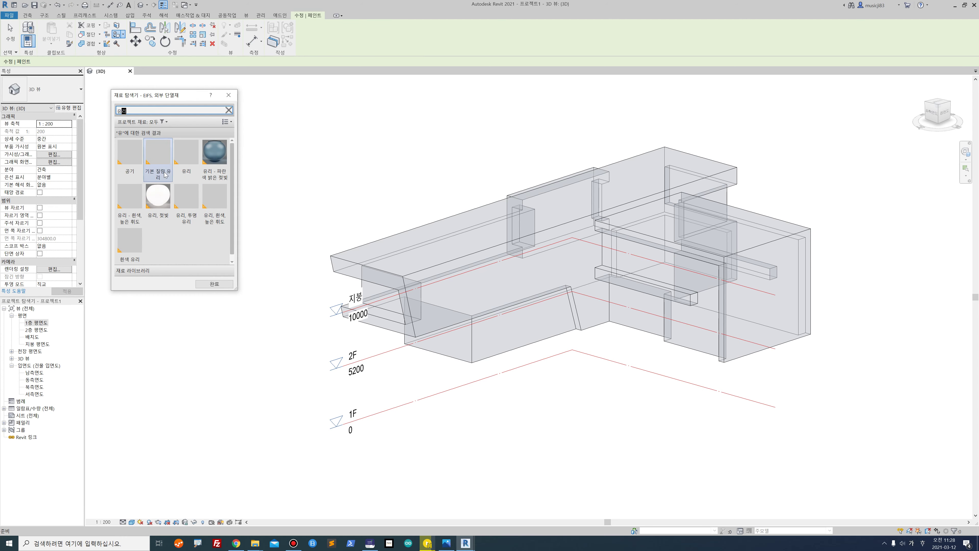
click(162, 160)
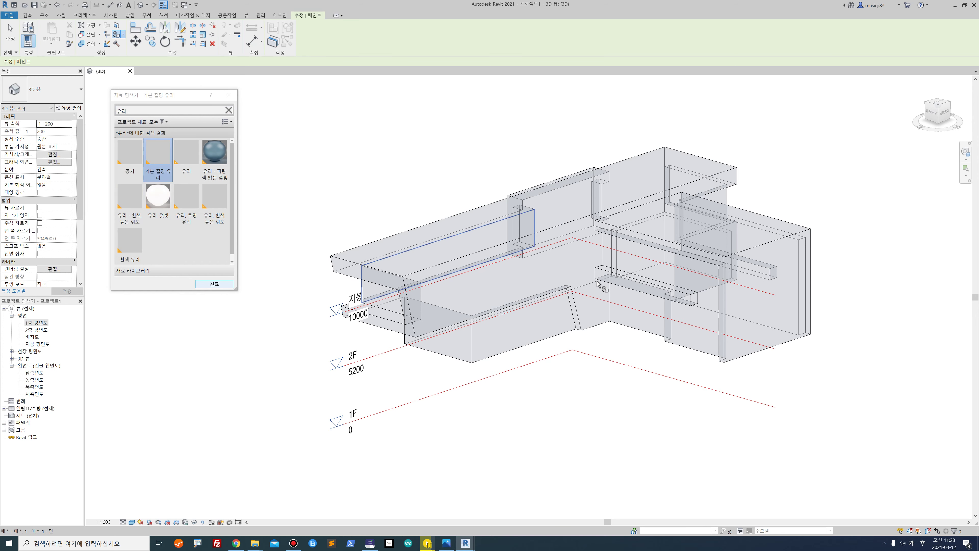
- Paint the wing's recessed front faces and the long ground-floor side wall with 기본 질량 유리
click(645, 321)
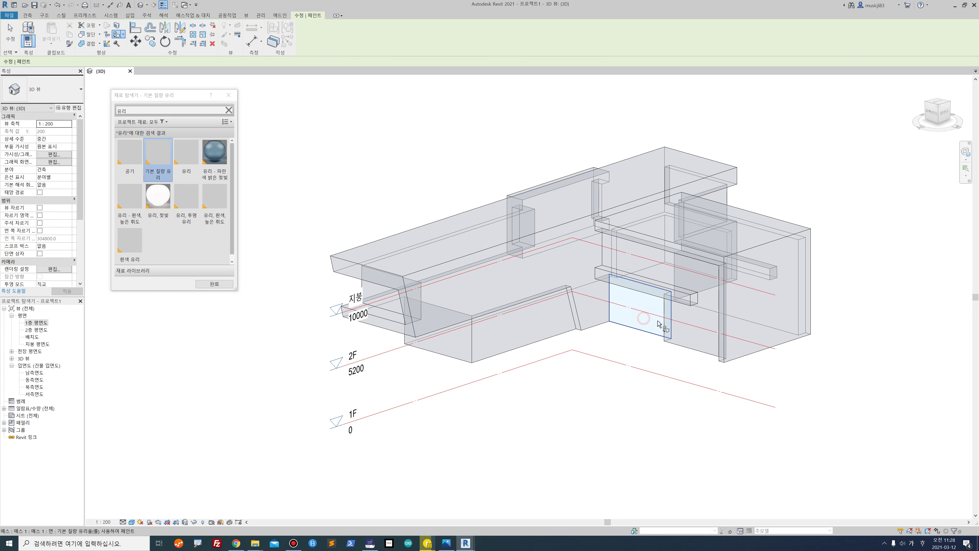
click(693, 337)
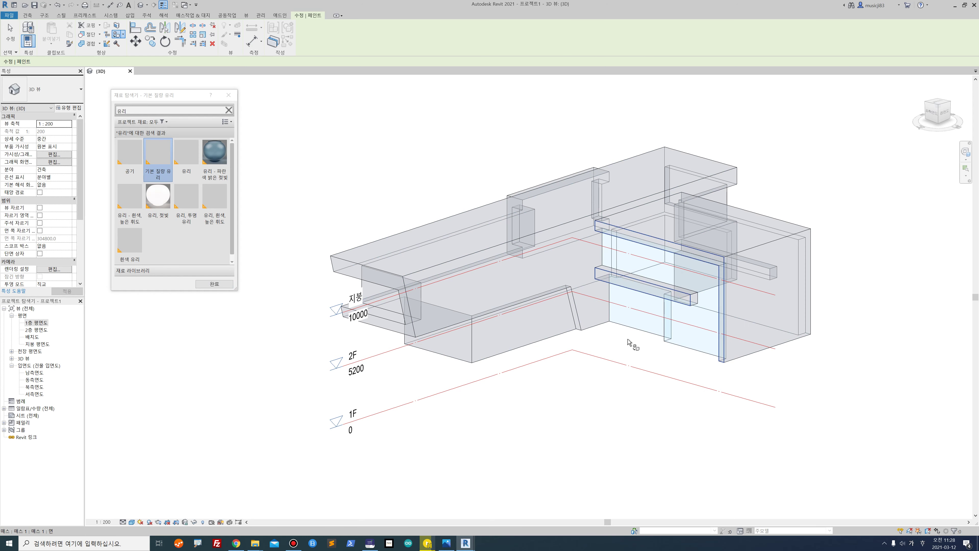
shift+middle_drag(598, 346, 512, 370)
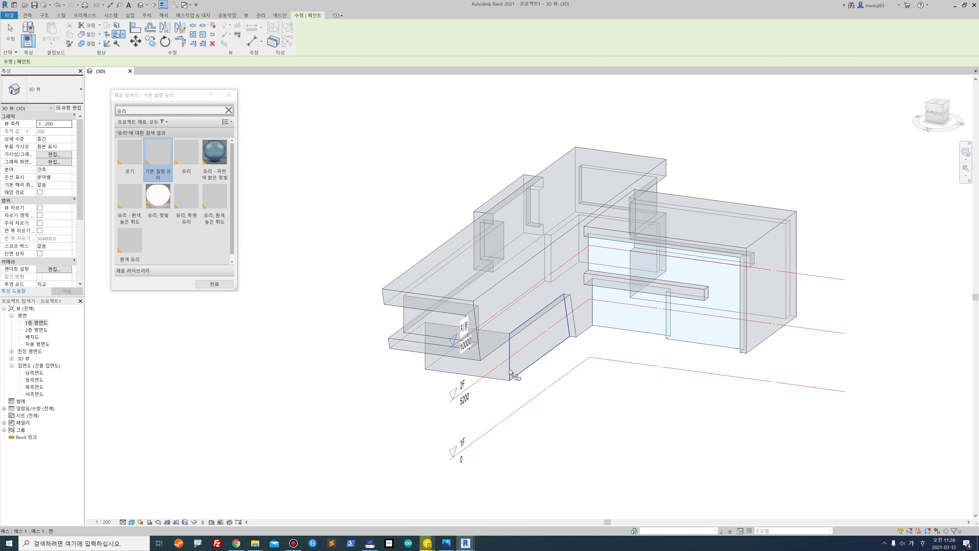
click(509, 371)
click(507, 374)
- Paint the upper-floor recessed side face next to the wing with 기본 질량 유리 and leave Paint
shift+middle_drag(597, 338, 825, 347)
mouse_move(708, 288)
shift+middle_down()
mouse_move(663, 307)
mouse_move(500, 296)
mouse_move(579, 400)
shift+middle_up()
scroll(659, 310, up, 4)
scroll(659, 310, down, 5)
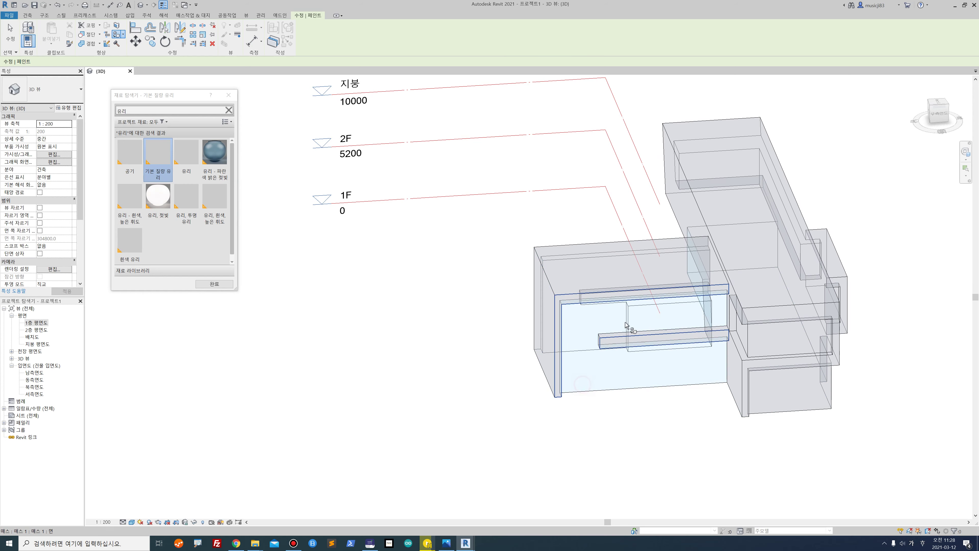
scroll(658, 333, up, 3)
shift+middle_drag(658, 333, 712, 333)
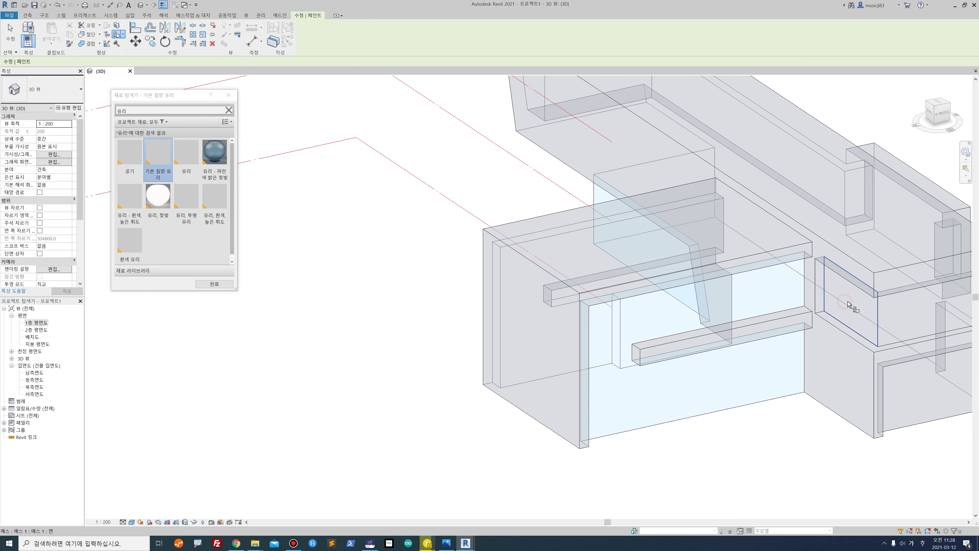
click(870, 316)
mouse_move(918, 386)
shift+middle_down()
mouse_move(720, 153)
mouse_move(781, 331)
mouse_move(800, 243)
mouse_move(822, 313)
shift+middle_up()
key(Escape)
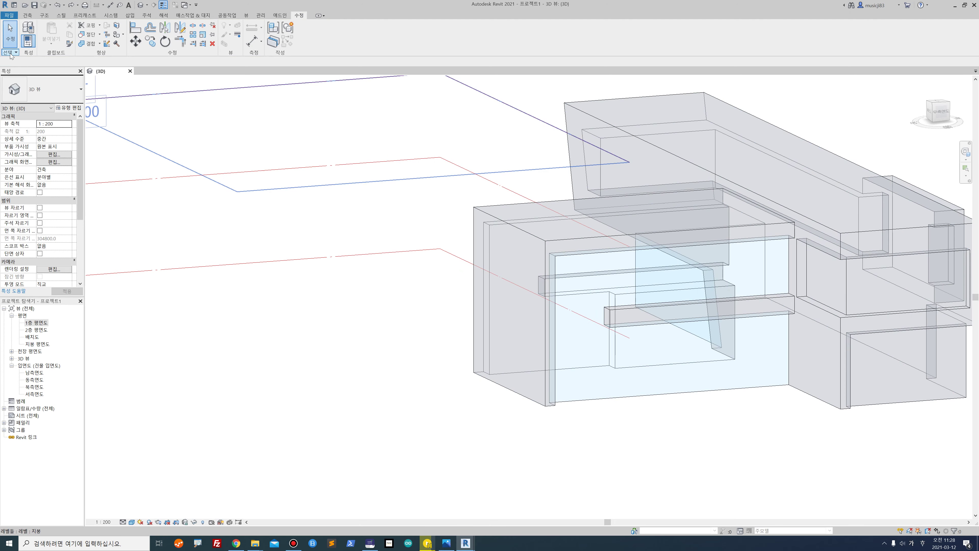
- Restart Paint with 기본 질량 유리 and cover the upper and lower end faces of the long block
click(115, 34)
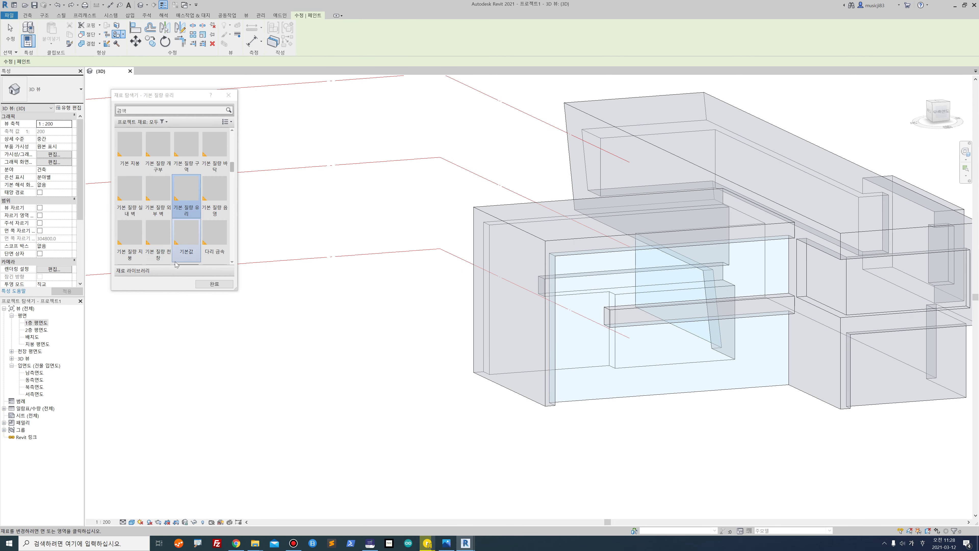
scroll(182, 174, down, 1)
click(183, 145)
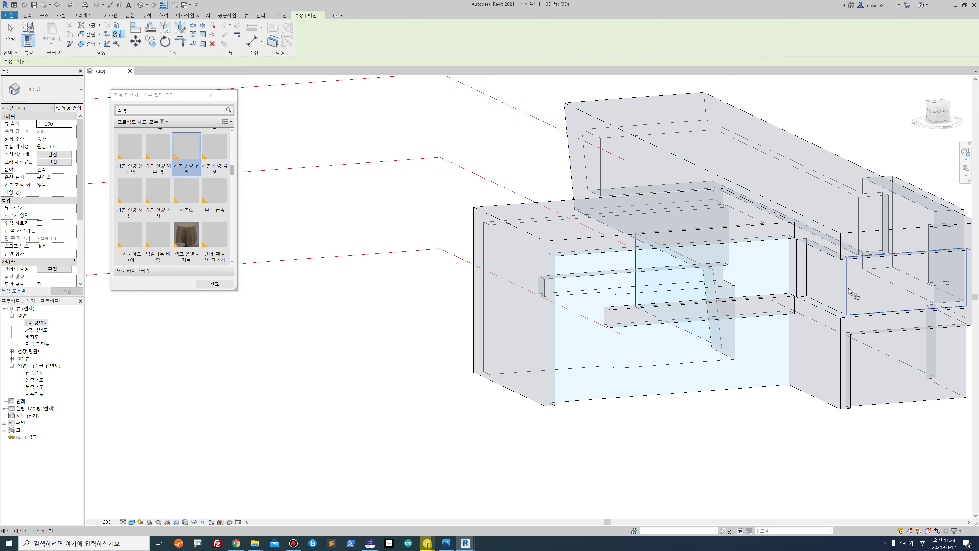
click(858, 288)
click(889, 382)
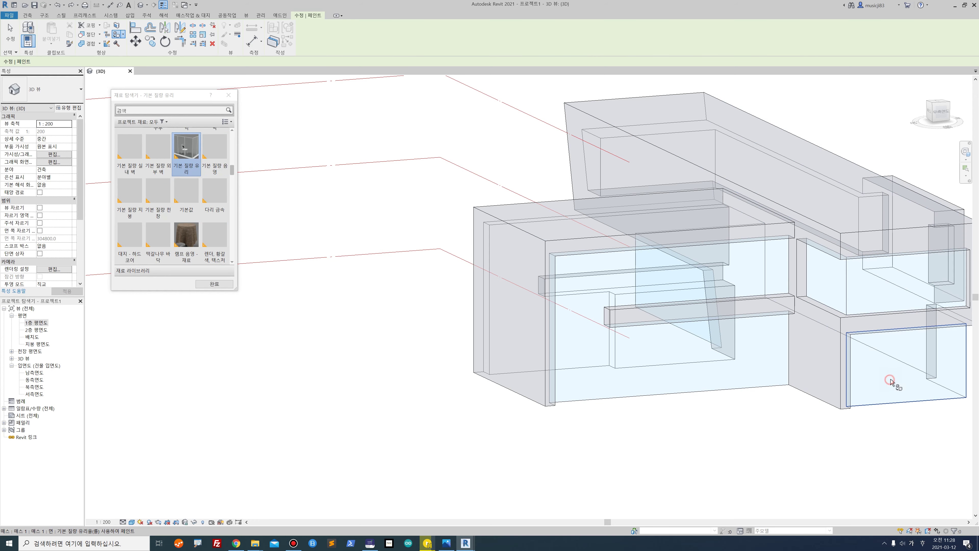
- Paint the ground-floor corner face and the small face inside the projecting frame with 기본 질량 유리
shift+middle_drag(891, 382, 795, 368)
scroll(521, 425, up, 3)
click(521, 425)
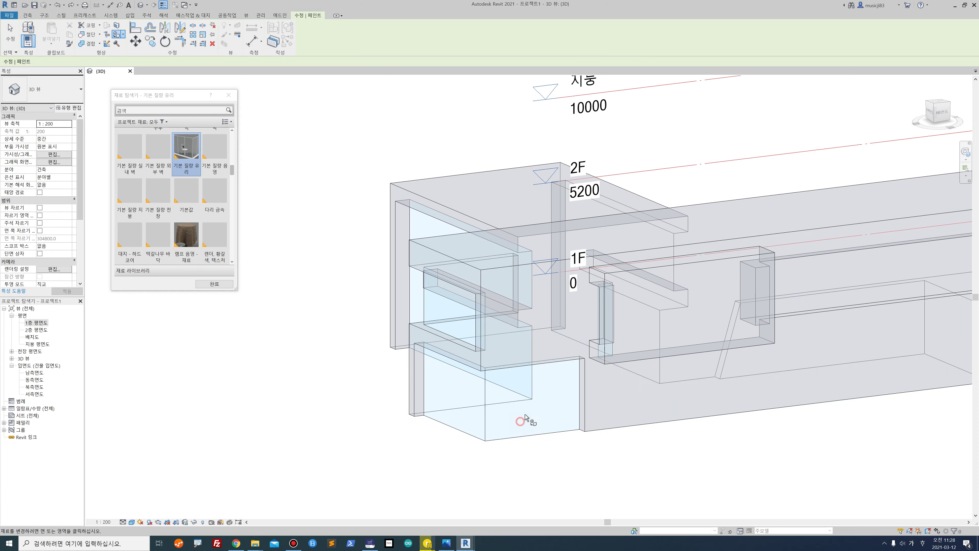
shift+middle_drag(682, 351, 761, 354)
click(859, 310)
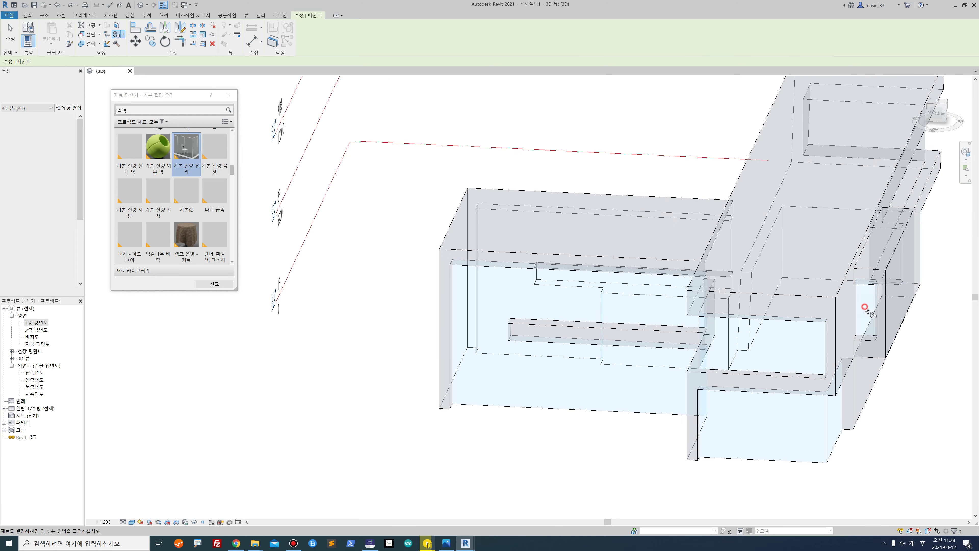
- Paint the projecting frame's other inner face and the long upper-floor recessed strip with 기본 질량 유리, and finish painting
mouse_move(809, 310)
shift+middle_down()
mouse_move(543, 343)
mouse_move(455, 337)
shift+middle_up()
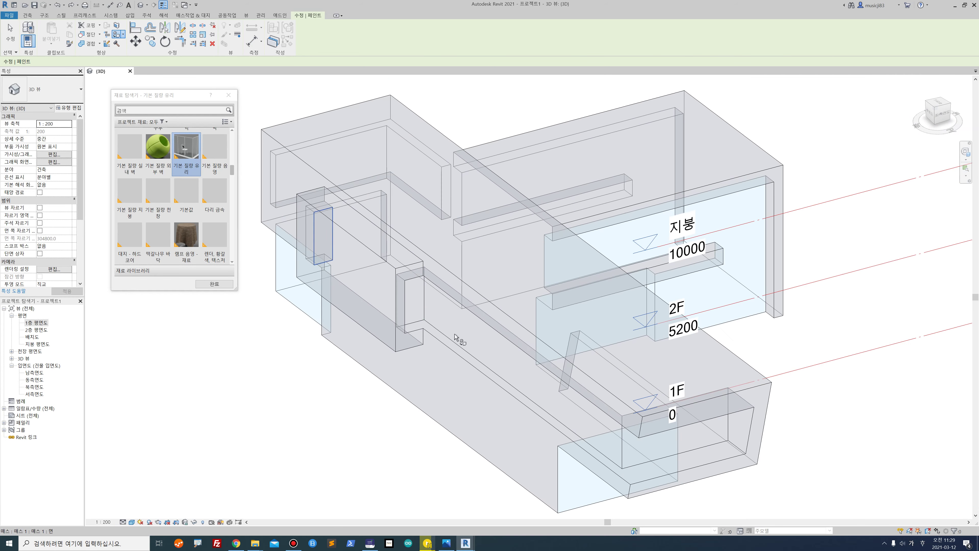
click(413, 307)
click(443, 325)
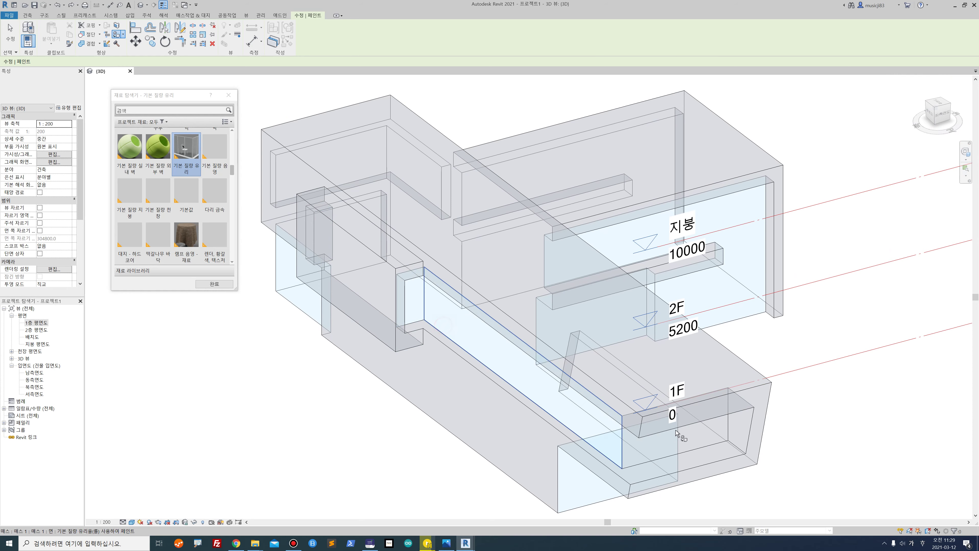
shift+middle_drag(710, 384, 757, 334)
mouse_move(813, 308)
shift+middle_down()
mouse_move(411, 380)
mouse_move(448, 374)
shift+middle_up()
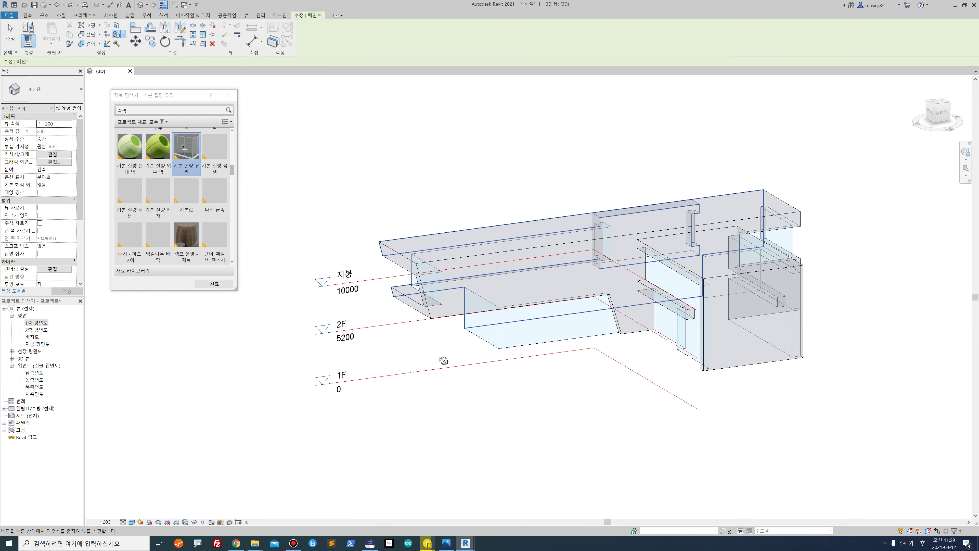
click(219, 287)
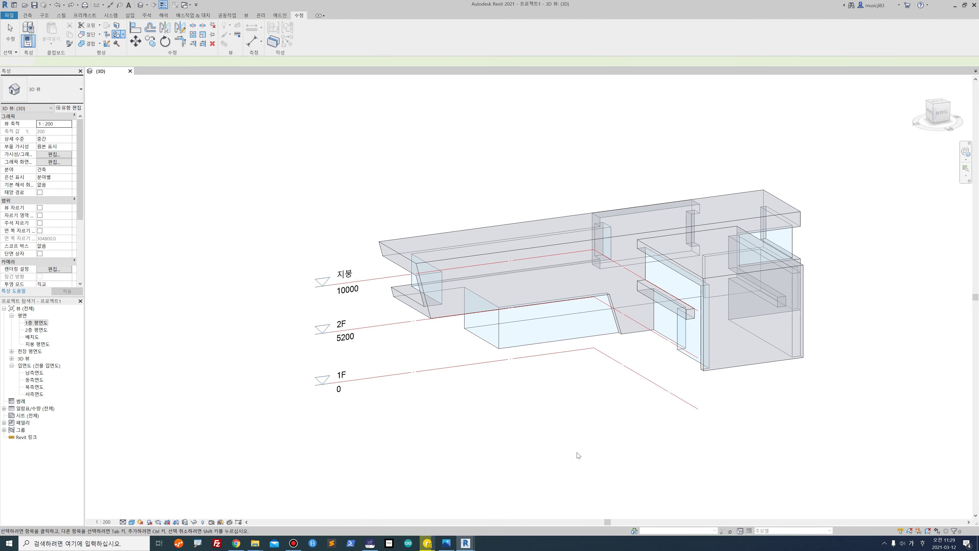
mouse_move(544, 376)
shift+middle_down()
mouse_move(640, 374)
mouse_move(719, 352)
mouse_move(422, 388)
mouse_move(574, 370)
mouse_move(680, 389)
mouse_move(599, 383)
mouse_move(739, 400)
mouse_move(558, 406)
mouse_move(701, 400)
shift+middle_up()
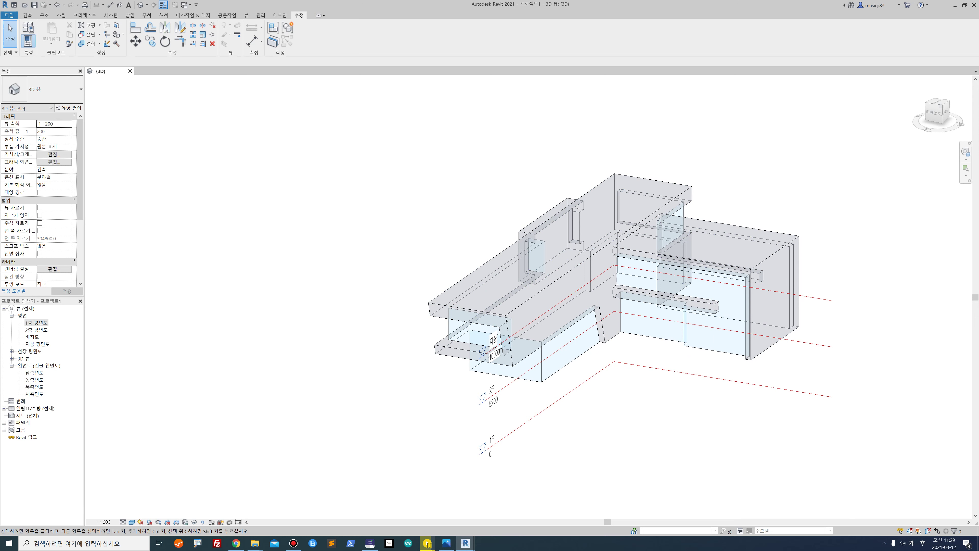
- Save the project as a new file on the desktop, named U5_2주차레빗작업_ followed by the author's name
click(10, 16)
mouse_move(27, 122)
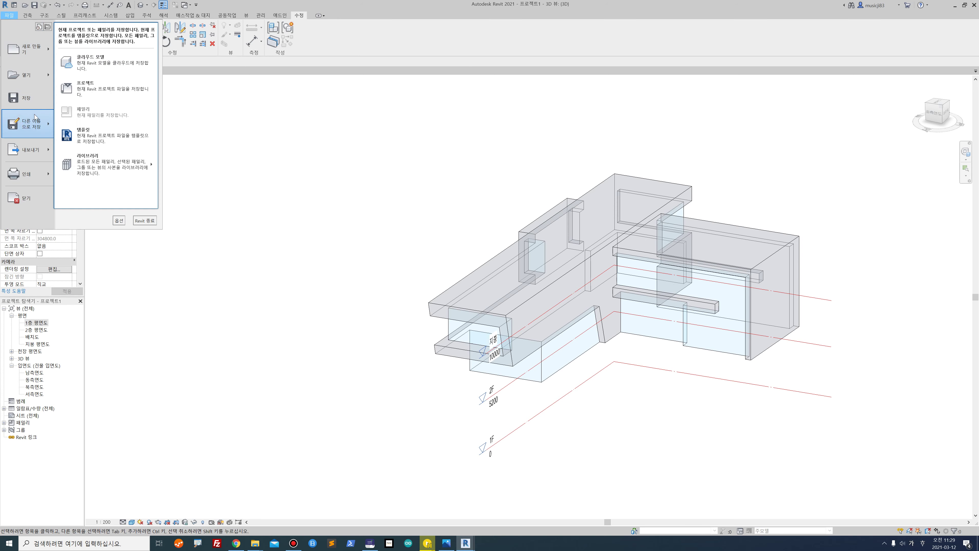
click(85, 85)
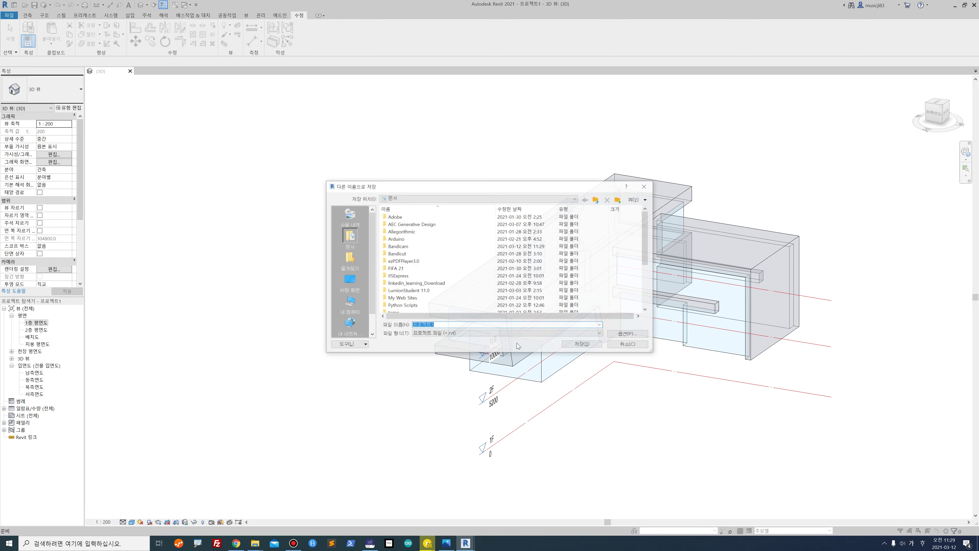
click(349, 280)
double_click(443, 325)
text(테)
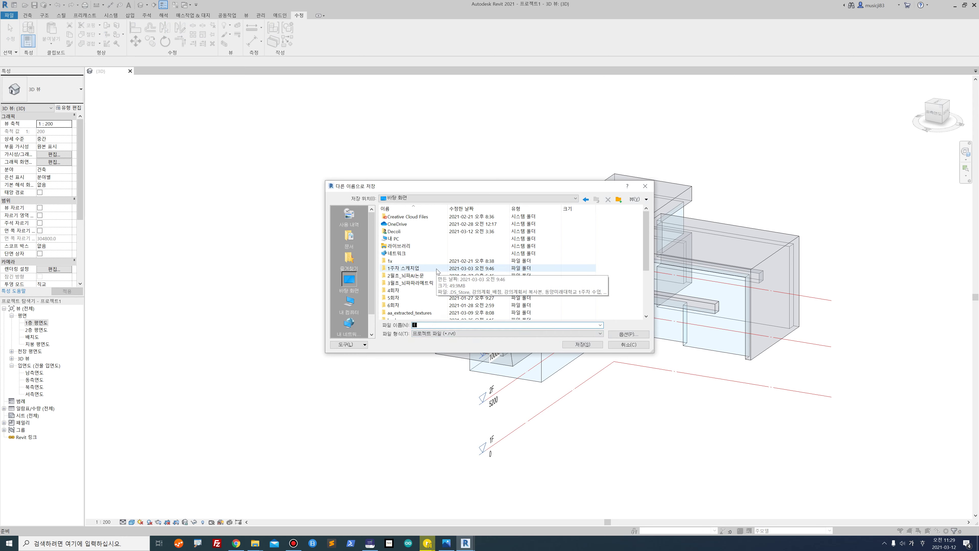
key(BackSpace)
key(BackSpace)
text(U5_2ㅈ차레빗작어_)
text(지승열)
key(Return)
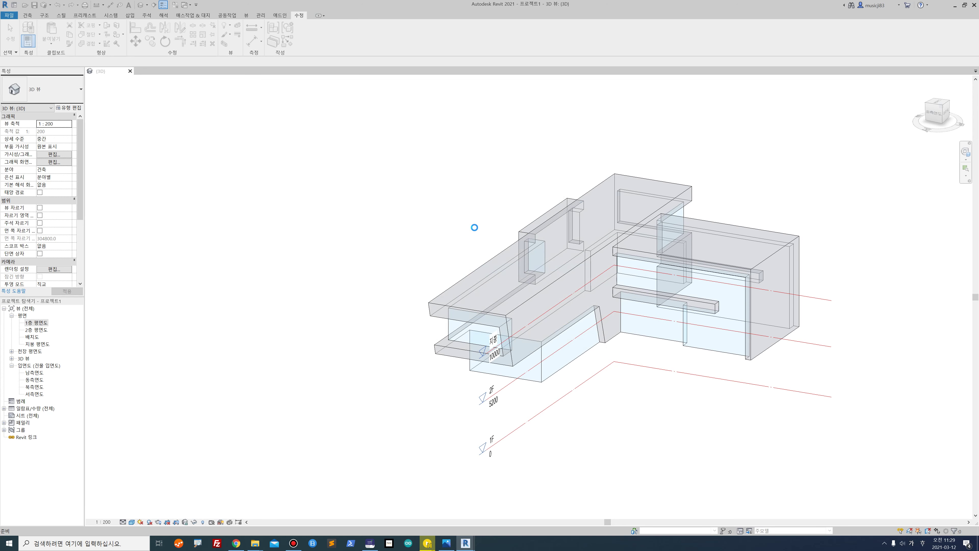